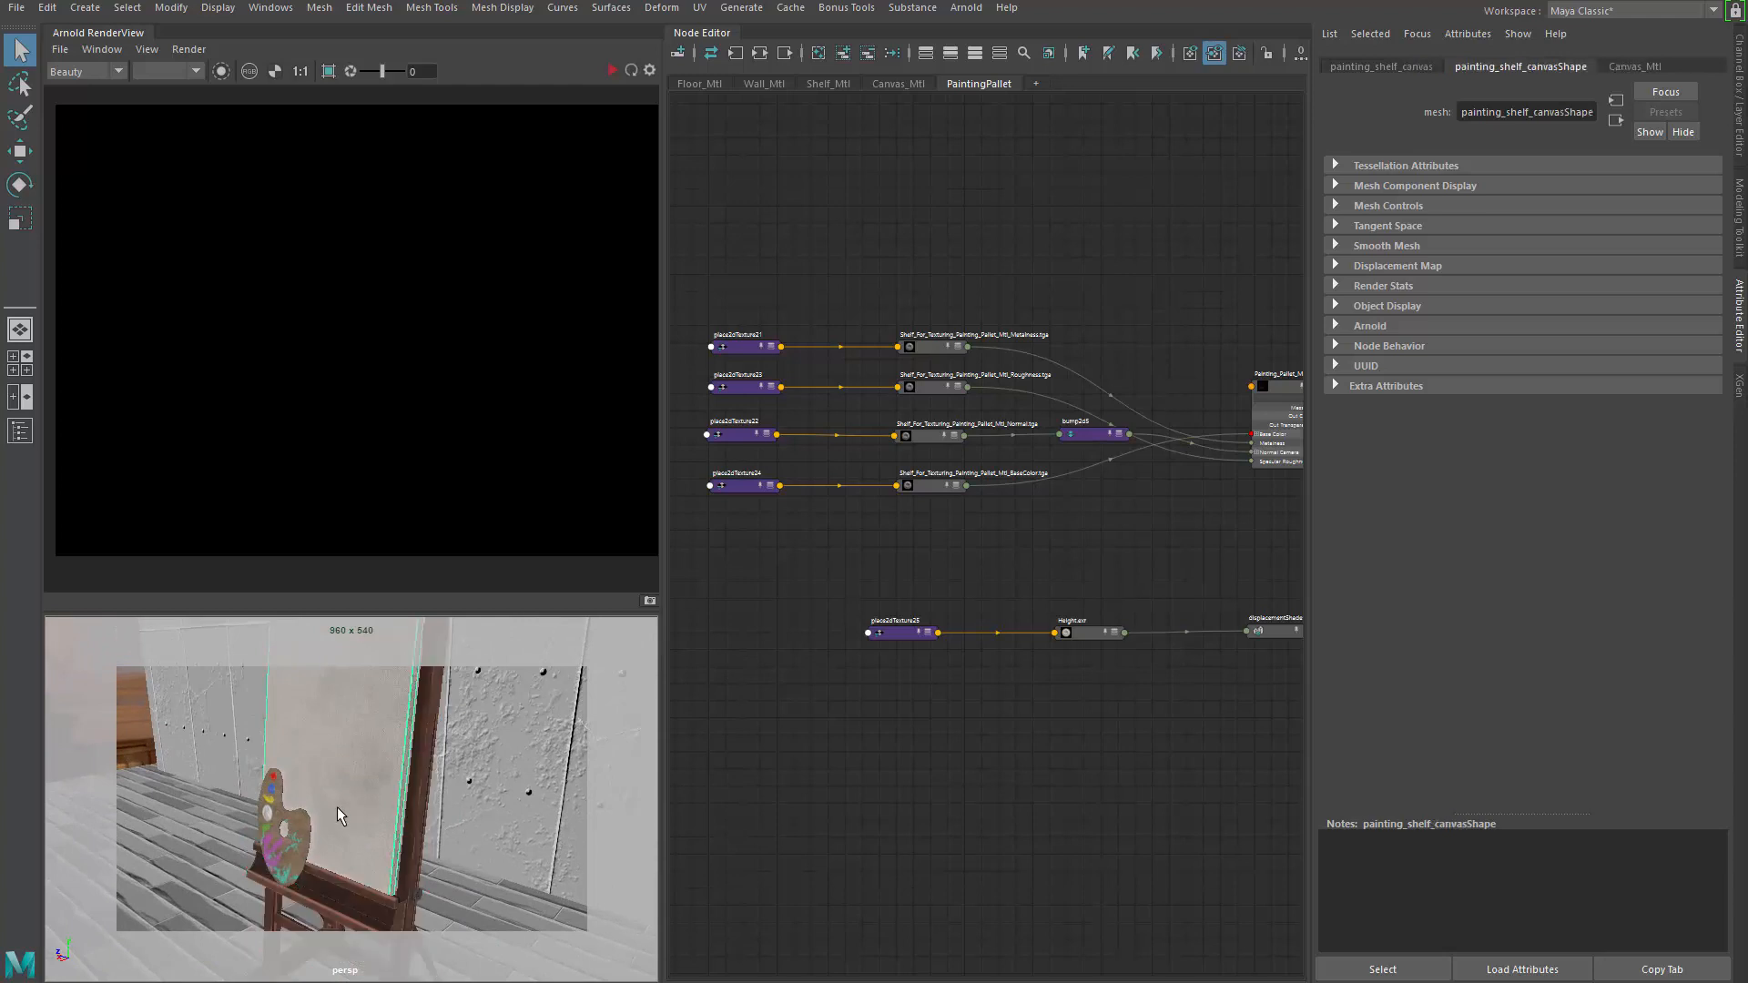
Frame the paint palette, orbit around the easel and zoom in on the Painting_Pallet_Mtl network
key("f")
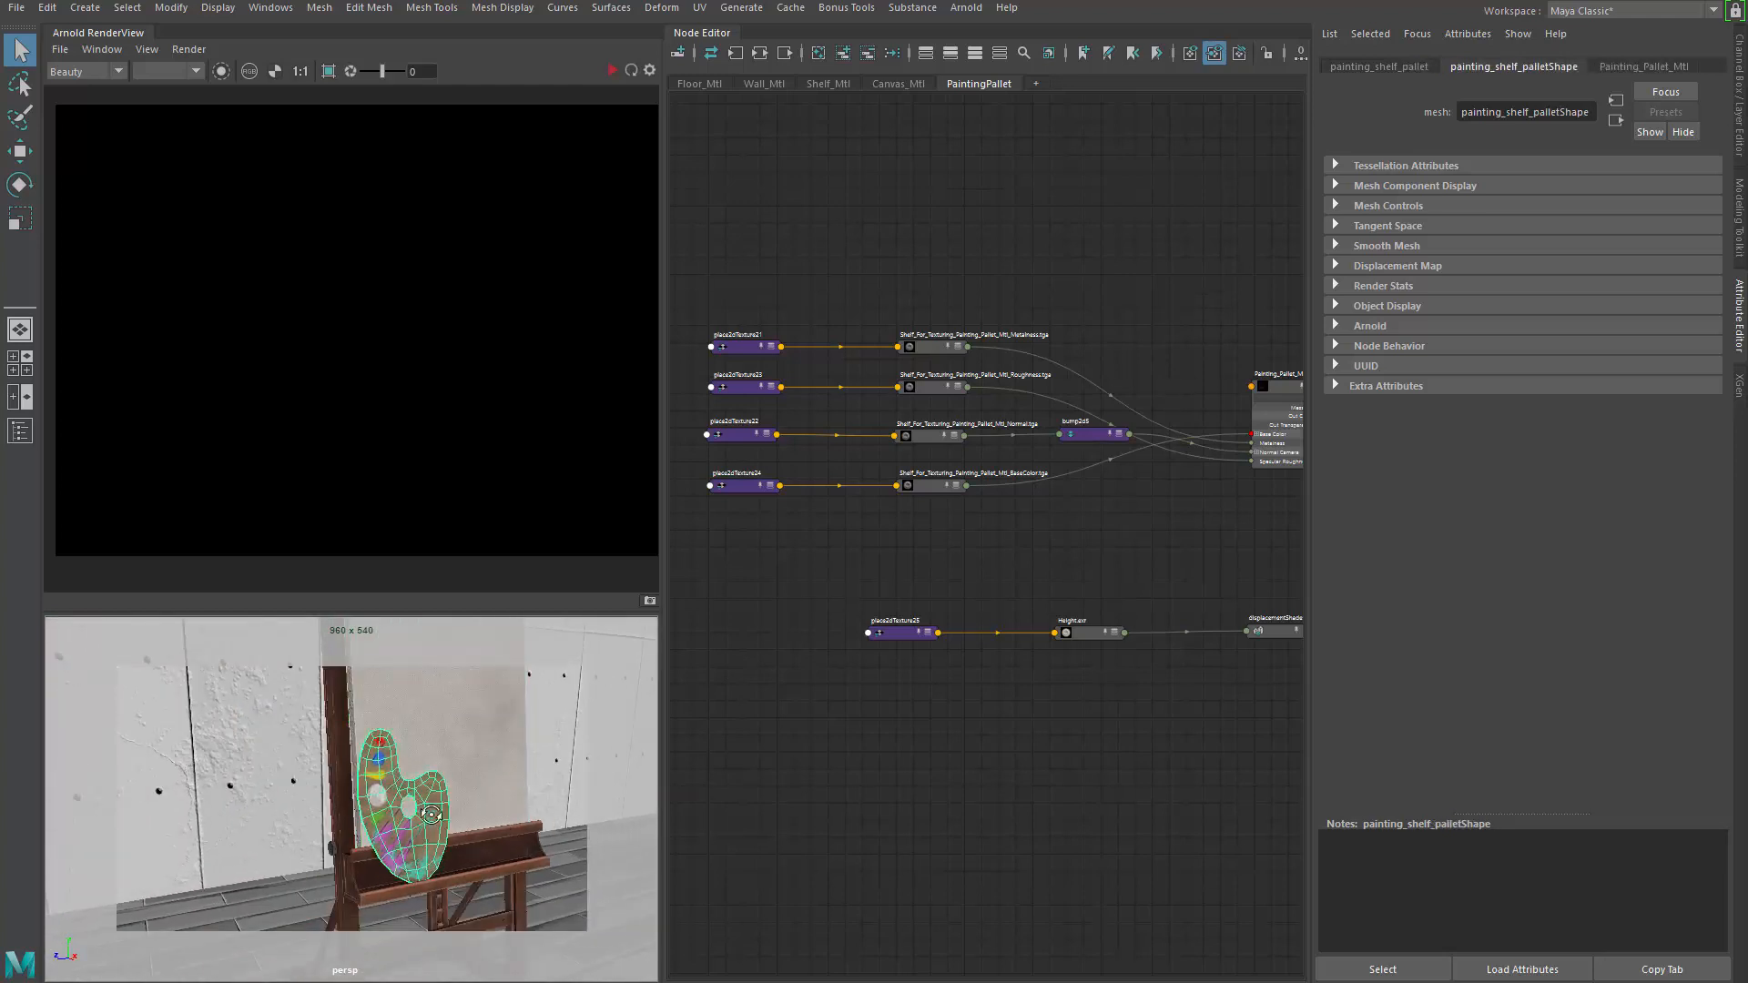
scroll(428, 808, "down", 6)
left_click_drag(428, 808, 600, 702, "alt")
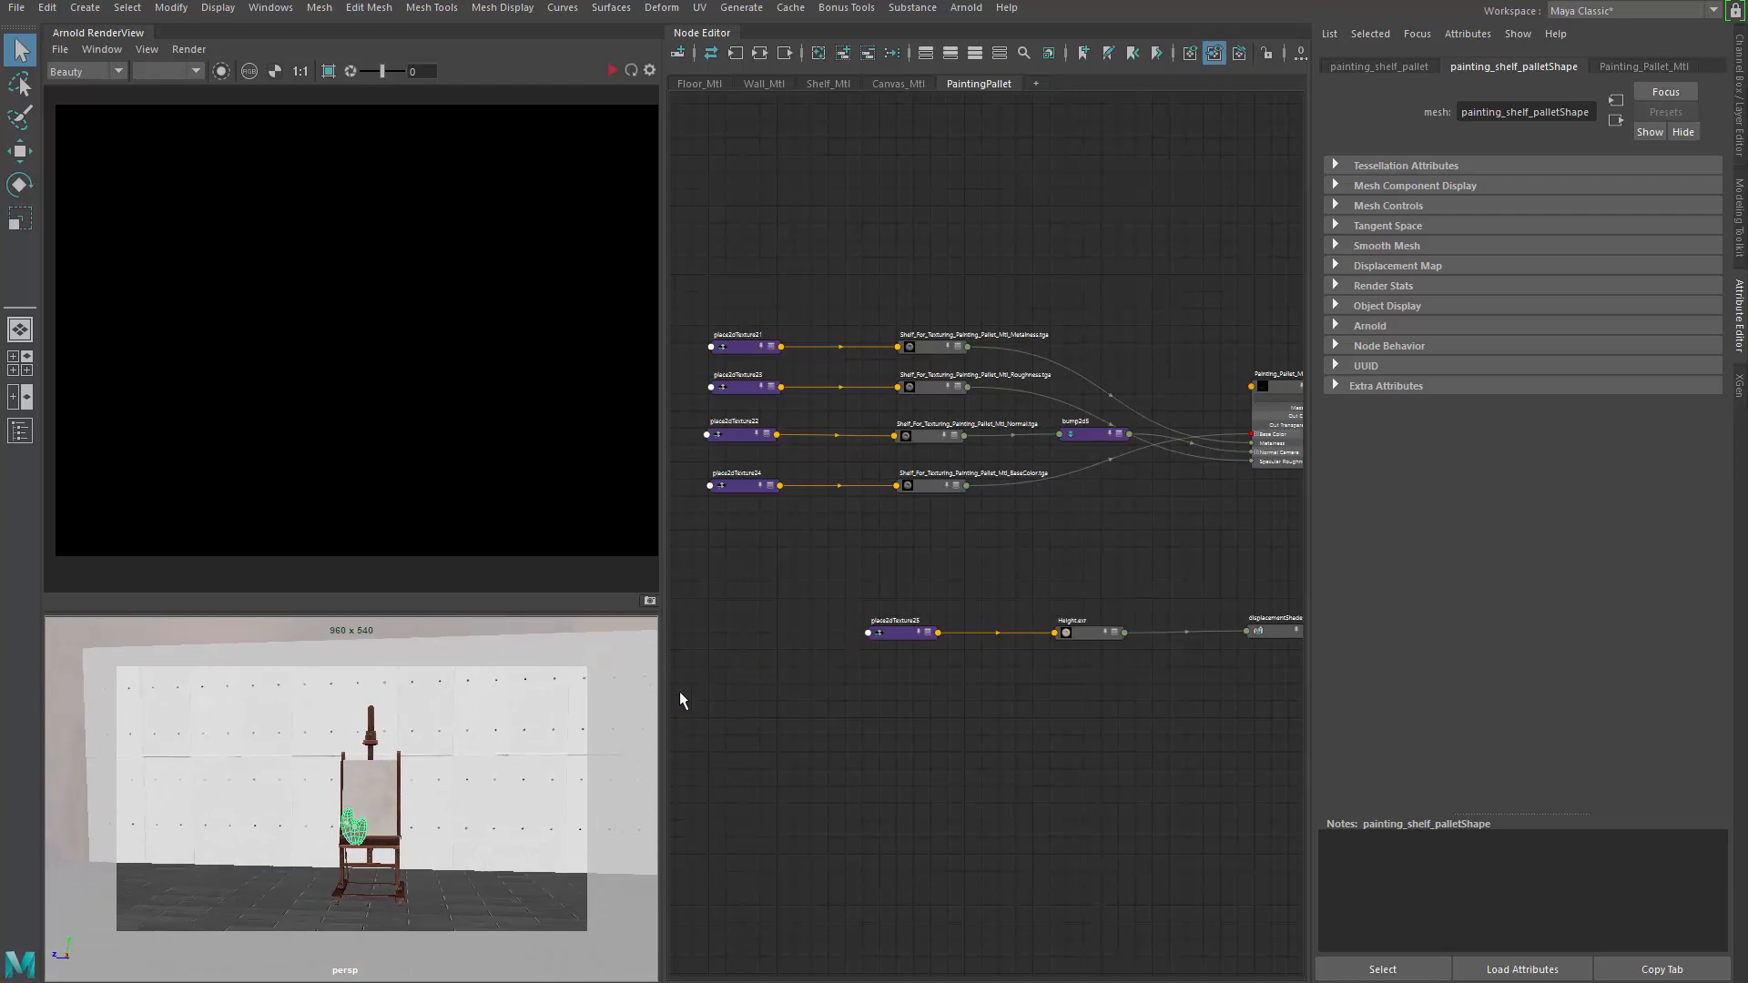
middle_click_drag(1029, 542, 836, 628, "alt")
scroll(1086, 564, "up", 5)
Browse the Floor, Wall, Shelf, Canvas and PaintingPallet shader networks, ending on Floor_Mtl
left_click(699, 82)
left_click(764, 83)
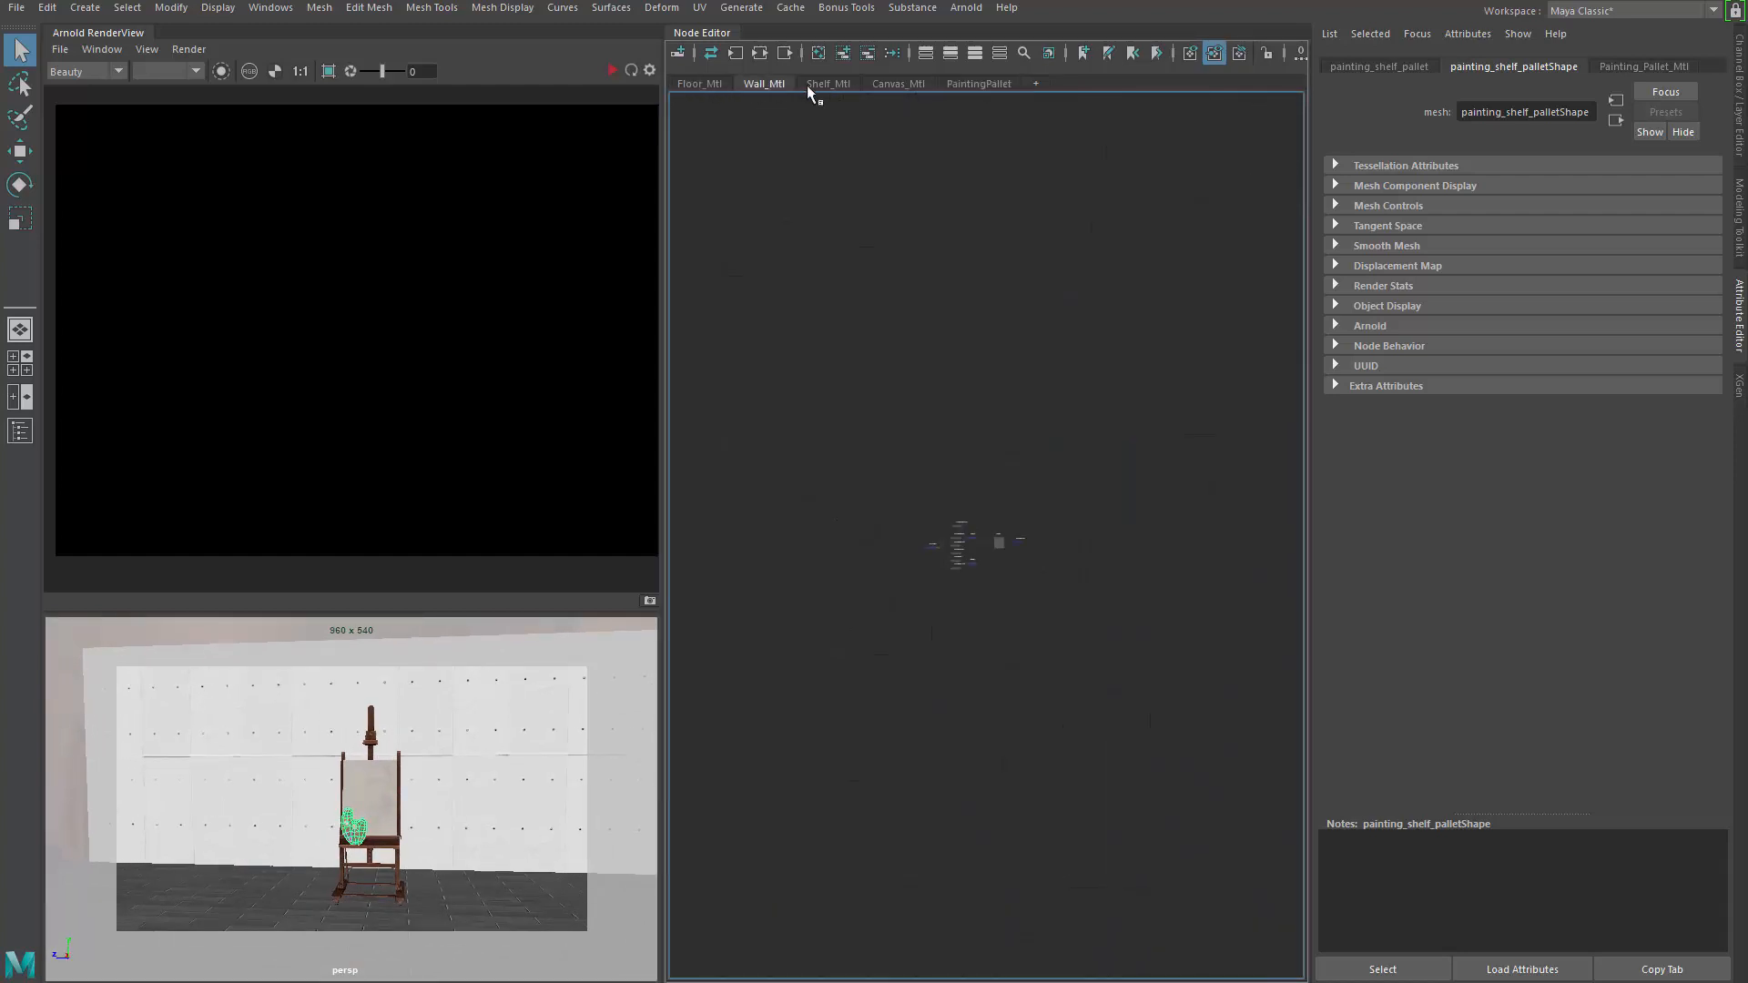
left_click(824, 84)
left_click(901, 83)
left_click(983, 84)
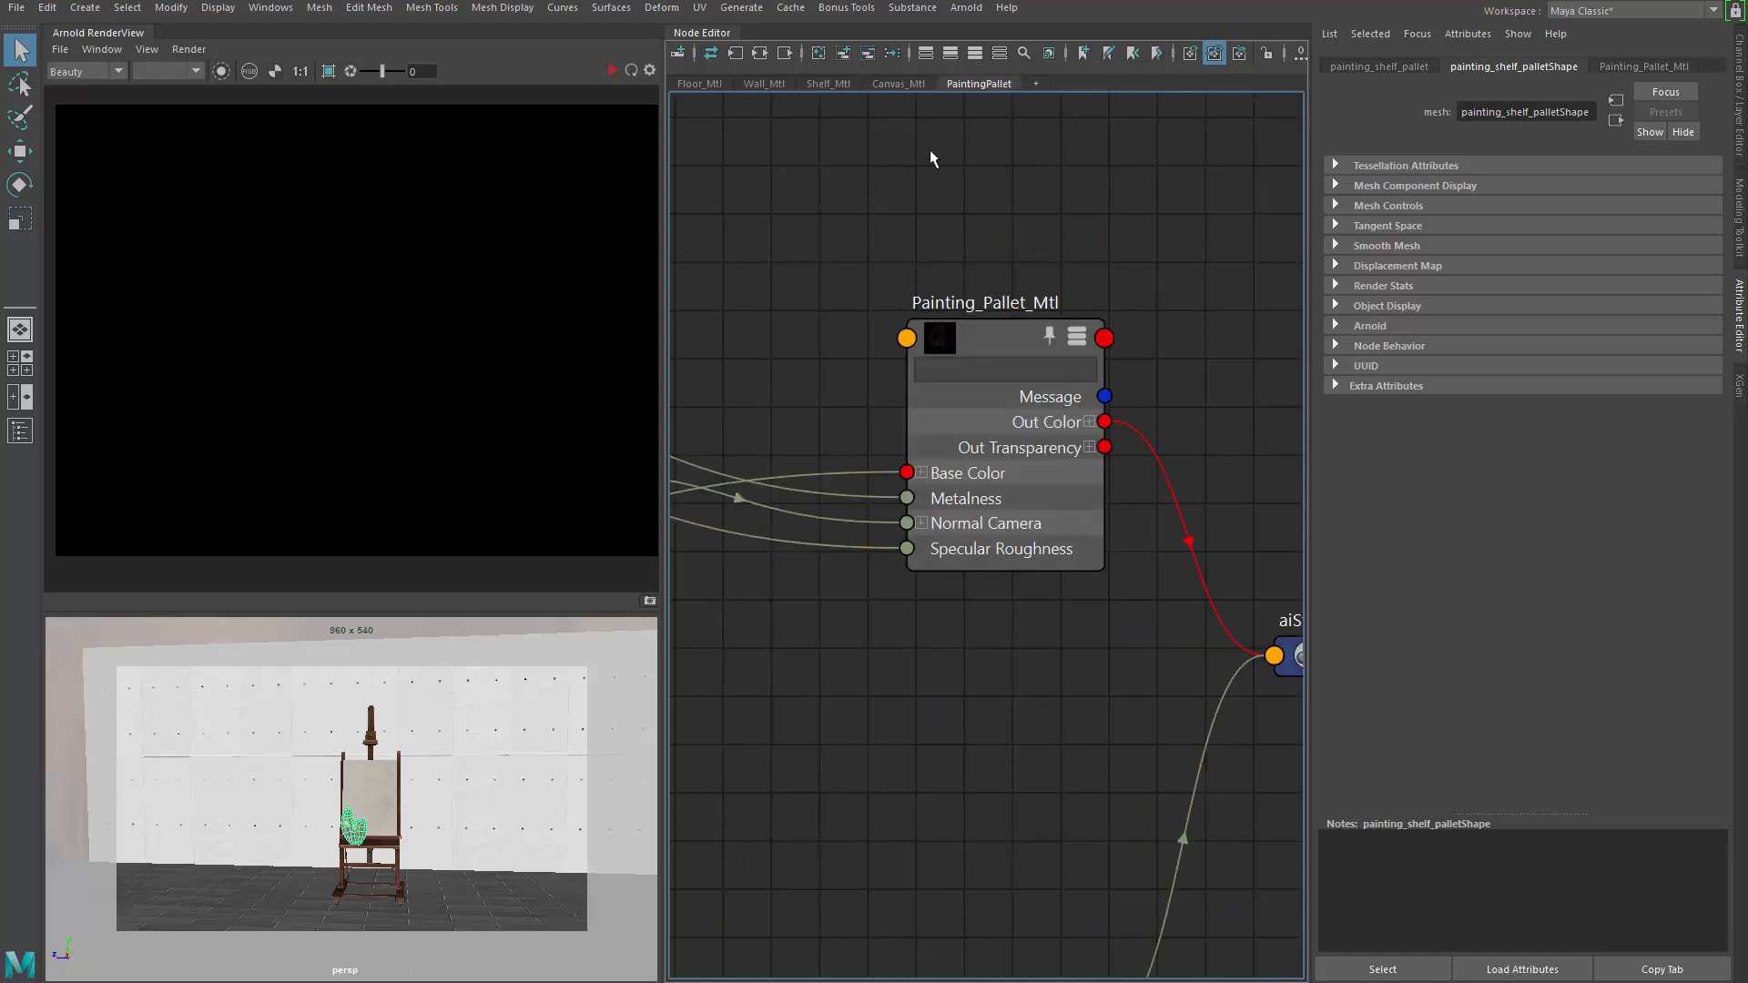
left_click(713, 89)
Zoom in on Floor_Mtl and show its attributes: metalness 1.000, specular roughness 1.000
scroll(869, 422, "up", 4)
scroll(1074, 596, "up", 6)
middle_click_drag(1102, 564, 1050, 362, "alt")
scroll(1065, 486, "up", 2)
middle_click_drag(1094, 474, 1219, 394, "alt")
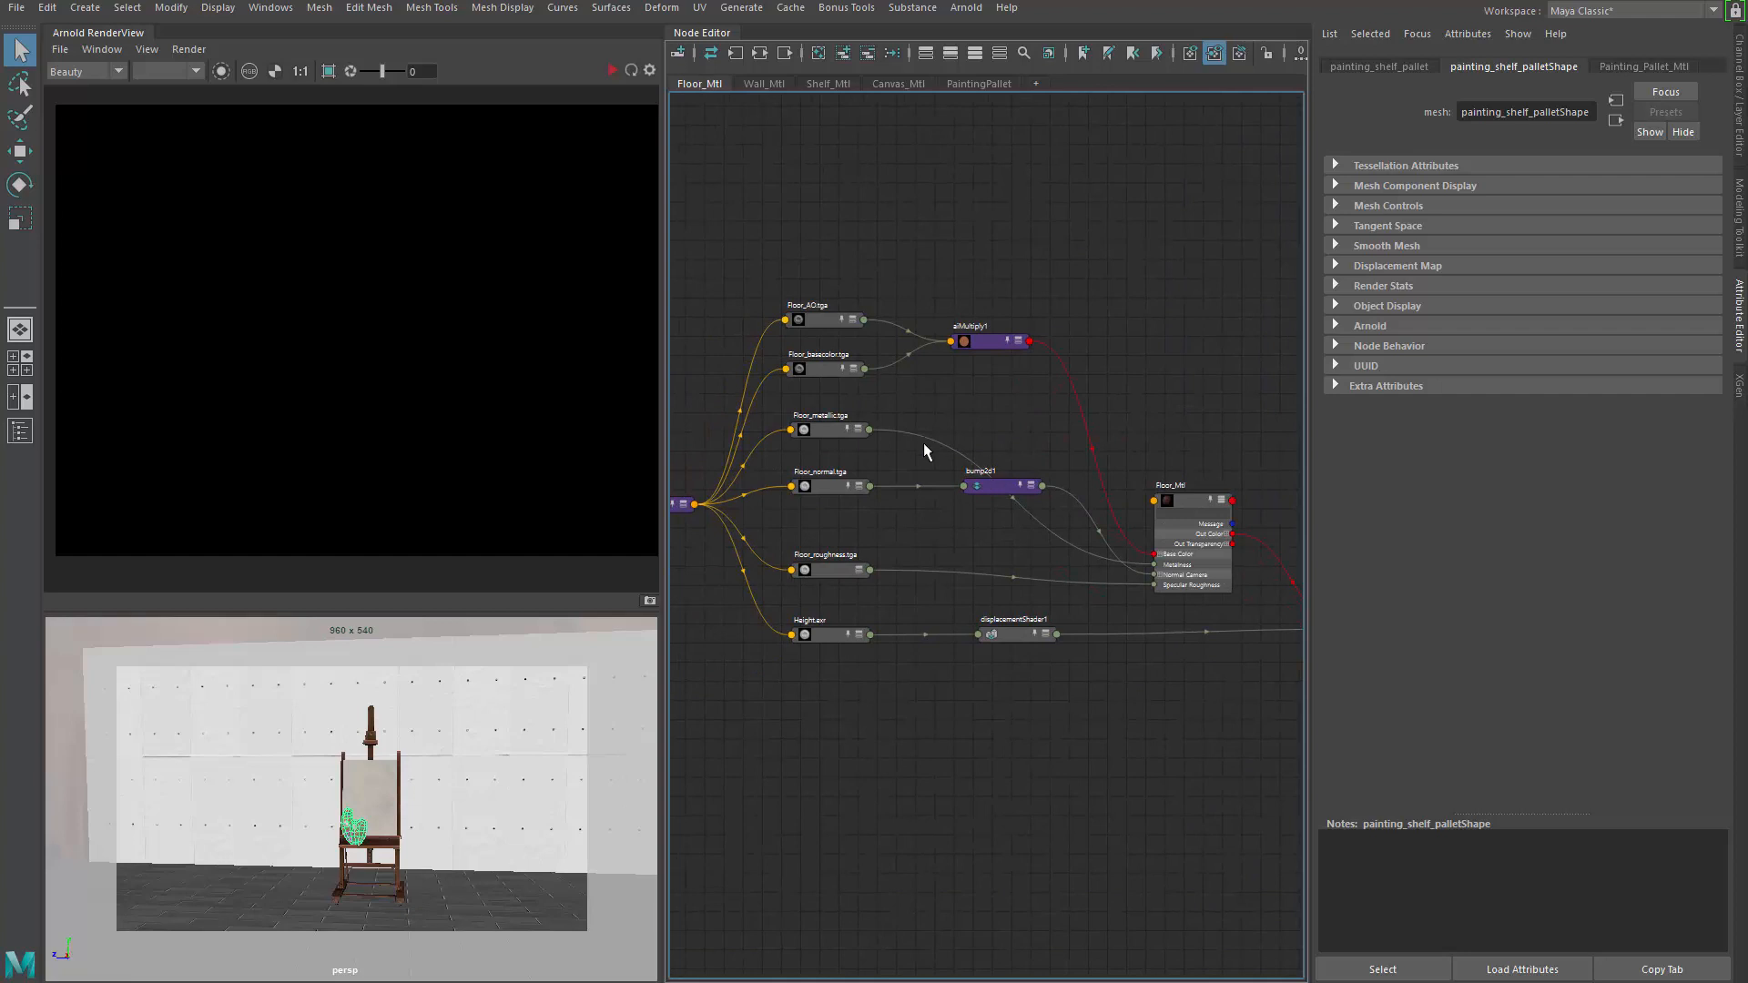
middle_click_drag(984, 411, 1023, 422, "alt")
scroll(1020, 417, "up", 2)
scroll(976, 353, "up", 2)
middle_click_drag(939, 357, 598, 227, "alt")
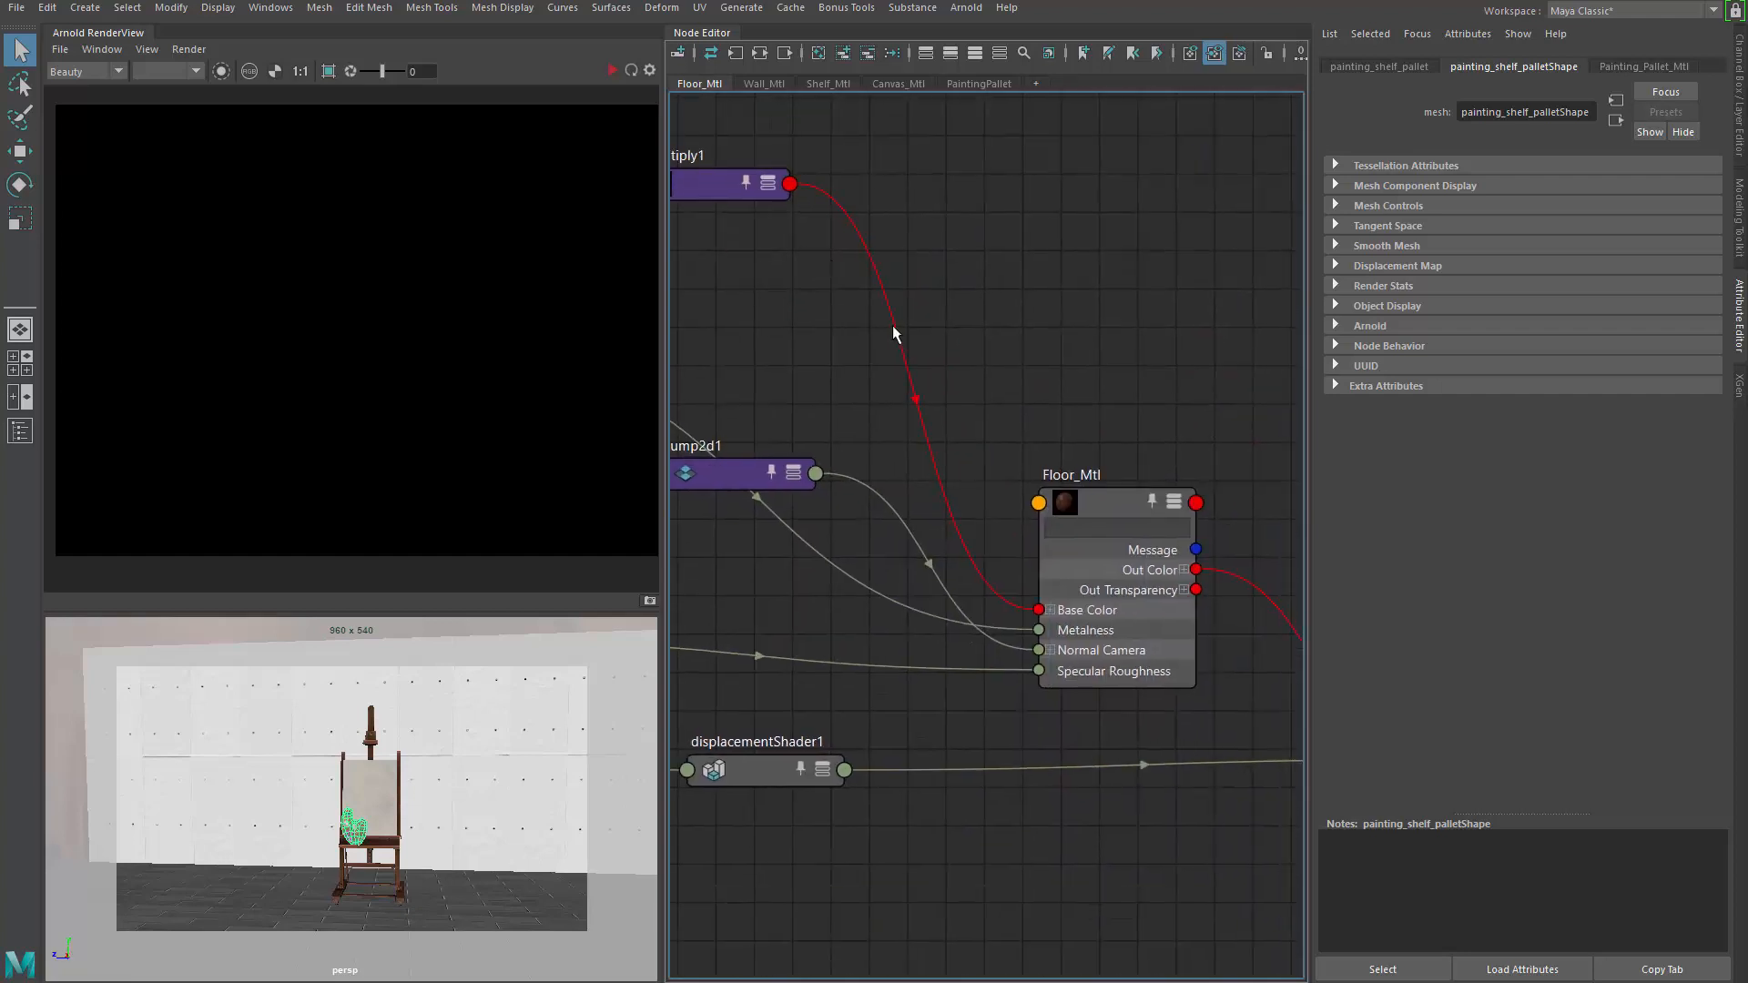
left_click(1111, 506)
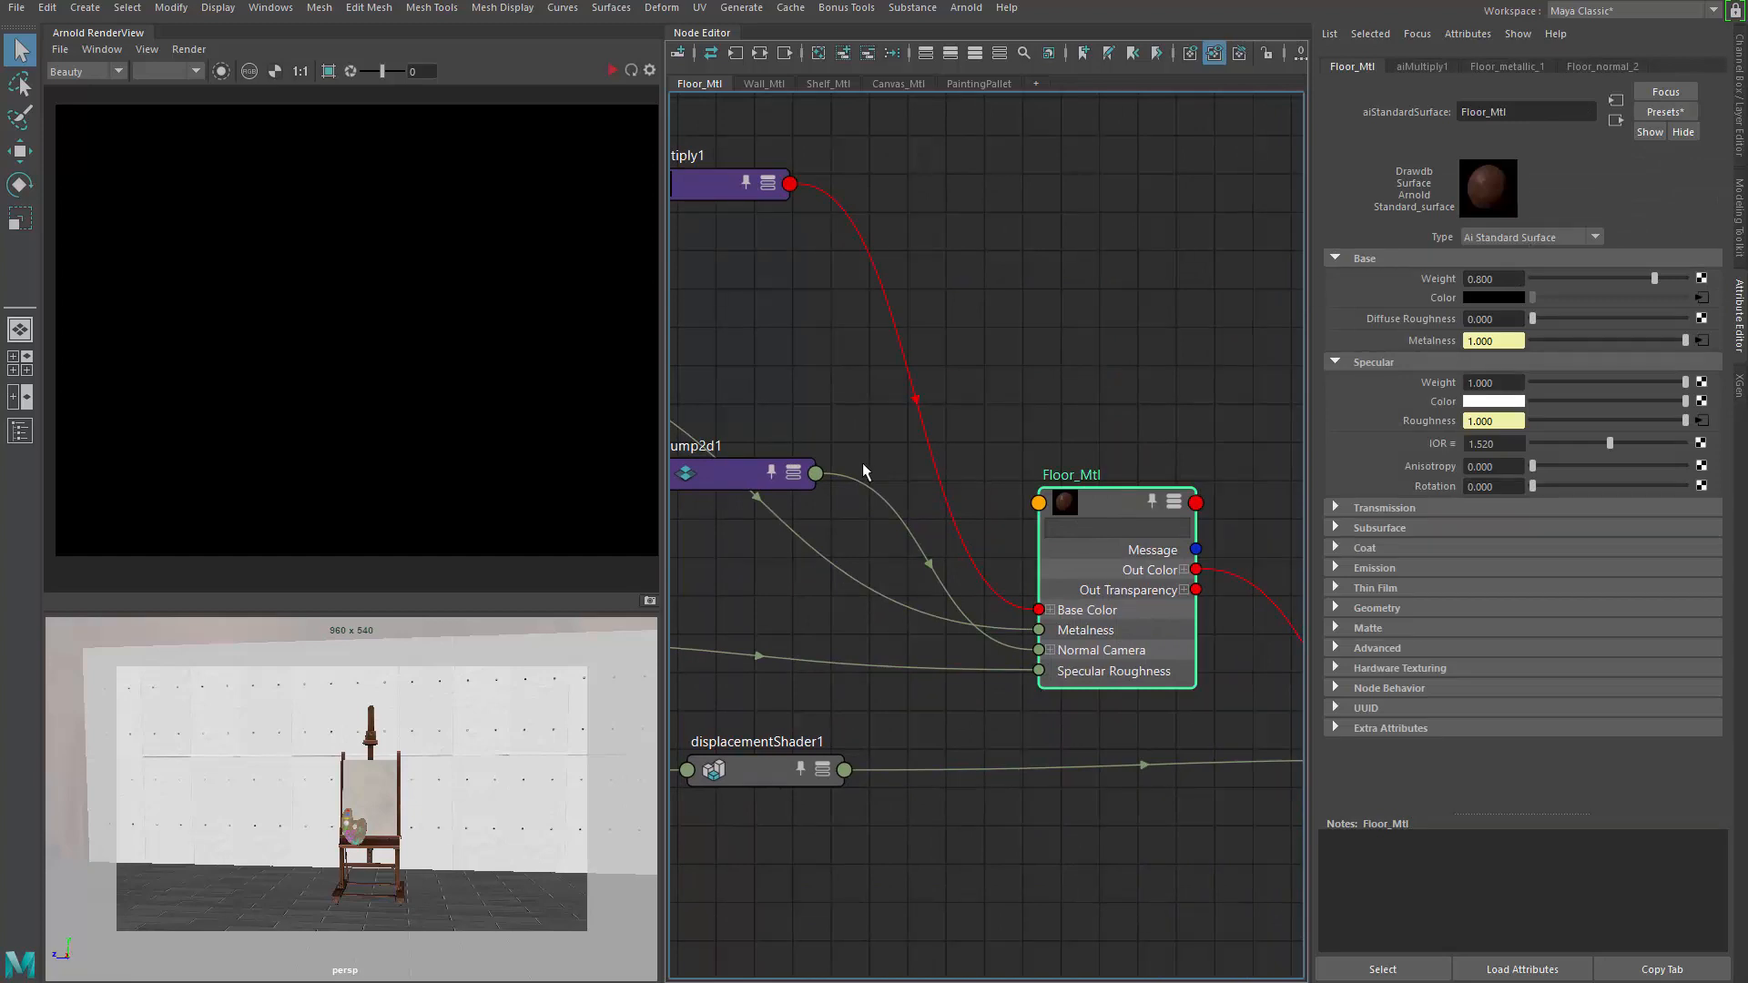
Move bump2d1, Floor_normal.tga and Floor_roughness.tga lower in the floor graph
middle_click_drag(863, 464, 958, 412, "alt")
middle_click_drag(789, 506, 1036, 422, "alt")
left_click(1046, 358)
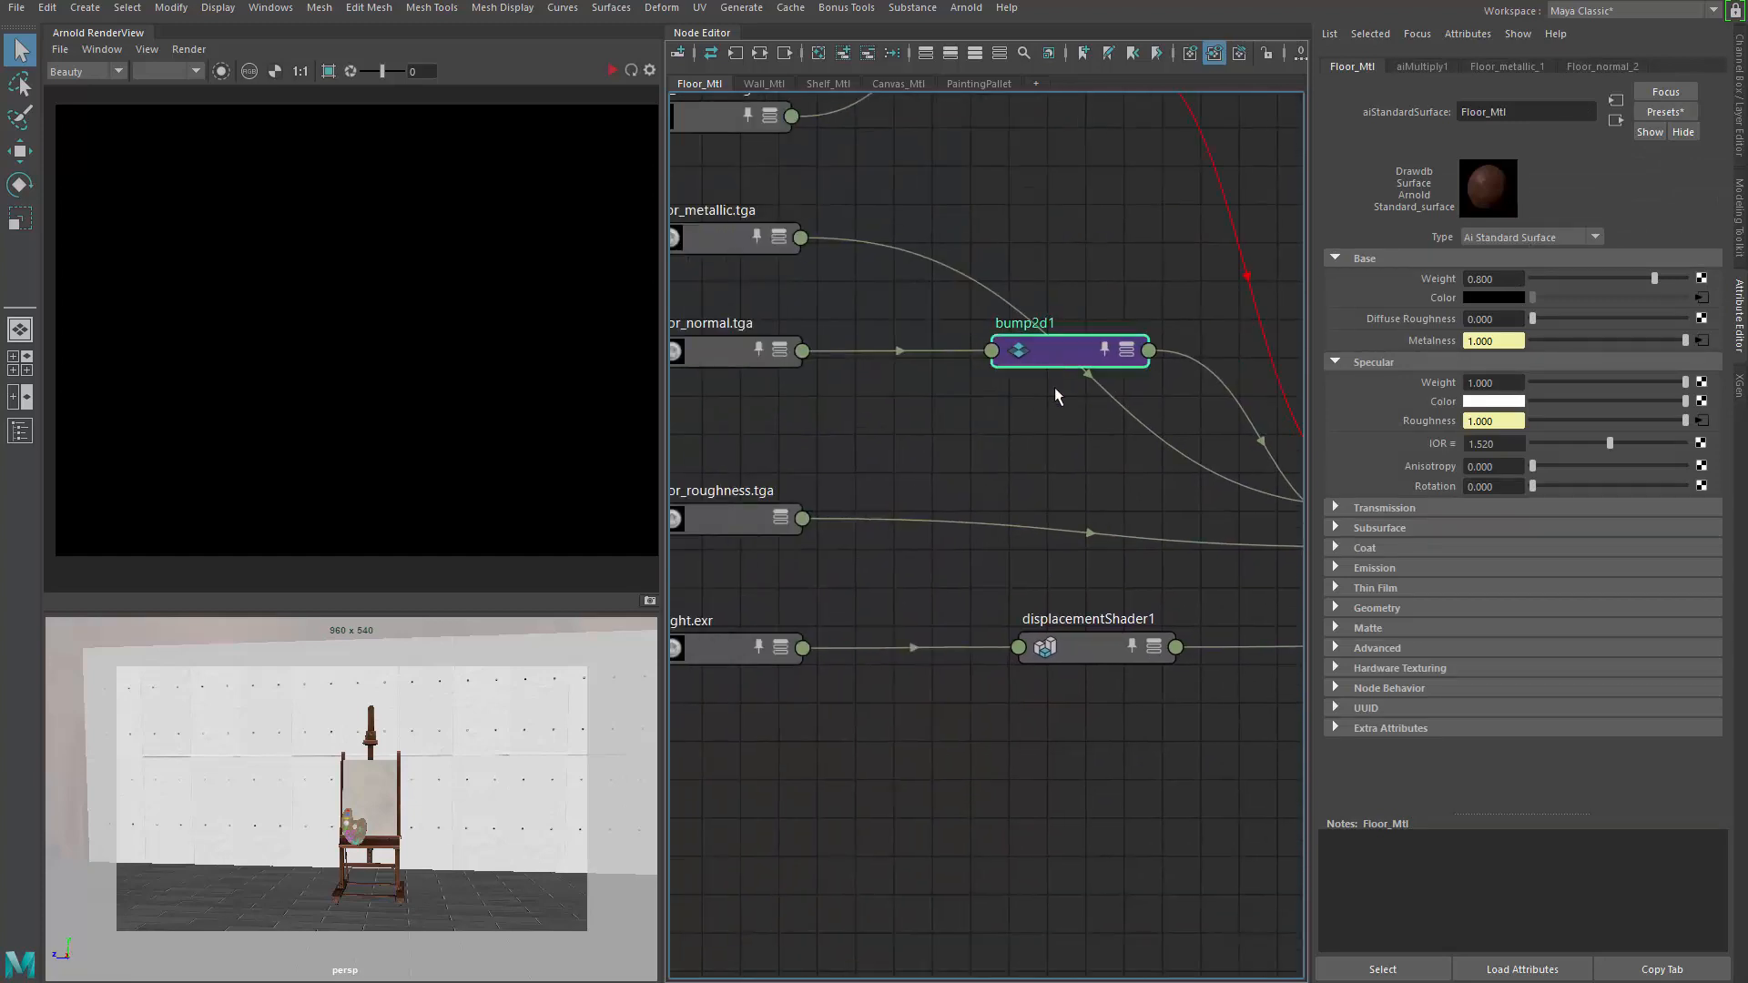
left_click_drag(1054, 389, 1039, 465)
middle_click_drag(787, 430, 990, 429, "alt")
left_click_drag(919, 358, 921, 457)
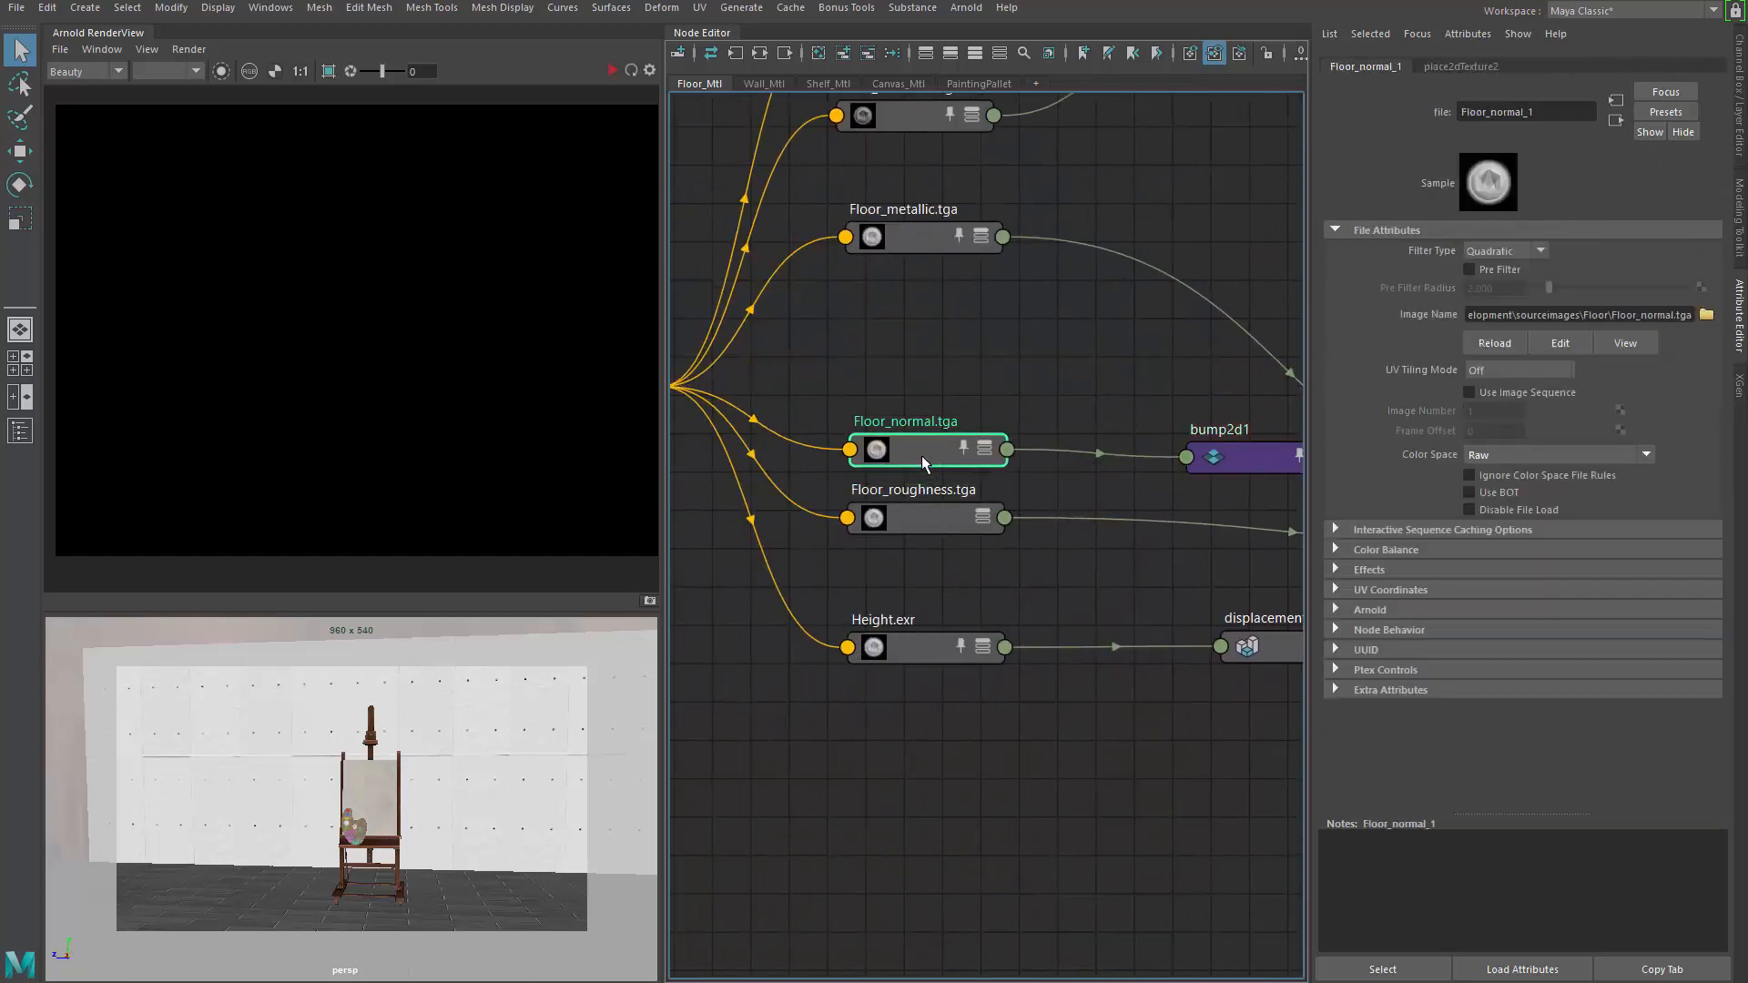
mouse_move(1113, 476)
middle_mouse_down("alt")
mouse_move(675, 469)
mouse_move(1101, 458)
middle_mouse_up("alt")
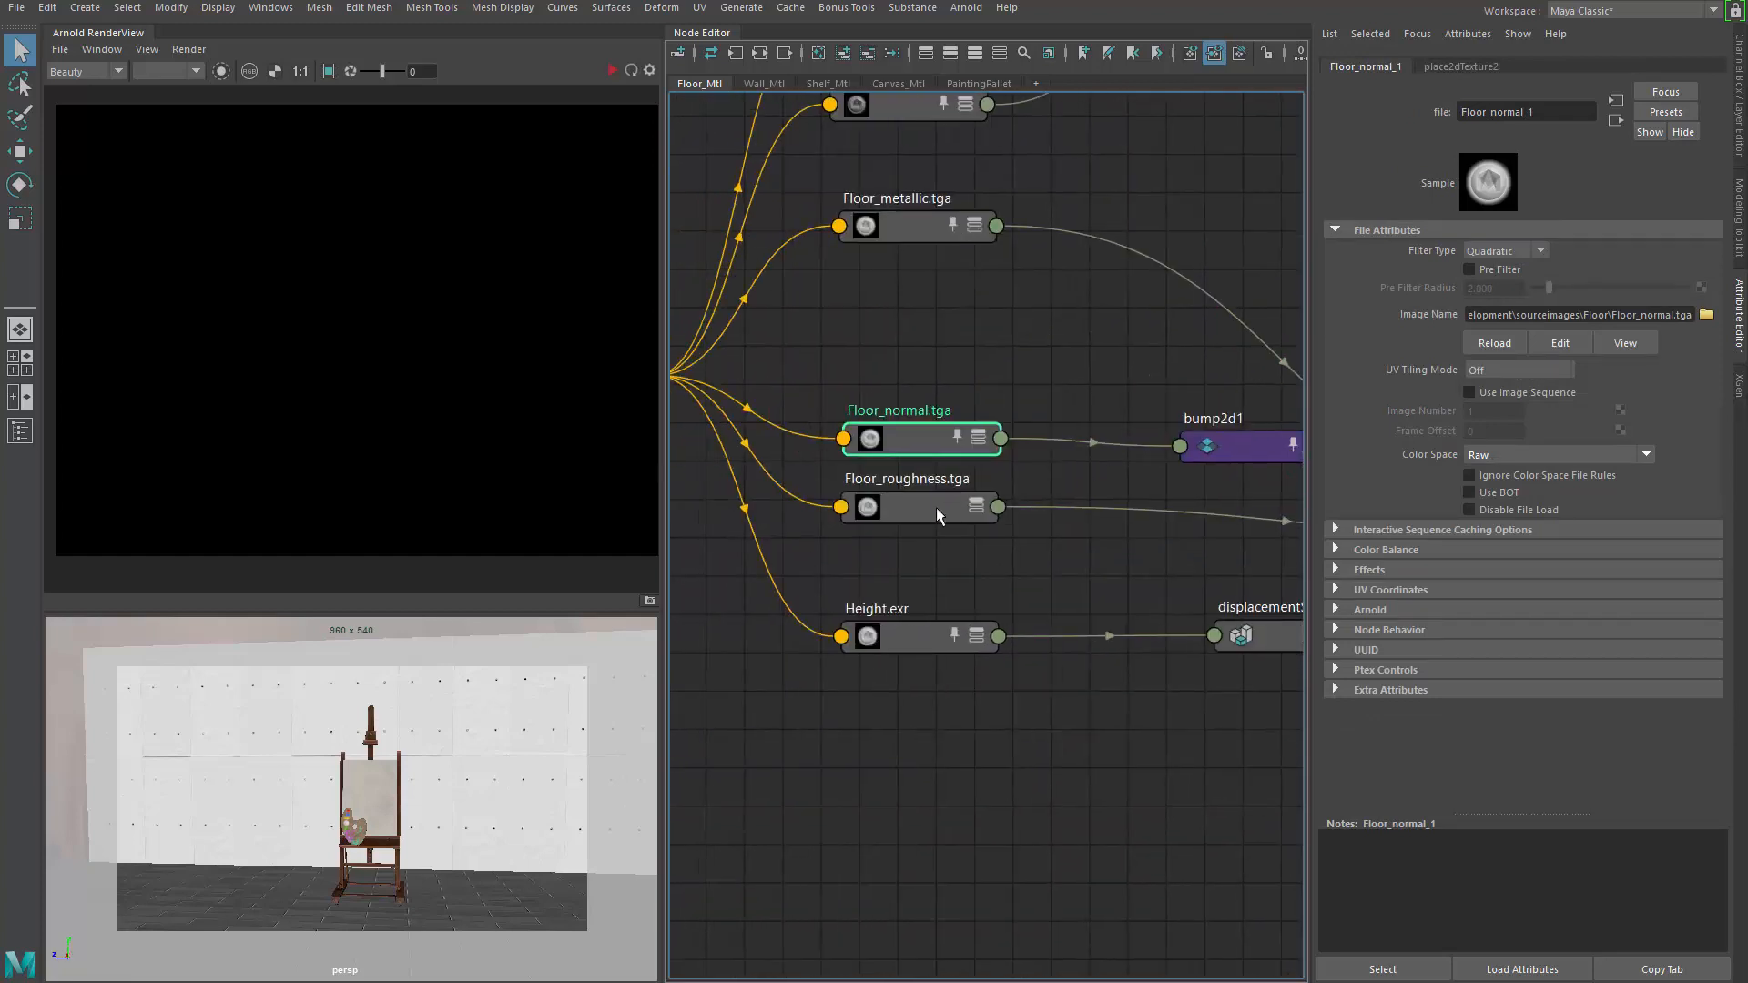
left_click_drag(936, 507, 938, 538)
mouse_move(1296, 530)
middle_mouse_down("alt")
mouse_move(894, 530)
mouse_move(1196, 676)
middle_mouse_up("alt")
middle_click_drag(859, 414, 1061, 554, "alt")
Inspect Floor_basecolor.tga, aiMultiply1 and Floor_AO.tga, expanding the AO texture's Color Balance
left_click(953, 407)
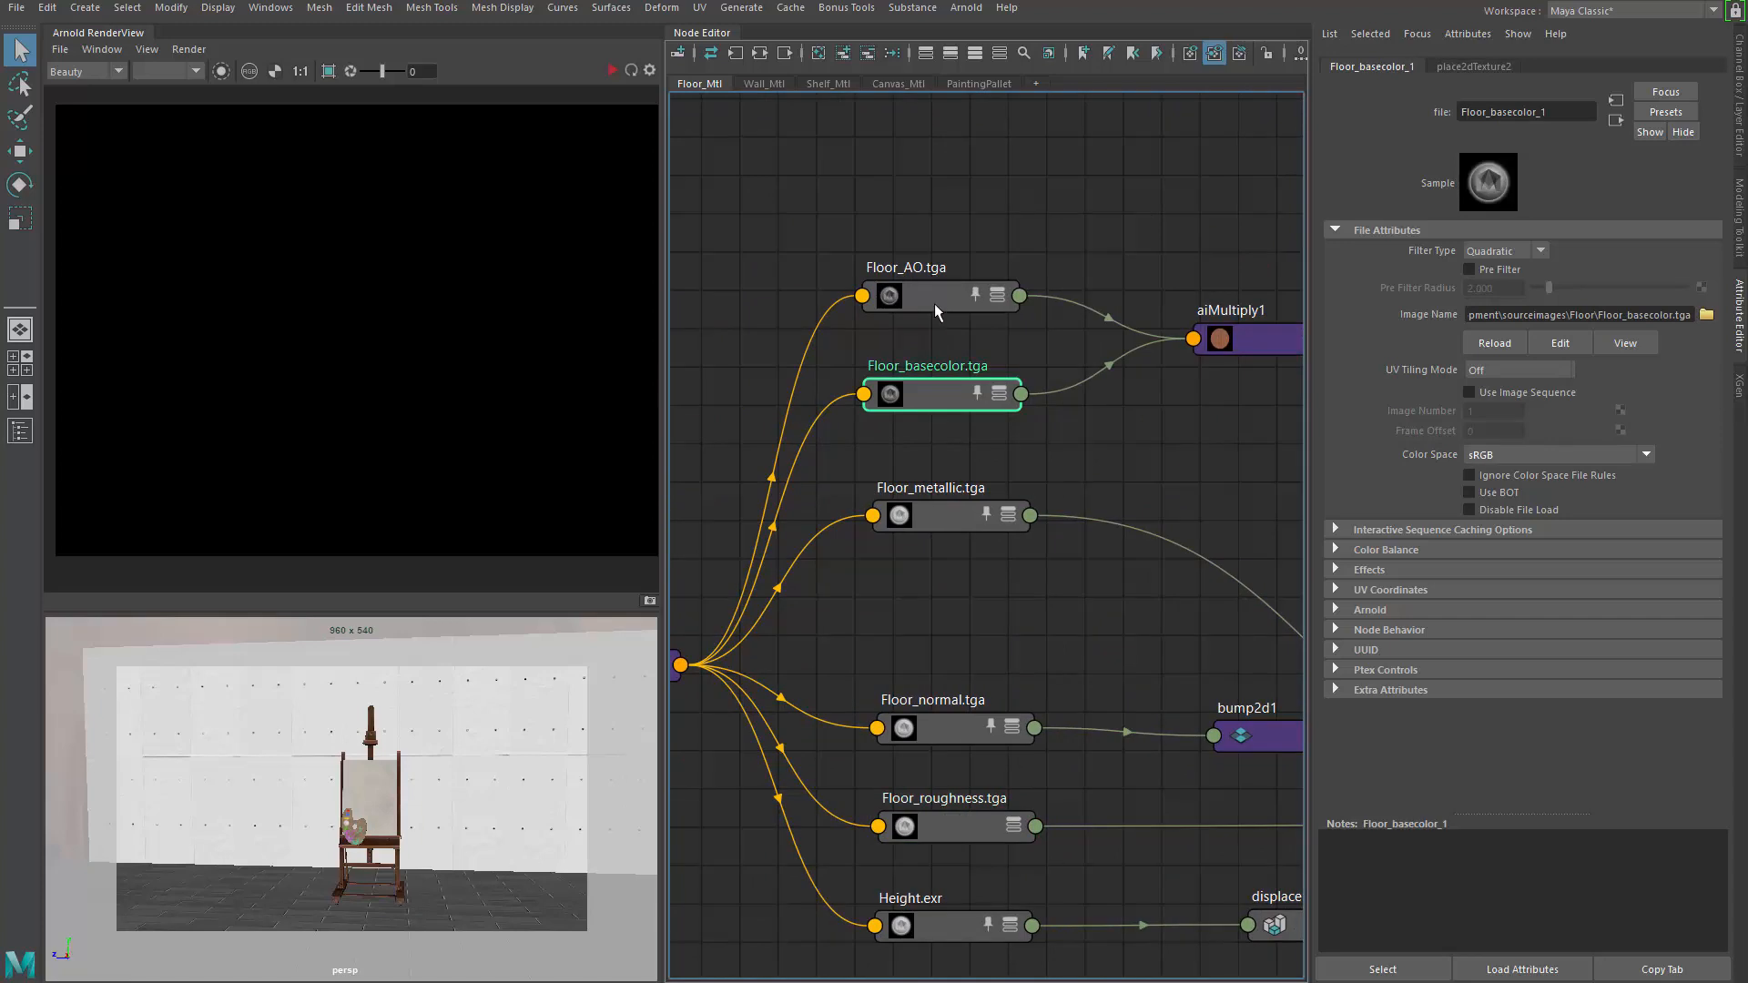
middle_click_drag(1220, 460, 990, 434, "alt")
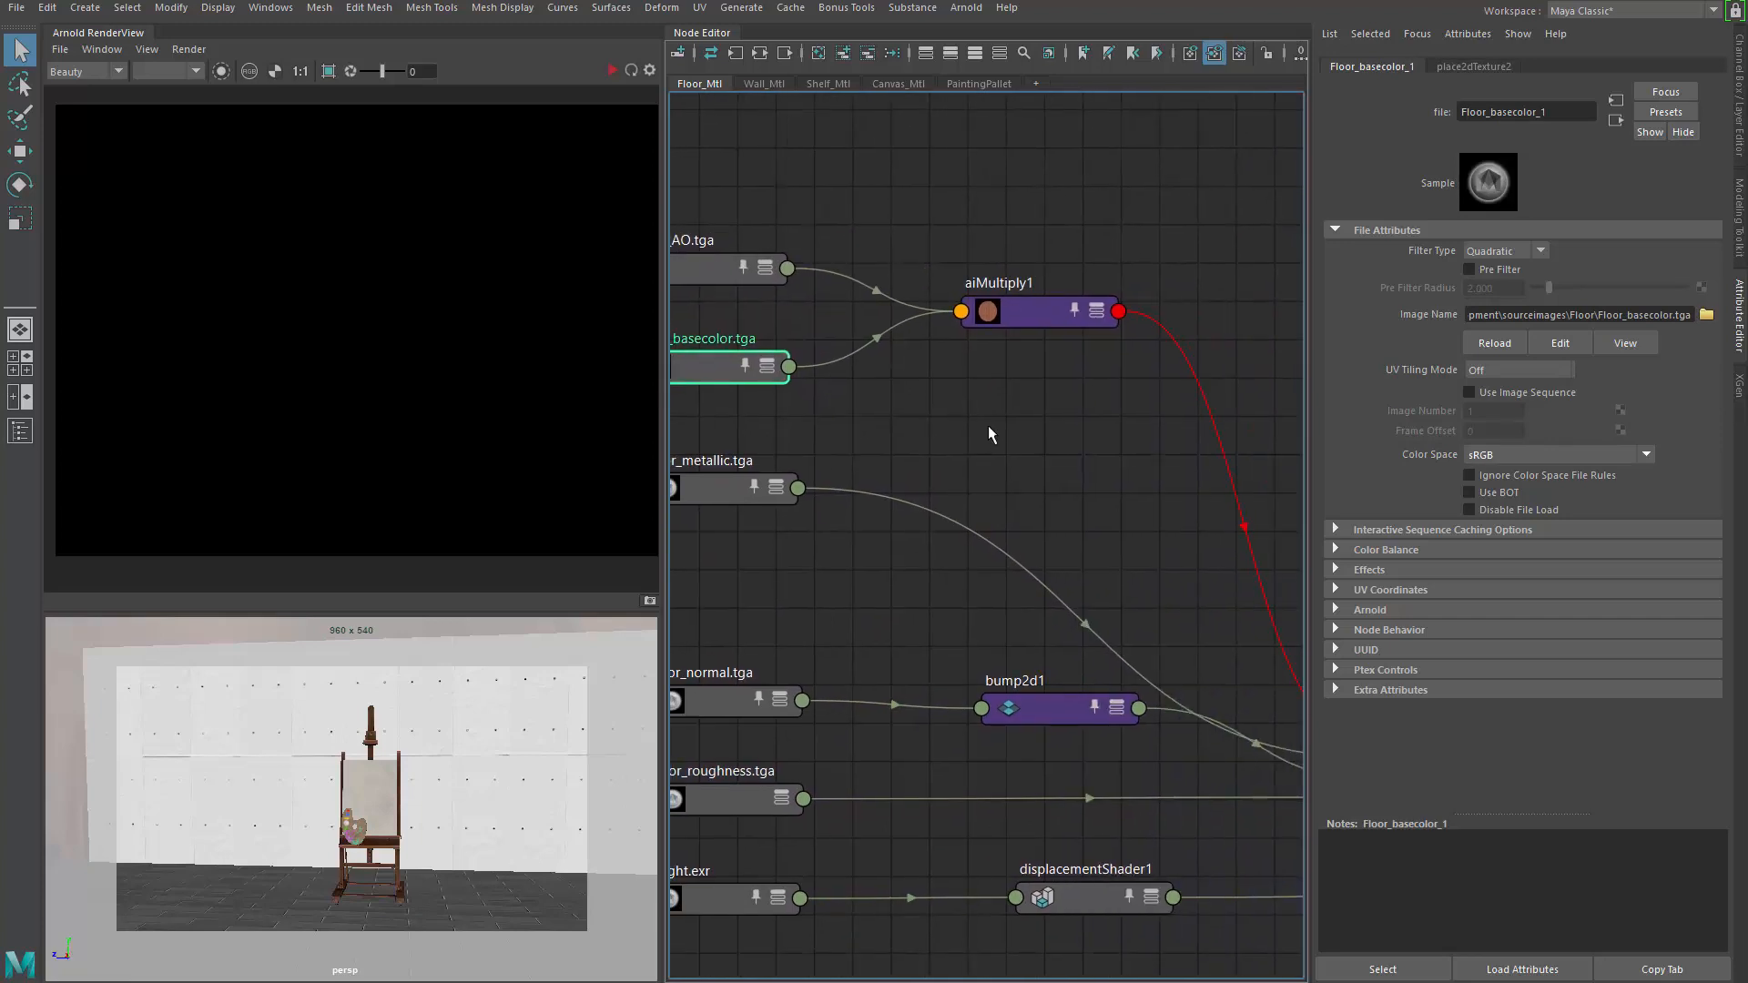
left_click(1051, 321)
middle_click_drag(1212, 524, 859, 398, "alt")
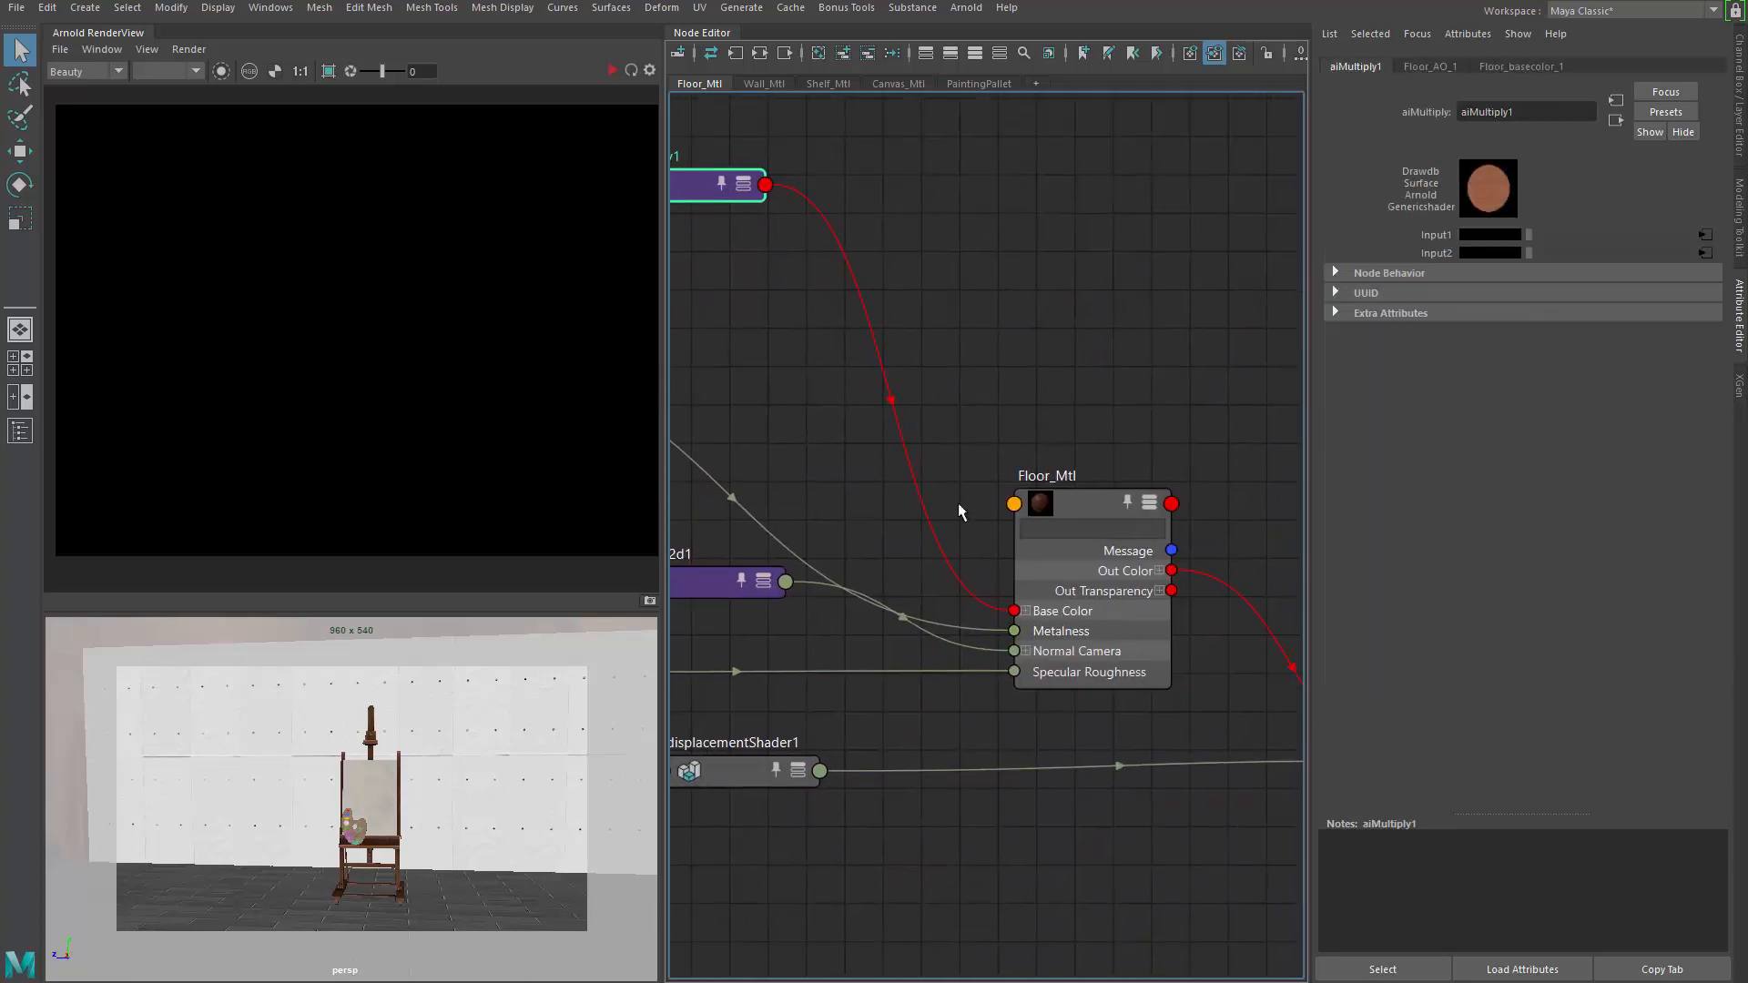
middle_click_drag(960, 511, 1261, 543, "alt")
middle_click_drag(874, 409, 1129, 505, "alt")
left_click(908, 268)
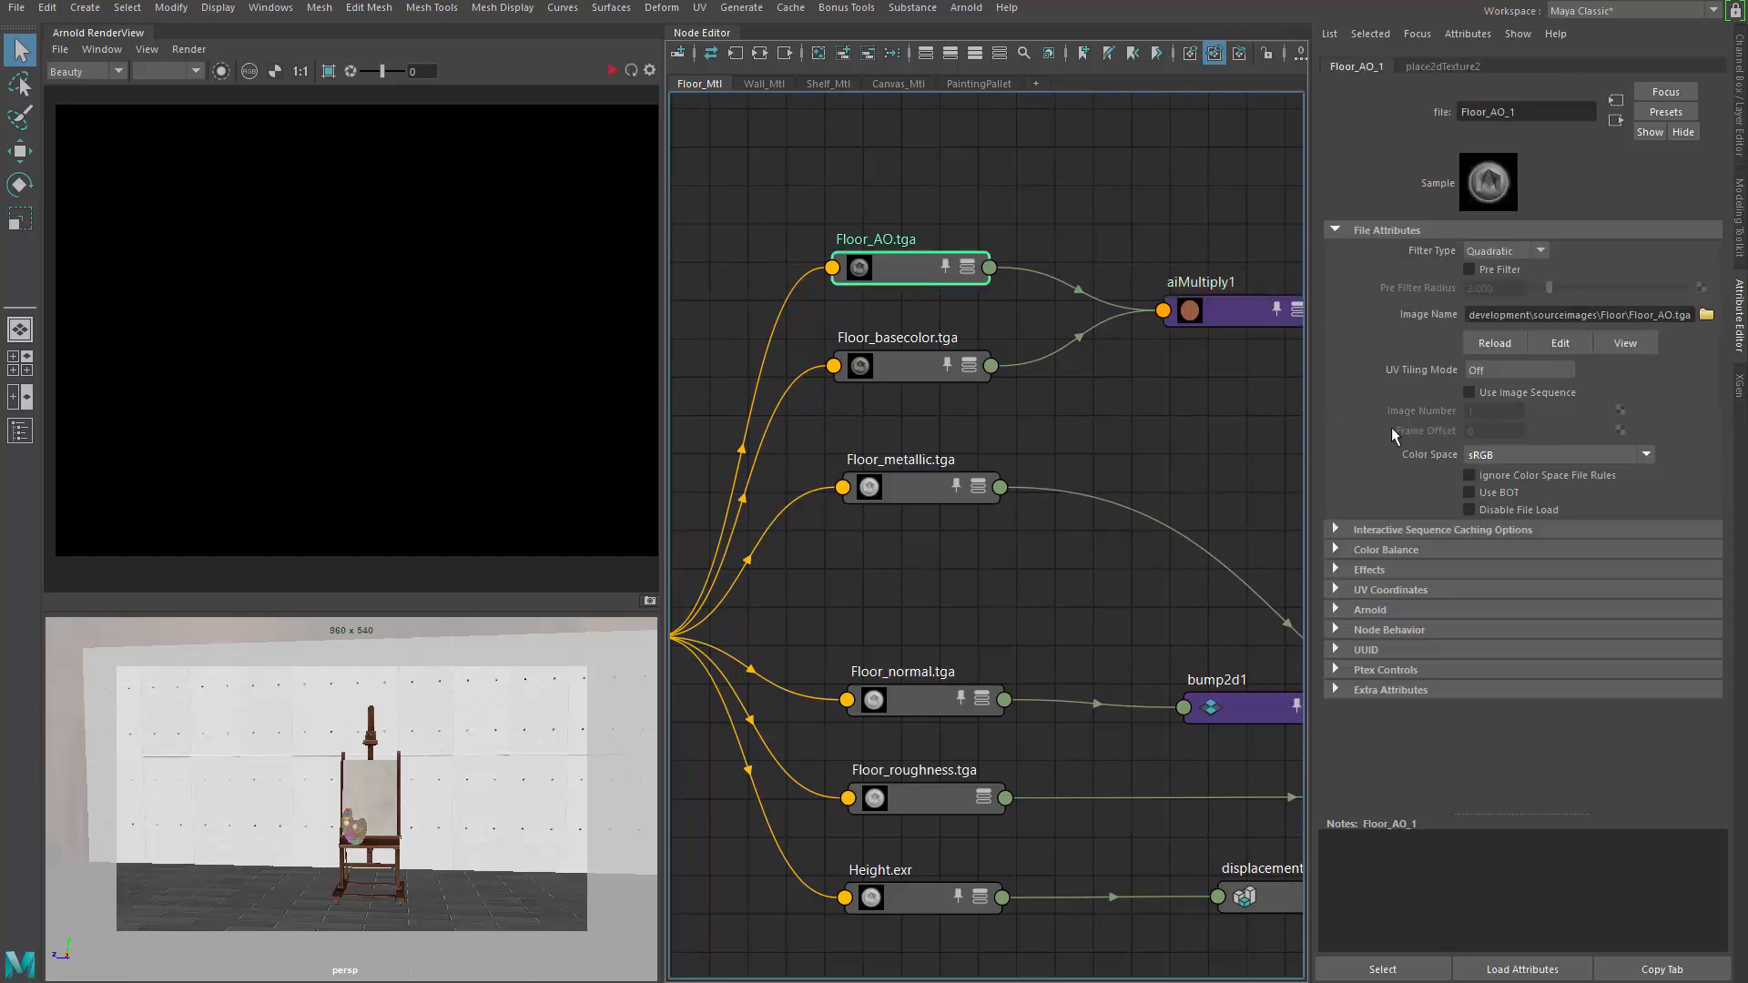
left_click(1364, 553)
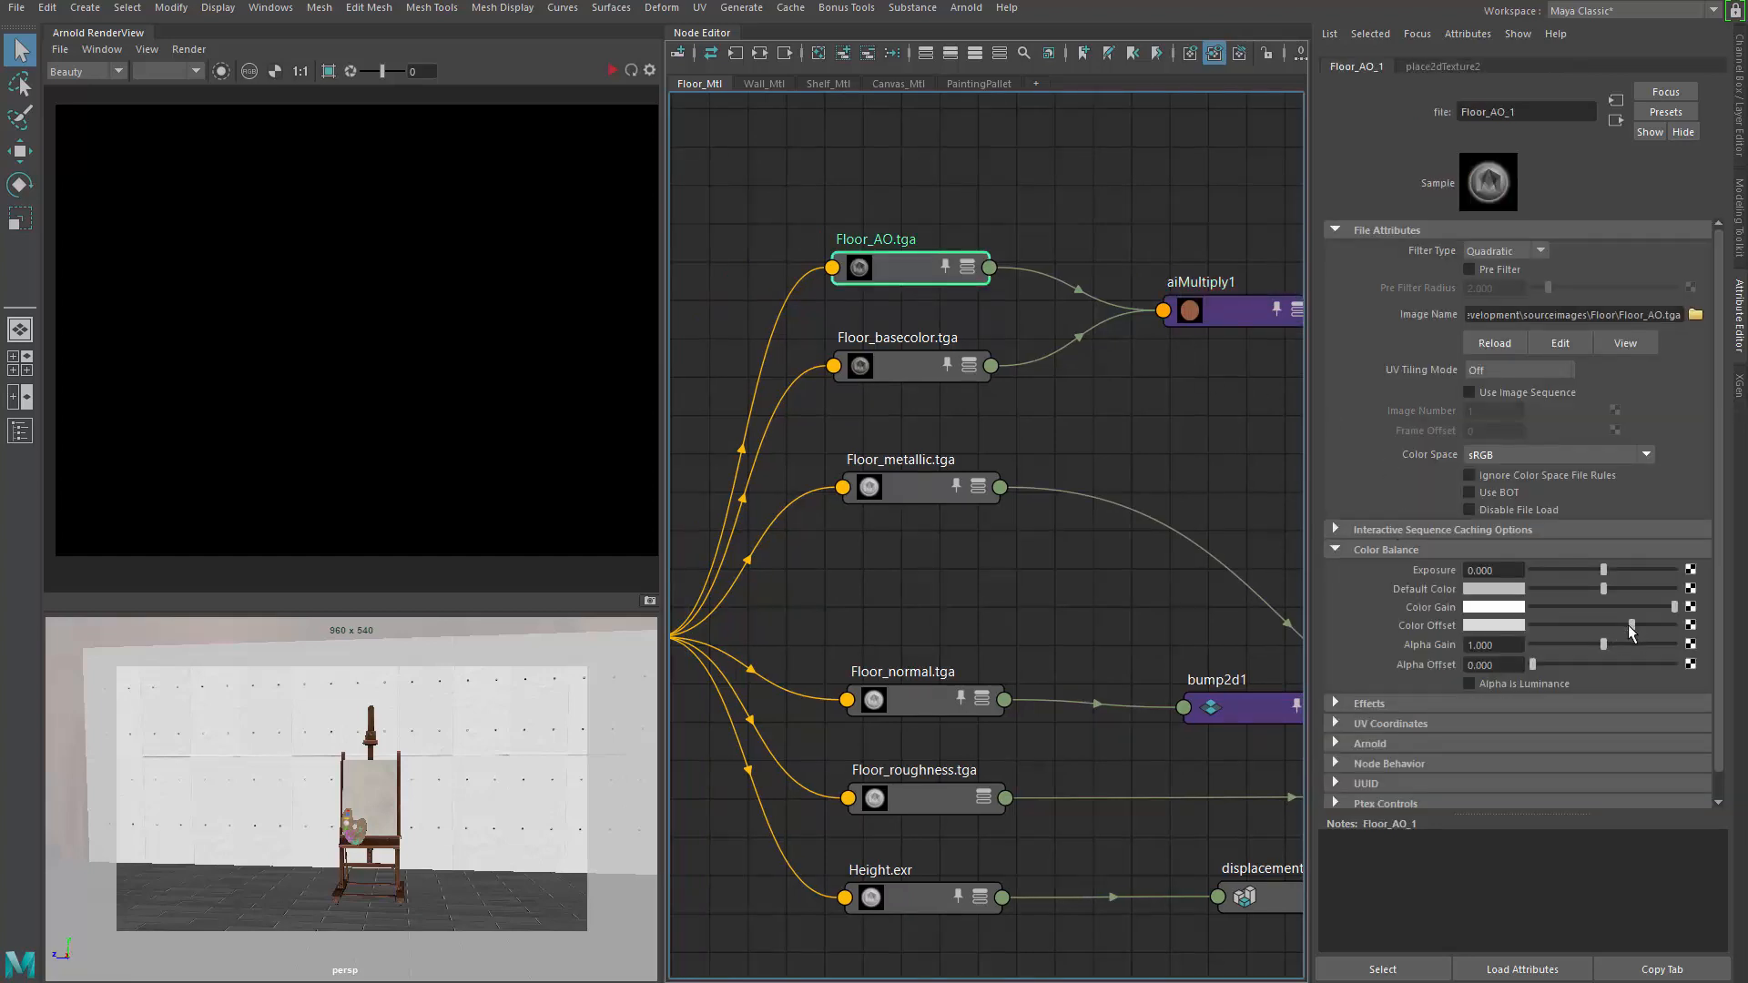
Select aiStandardSurface1SG to show displacementShader1 with displacement 1.000 and scale 2.000
middle_click_drag(1078, 587, 845, 526, "alt")
middle_click_drag(1145, 533, 863, 453, "alt")
middle_click_drag(1005, 488, 874, 418, "alt")
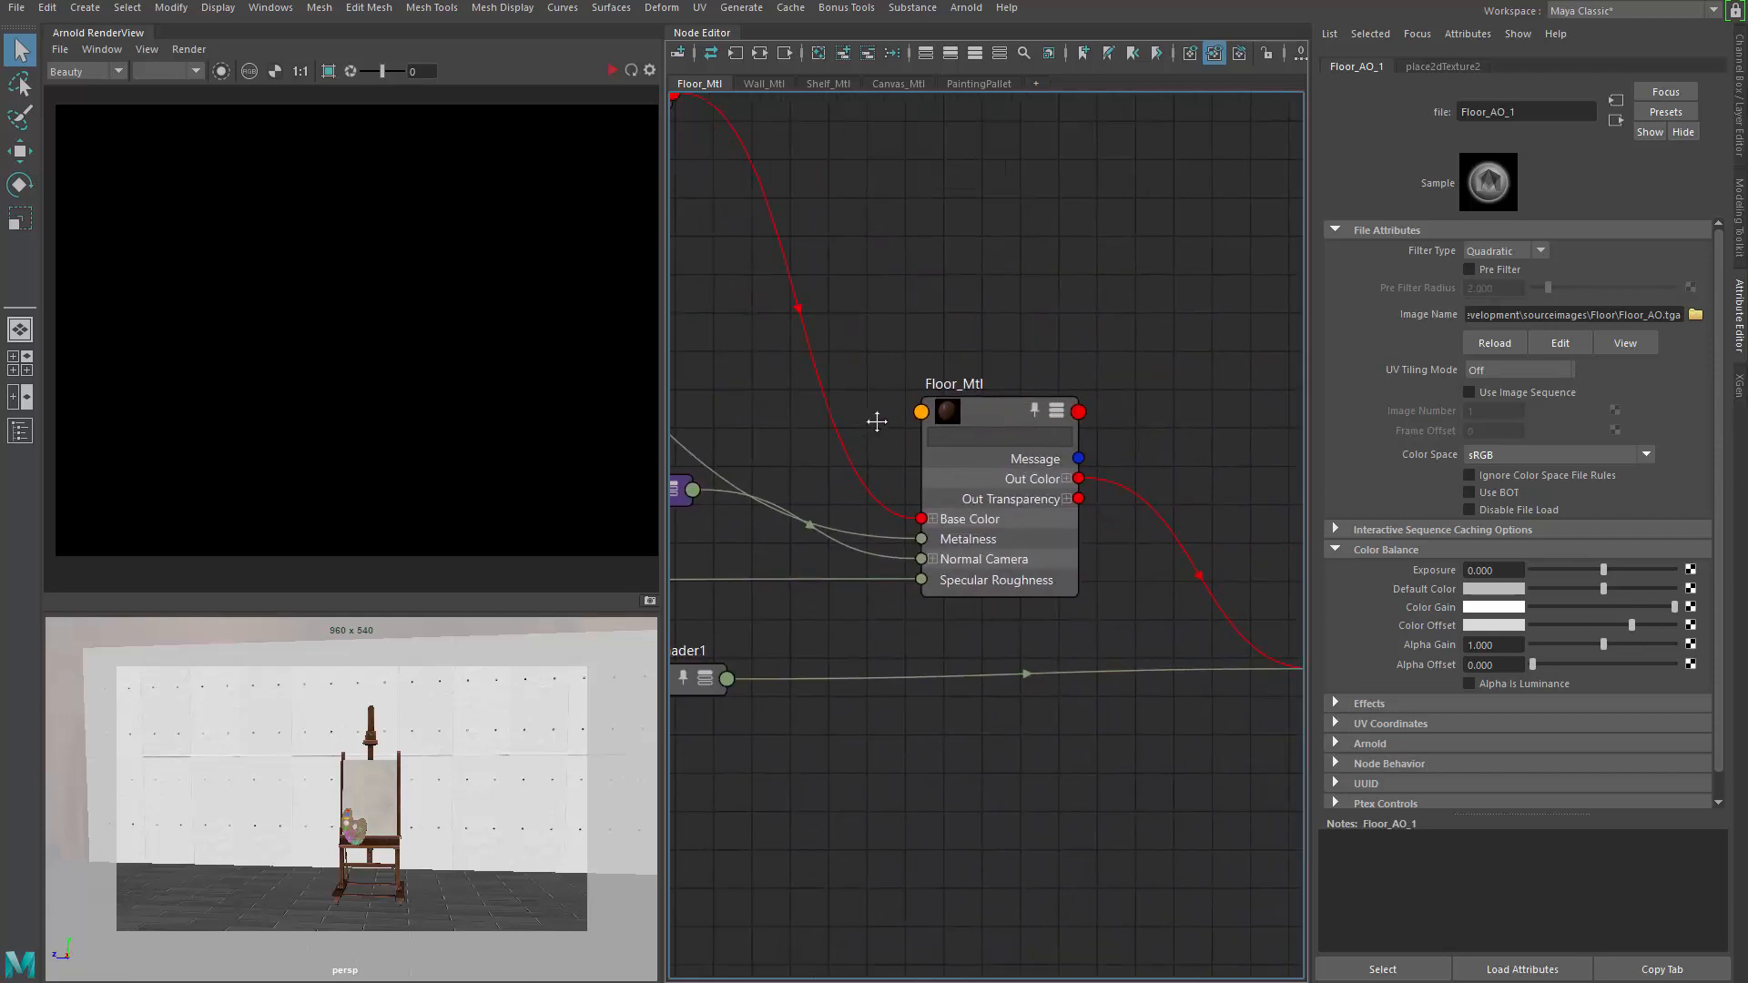
middle_click_drag(1144, 510, 1022, 437, "alt")
middle_click_drag(1201, 536, 1095, 497, "alt")
left_click_drag(1095, 499, 1096, 518)
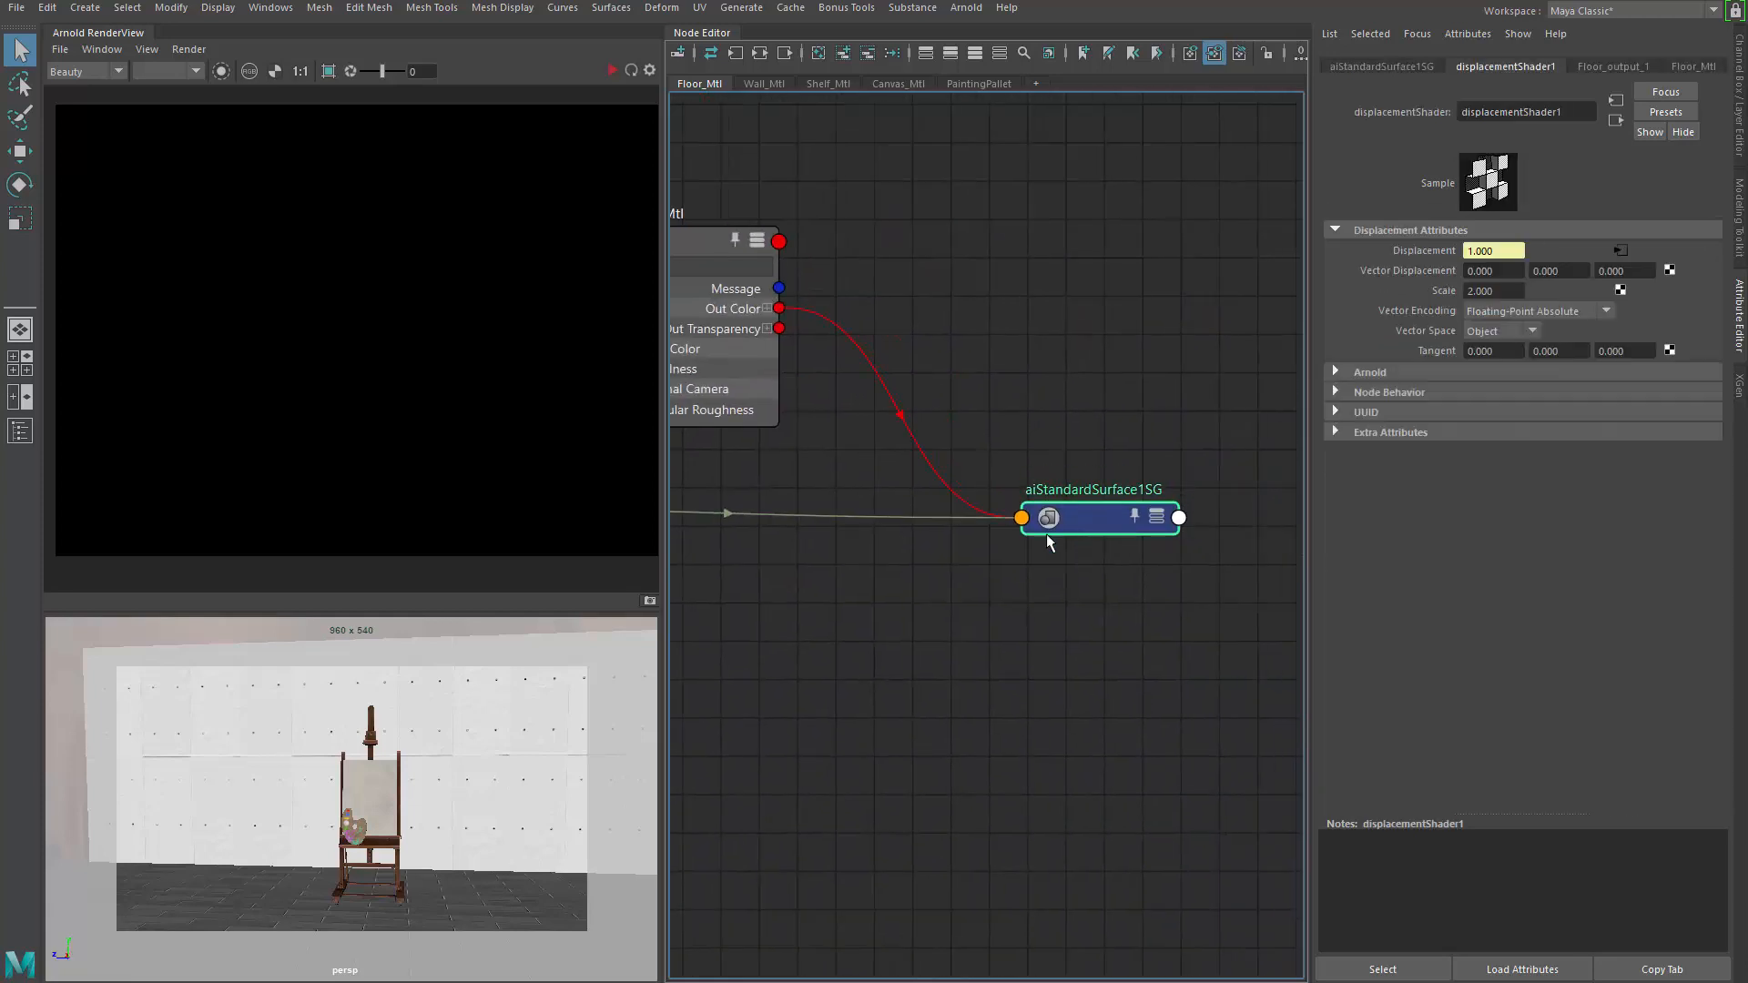
middle_click_drag(844, 546, 1012, 521, "alt")
middle_click_drag(761, 581, 1149, 579, "alt")
mouse_move(920, 485)
left_mouse_down()
mouse_move(962, 476)
mouse_move(958, 499)
mouse_move(953, 478)
mouse_move(943, 492)
left_mouse_up()
middle_click_drag(767, 552, 1225, 581, "alt")
left_click(992, 519)
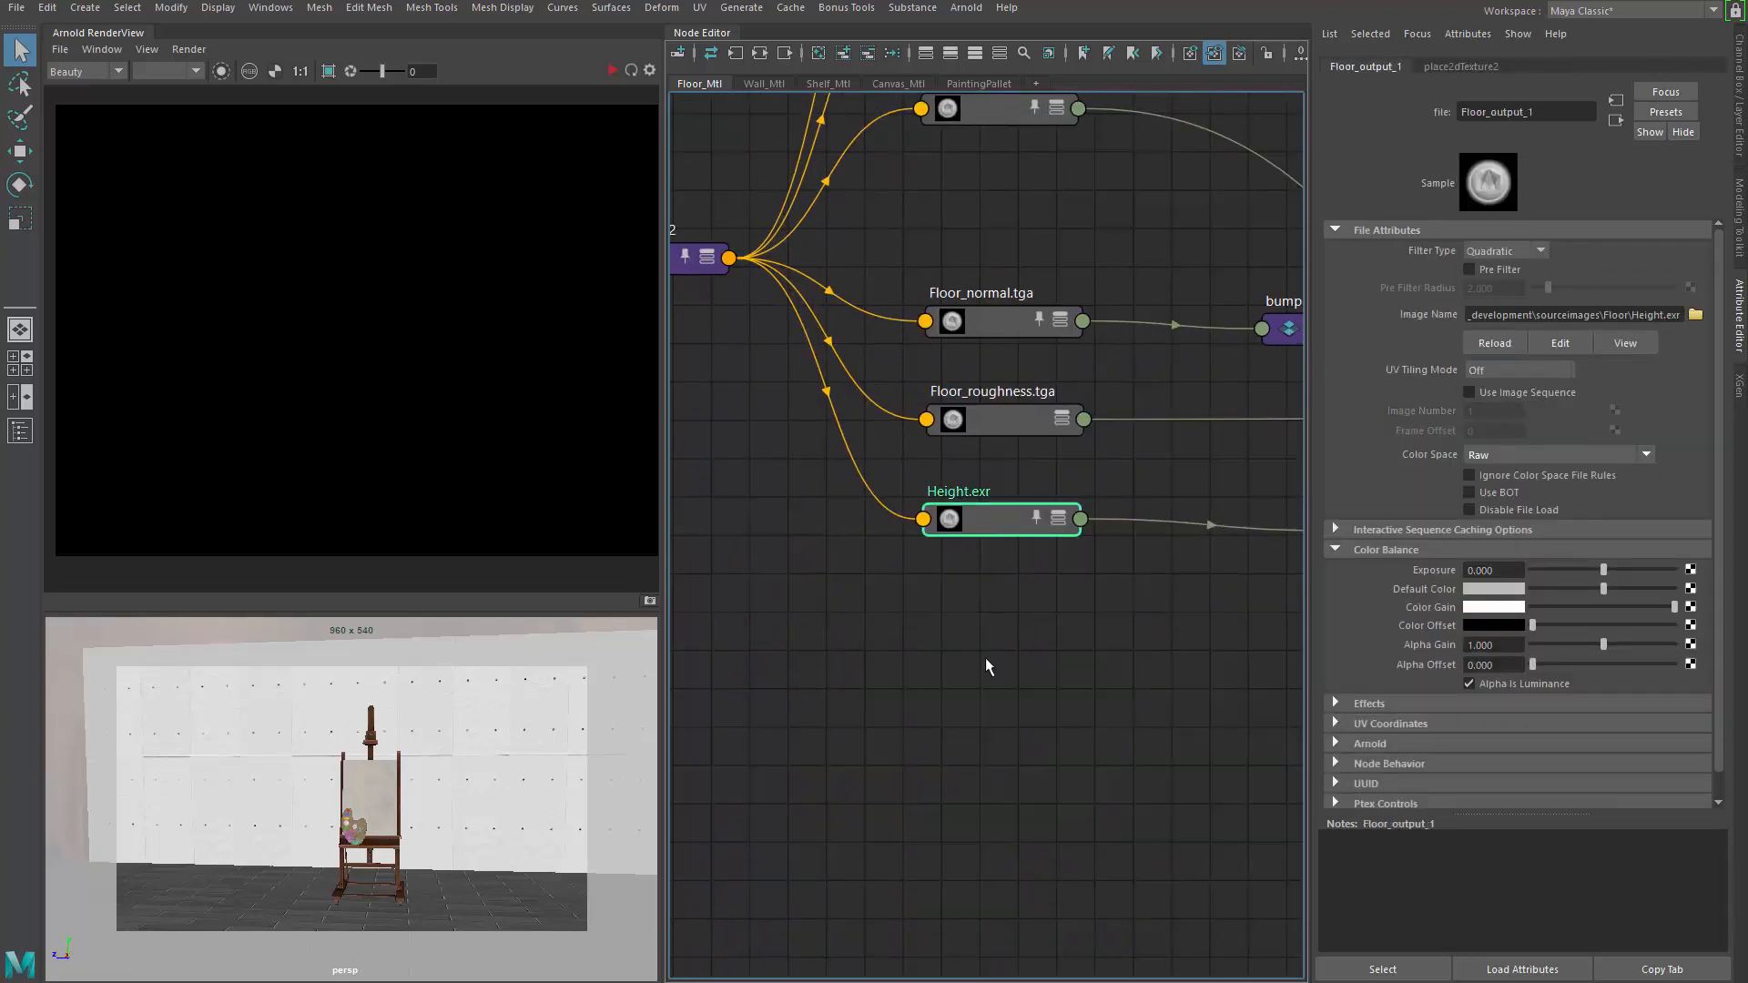
left_click_drag(1002, 537, 1010, 545)
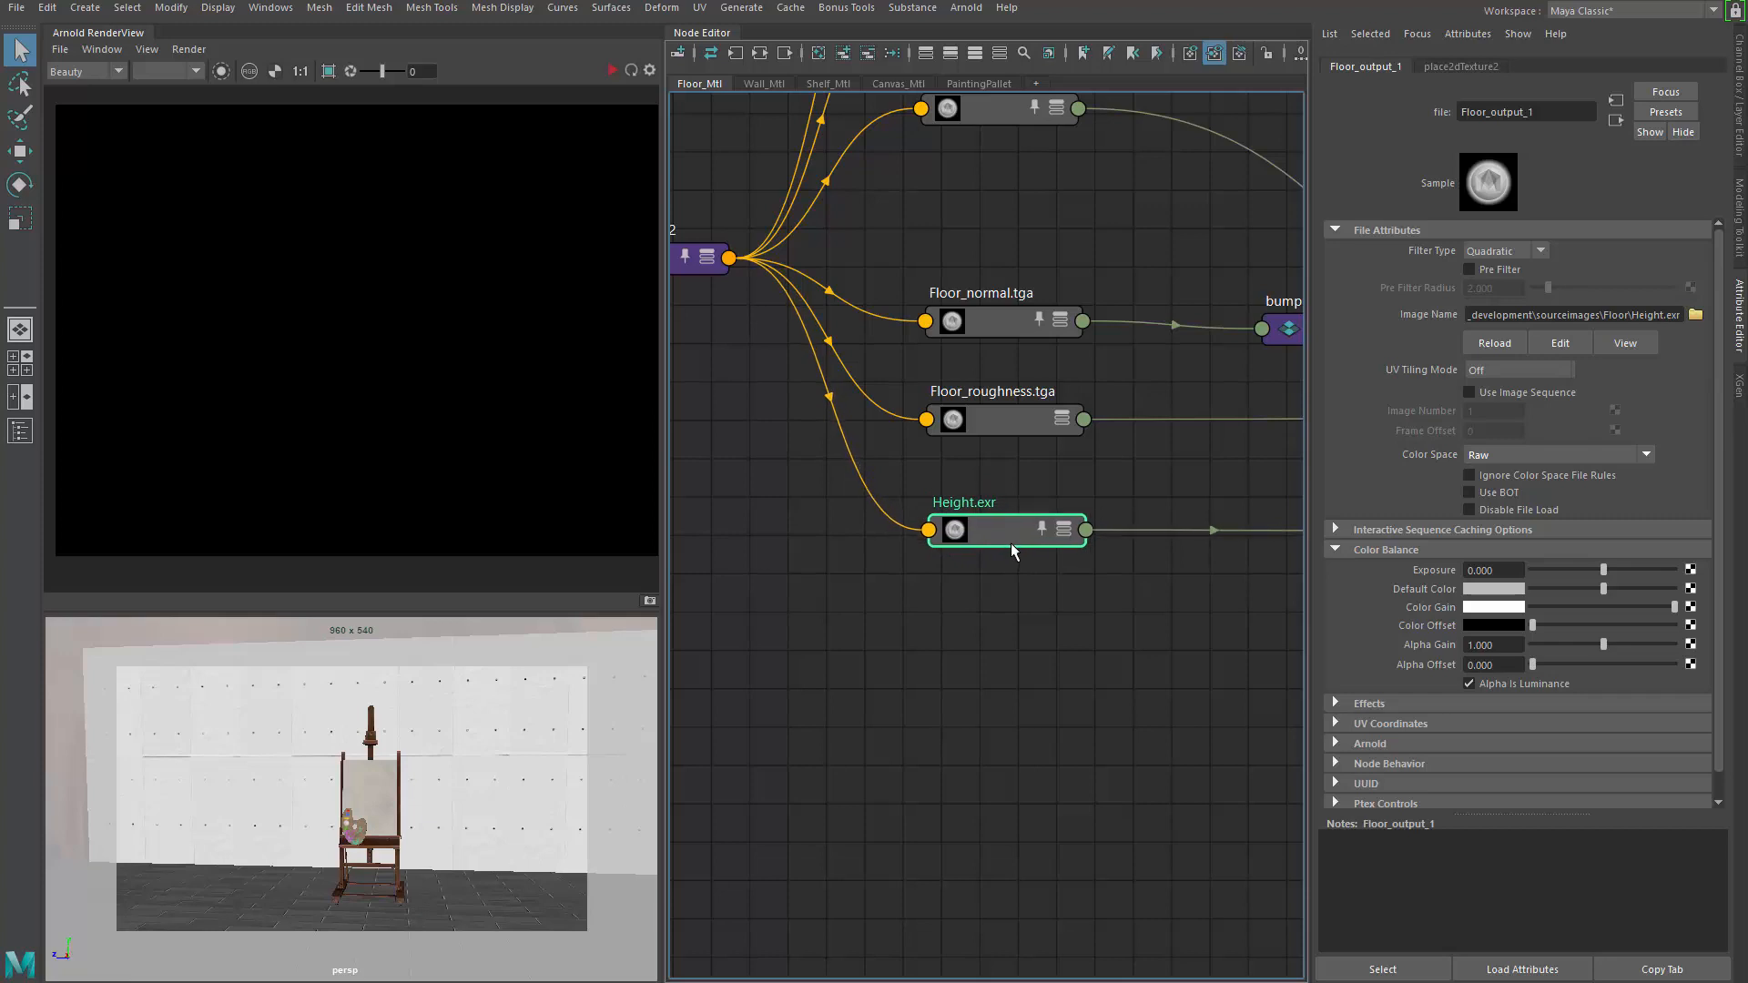
scroll(1010, 544, "up", 5)
left_click(815, 630)
key("ctrl+z")
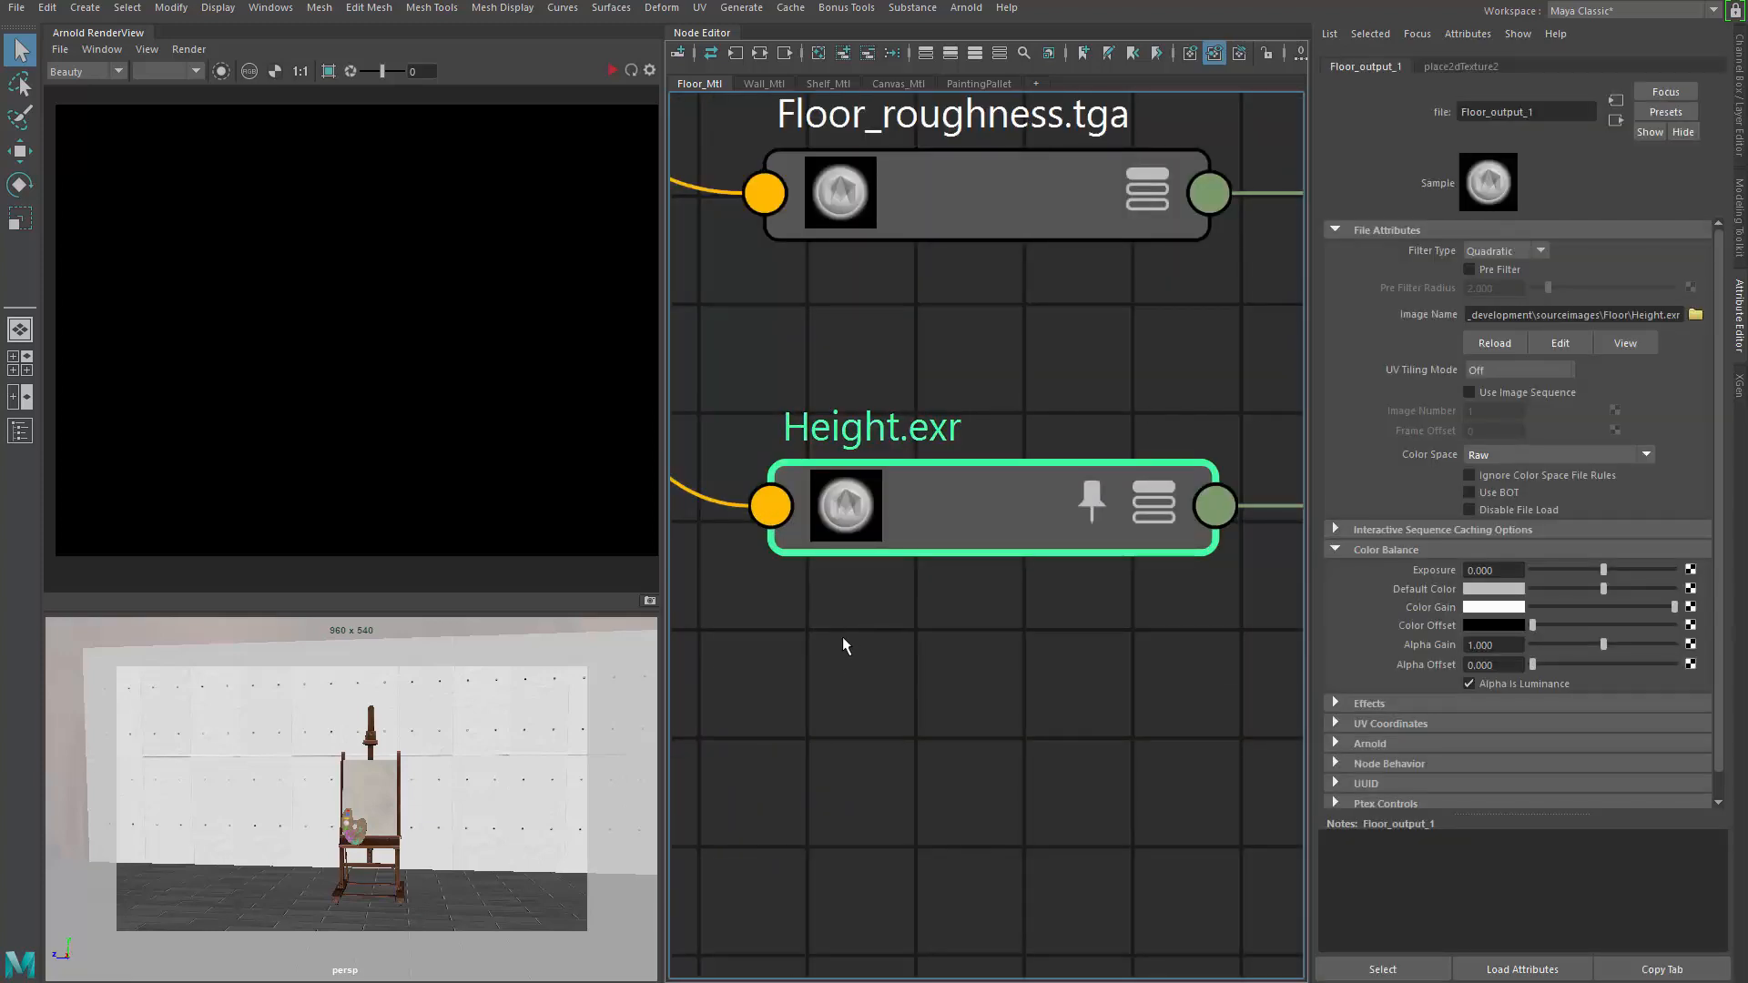
left_click_drag(1666, 315, 1708, 321)
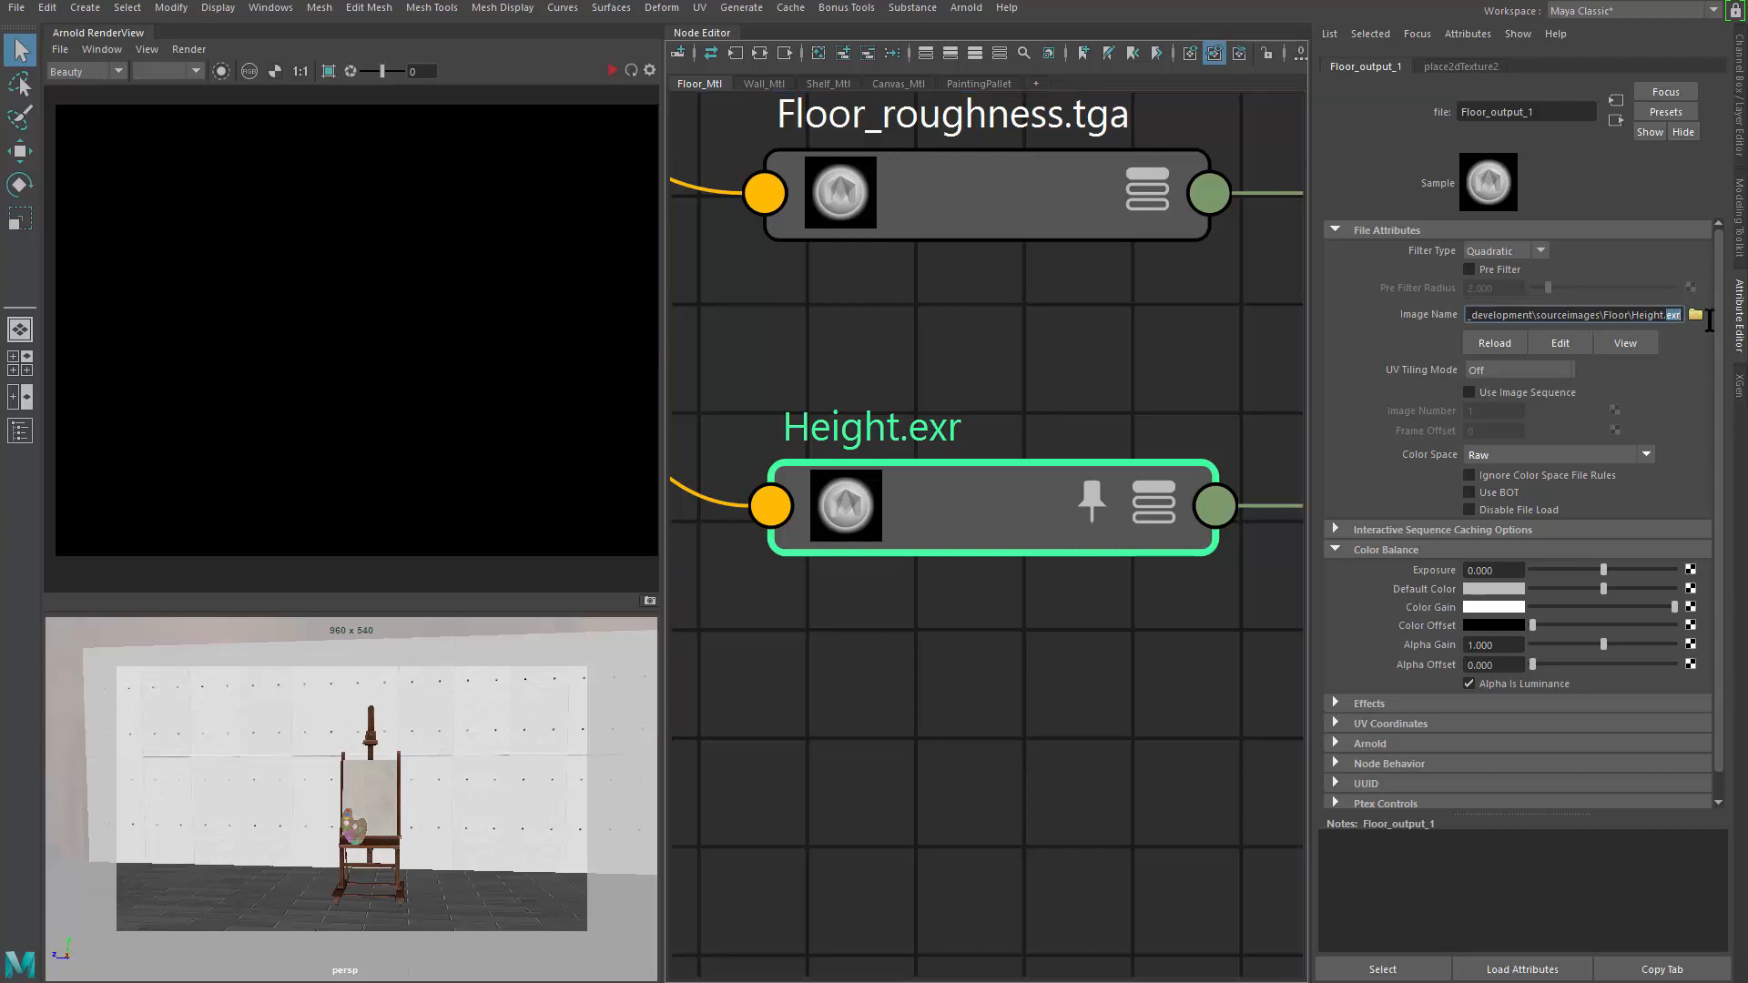
left_click(1156, 670)
scroll(1150, 661, "down", 5)
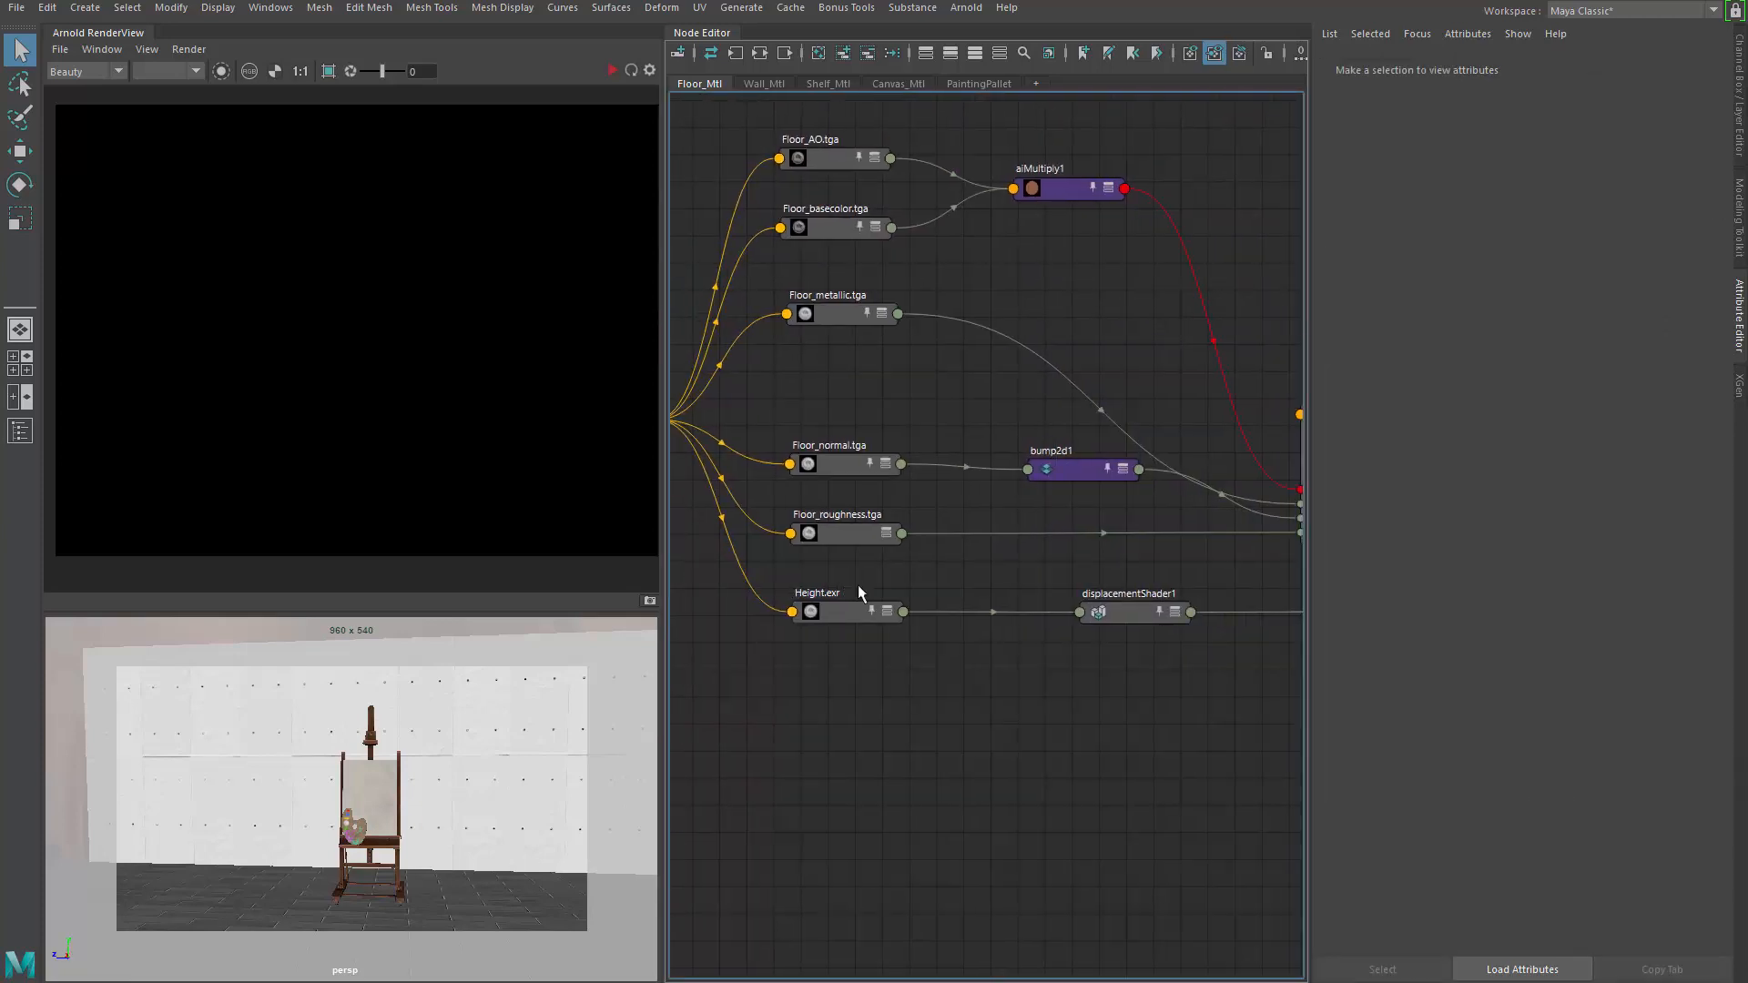
scroll(1067, 588, "up", 3)
middle_click_drag(1073, 584, 806, 572, "alt")
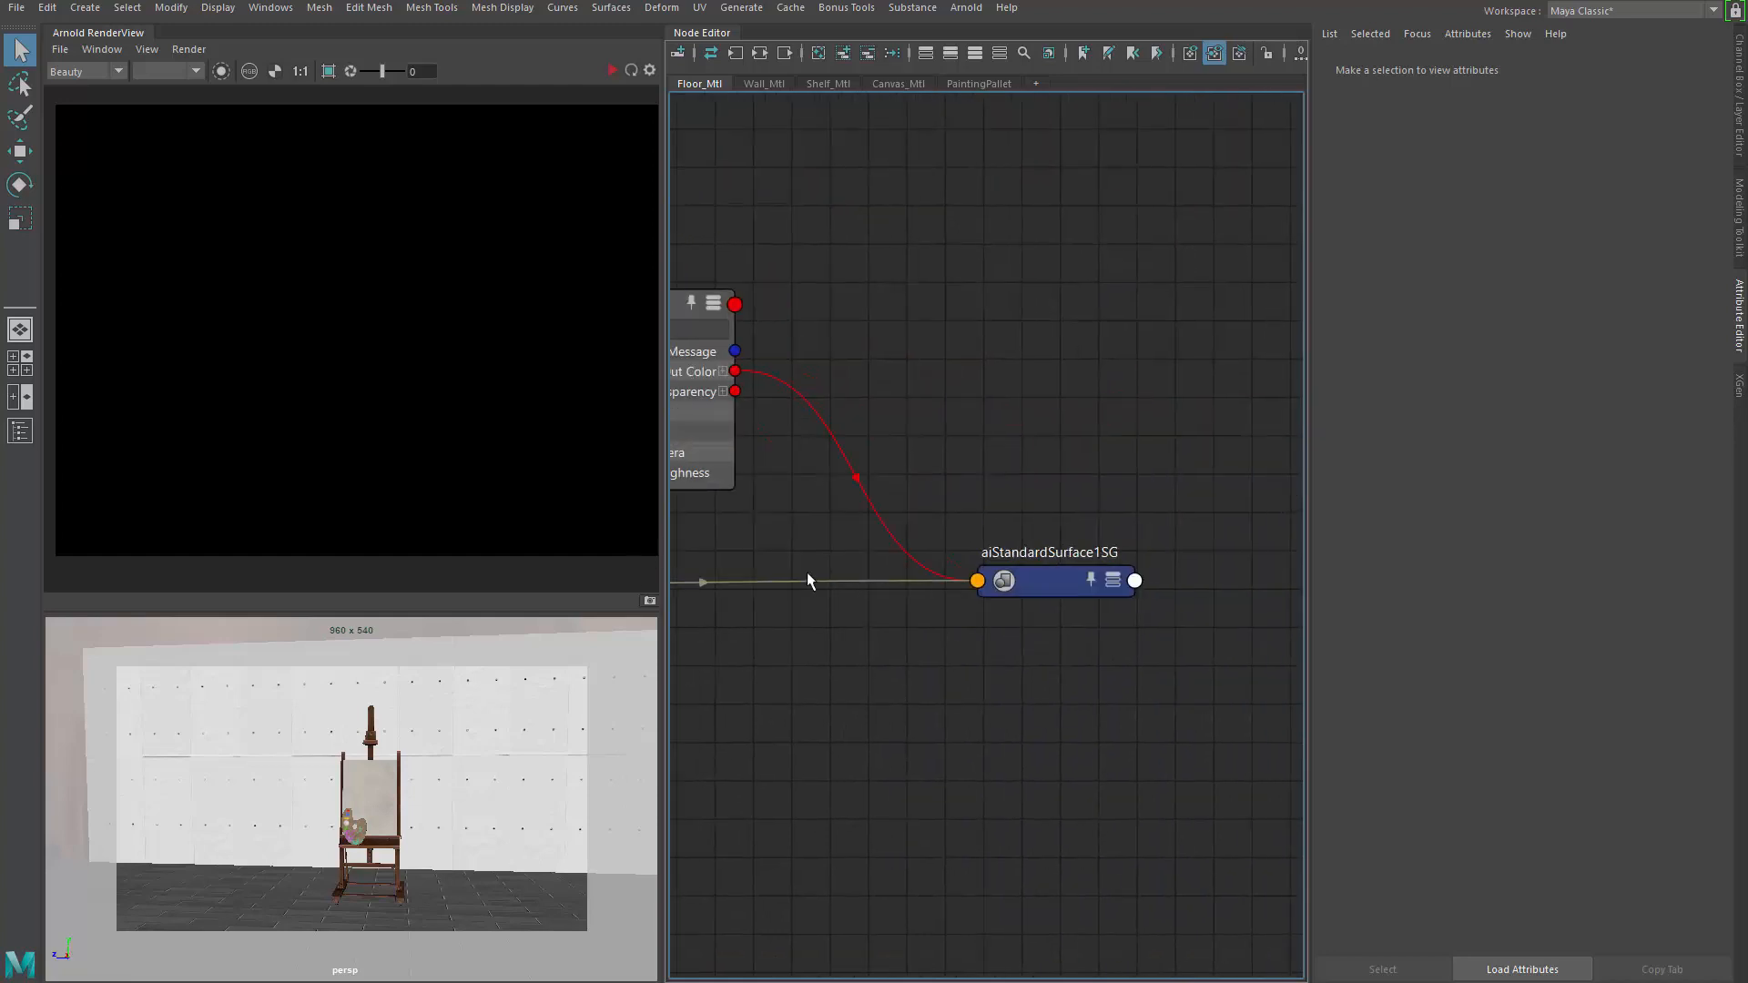
left_click(1067, 595)
middle_click_drag(742, 672, 1297, 612, "alt")
middle_click_drag(905, 613, 1146, 653, "alt")
scroll(808, 631, "up", 2)
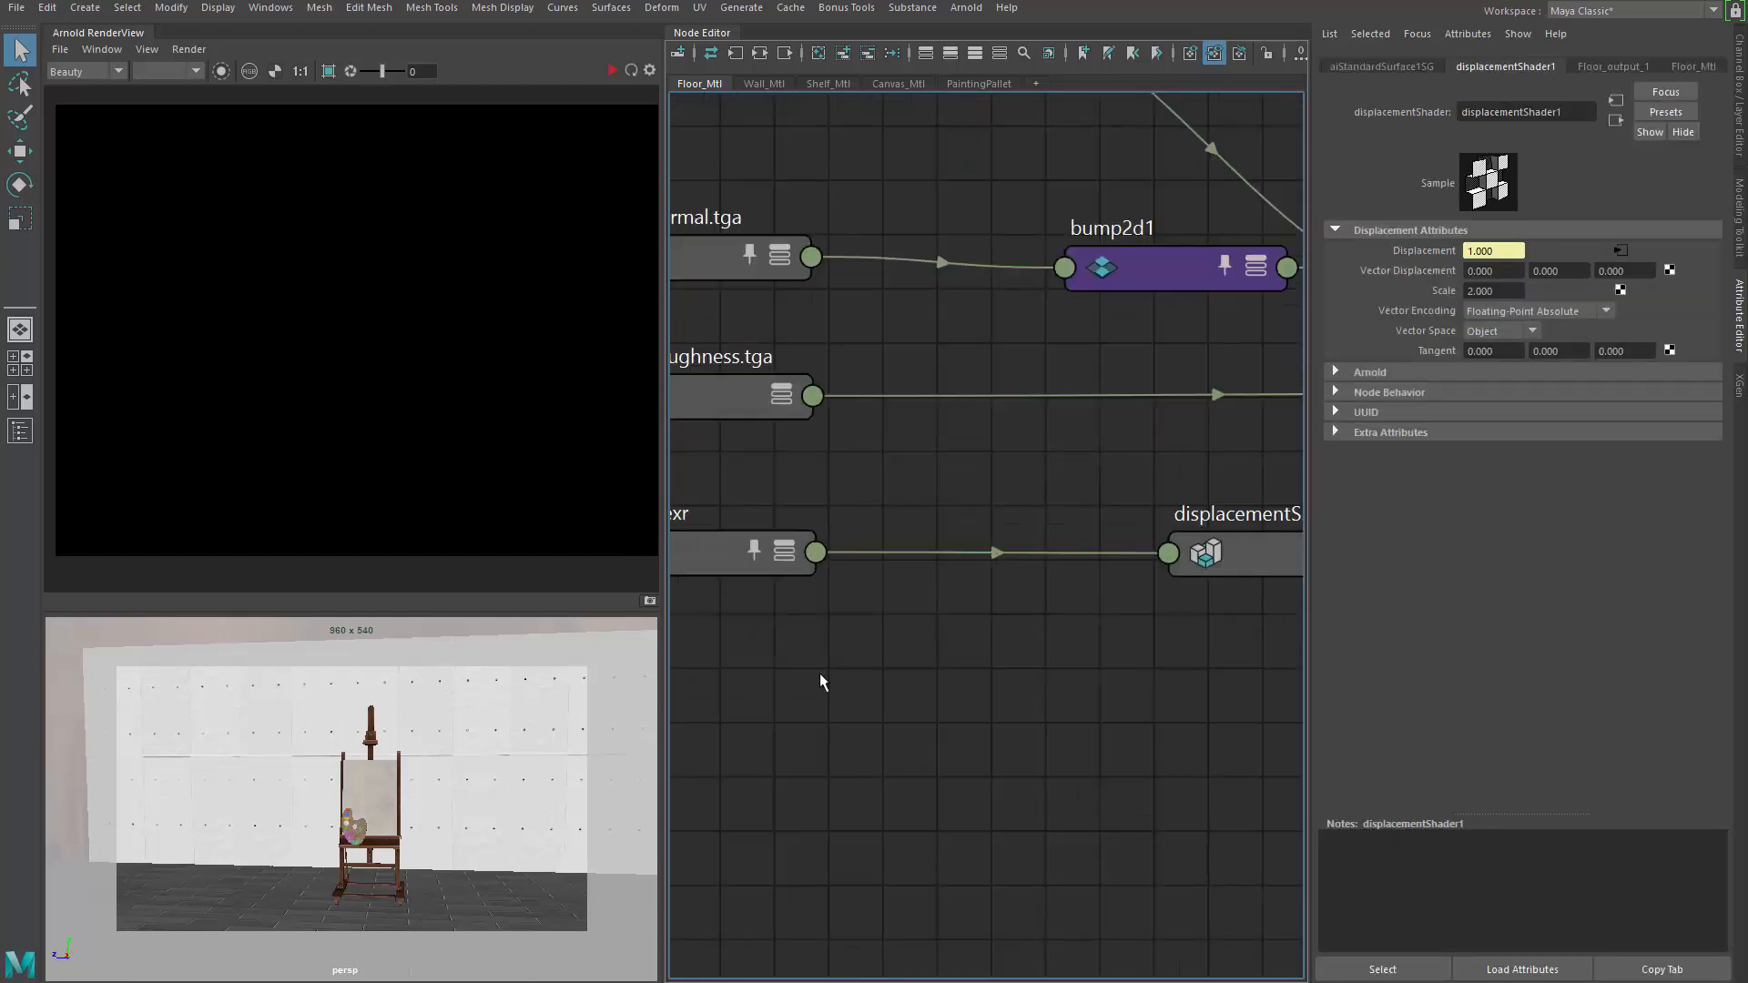
middle_click_drag(851, 632, 1137, 660, "alt")
left_click(976, 546)
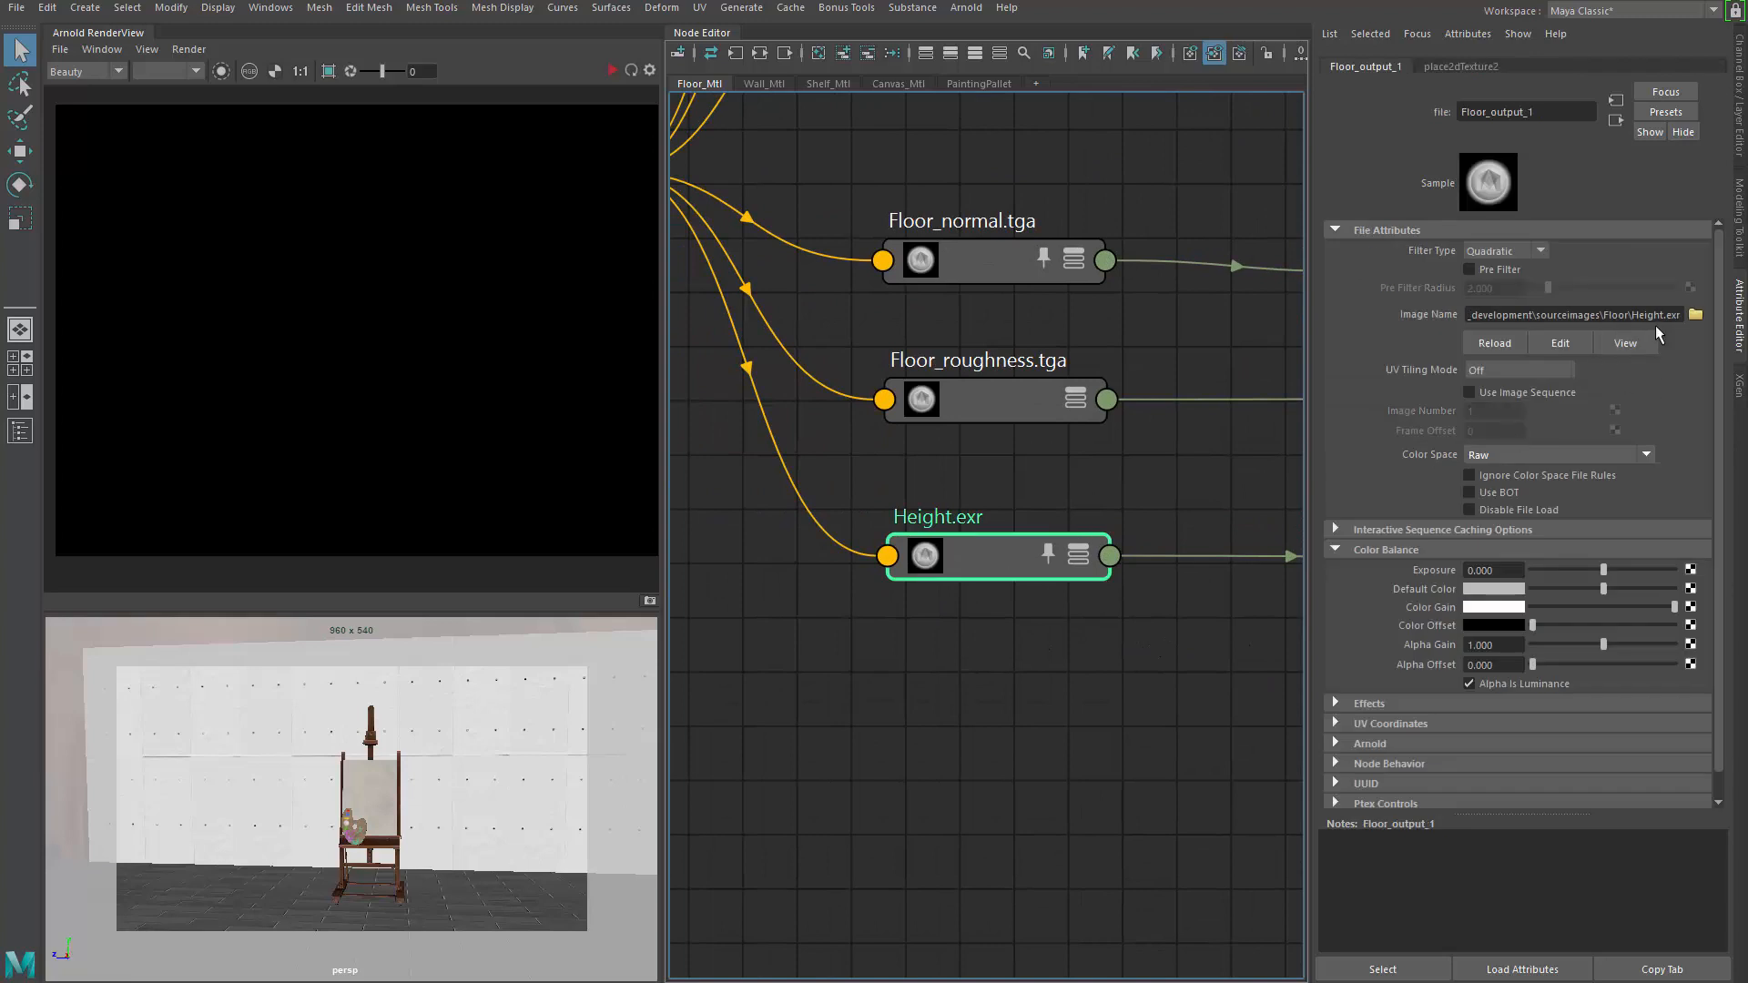
Inspect the Floor_roughness.tga and Floor_normal.tga file settings, marking the normal map's tga extension
middle_click_drag(975, 526, 954, 667, "alt")
left_click(974, 510)
left_click(960, 388)
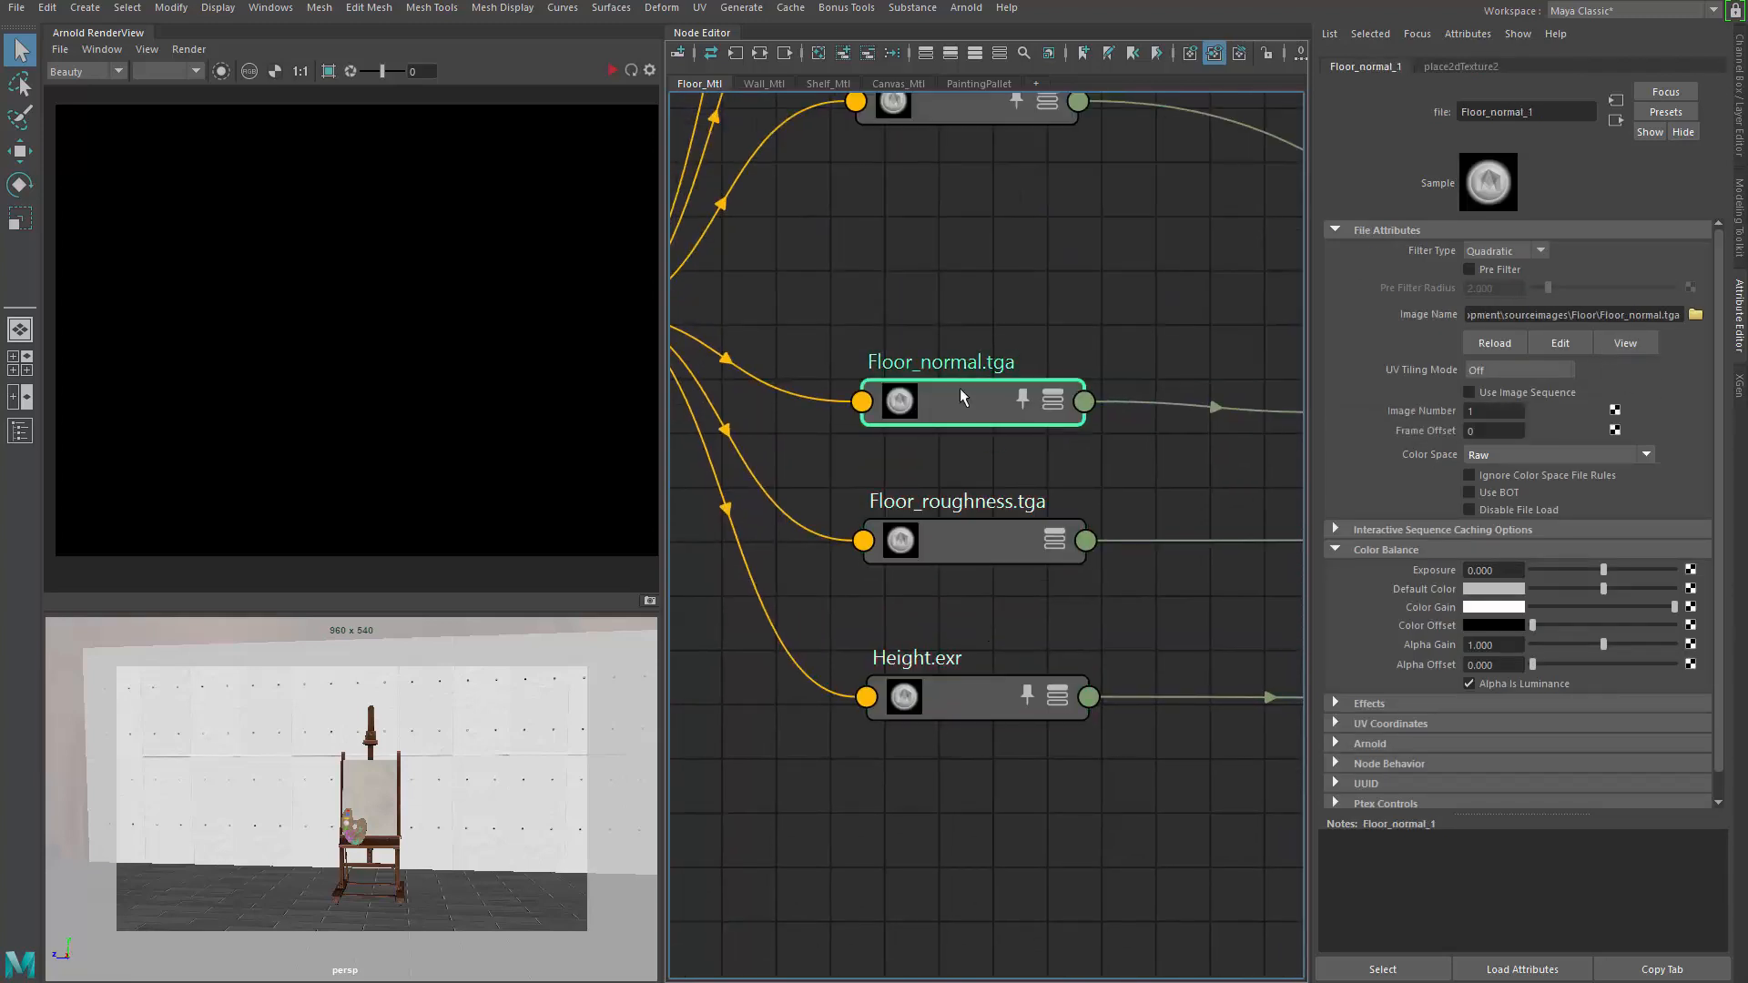
middle_click_drag(959, 388, 976, 727, "alt")
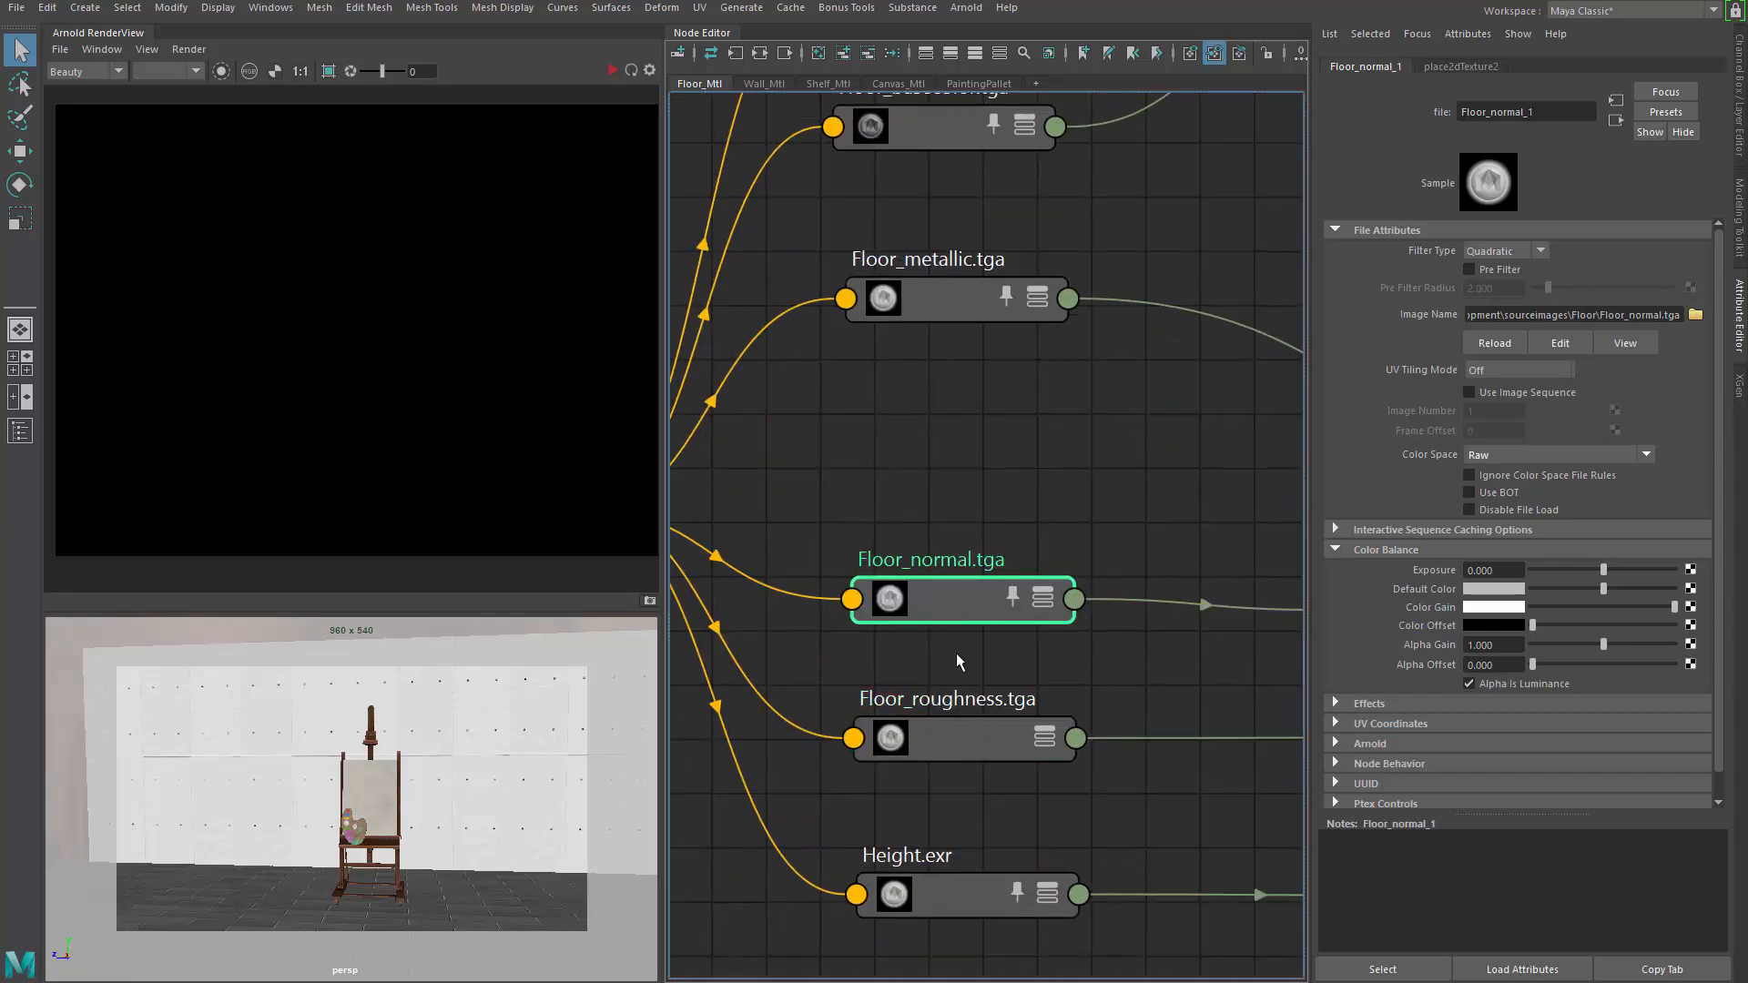
scroll(956, 653, "up", 2)
double_click(1667, 315)
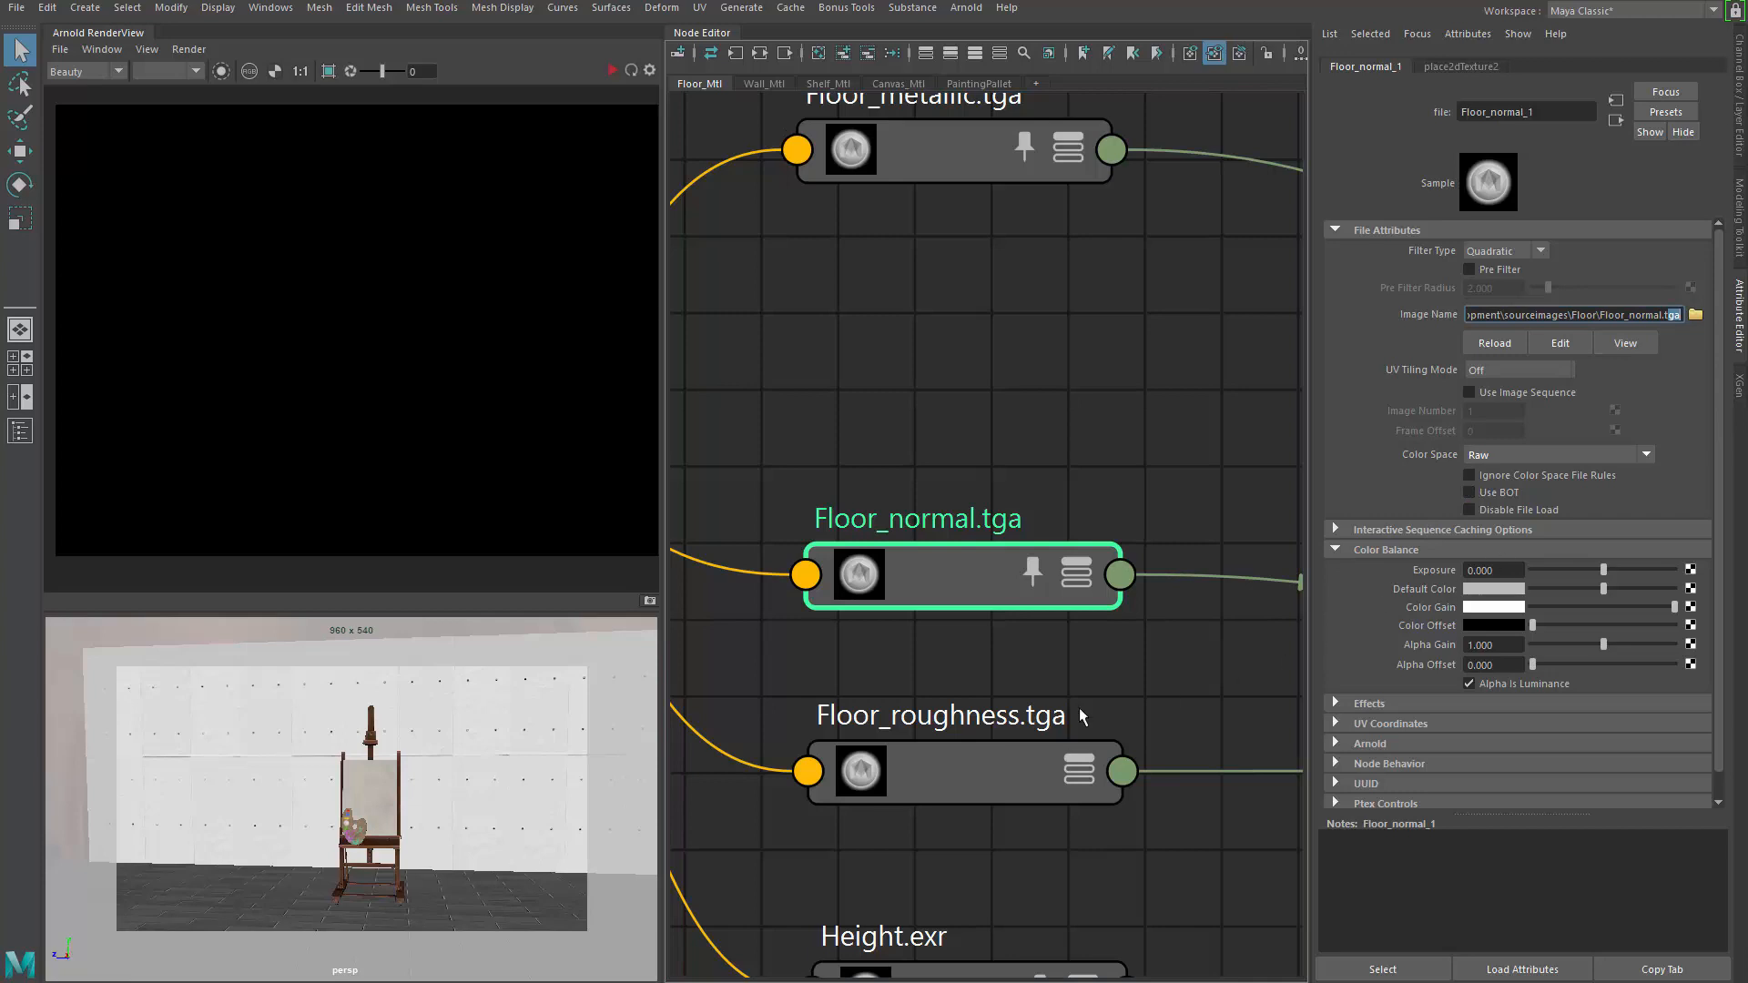
left_click(921, 685)
left_click_drag(1177, 843, 1200, 854)
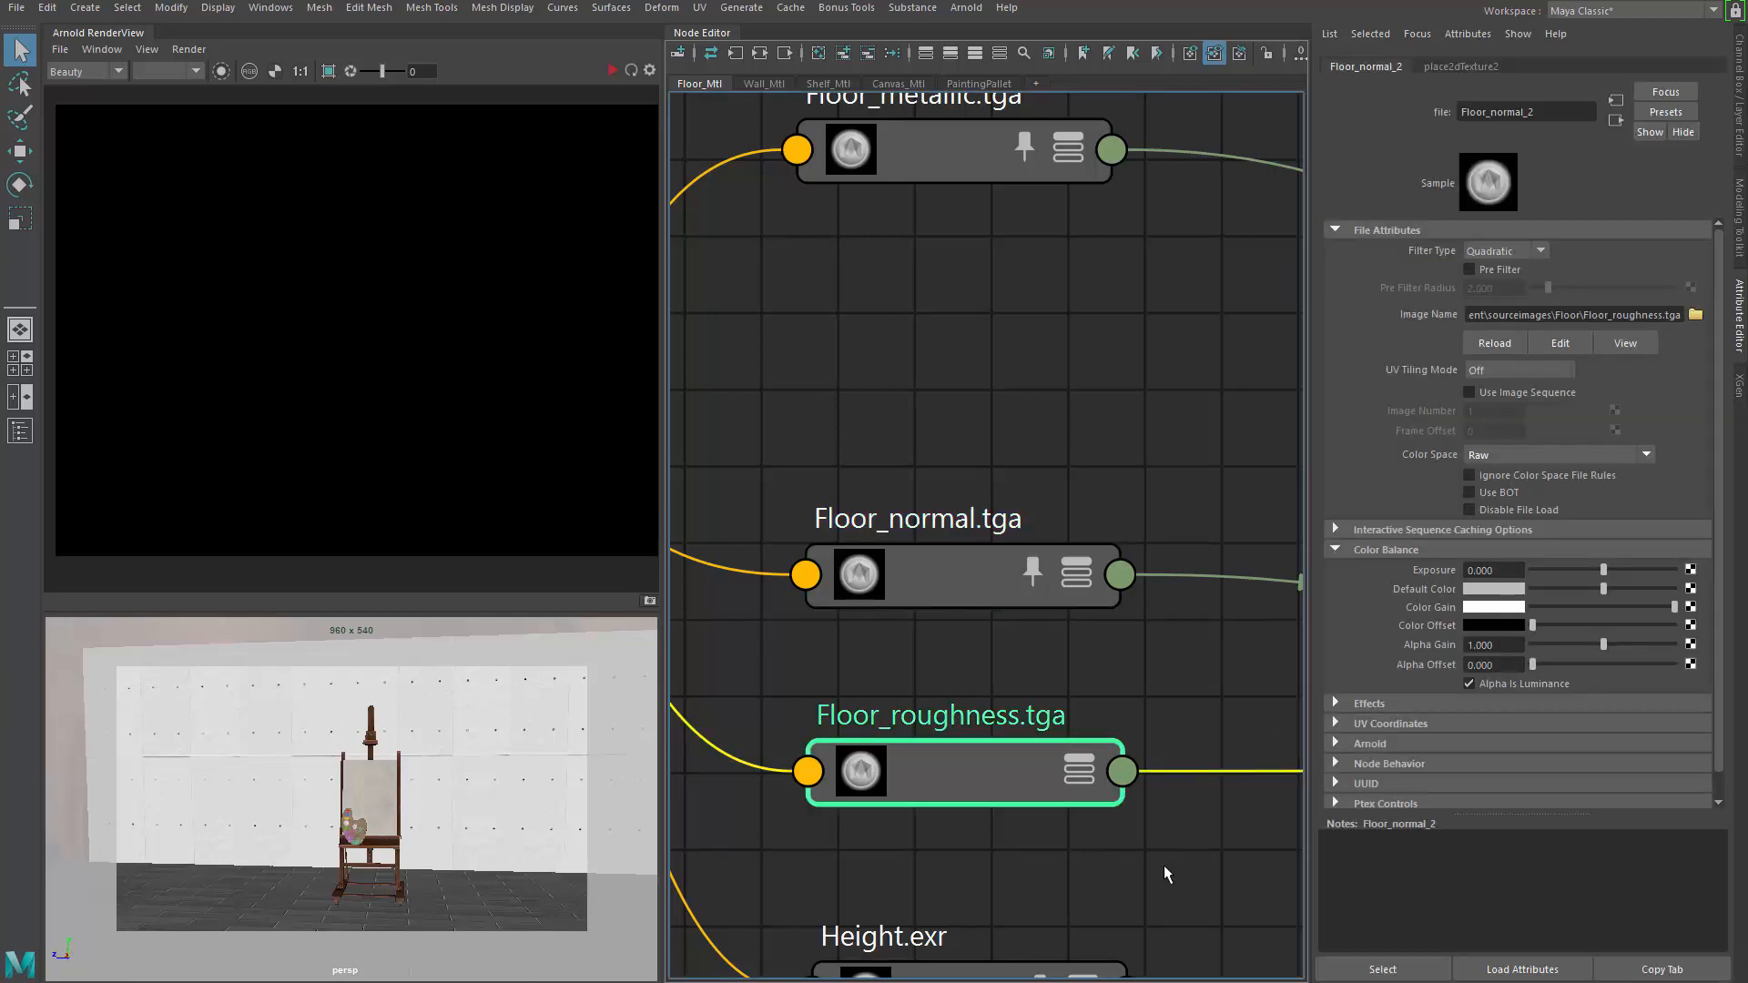
left_click(1019, 848)
left_click(1001, 770)
Check the colour space of the Floor_metallic, Floor_basecolor and Floor_AO textures
middle_click_drag(973, 225, 985, 522, "alt")
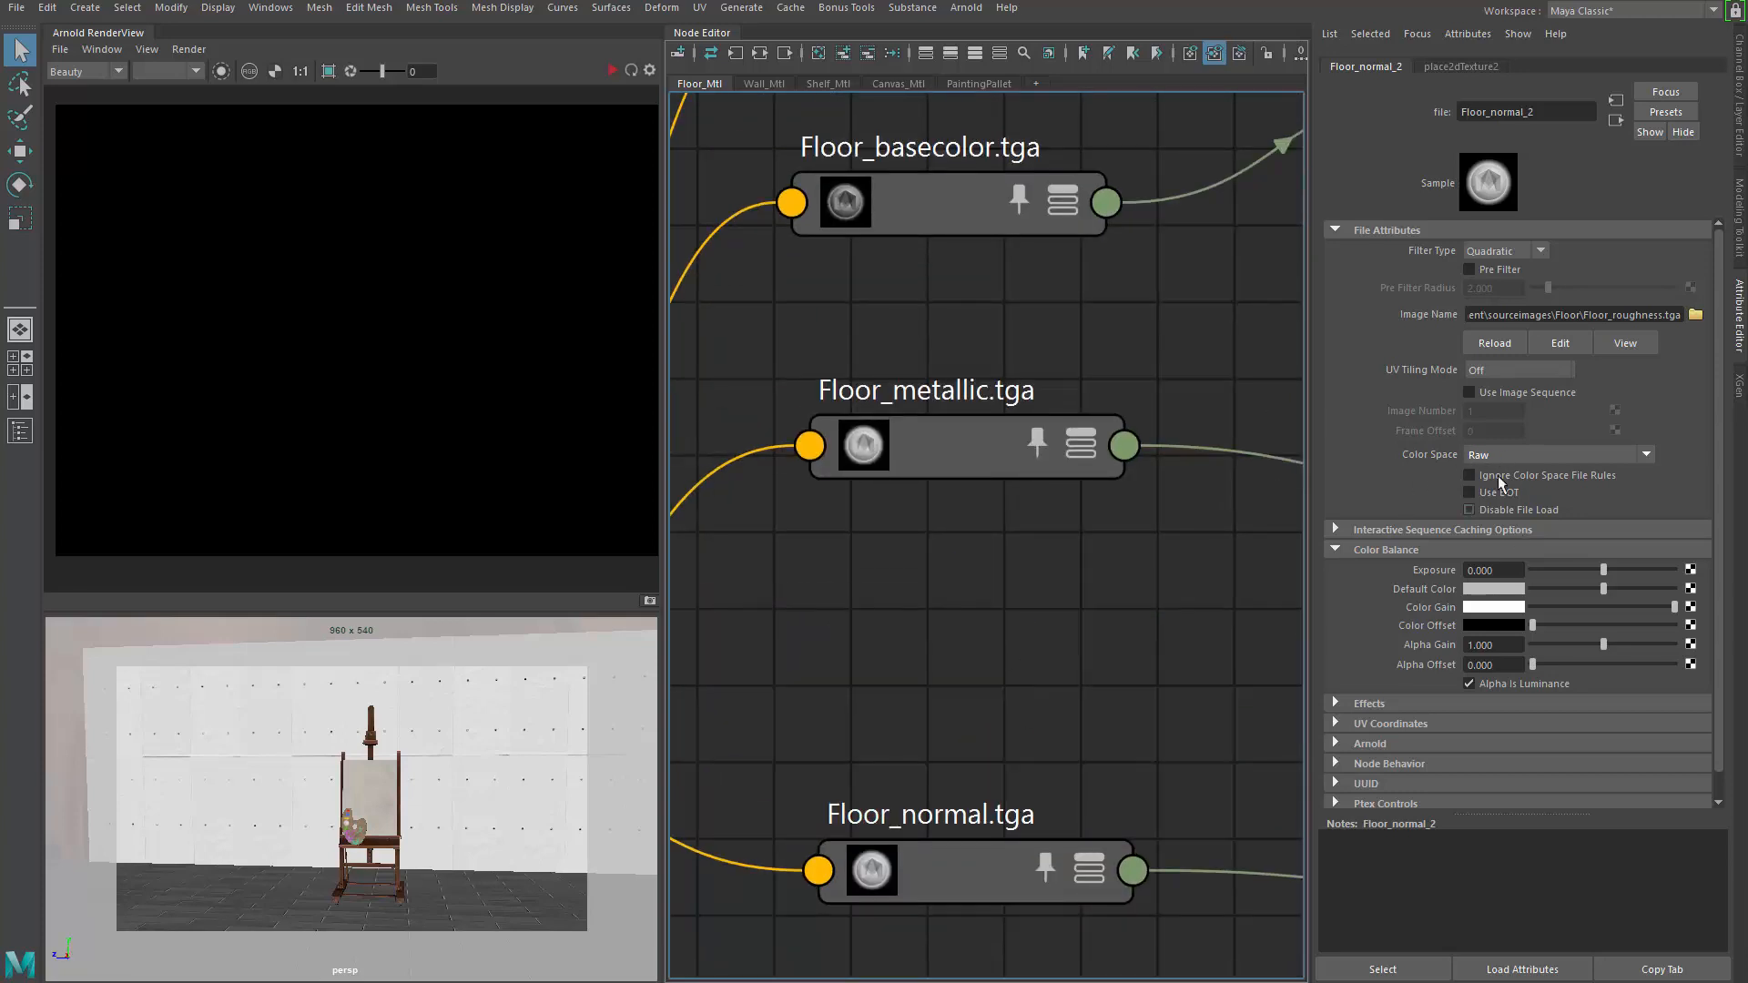
left_click(969, 445)
middle_click_drag(1046, 336, 1039, 535, "alt")
left_click(925, 373)
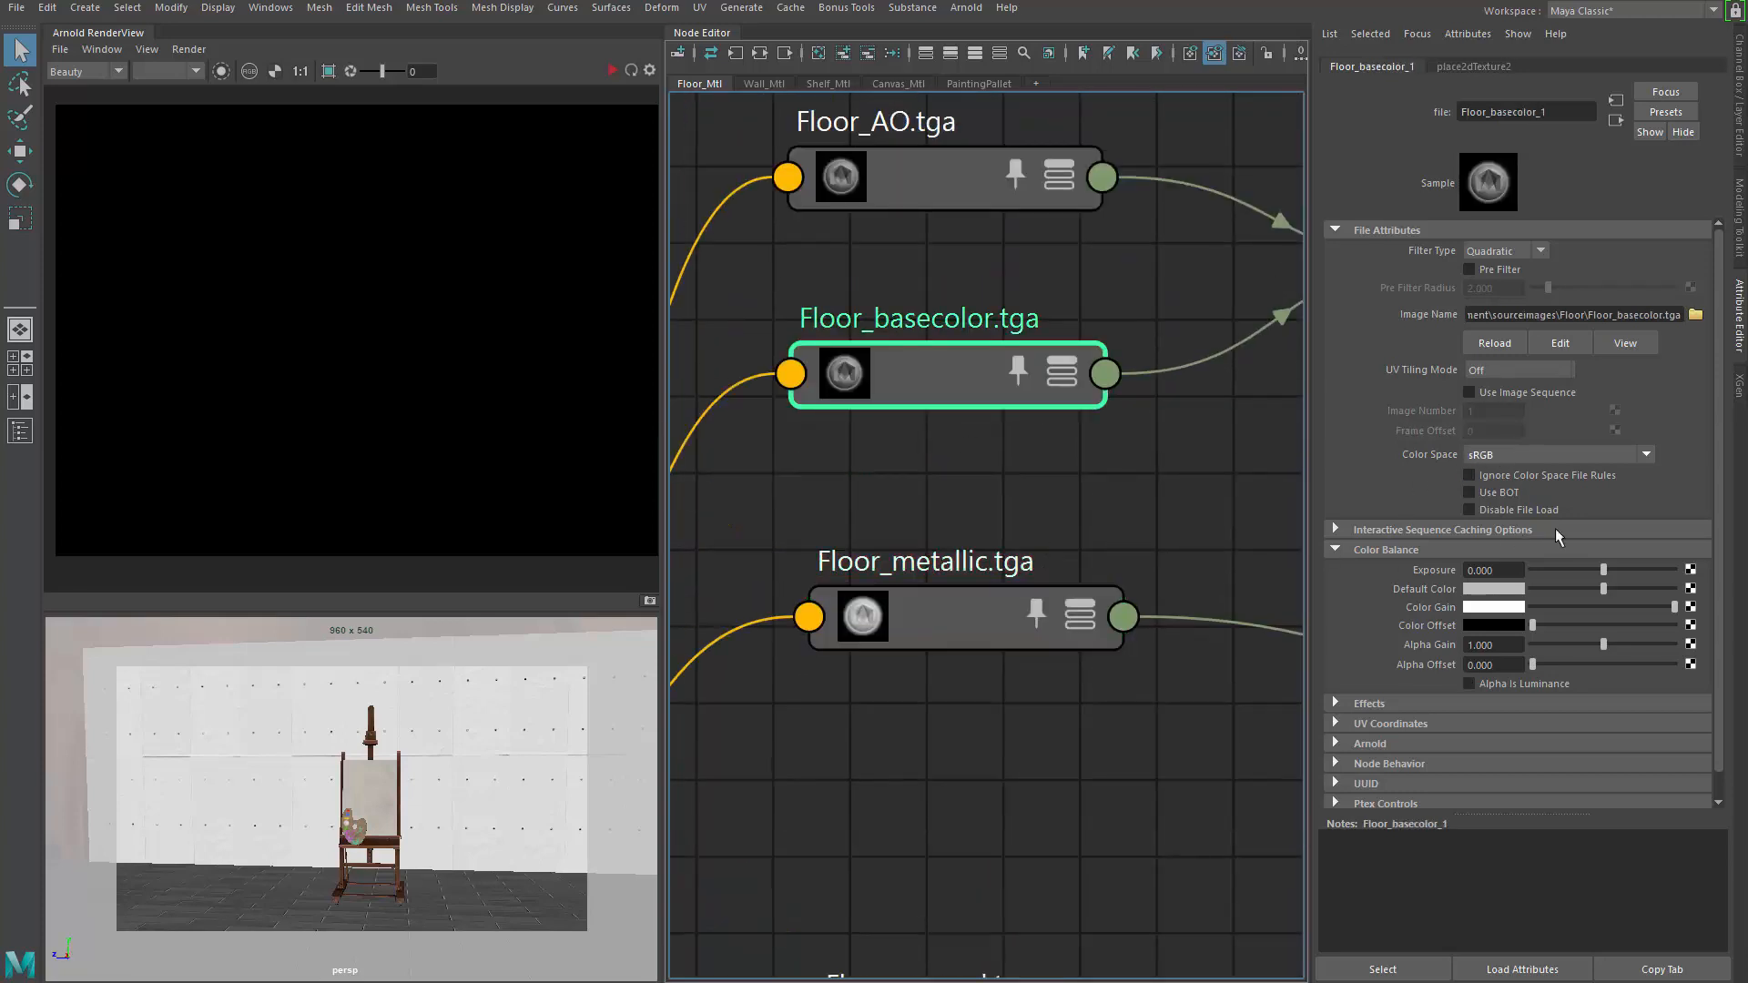
middle_click_drag(946, 281, 938, 428, "alt")
left_click(919, 324)
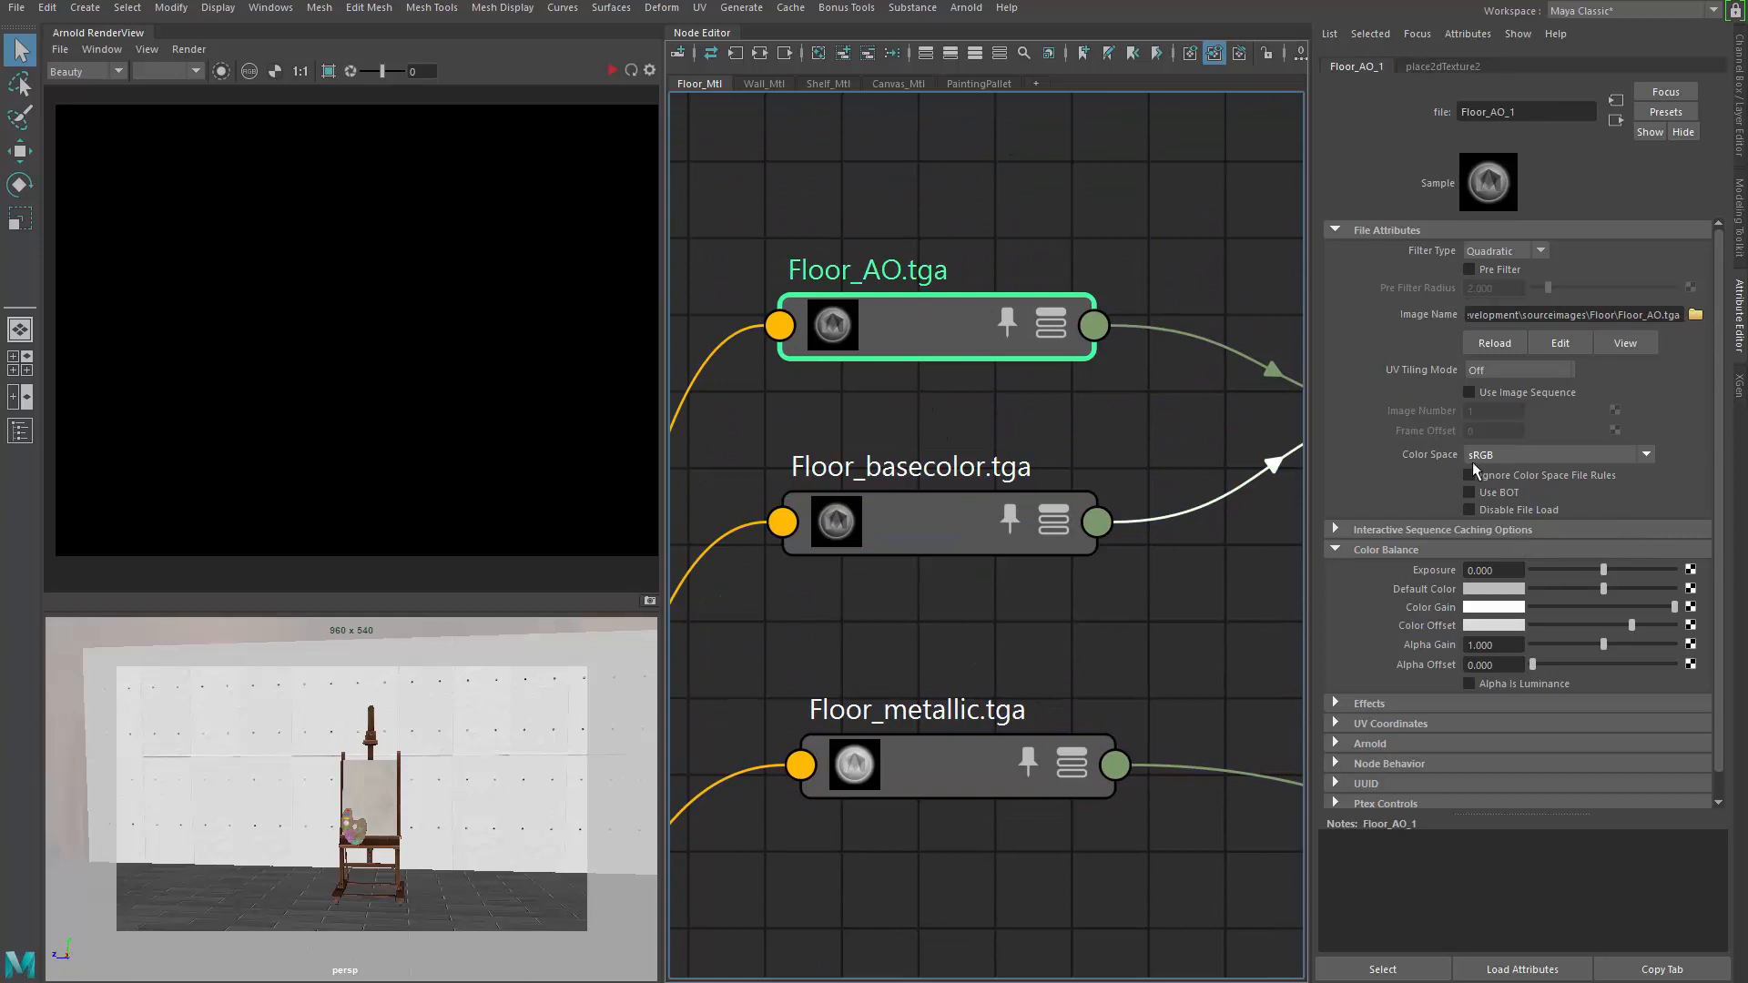
middle_click_drag(1006, 333, 1002, 504)
Recheck Floor_normal and inspect Height.exr, both using Raw colour space
middle_click_drag(849, 661, 861, 496, "alt")
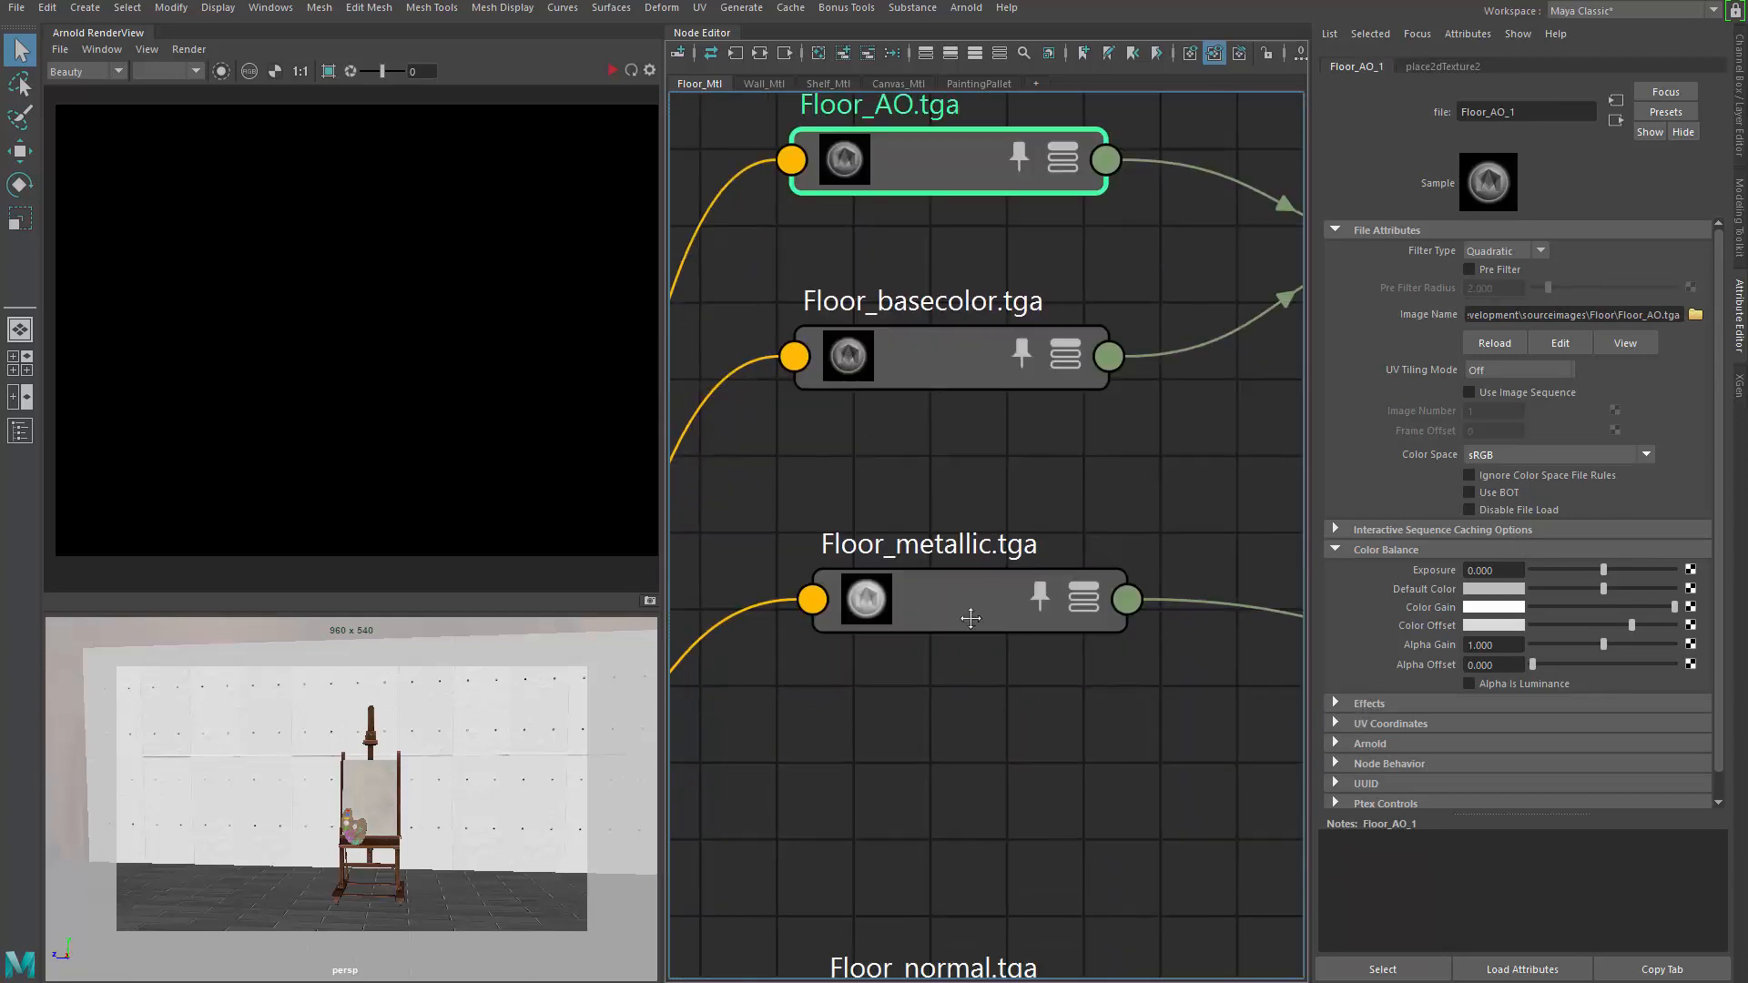
middle_click_drag(967, 616, 965, 412, "alt")
middle_click_drag(986, 684, 981, 463, "alt")
left_click(965, 605)
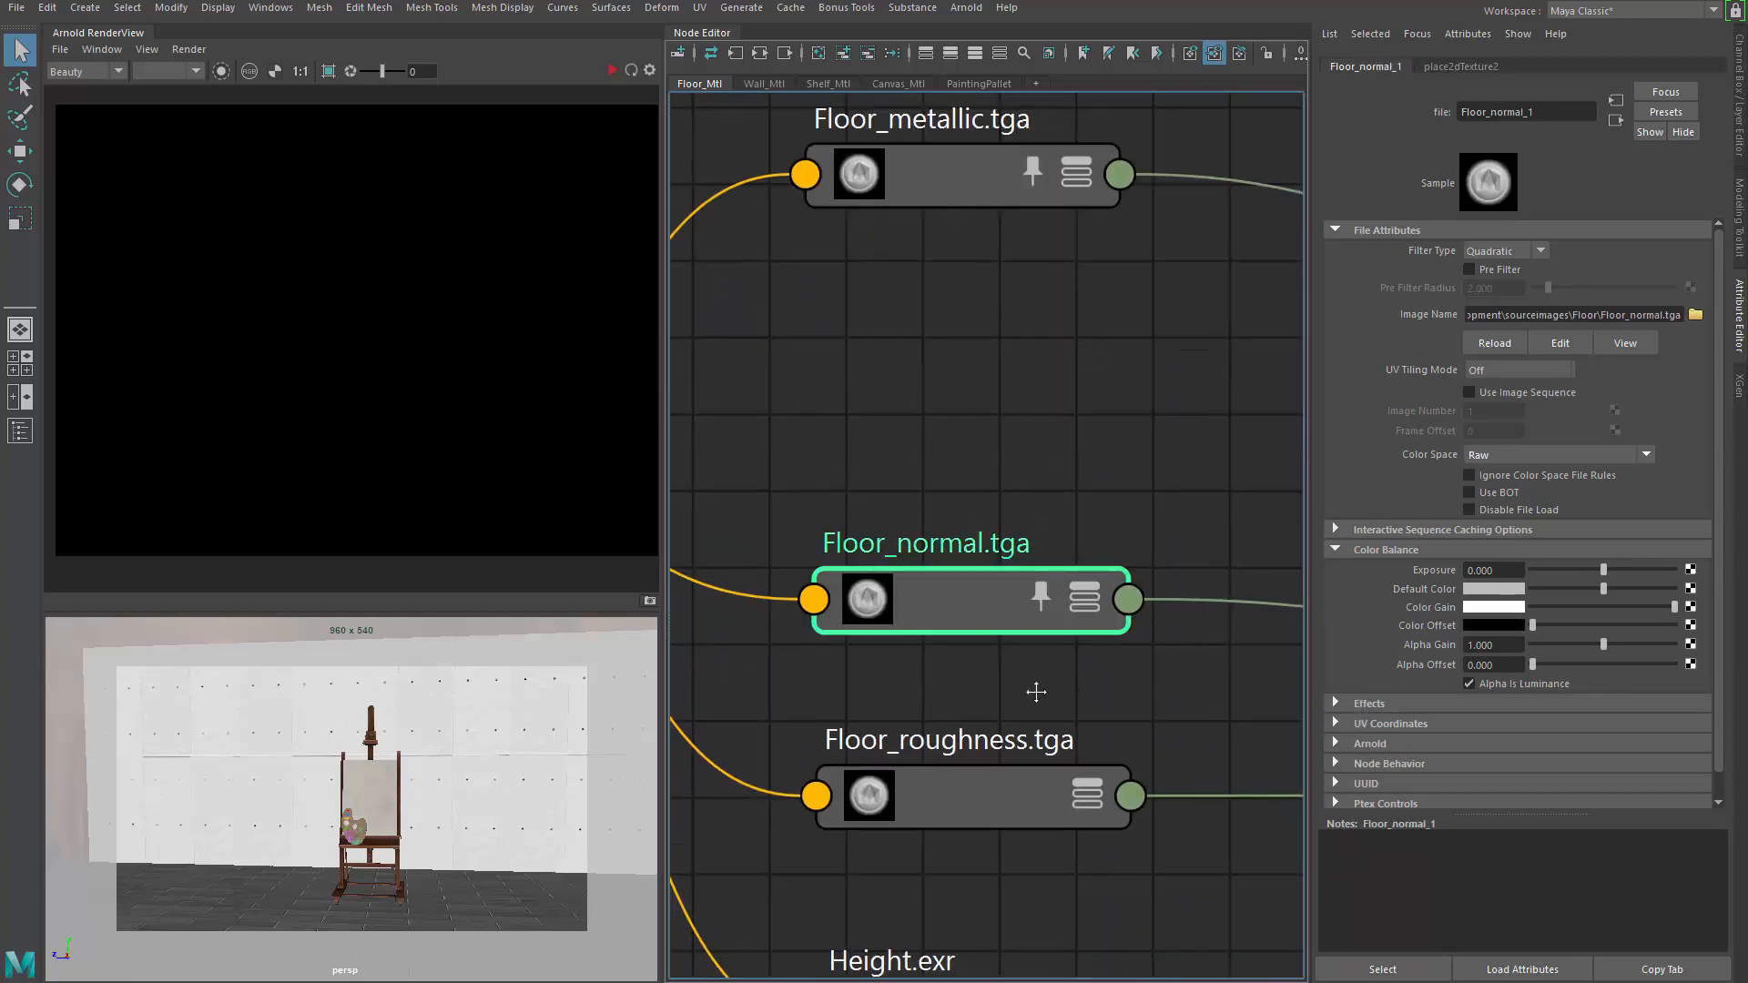
middle_click_drag(1036, 692, 1036, 558, "alt")
left_click(1097, 465)
left_click(936, 881)
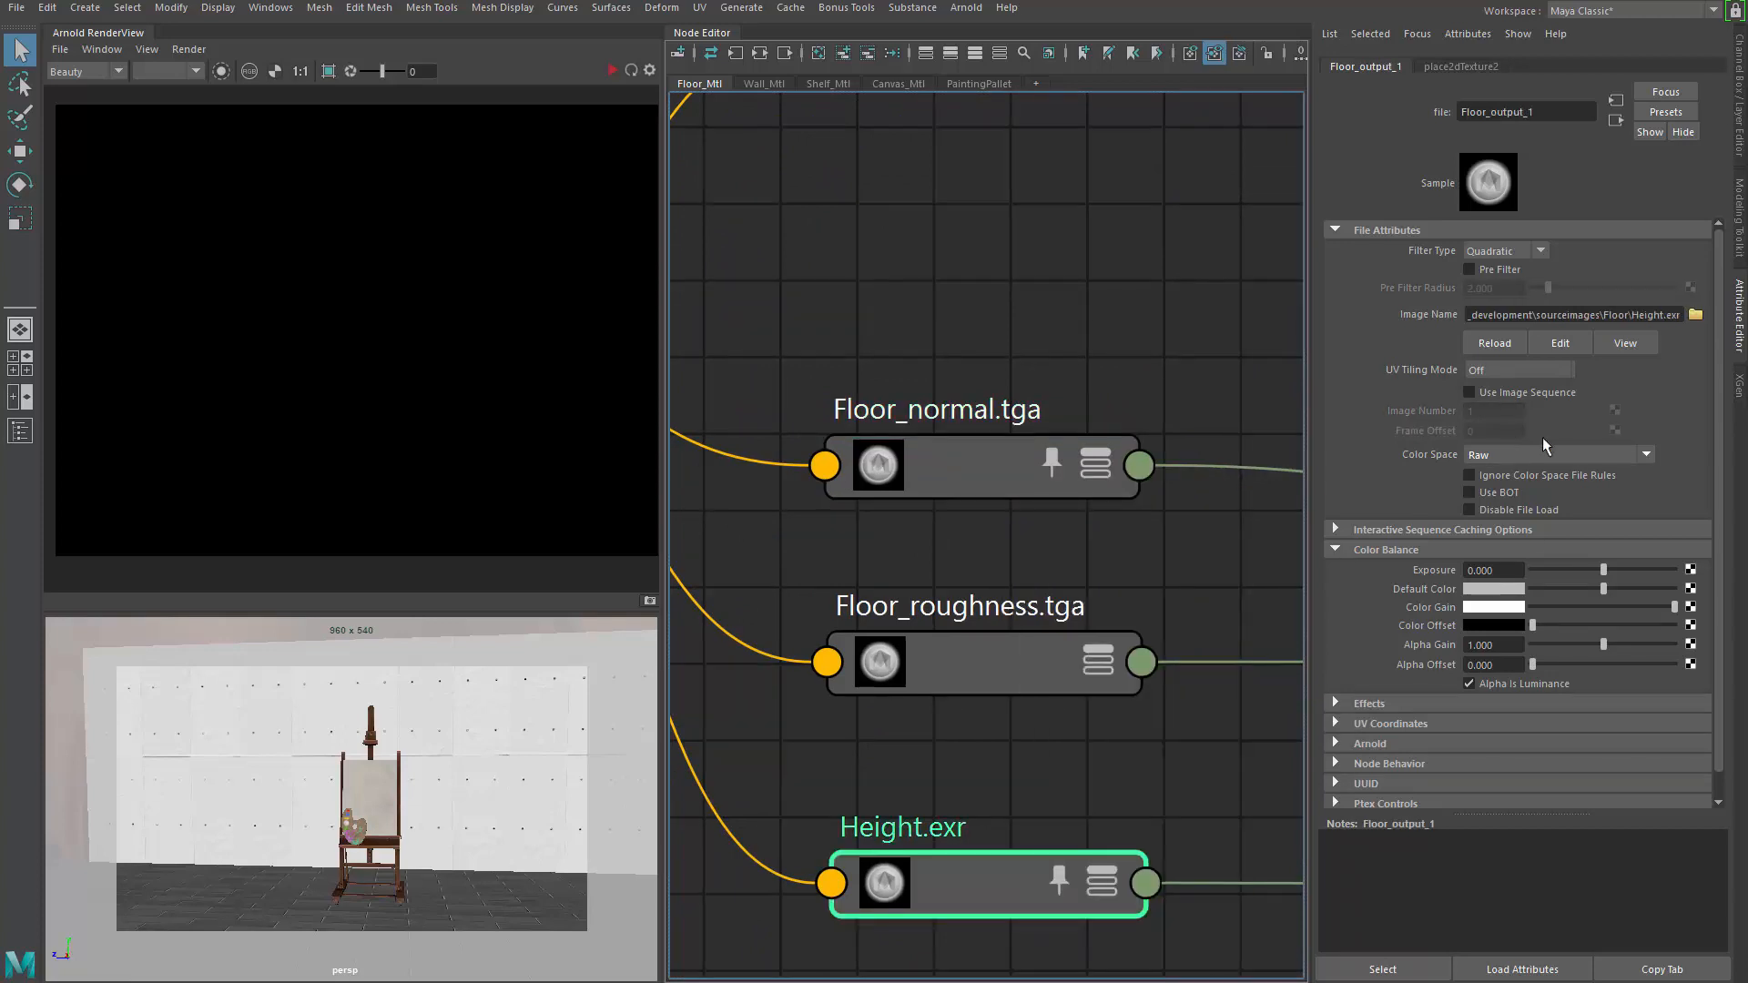
scroll(1012, 539, "down", 3)
middle_click_drag(1114, 413, 1082, 446, "alt")
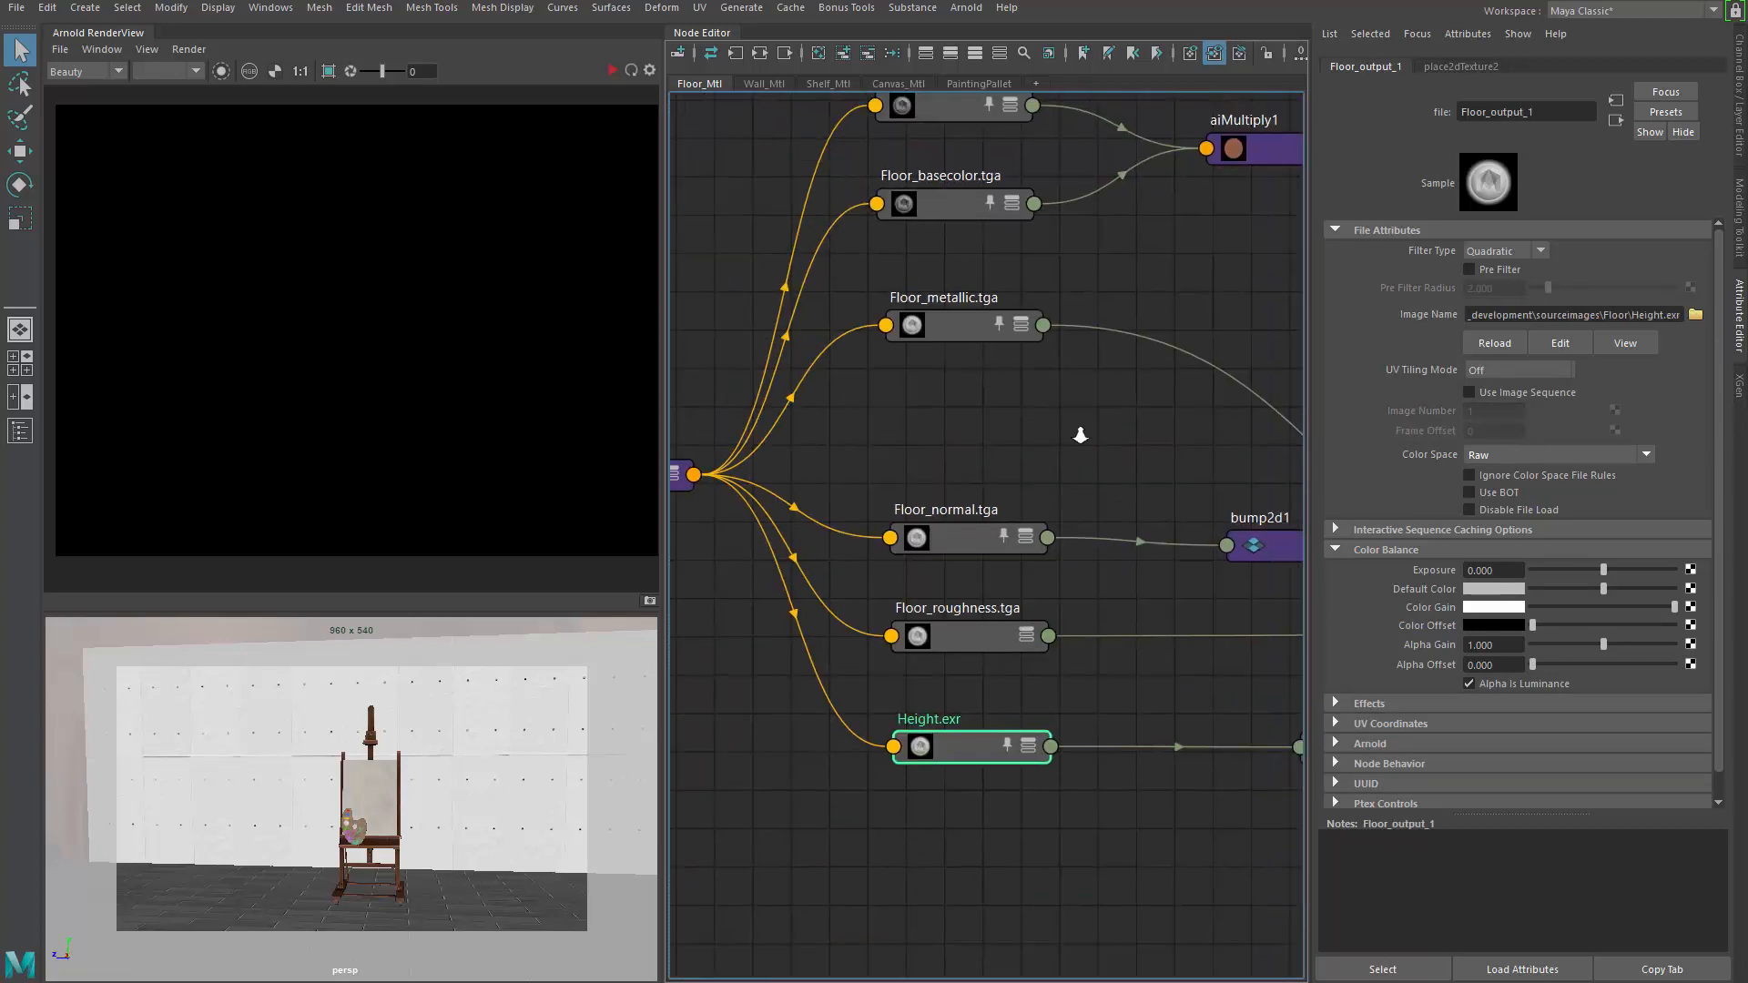
Nudge Floor_AO.tga into place and move aiMultiply1 down-left between its inputs
right_click_drag(1081, 438, 965, 428, "alt")
middle_click_drag(1188, 403, 972, 507, "alt")
left_click(1008, 350)
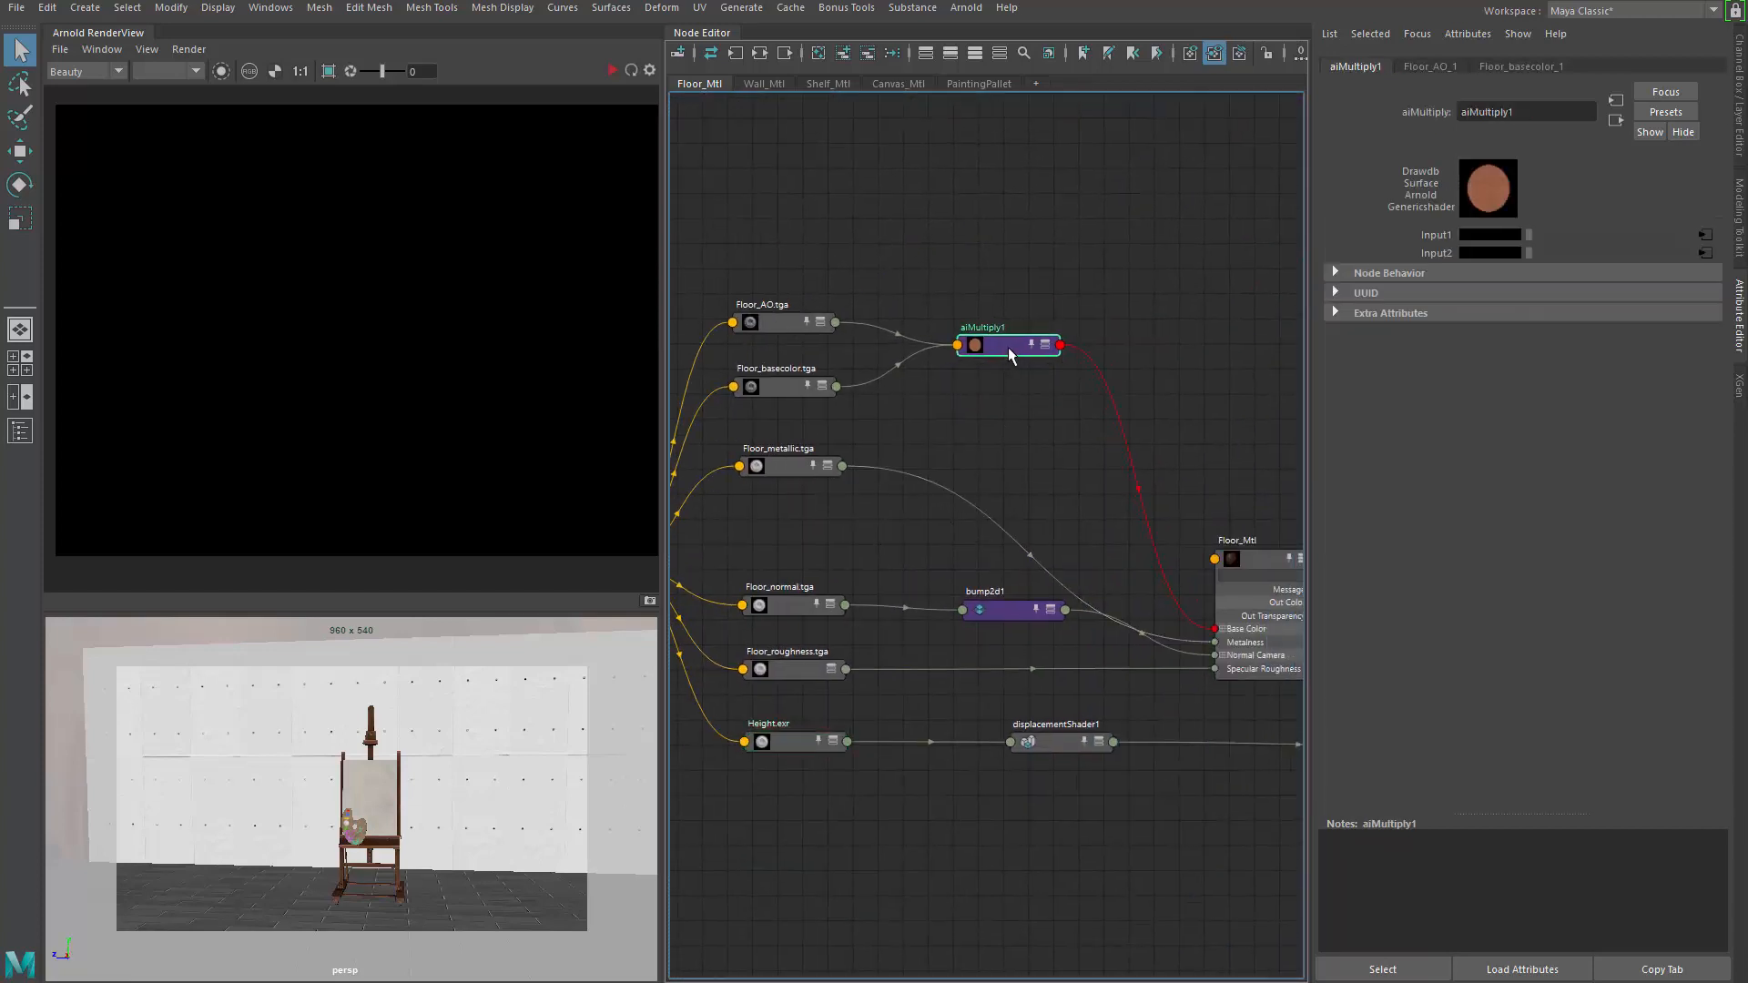
scroll(1009, 371, "up", 4)
mouse_move(894, 408)
middle_mouse_down("alt")
mouse_move(1204, 488)
mouse_move(922, 405)
middle_mouse_up("alt")
left_click_drag(852, 353, 856, 340)
left_click(850, 486)
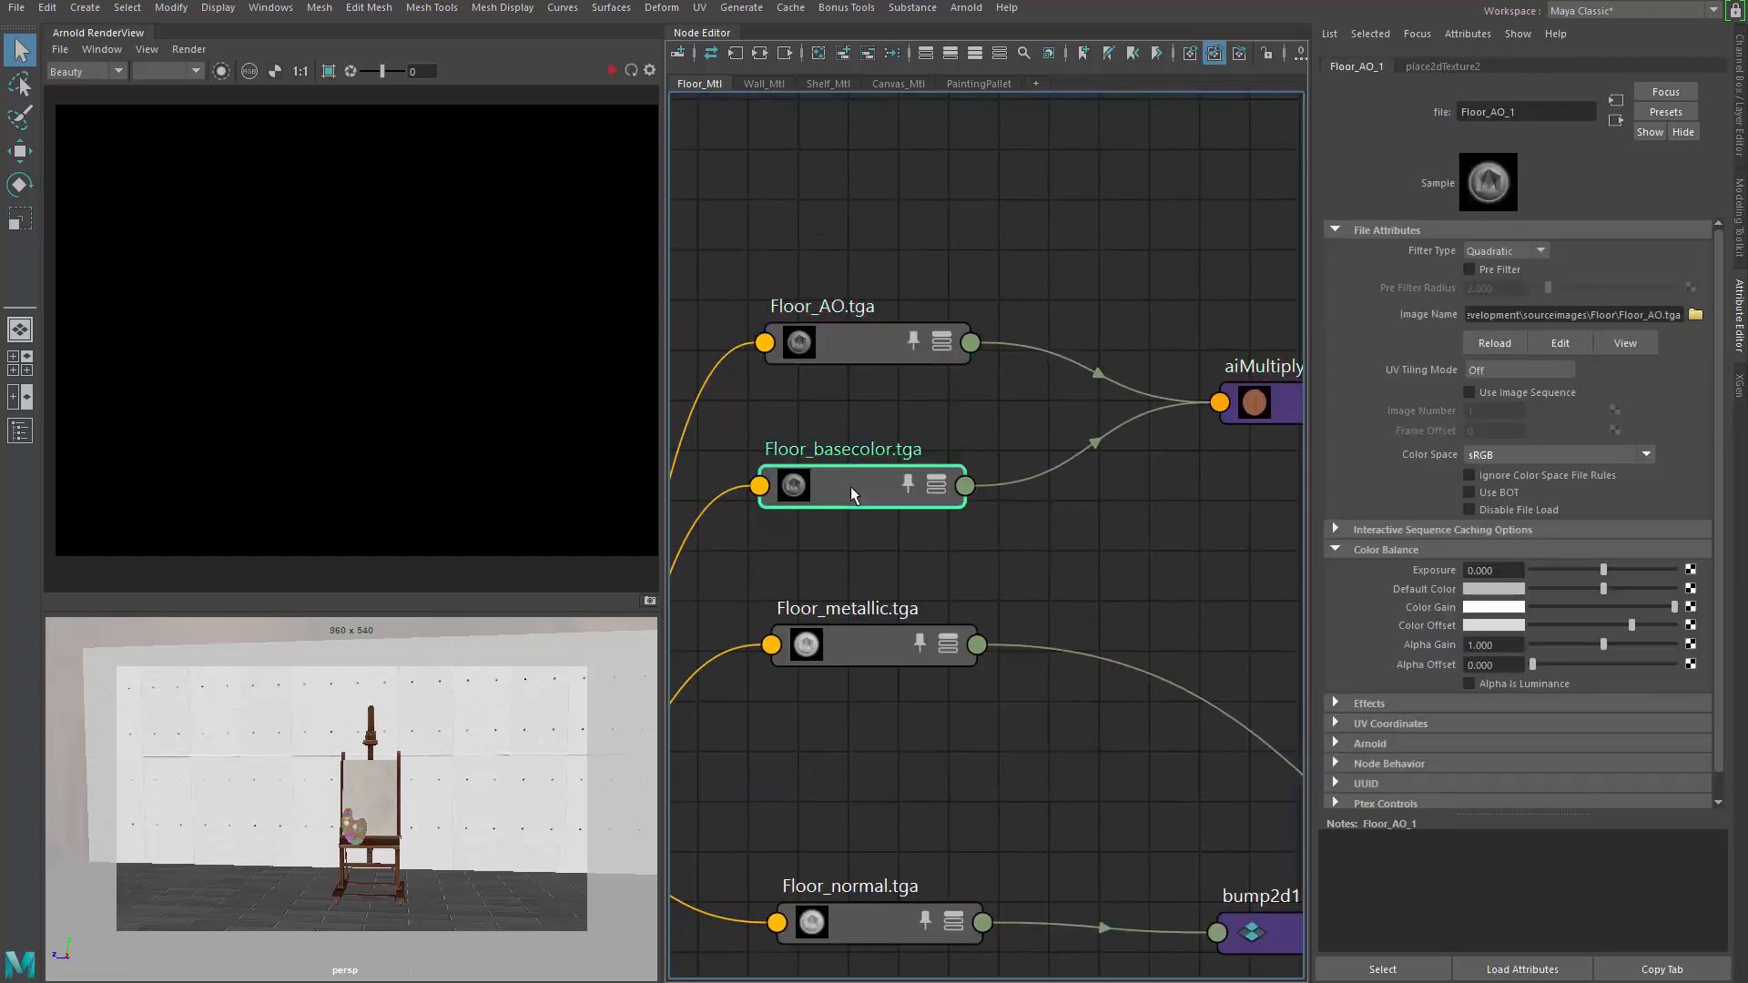
middle_click_drag(1146, 507, 855, 493, "alt")
left_click_drag(1030, 391, 1008, 413)
Inspect Floor_Mtl and shift displacementShader1 slightly left to tidy the floor network
middle_click_drag(1034, 453, 786, 384, "alt")
middle_click_drag(1224, 460, 914, 277, "alt")
left_click(987, 567)
scroll(1151, 463, "down", 6)
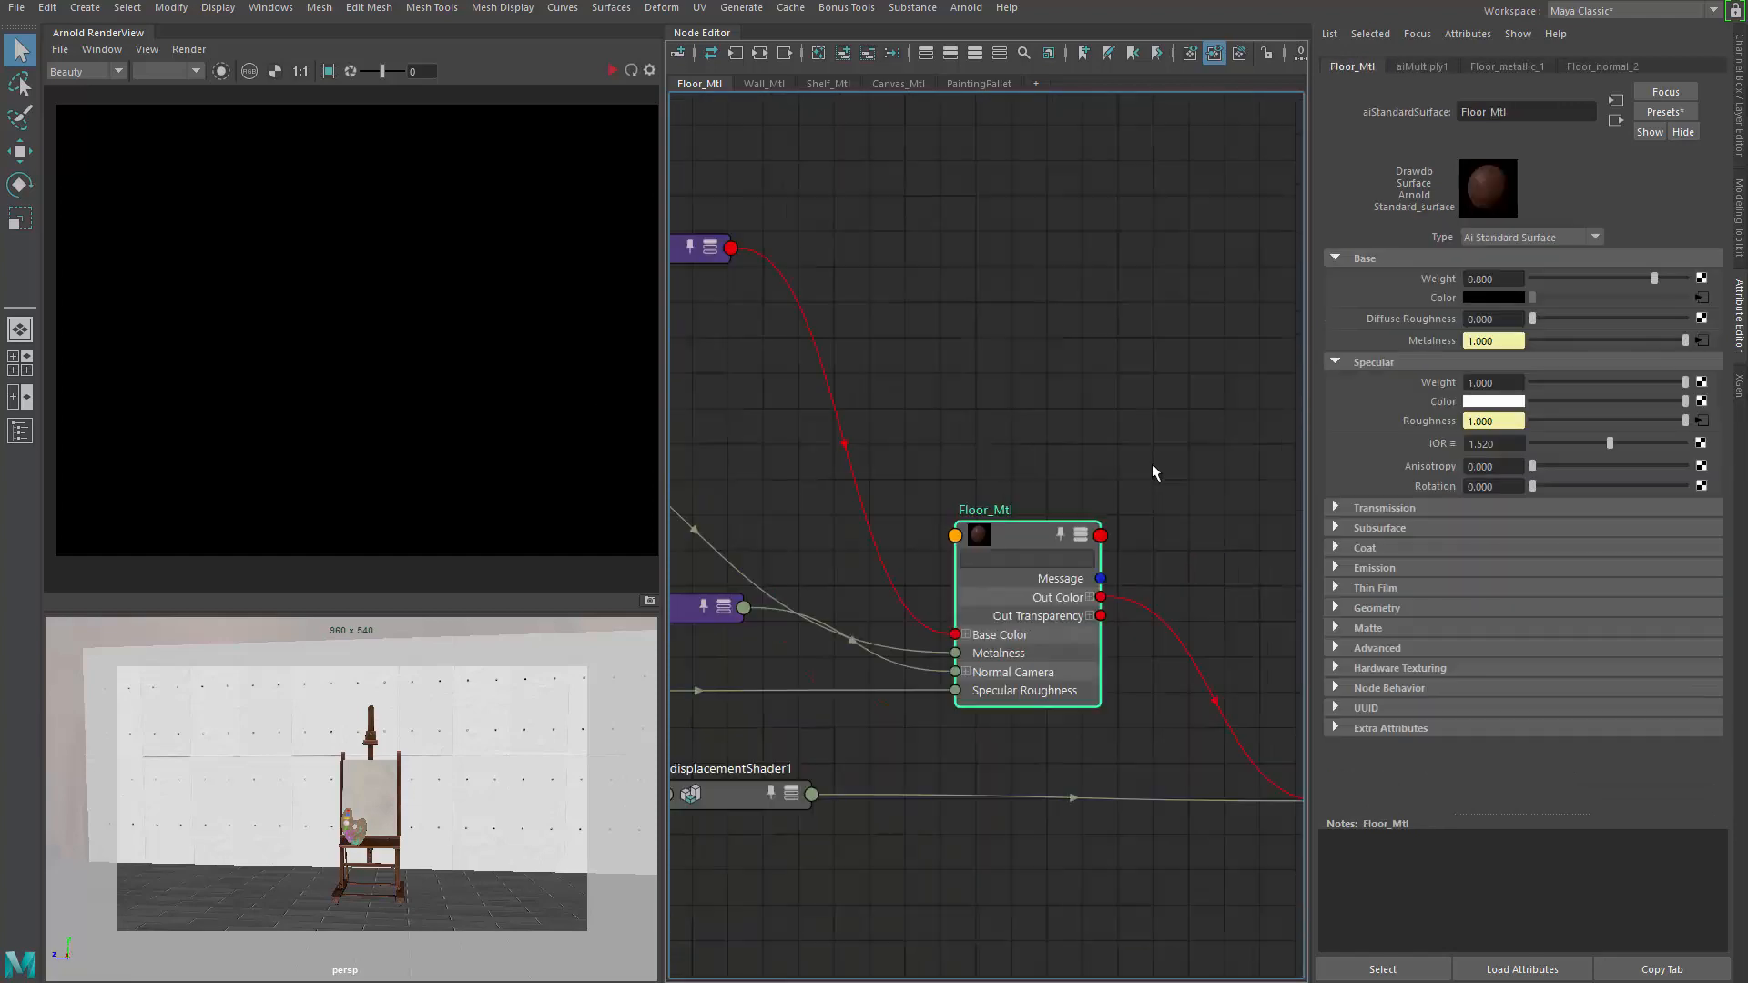
left_click_drag(729, 282, 697, 309)
left_click(905, 406)
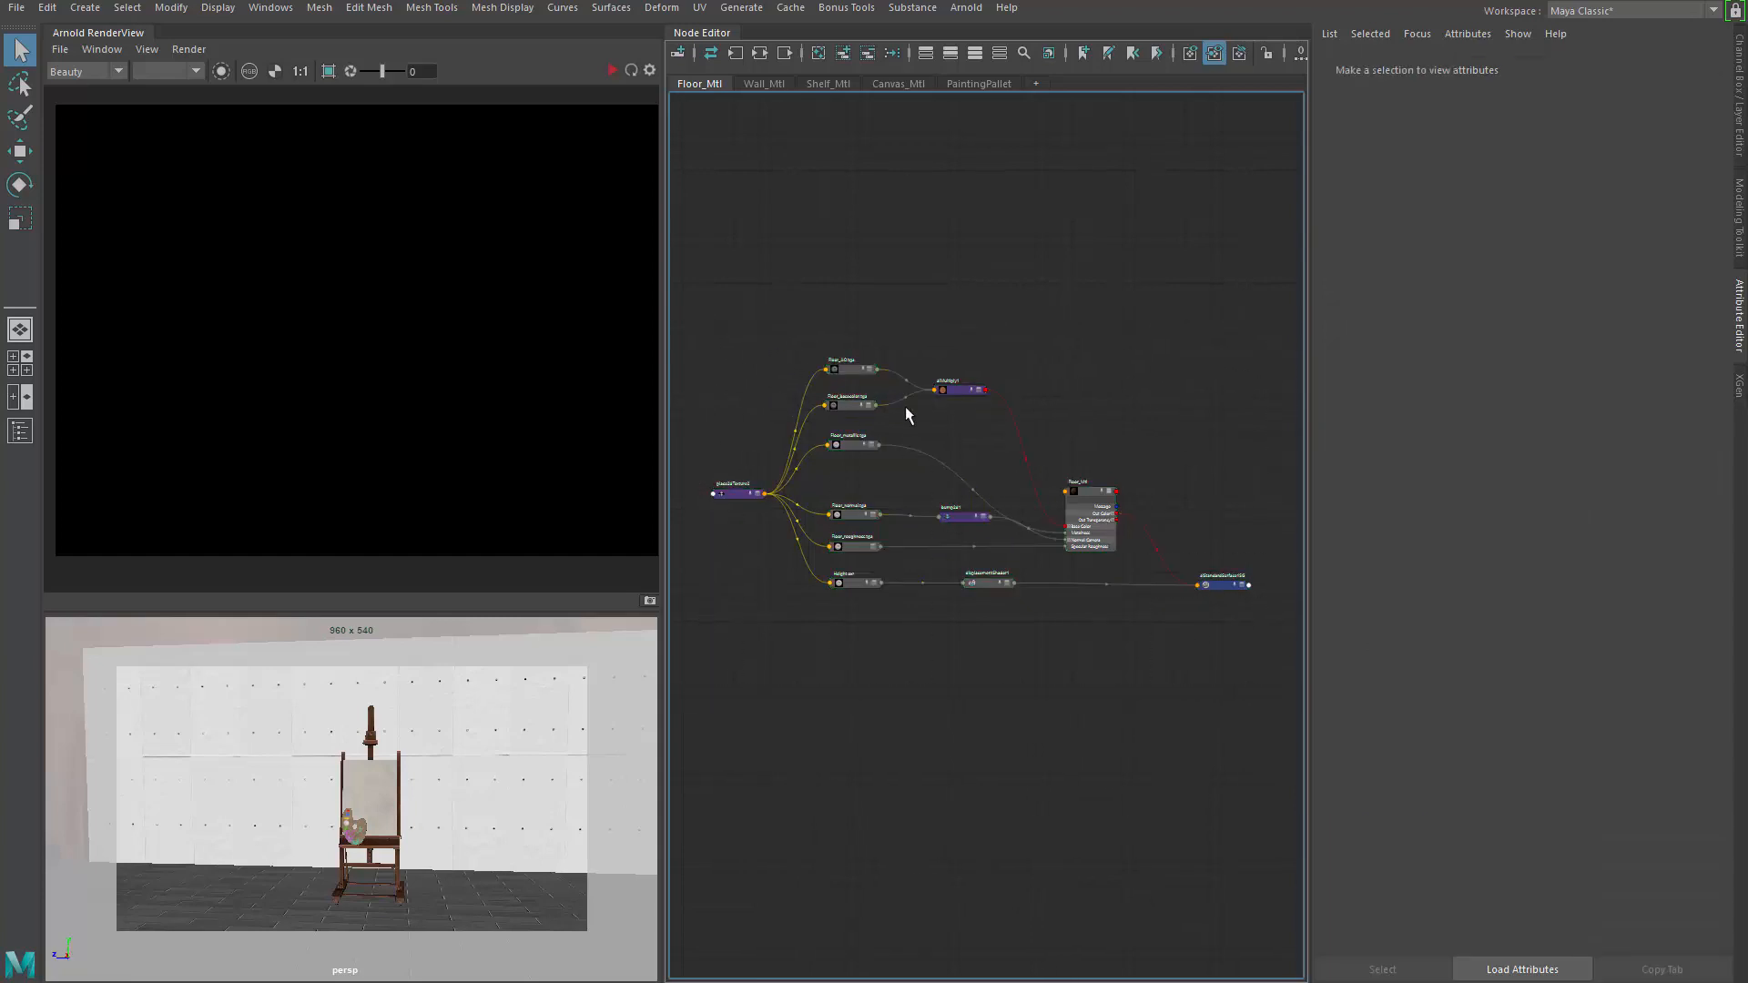
scroll(970, 424, "up", 2)
left_click(991, 386)
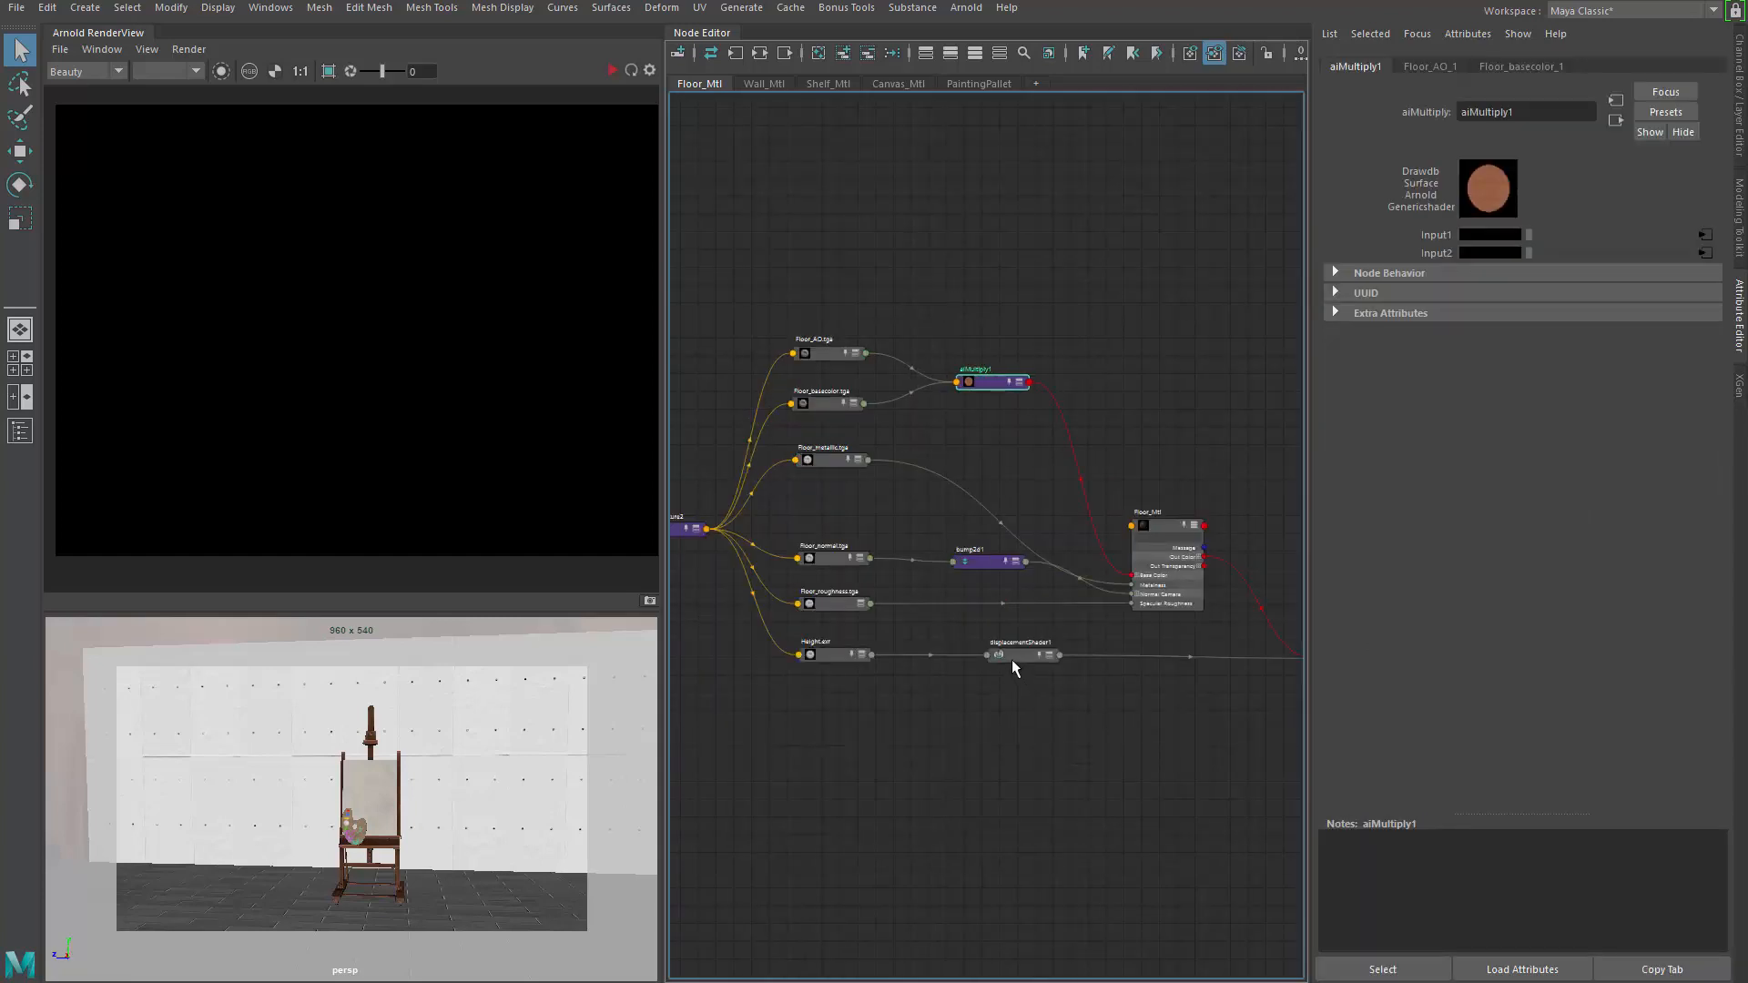
left_click_drag(1012, 659, 993, 661)
left_click_drag(901, 310, 779, 703)
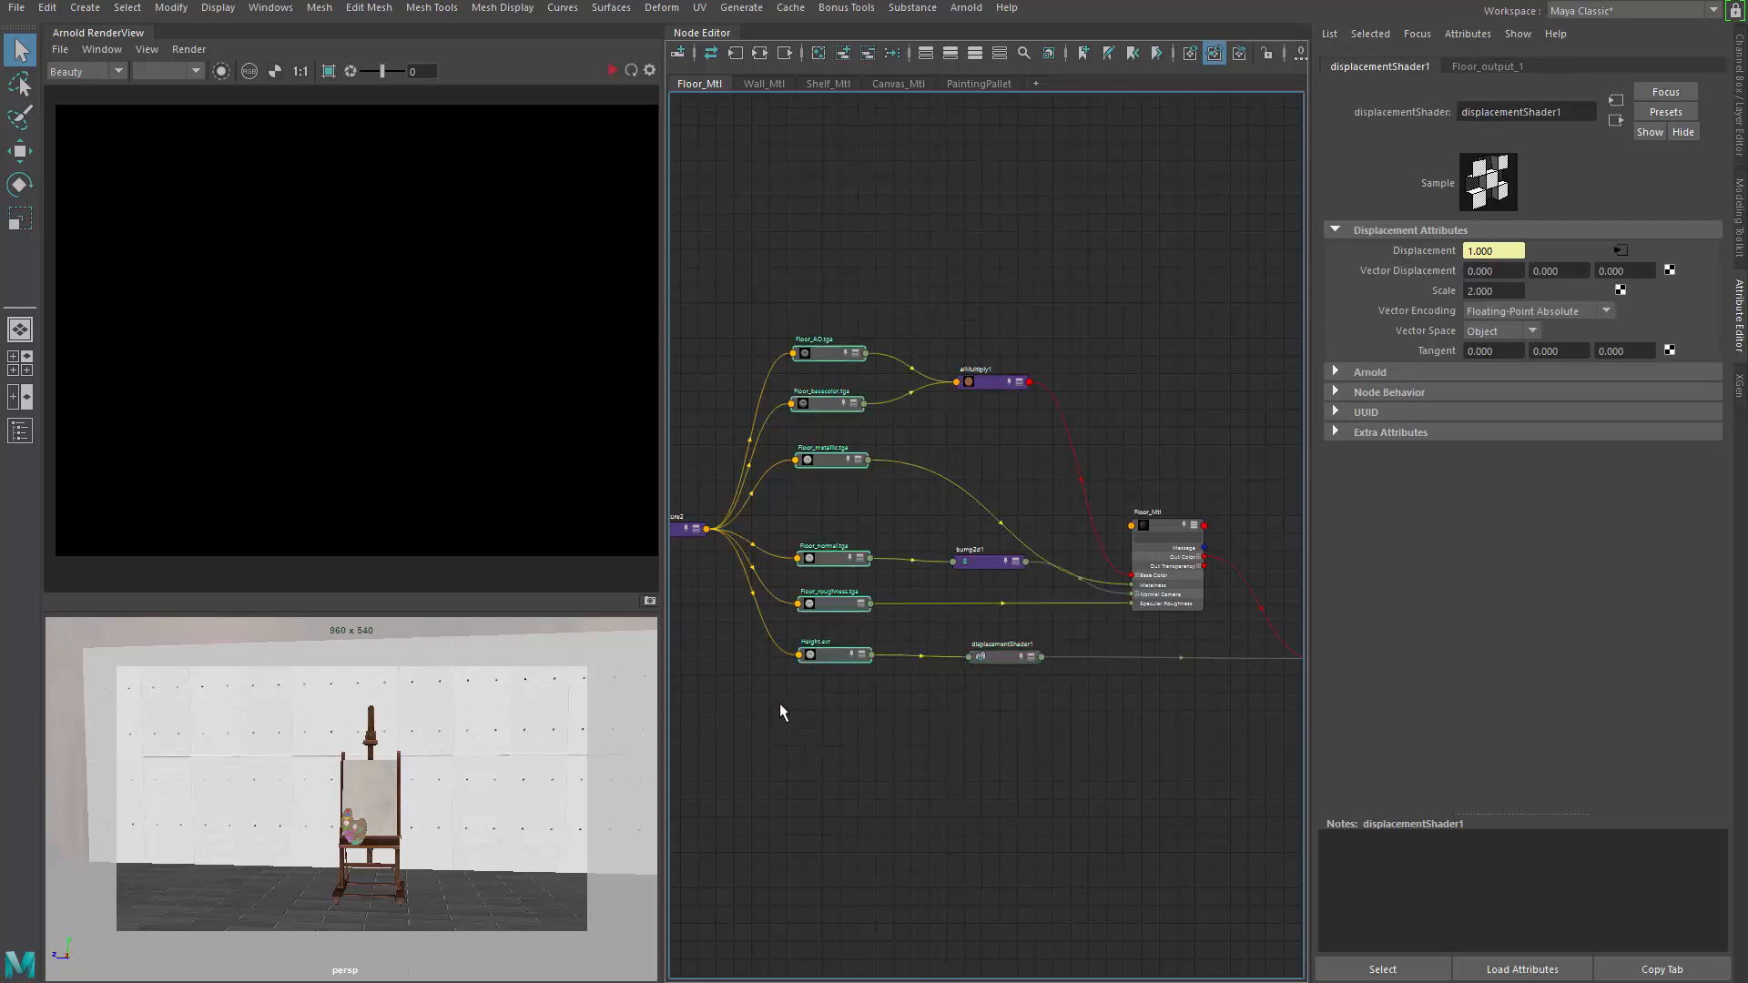
middle_click_drag(844, 238, 901, 254, "alt")
left_click(858, 266)
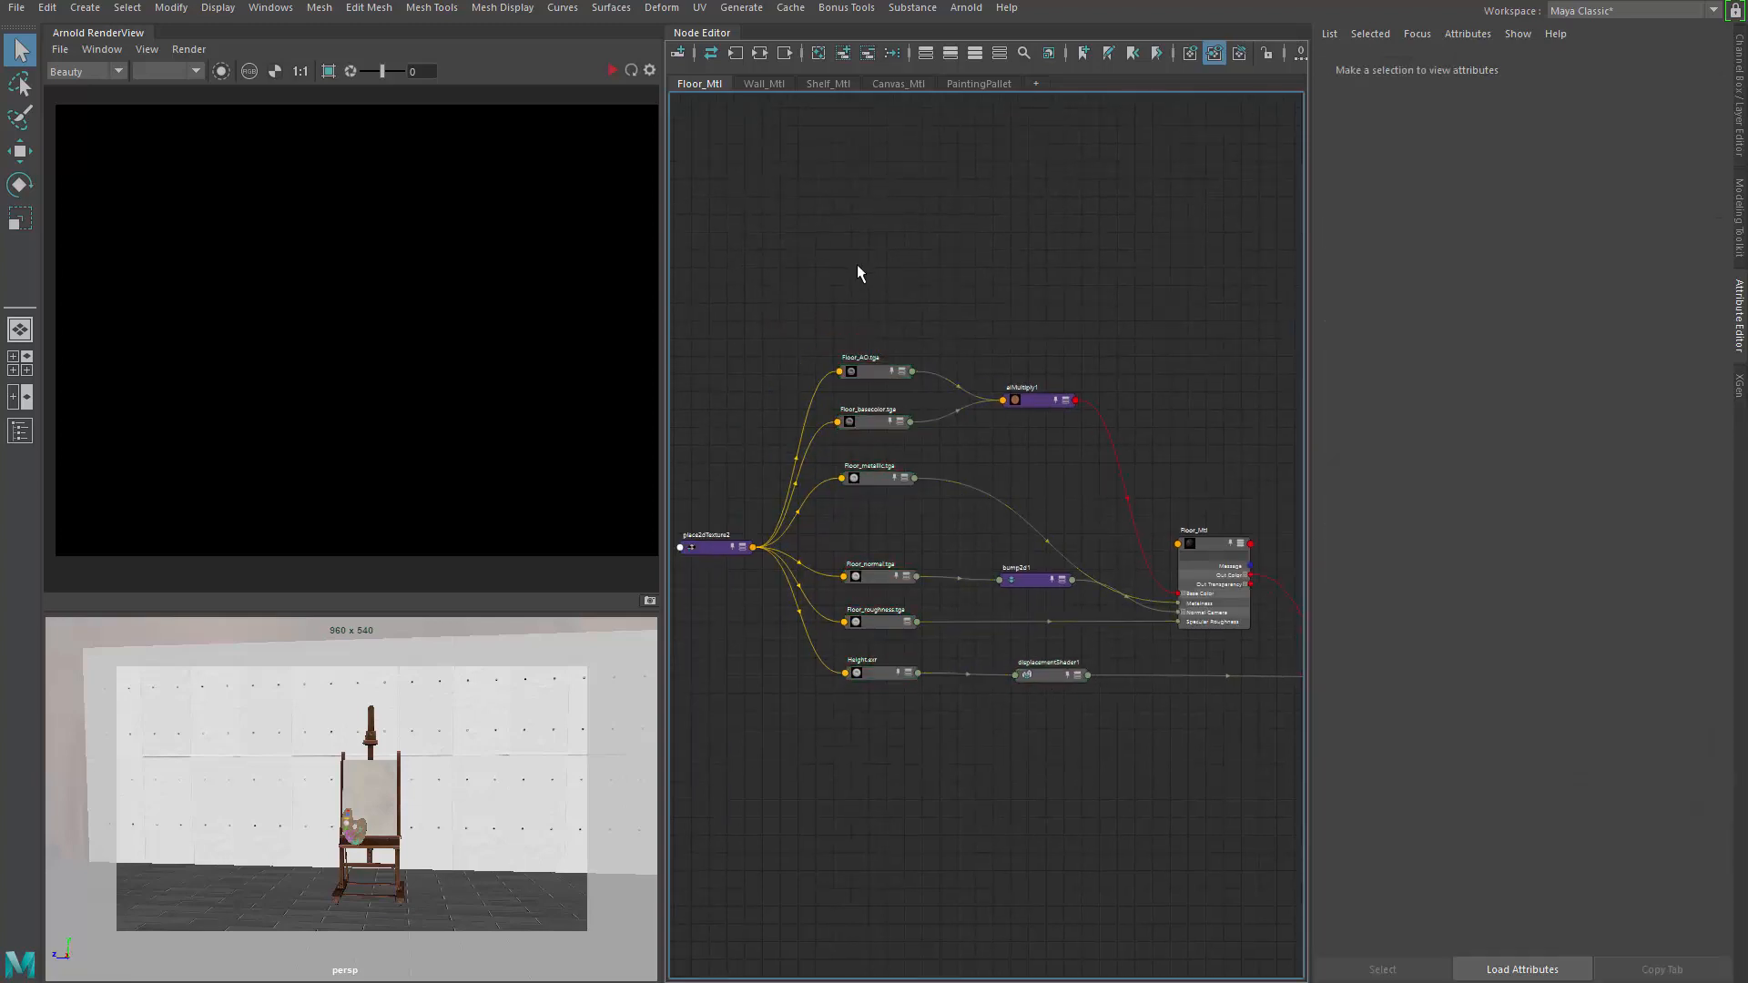
Show the Wall_Mtl network with ConcreteWall AO and basecolor feeding aiMultiply2
left_click(751, 80)
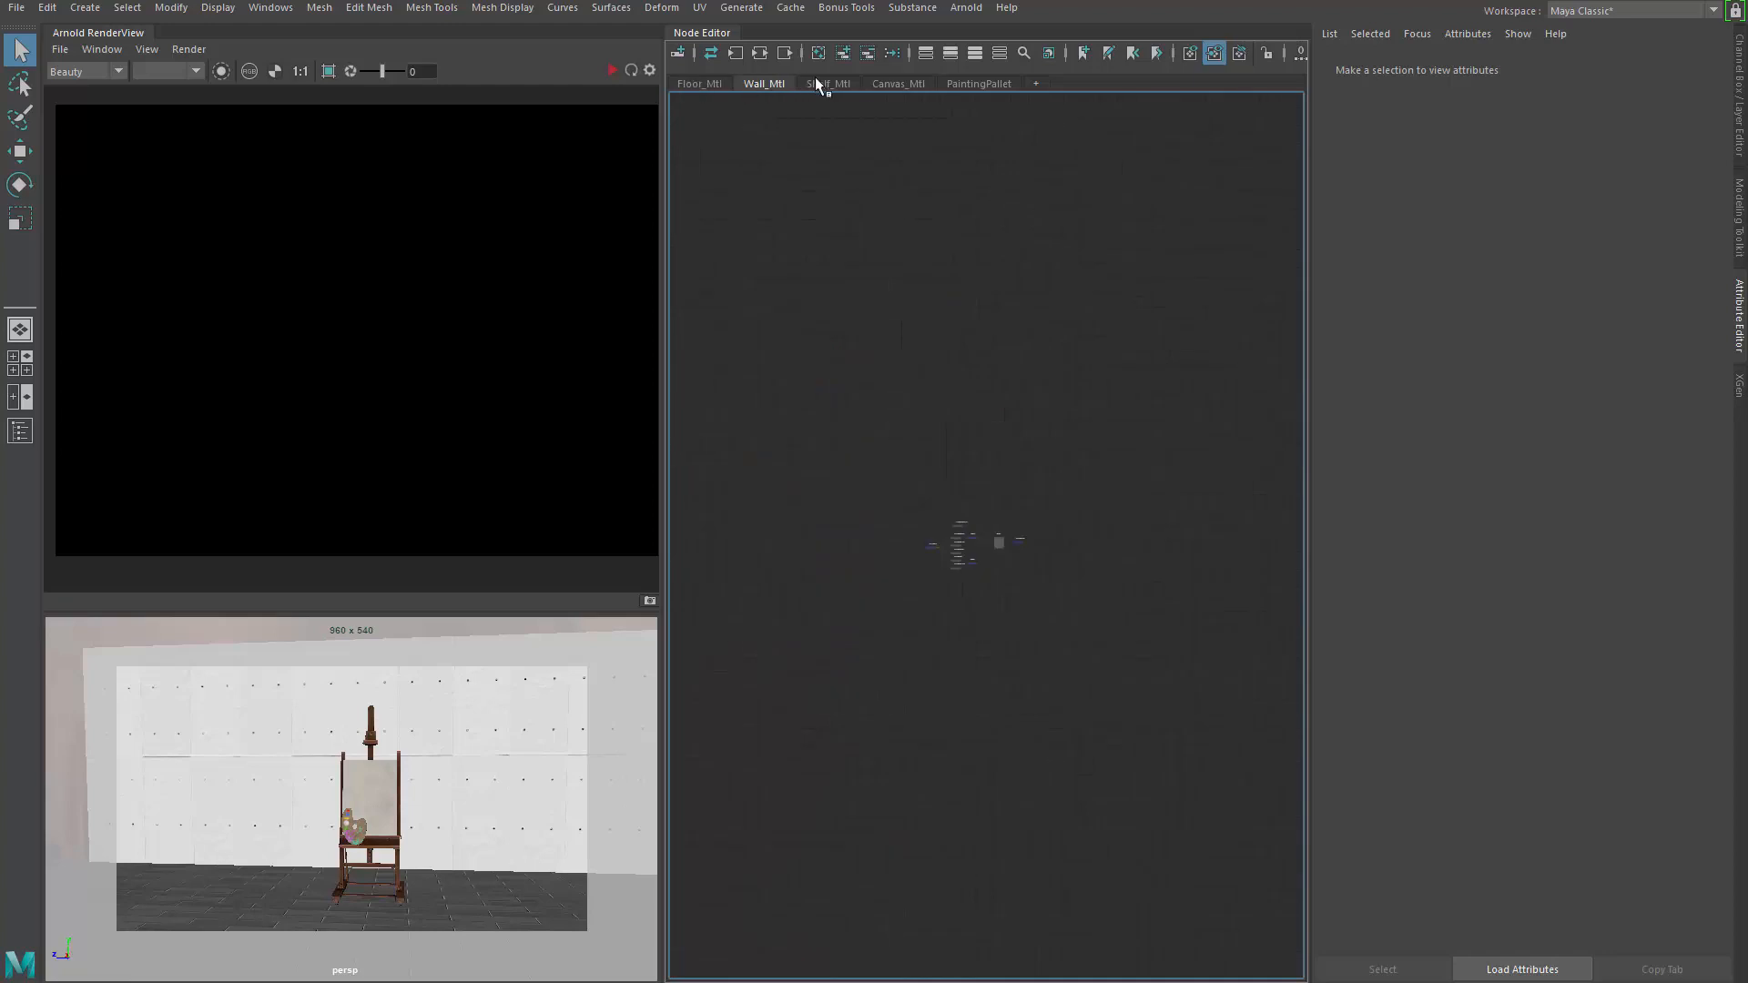
middle_click_drag(967, 610, 1019, 391, "alt")
scroll(1017, 396, "up", 4)
middle_click_drag(990, 543, 1085, 412, "alt")
Render the scene in Arnold RenderView and zoom the image to about 49%
scroll(1036, 444, "up", 2)
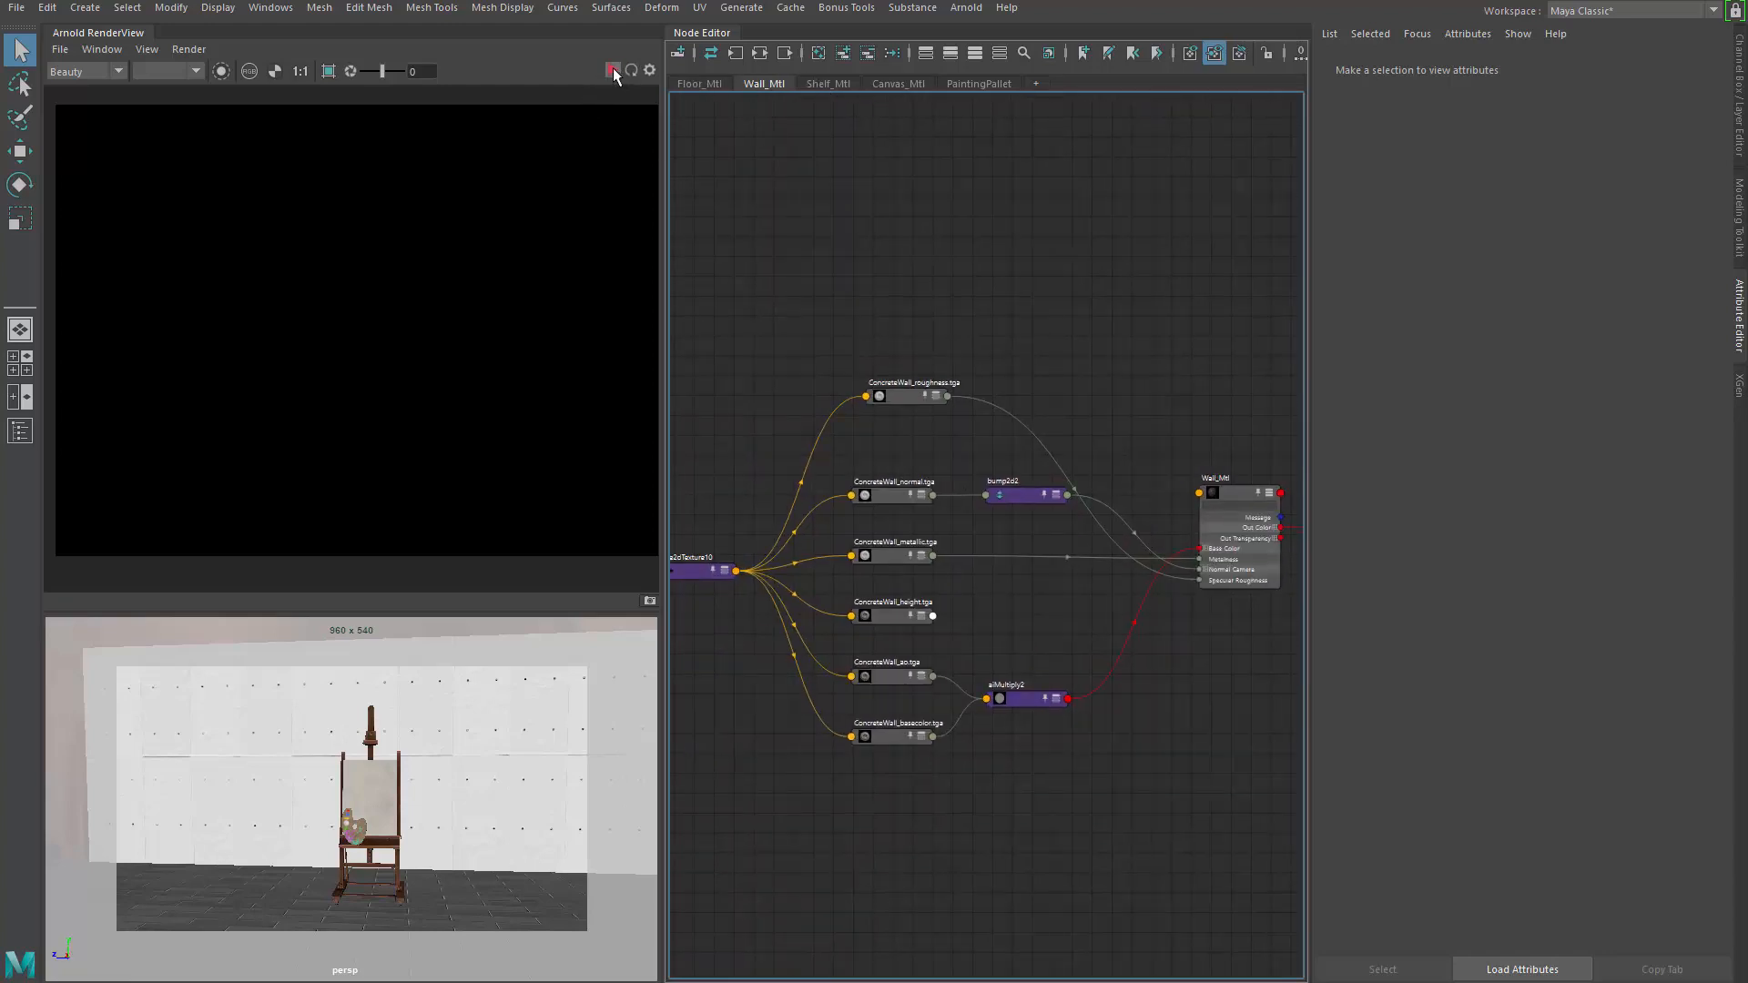
left_click(614, 68)
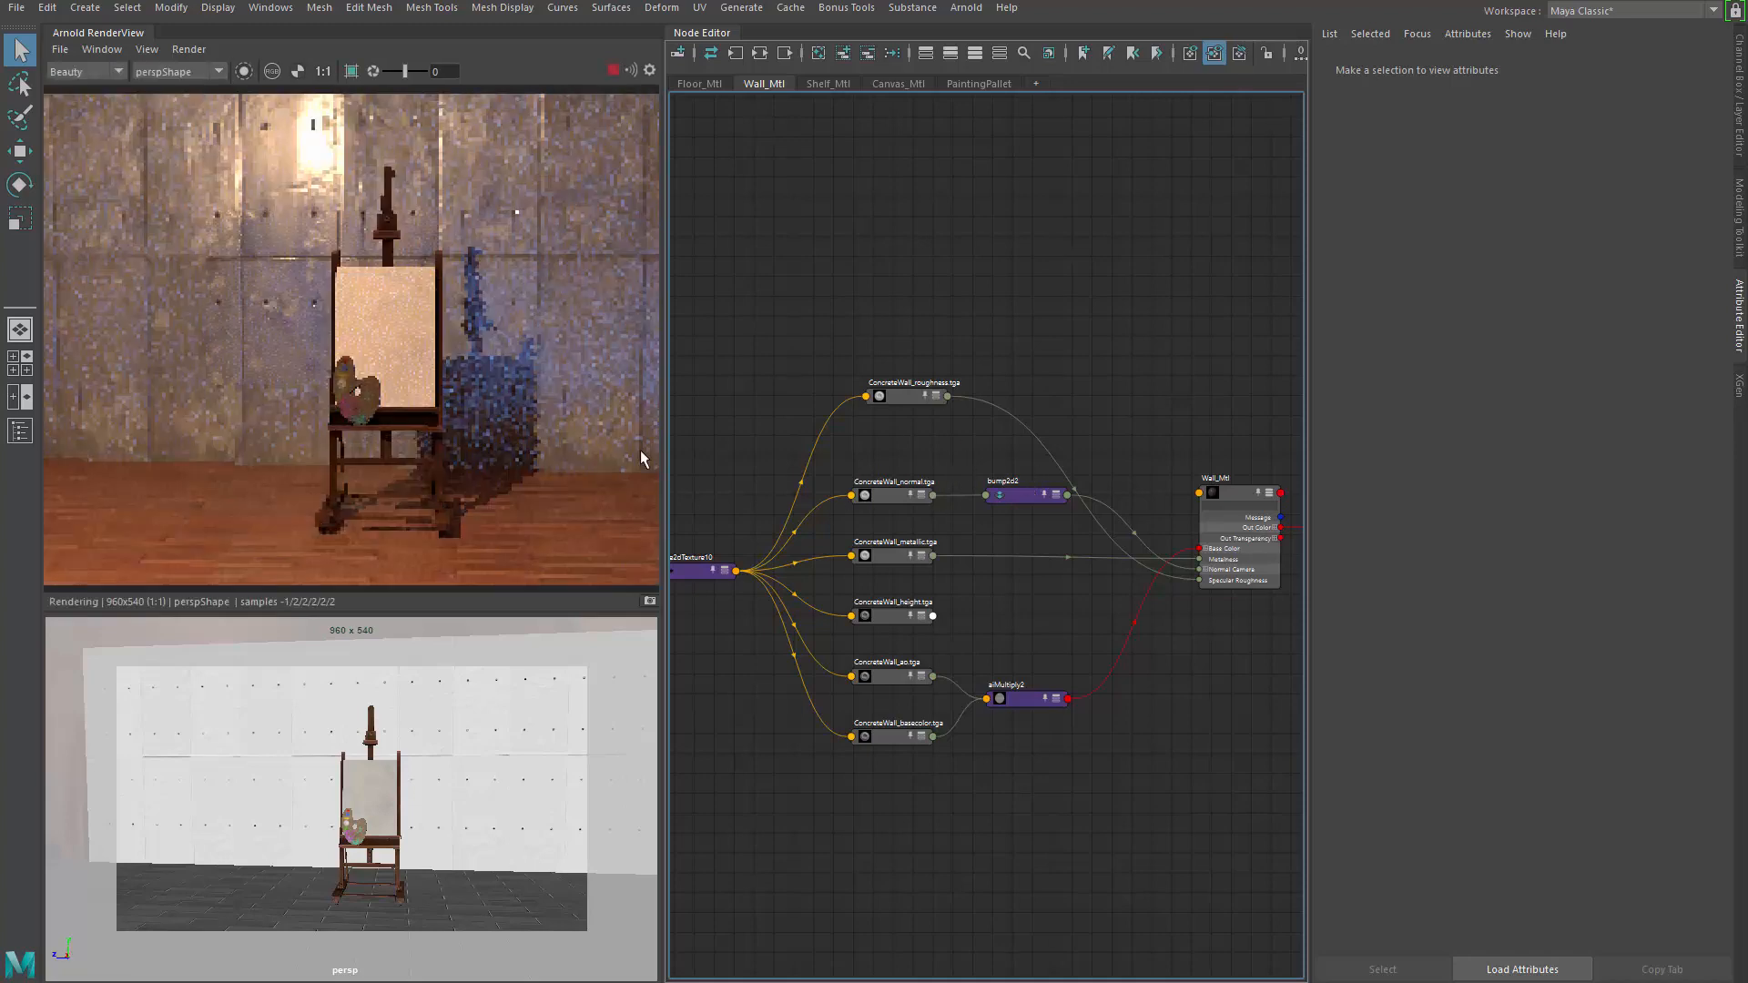
scroll(492, 428, "down", 5)
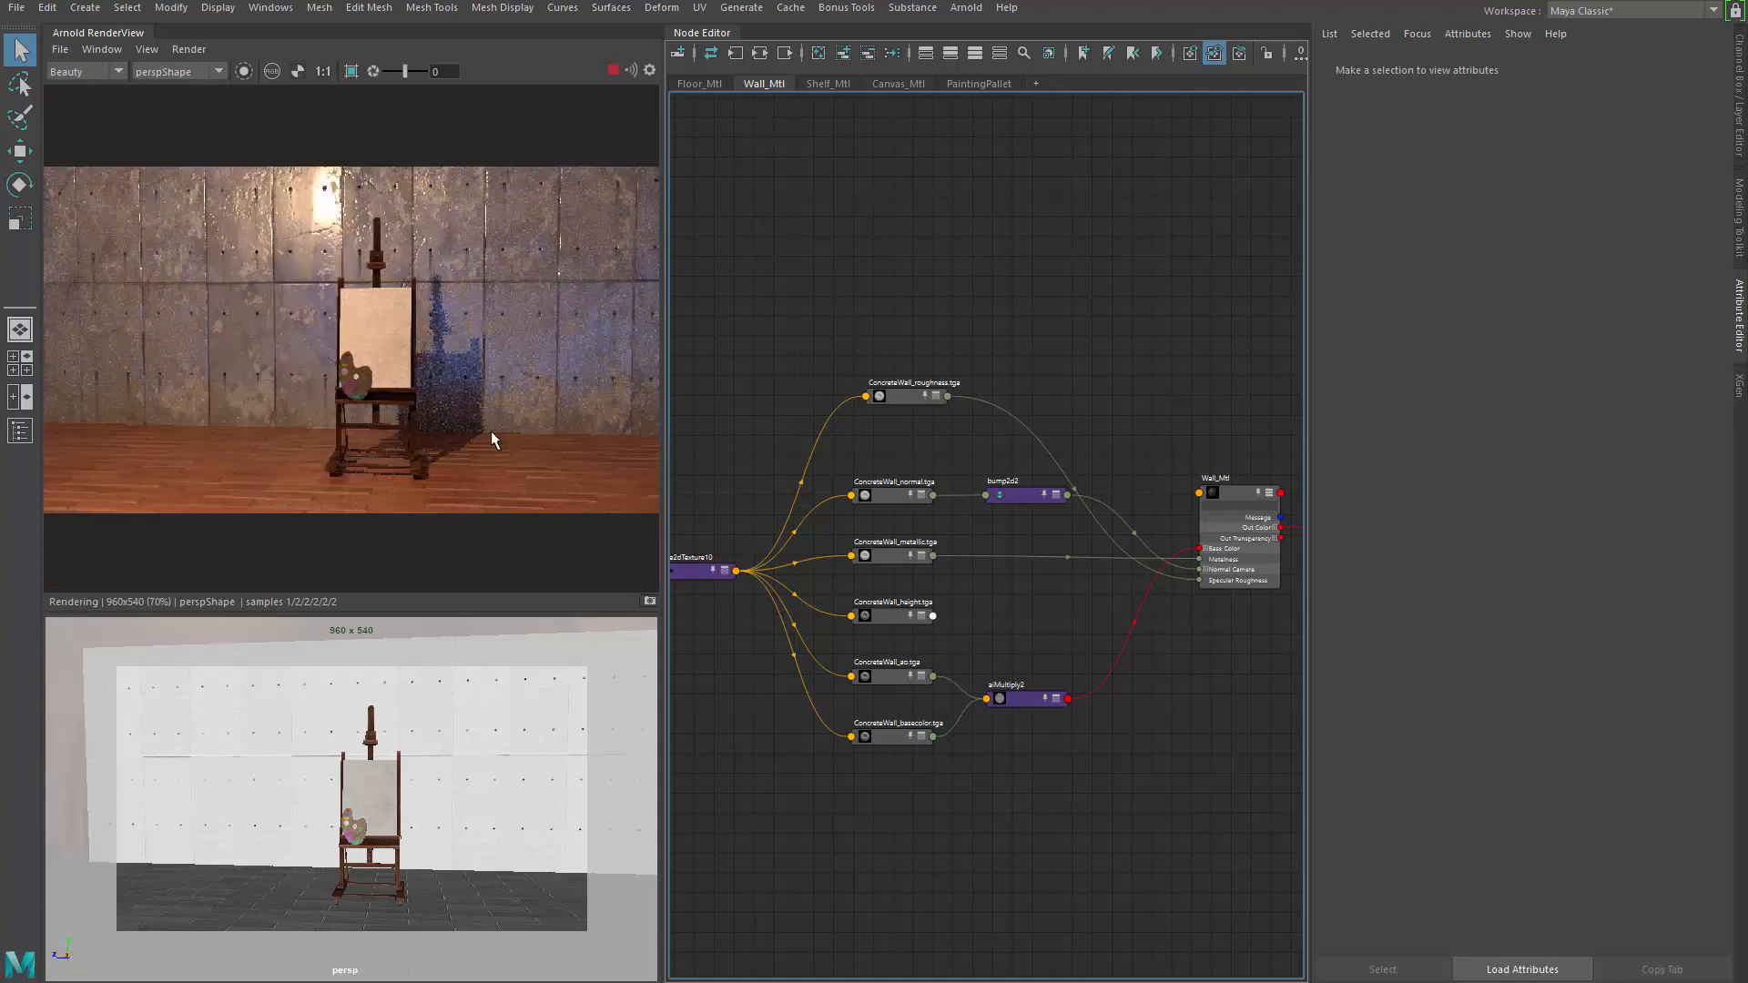
scroll(492, 423, "up", 2)
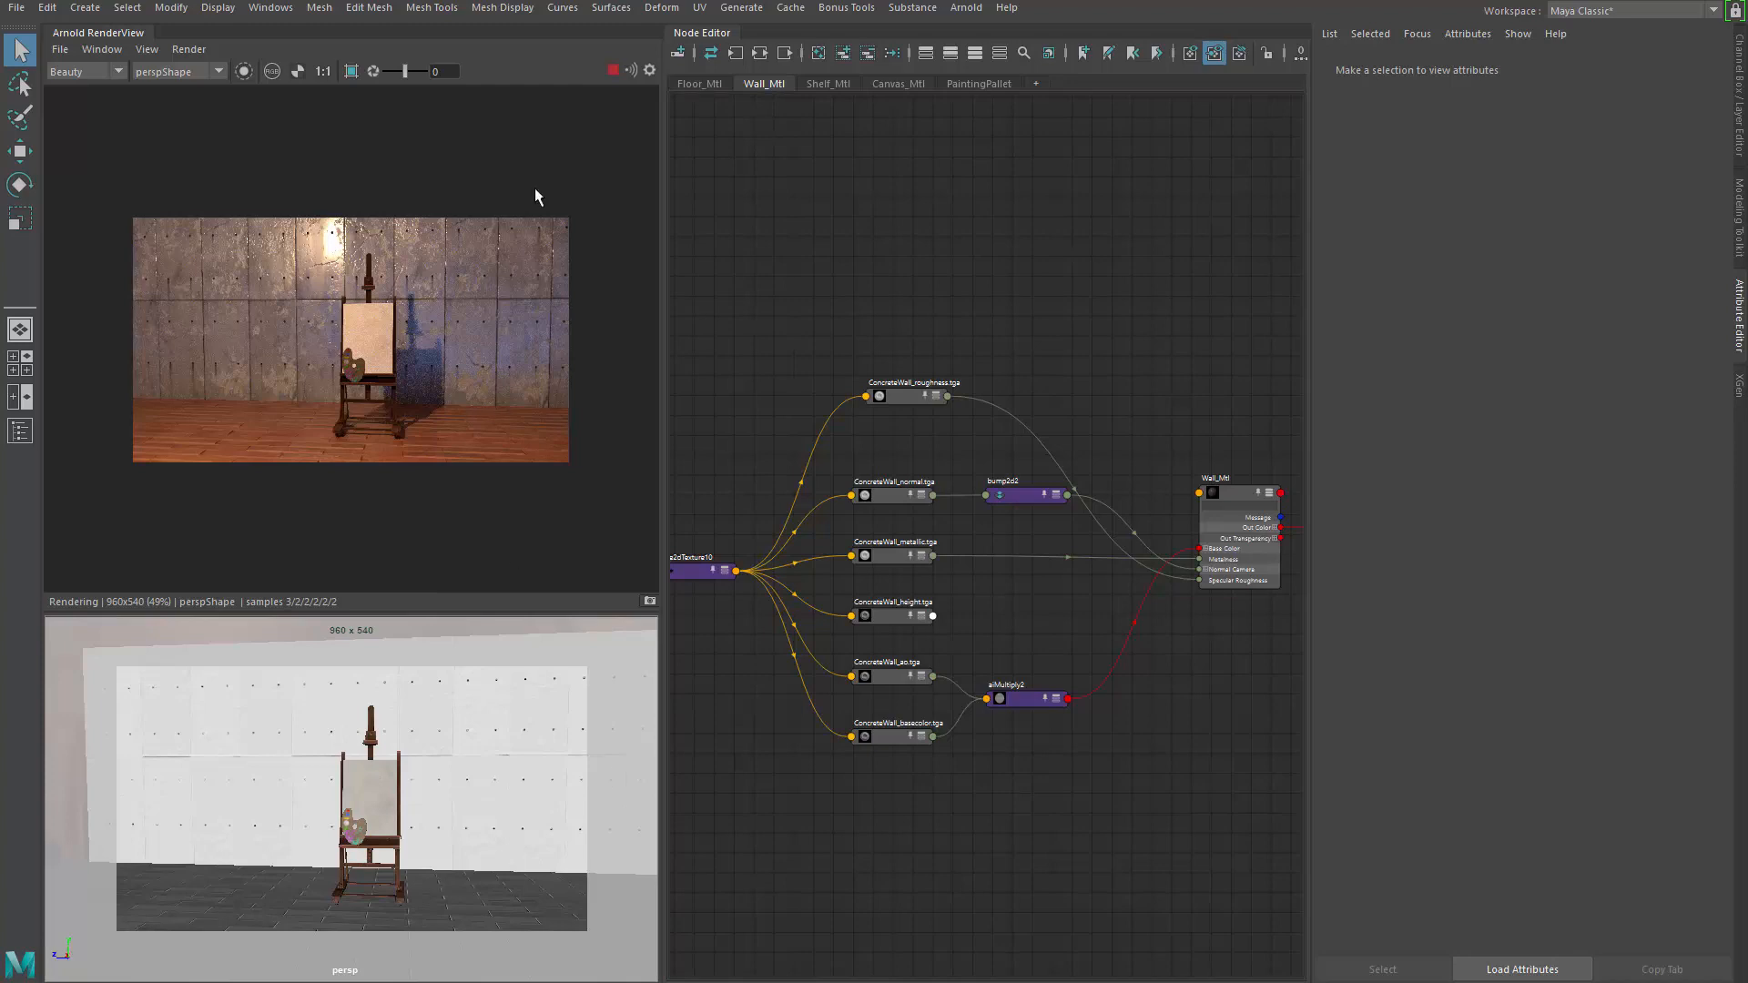
Stop the render, duplicate the easel with Ctrl+D and move the copy to the left
left_click(611, 74)
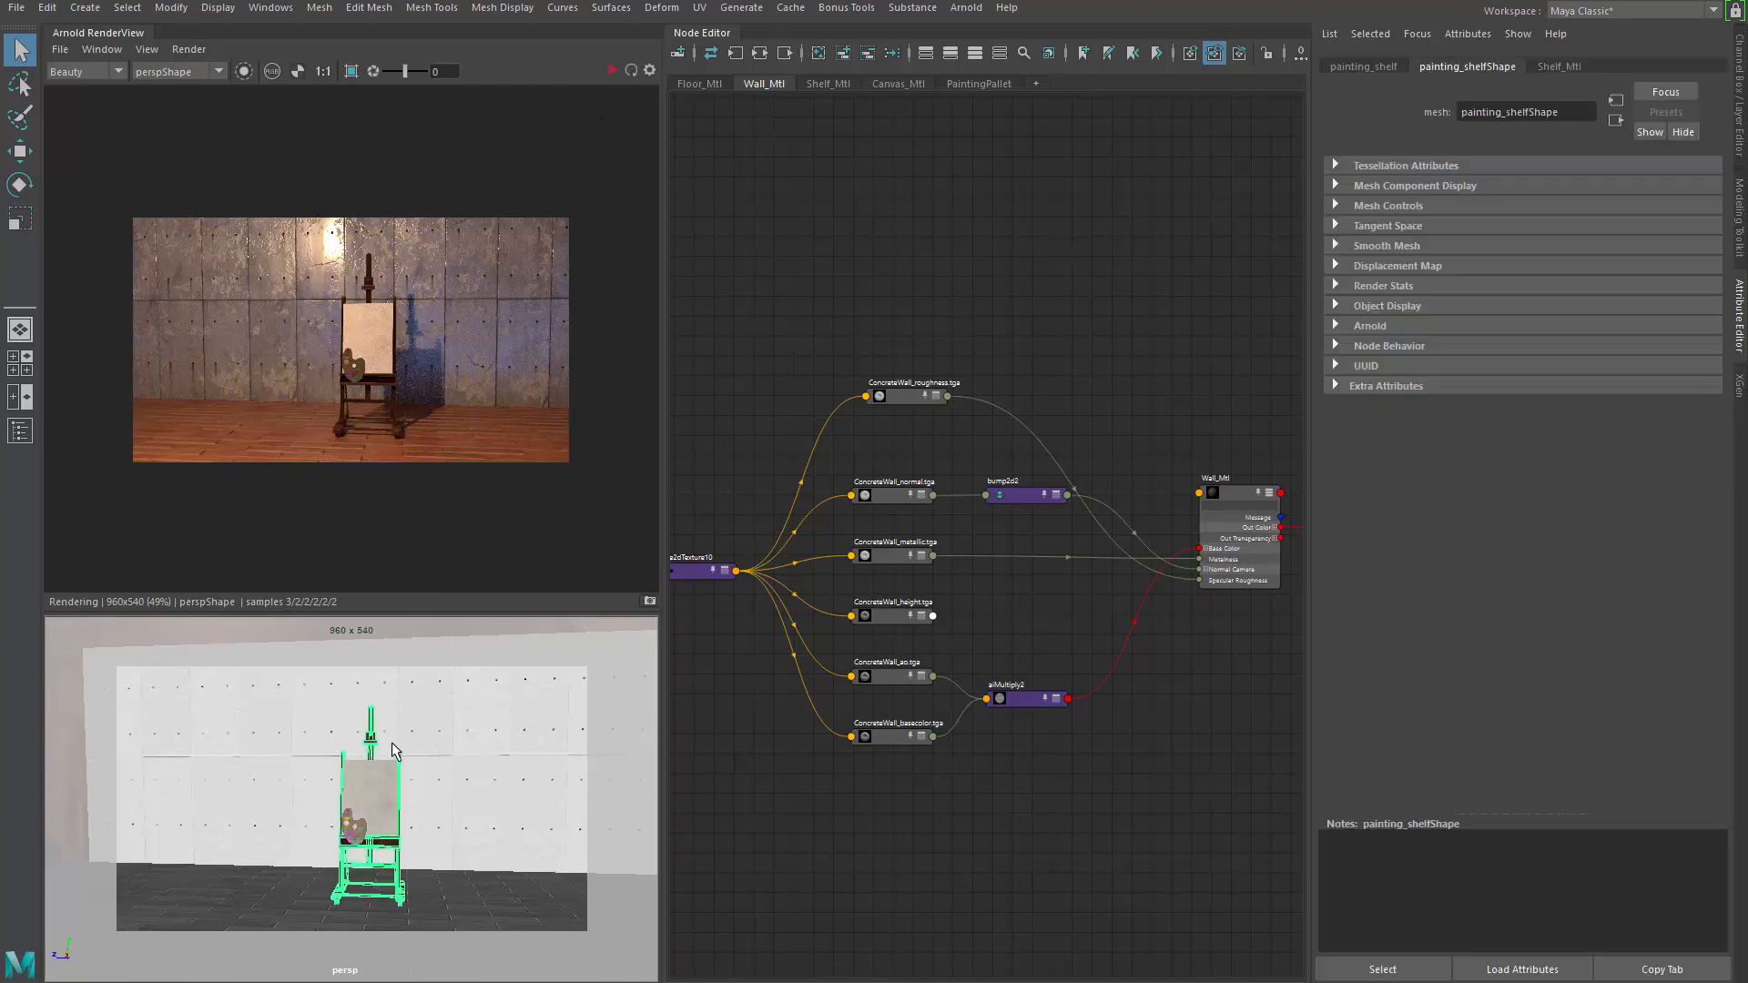
mouse_move(391, 748)
left_mouse_down("alt")
mouse_move(402, 761)
mouse_move(392, 730)
left_mouse_up("alt")
left_click(396, 750)
left_click(392, 729)
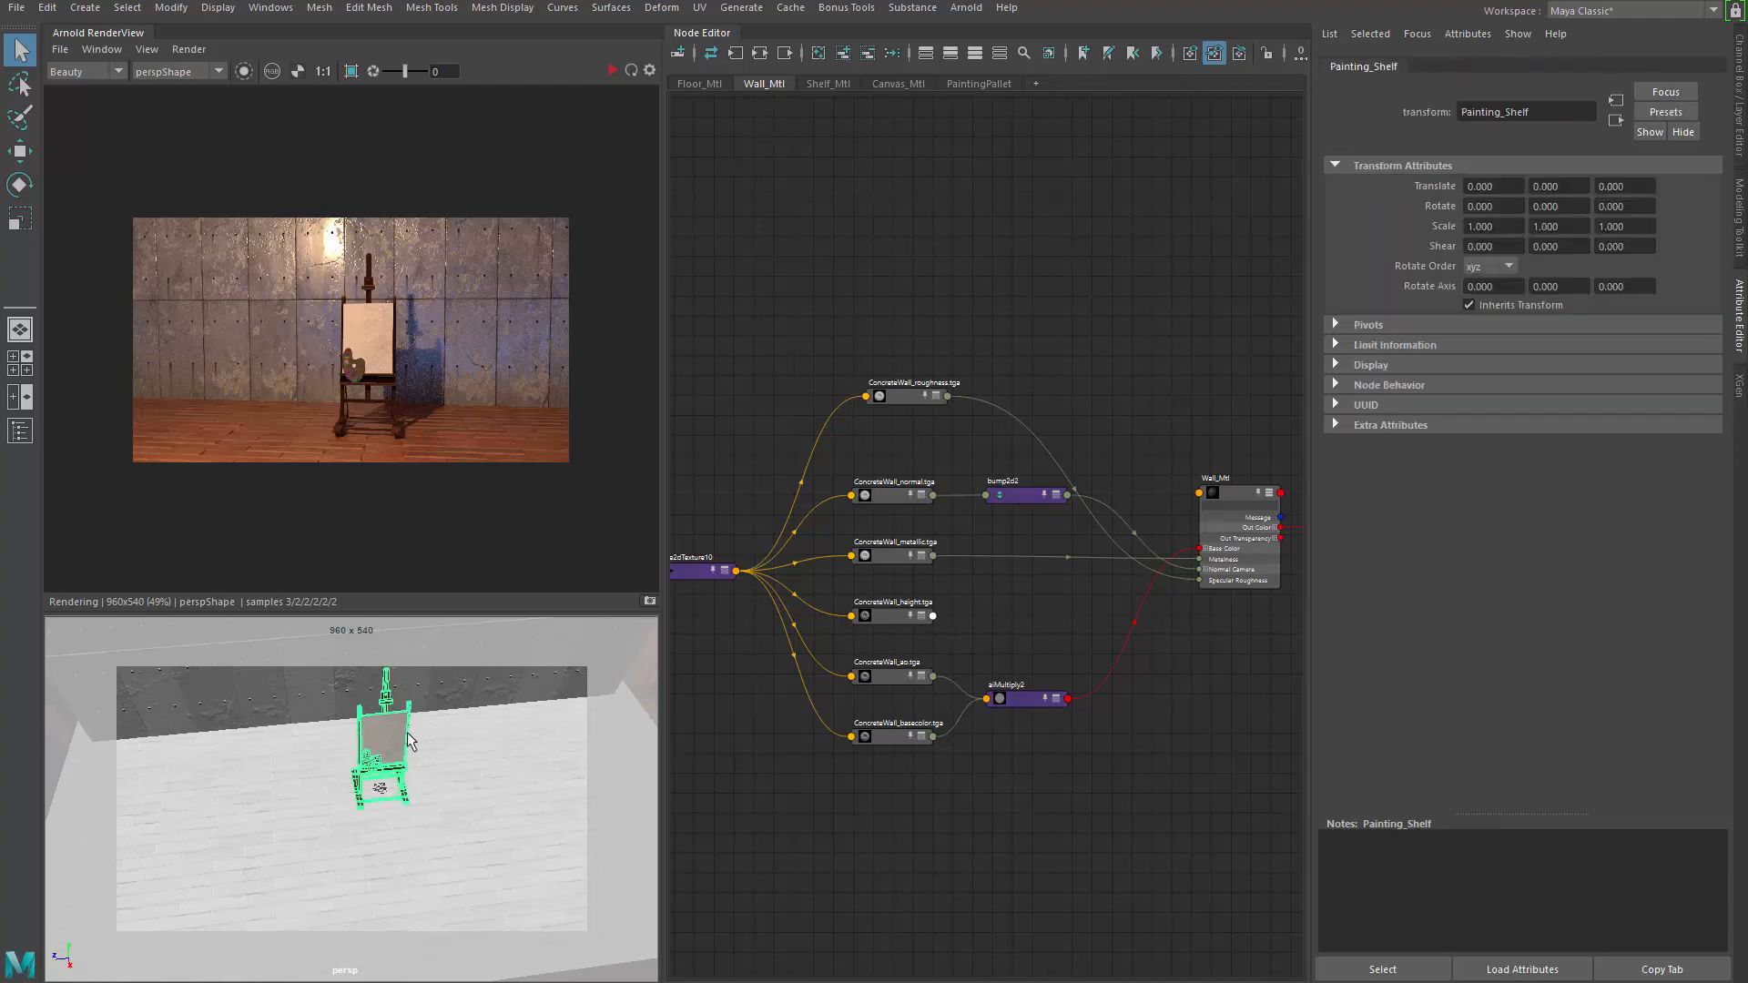
key("w")
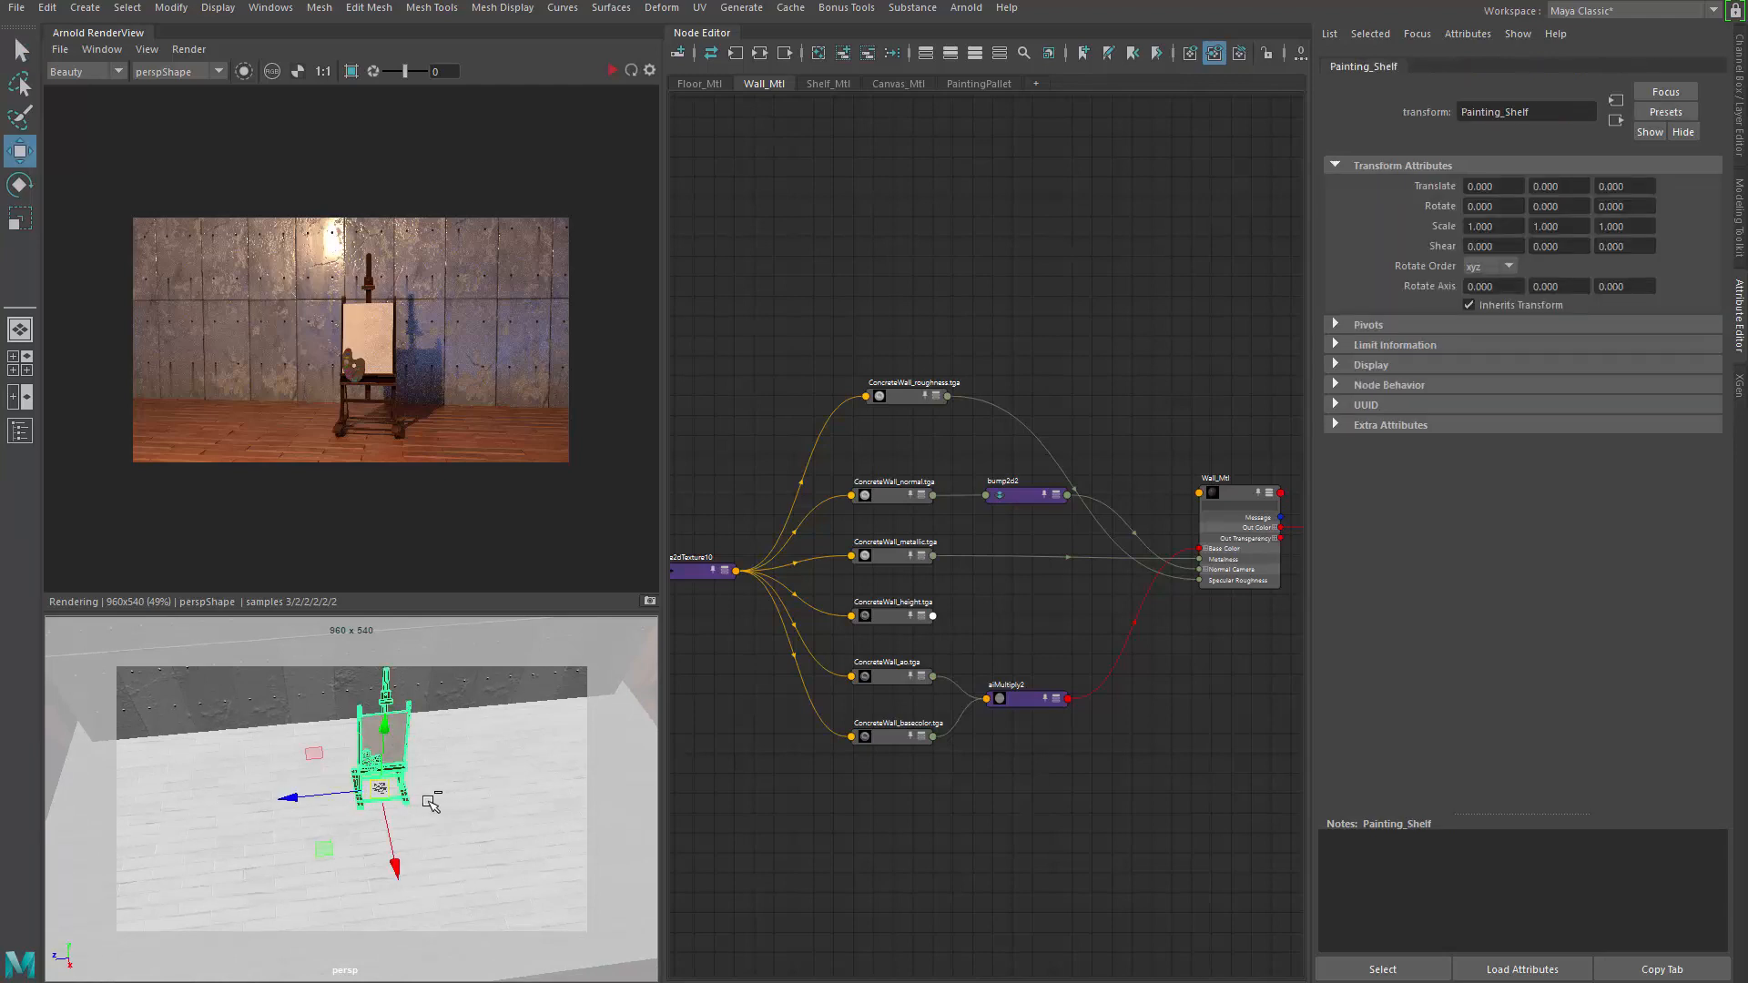
key("ctrl+d")
mouse_move(318, 845)
left_mouse_down()
mouse_move(195, 816)
mouse_move(215, 835)
mouse_move(320, 846)
left_mouse_up()
key("e")
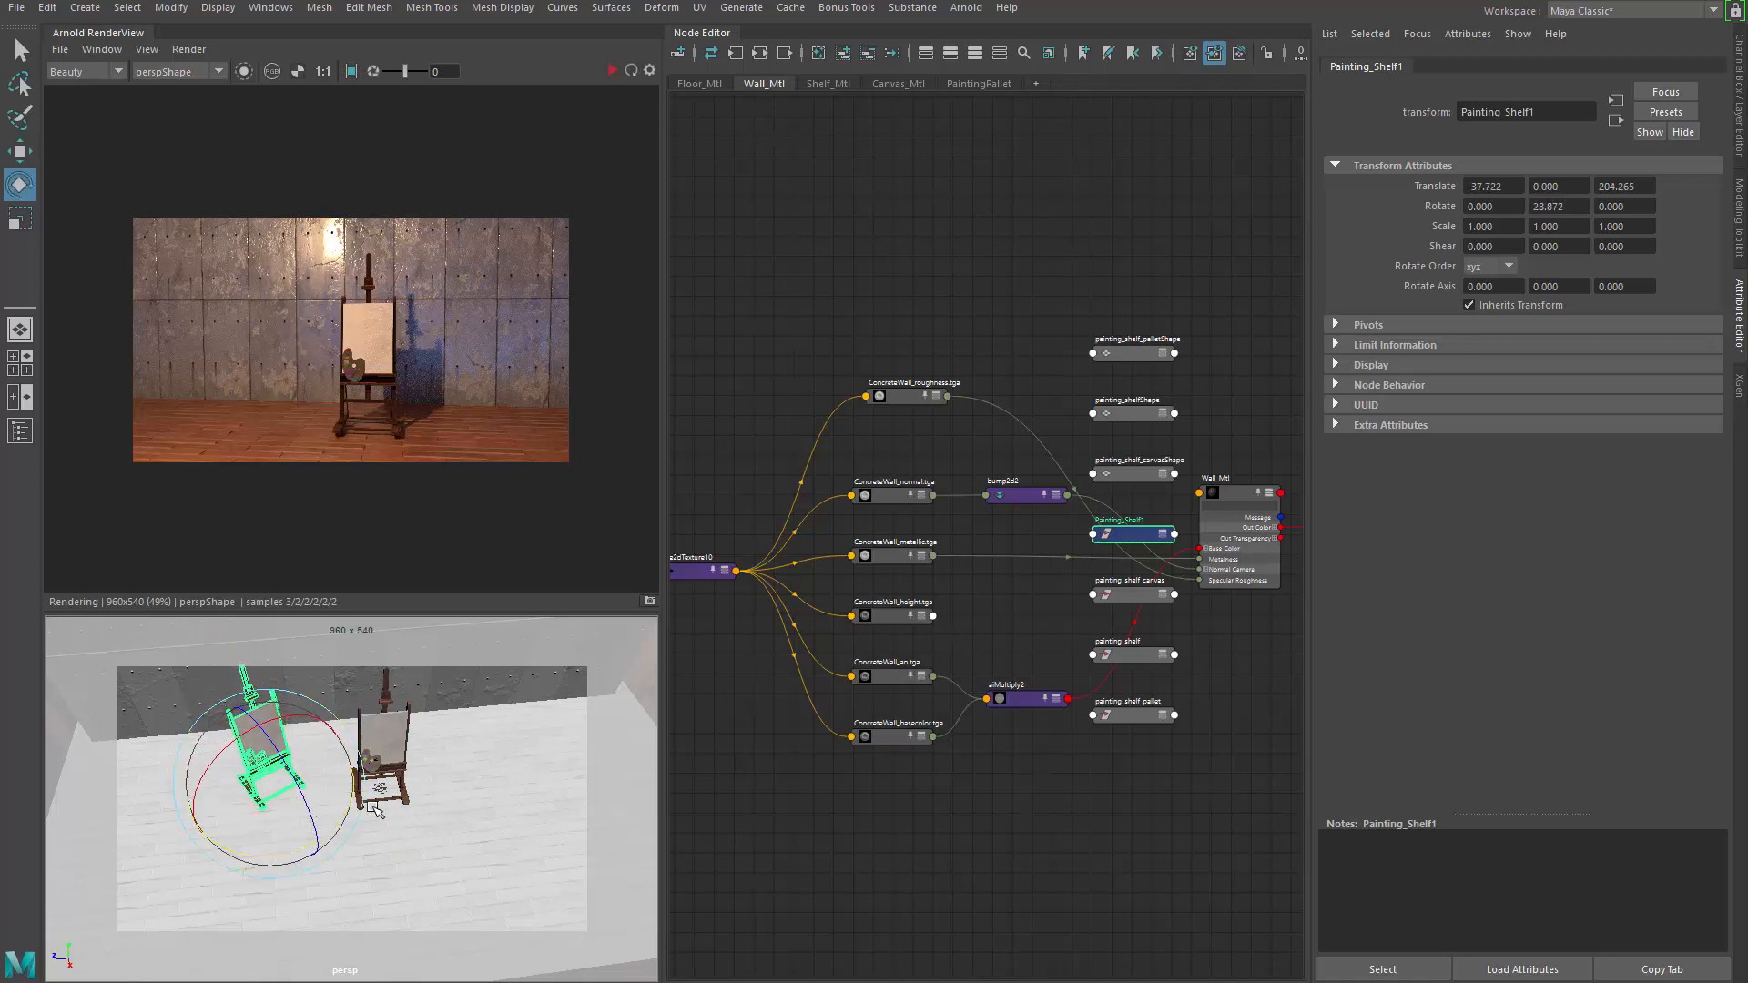
key("q")
Rotate the original Painting_Shelf to -43.435 and move it to 106.208, 0, -67.867
left_click(393, 761)
key("Up")
key("e")
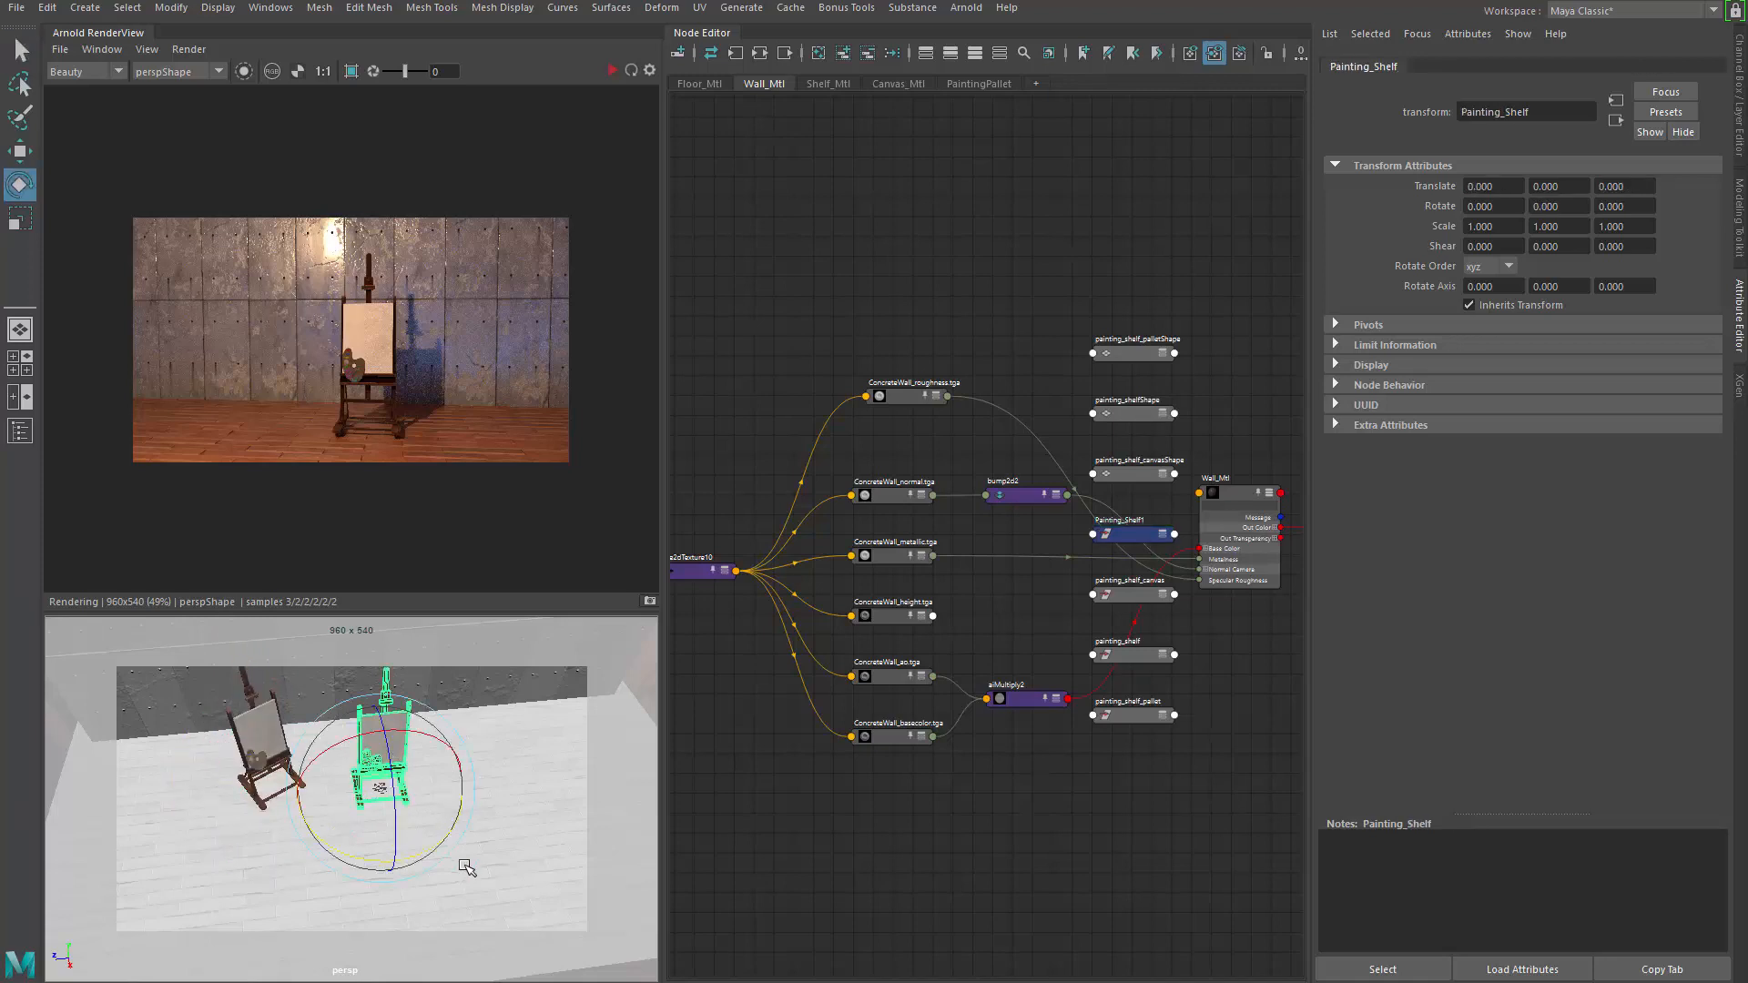
left_click_drag(444, 854, 406, 796)
key("w")
left_click_drag(470, 907, 406, 923)
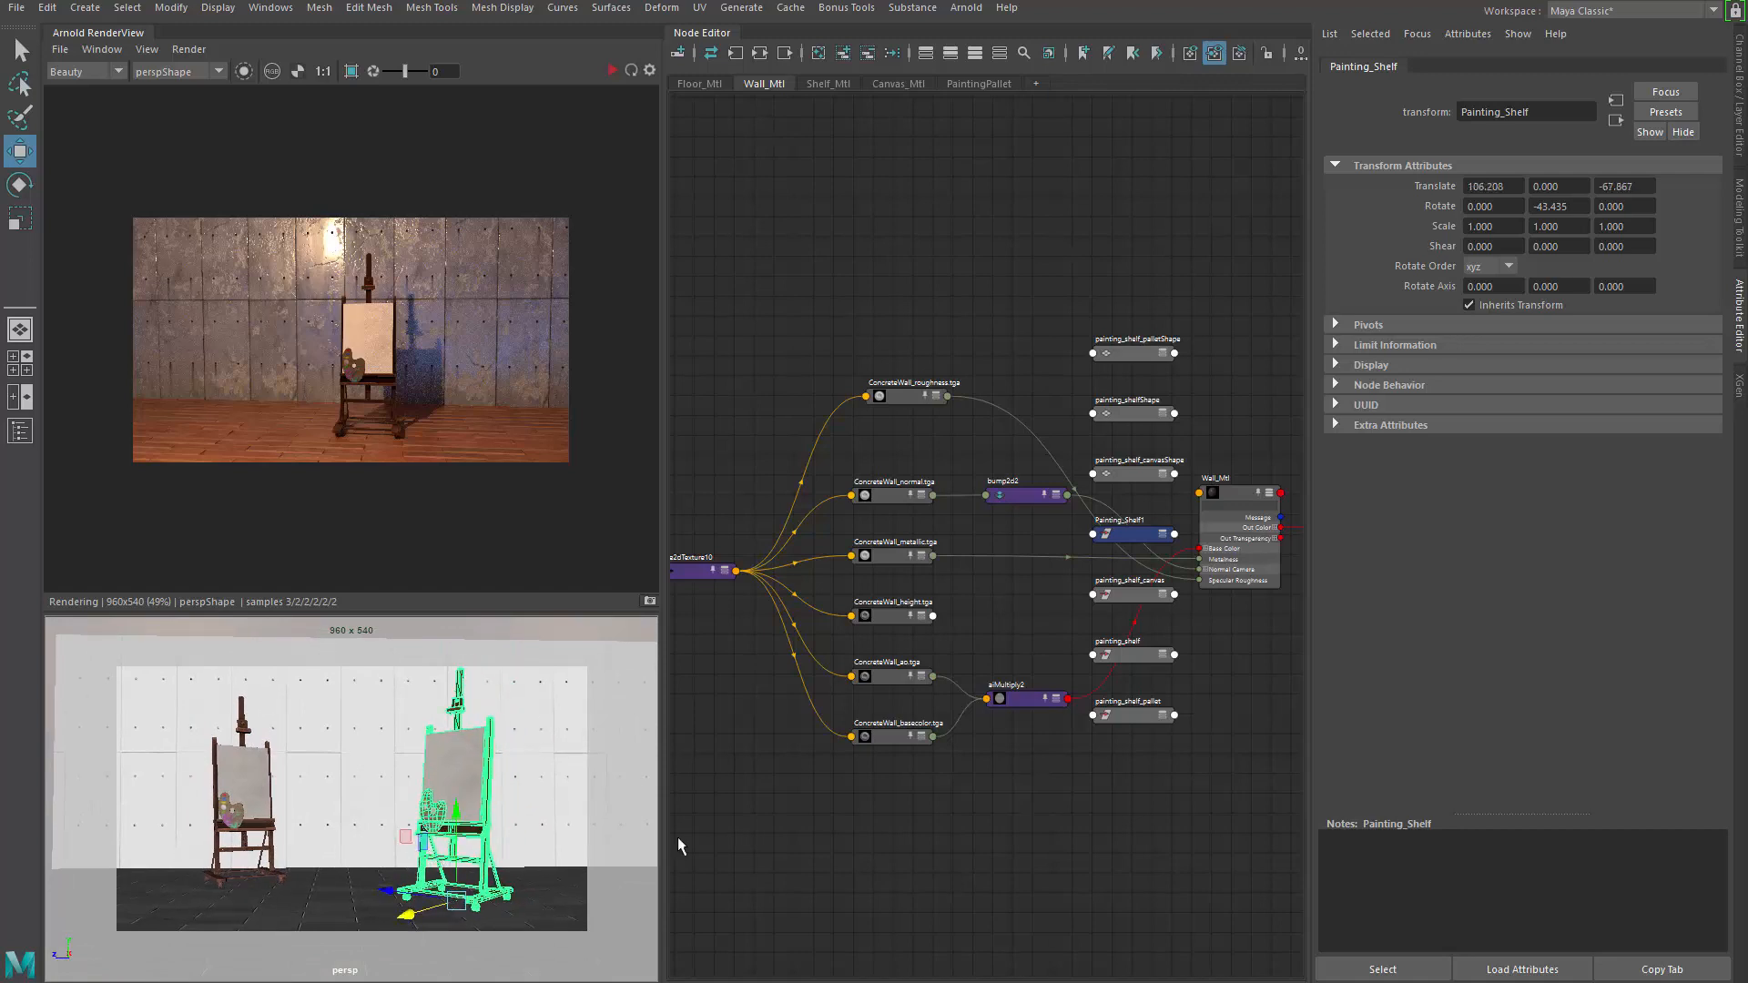
middle_click_drag(1171, 576, 1029, 563, "alt")
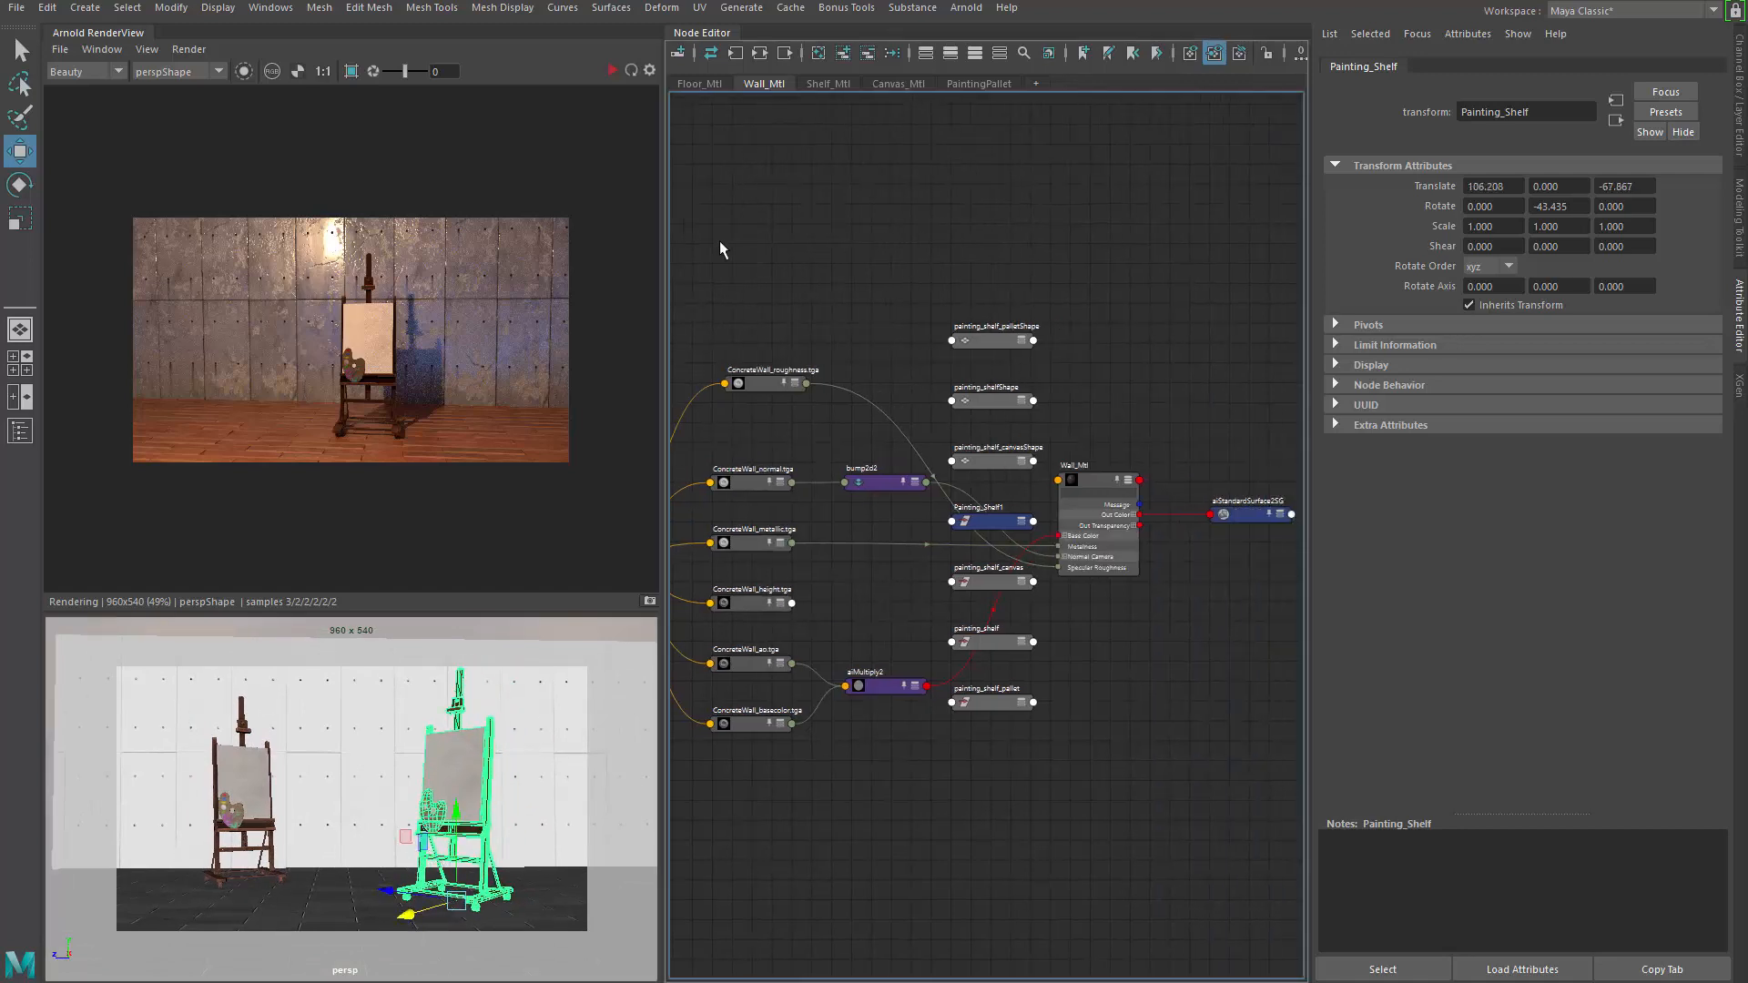
Show Wall_Mtl's input and output connections, then re-render both easels in Arnold
left_click(845, 56)
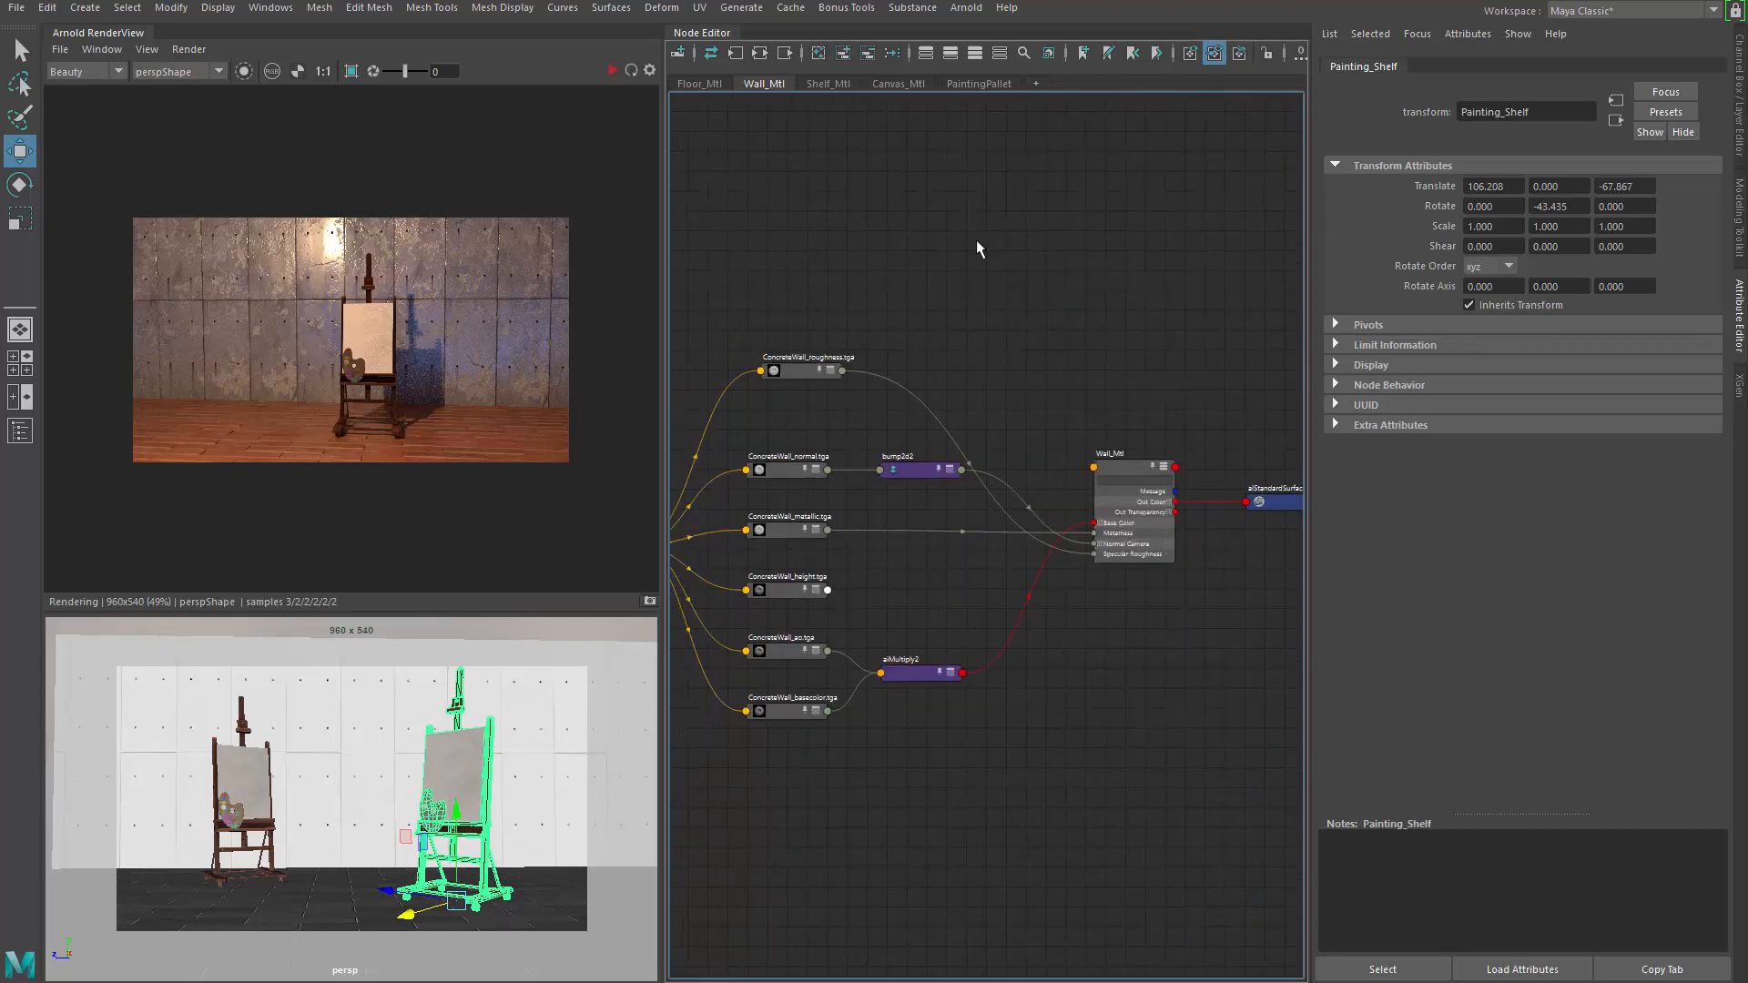
scroll(960, 259, "up", 3)
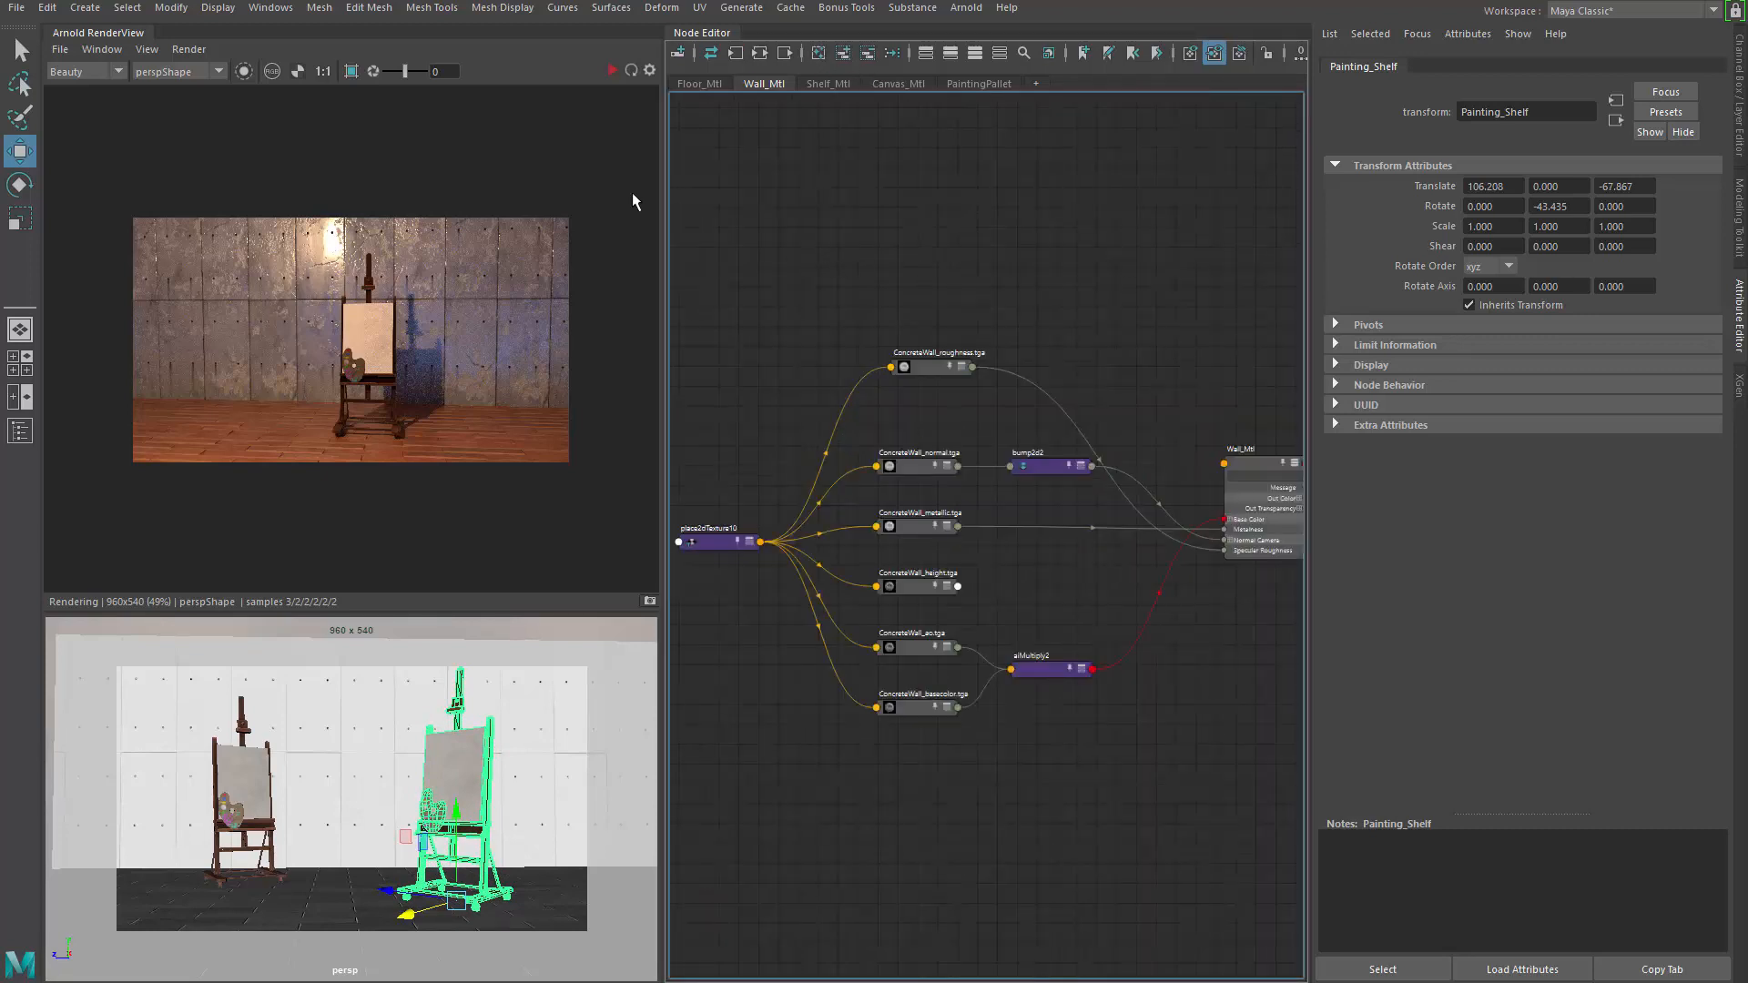
left_click(613, 73)
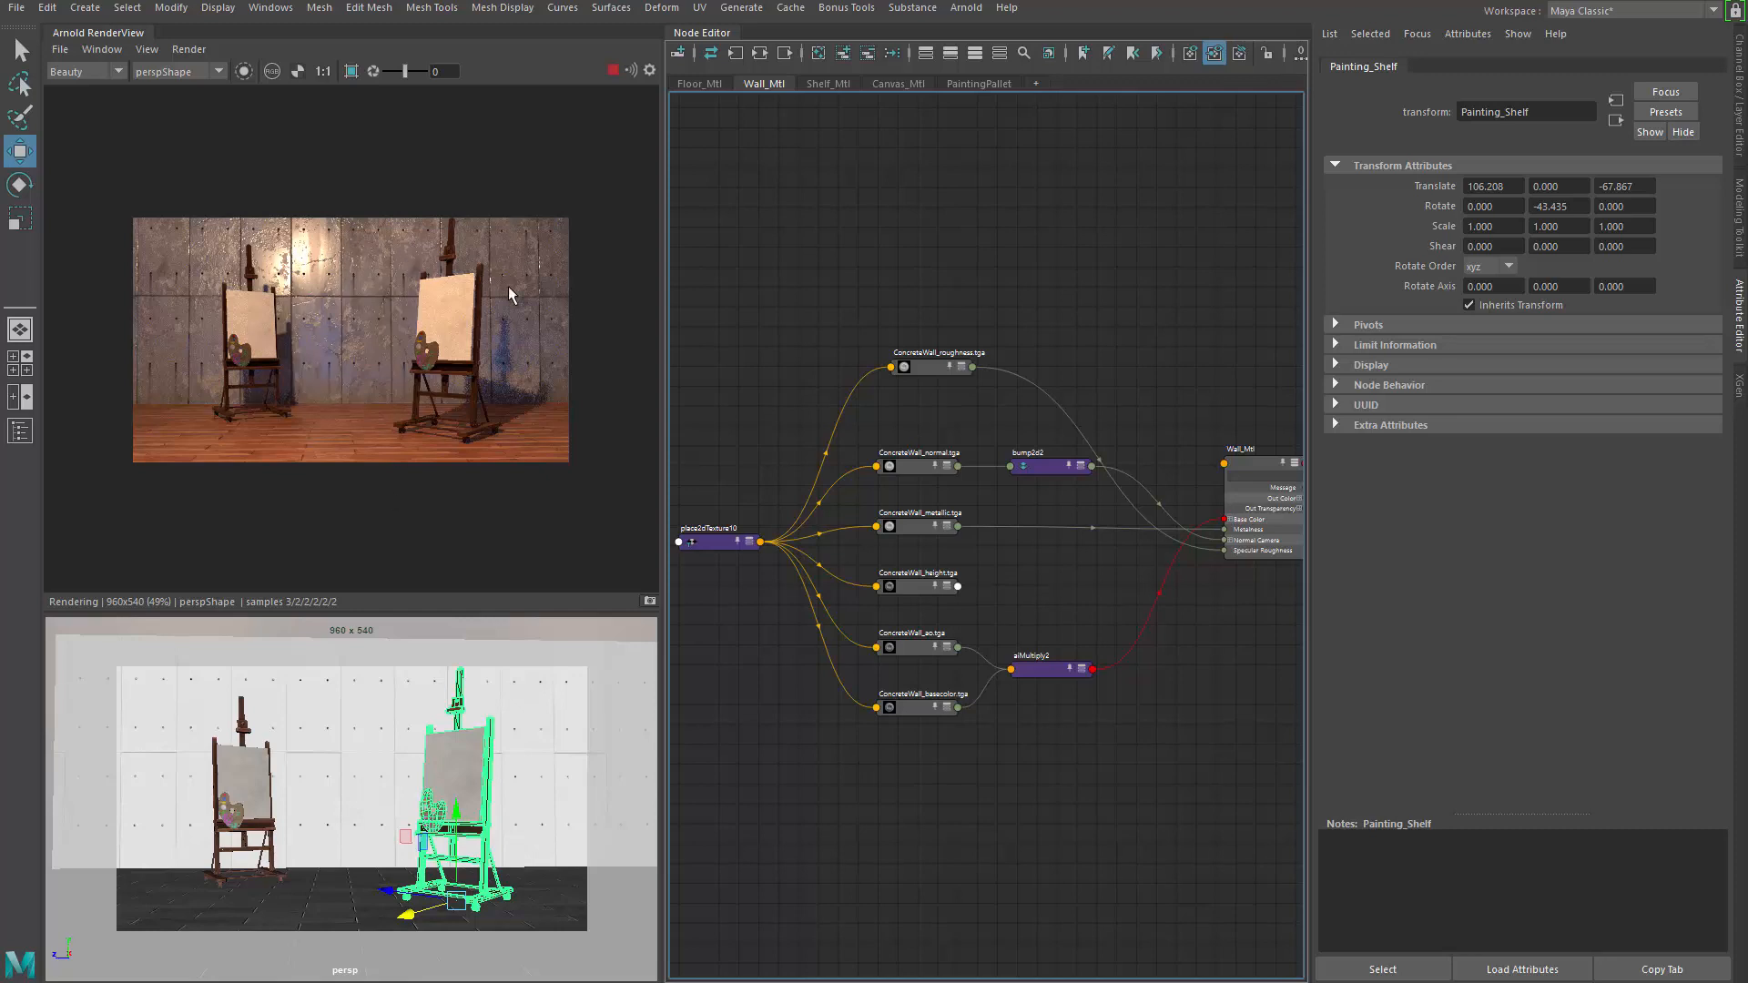
scroll(508, 286, "up", 6)
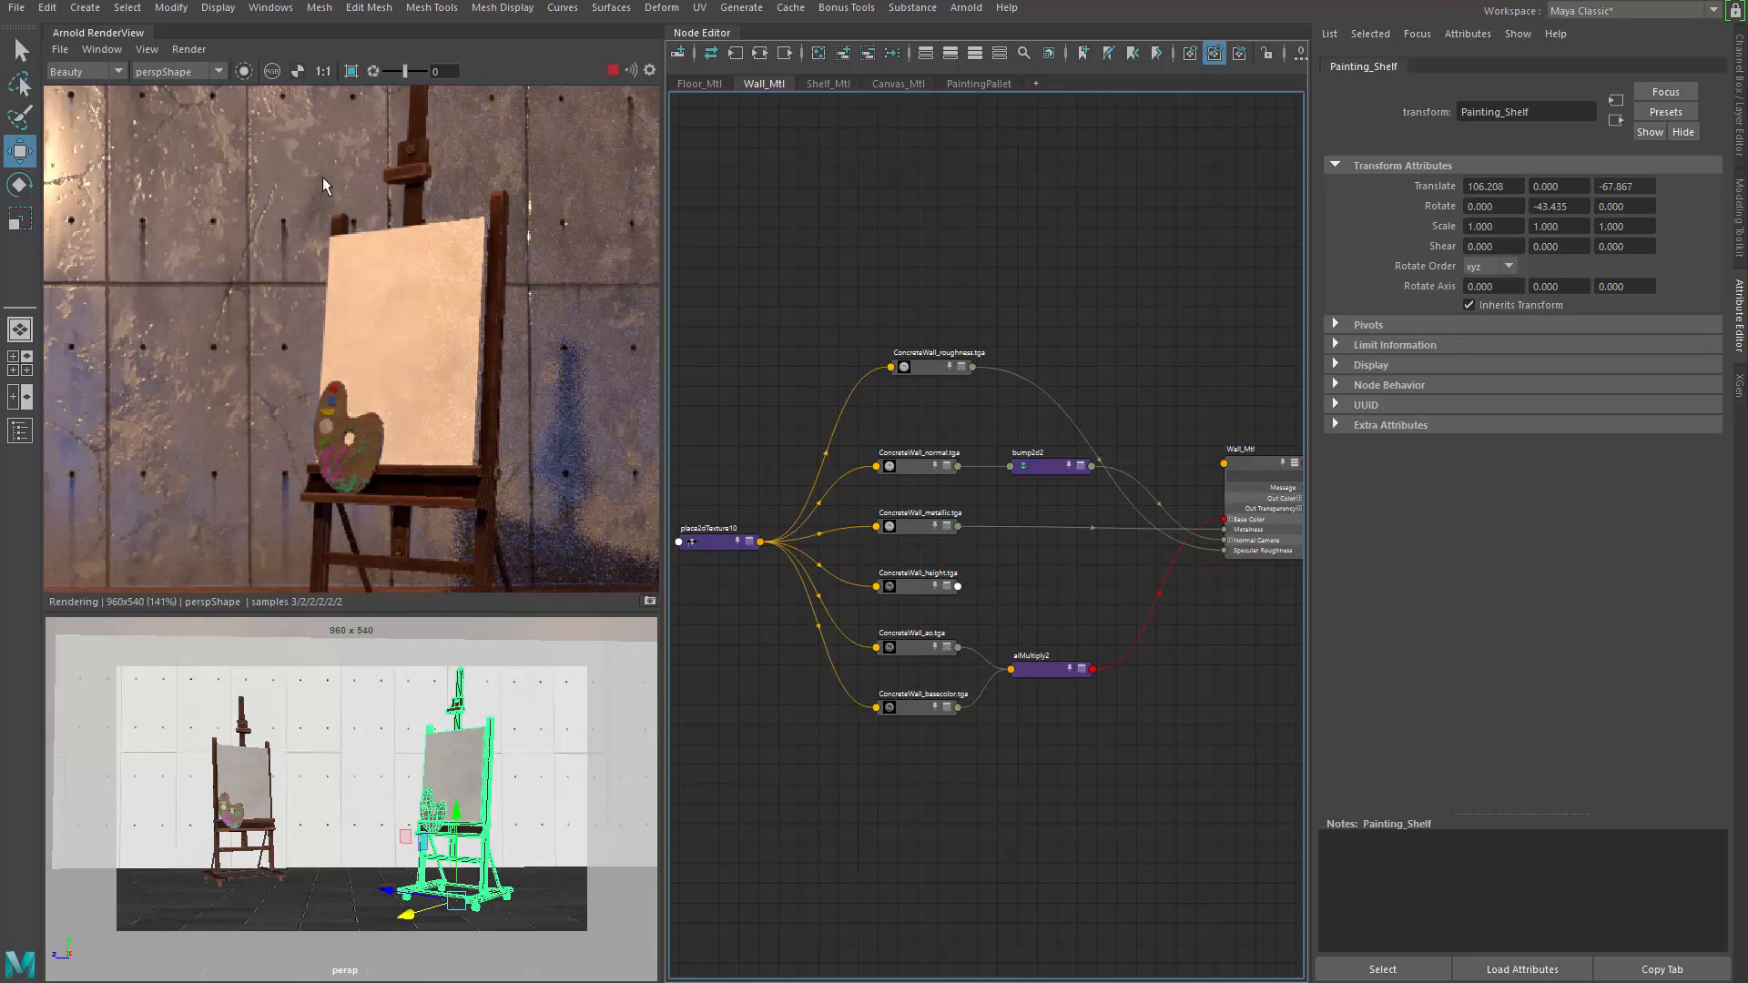
left_click_drag(271, 407, 403, 313, "alt")
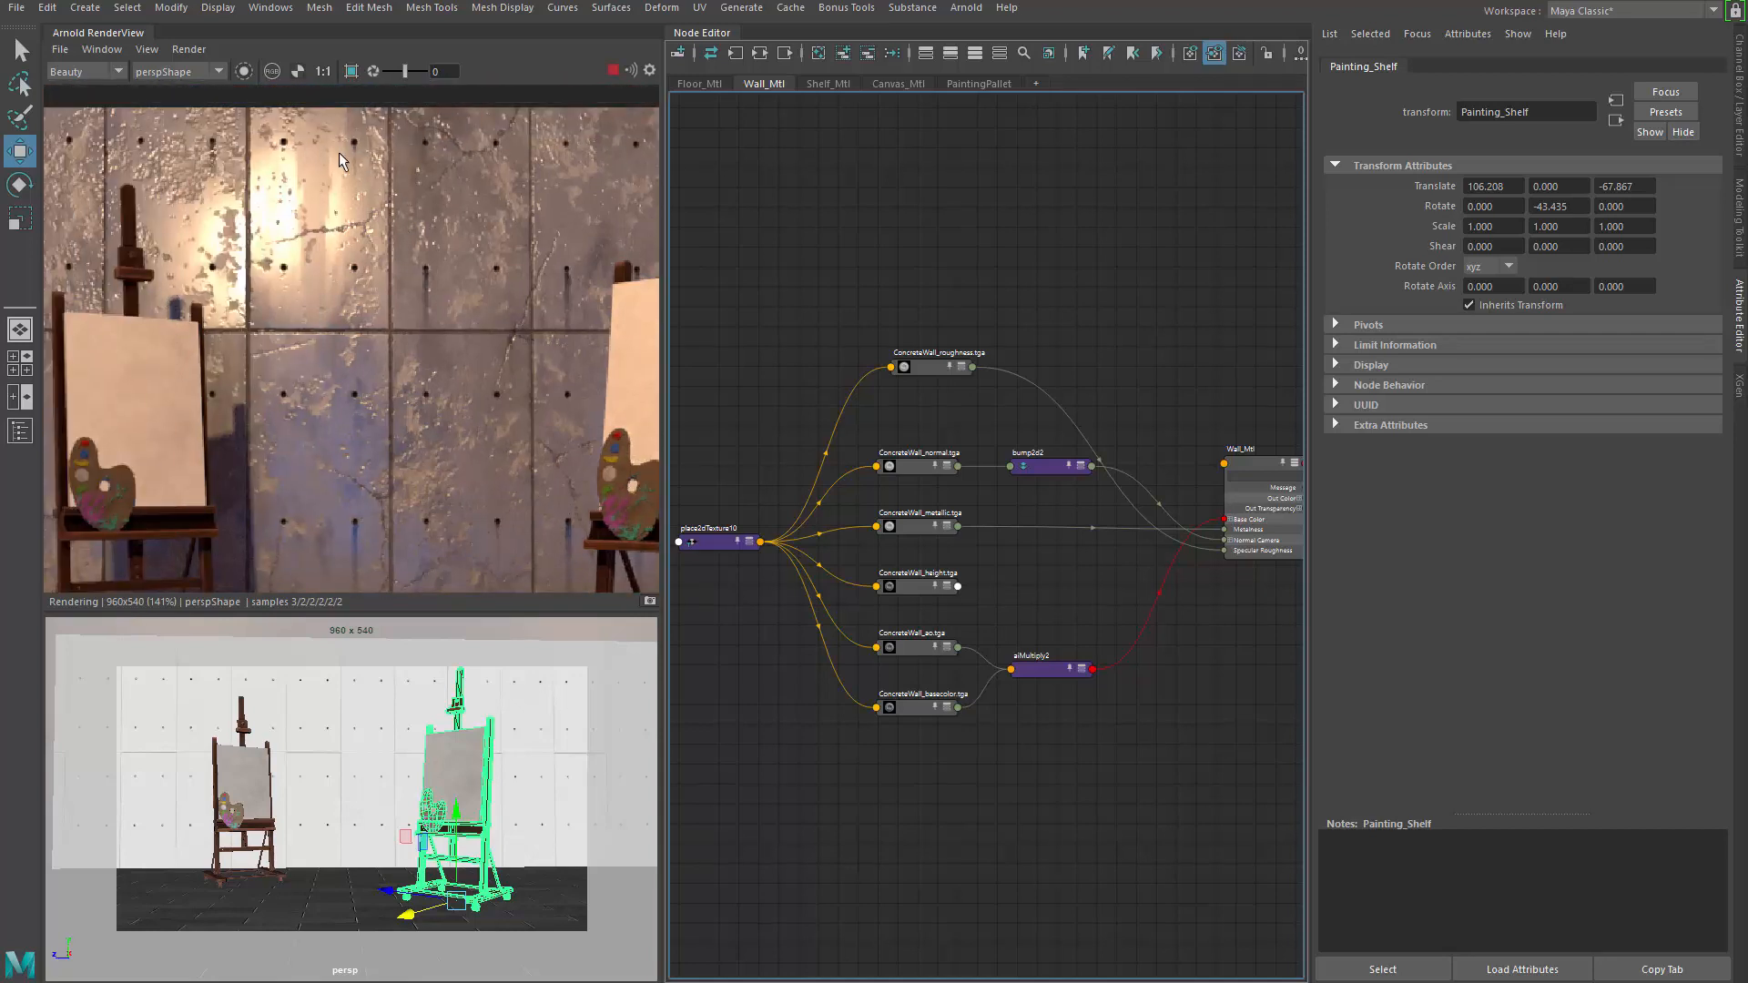
scroll(279, 379, "down", 3)
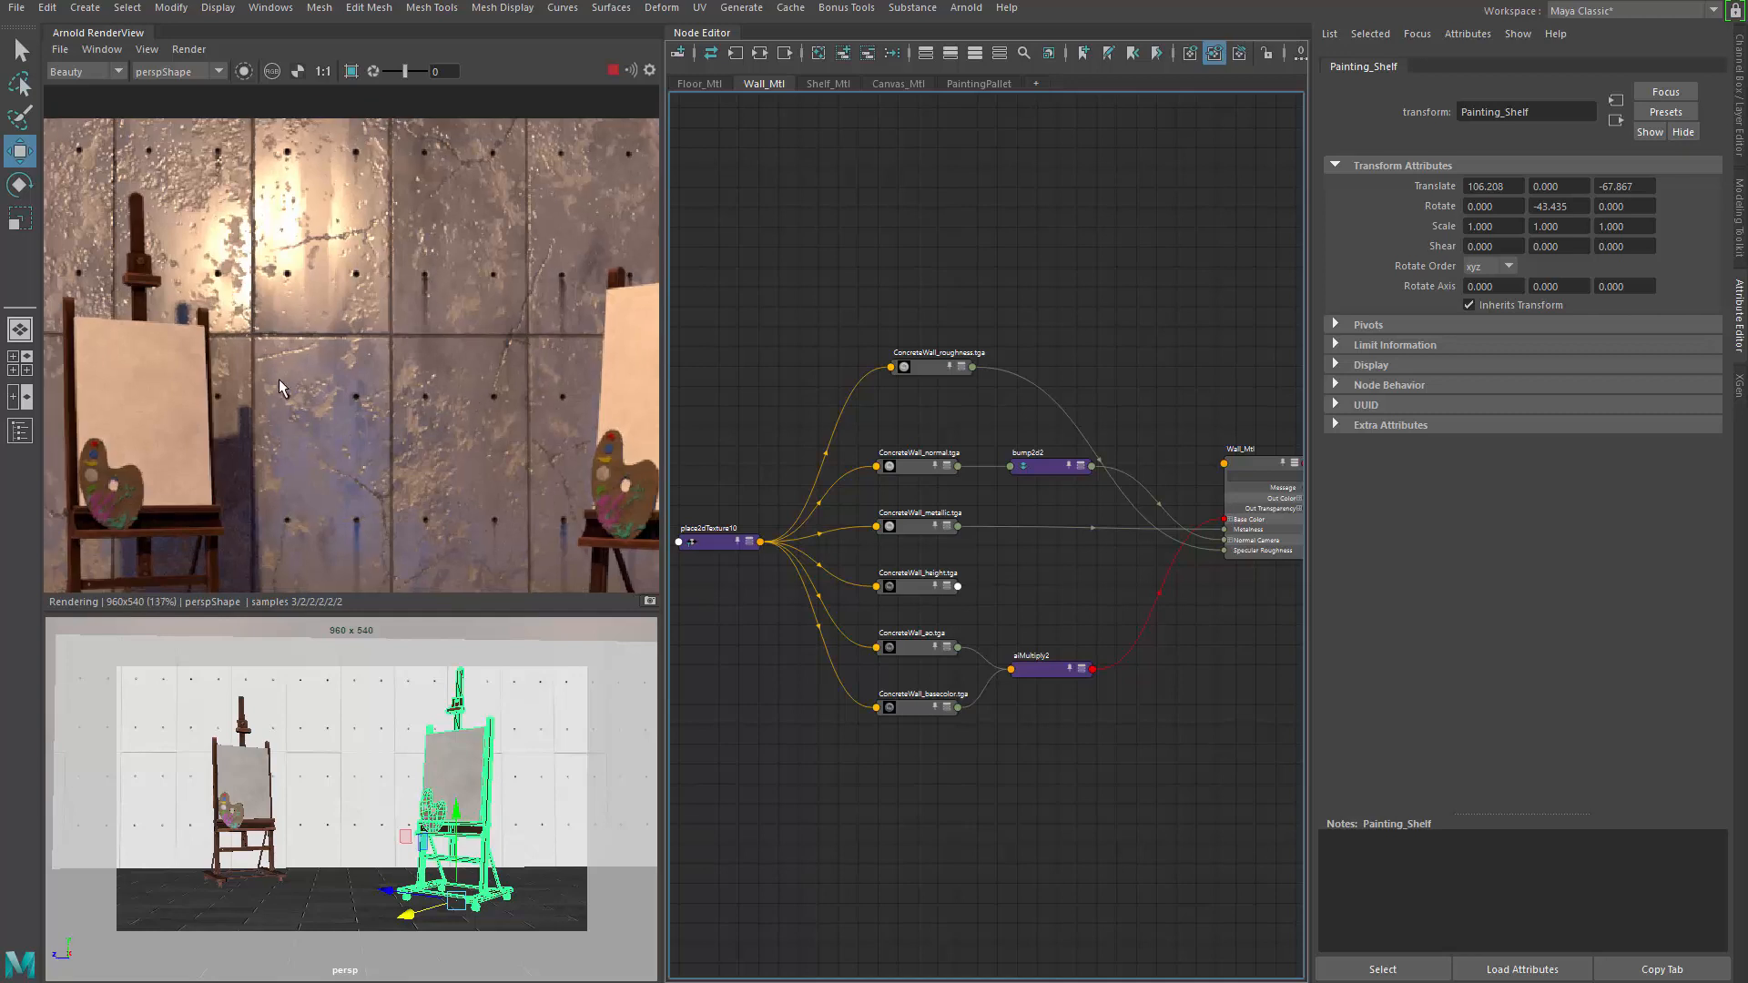
scroll(326, 400, "down", 1)
middle_click_drag(437, 456, 383, 311)
scroll(255, 333, "down", 1)
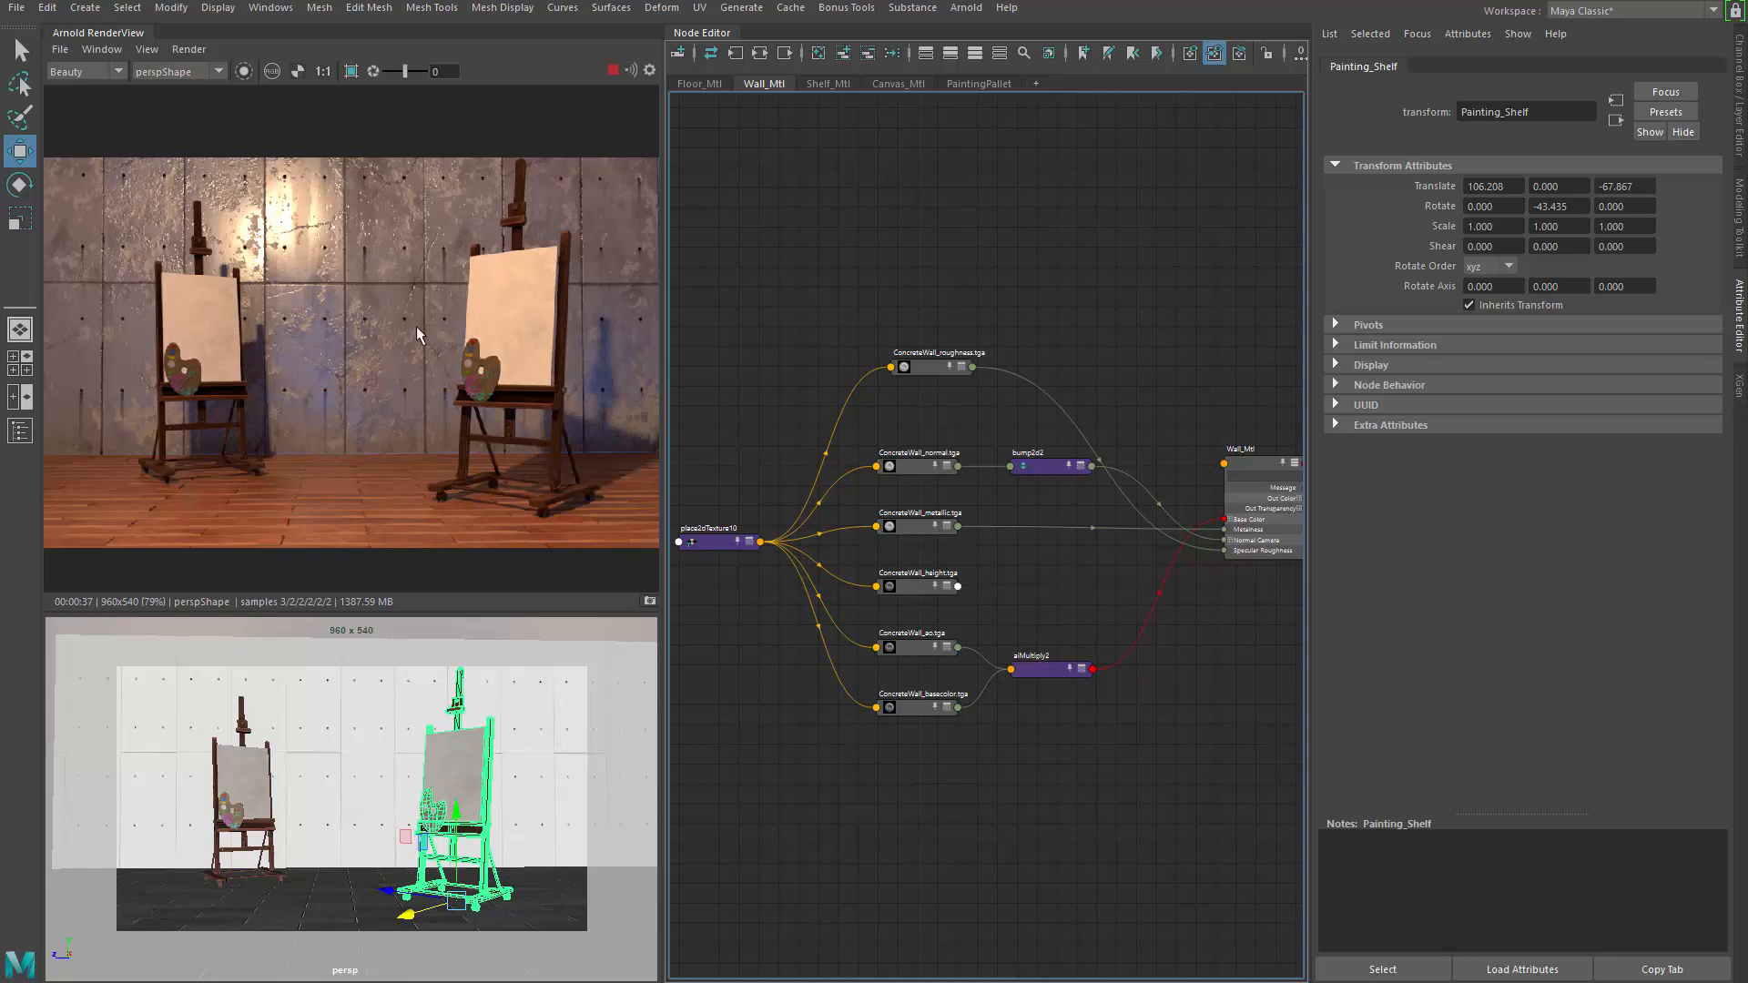
Load ConcreteWall_roughness in the Attribute Editor and inspect the concrete wall in the zoomed render
left_click(916, 379)
left_click(901, 372)
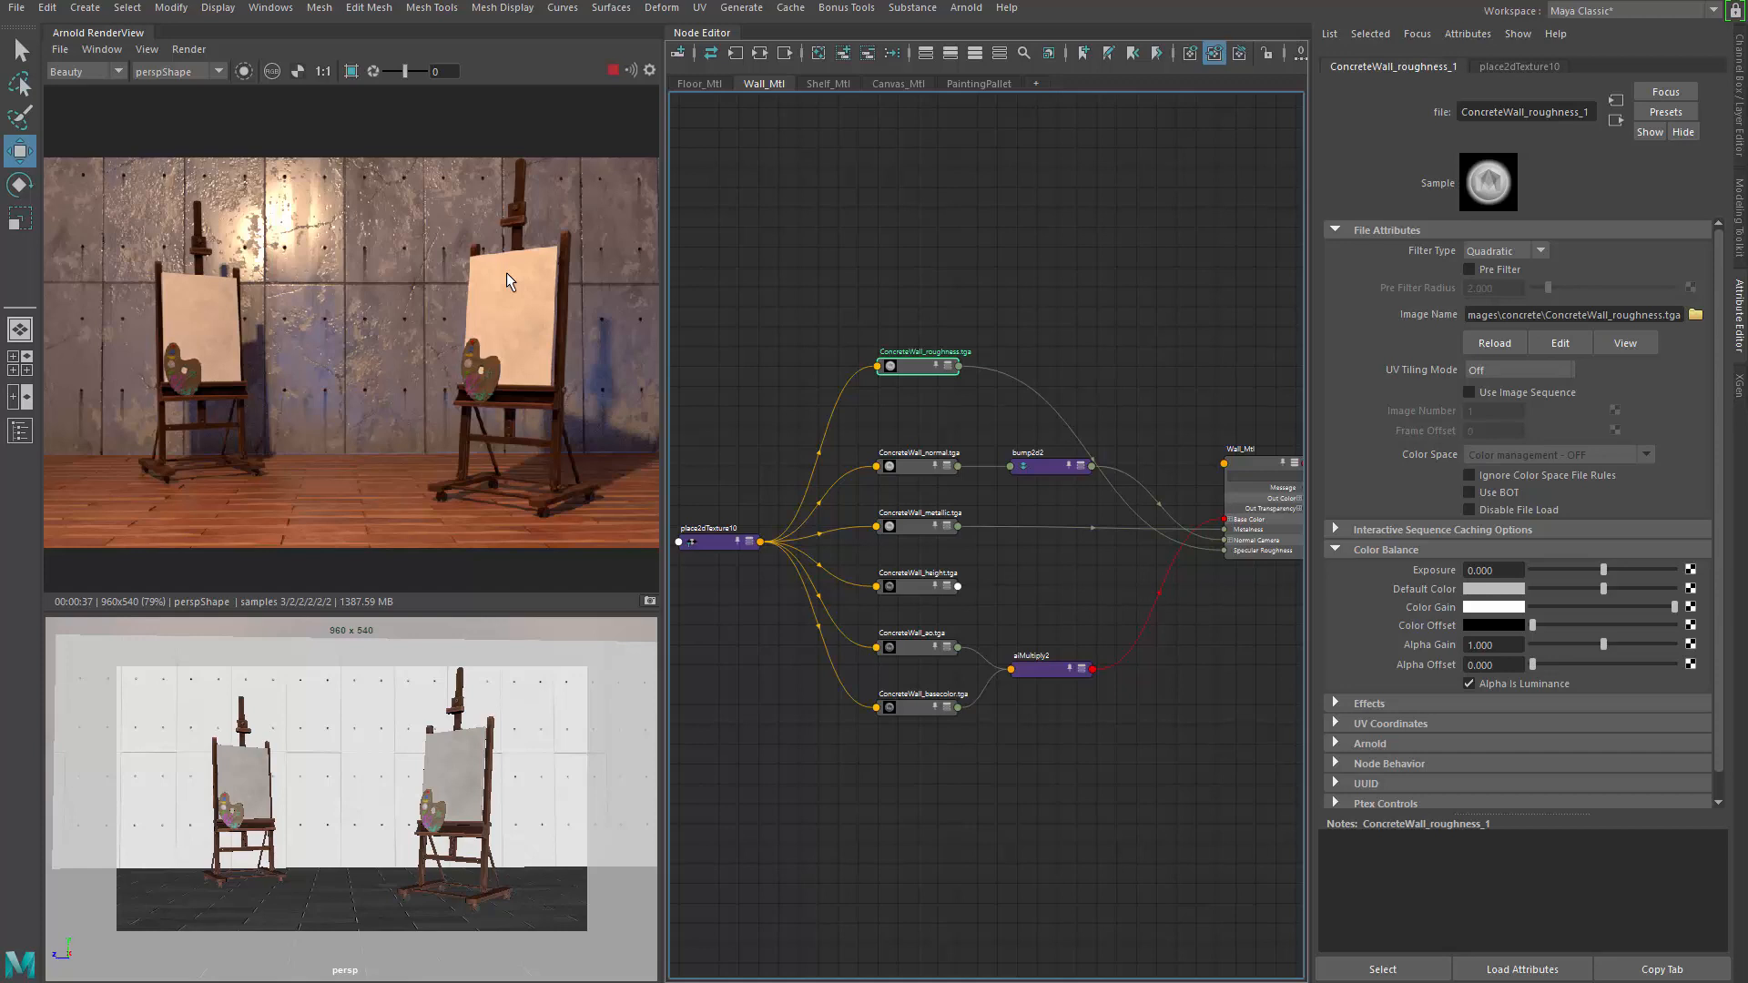
scroll(294, 210, "up", 1)
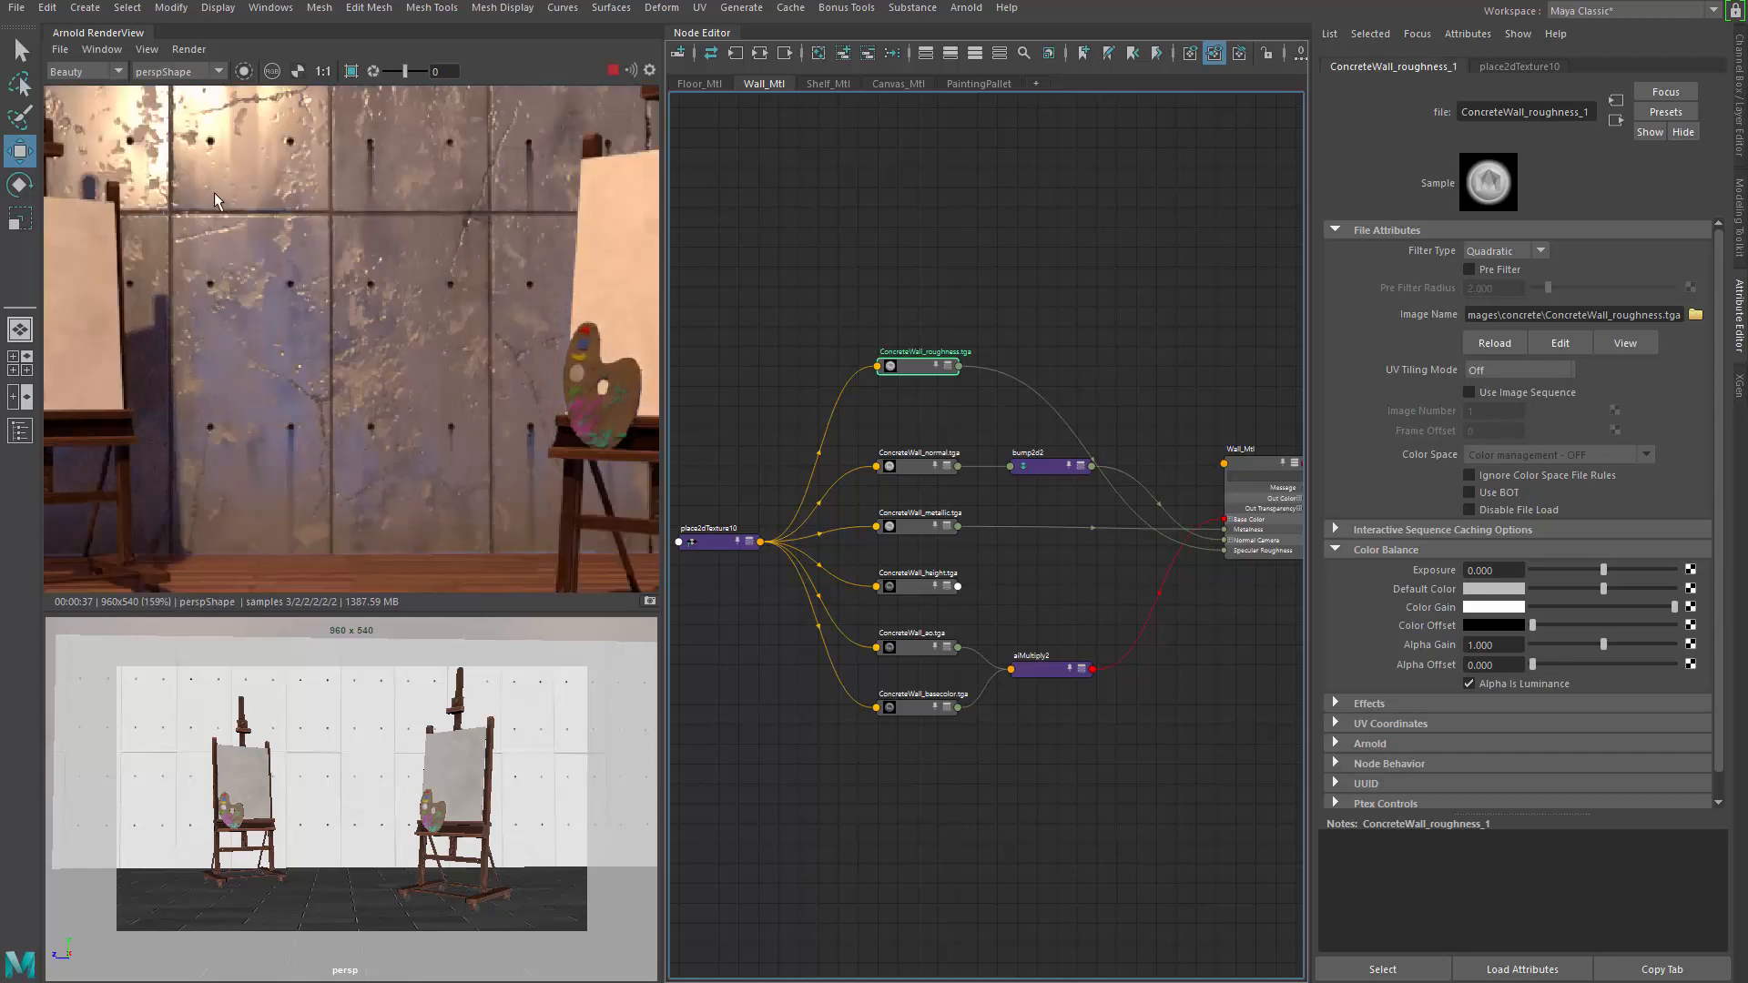
middle_click_drag(295, 210, 396, 416)
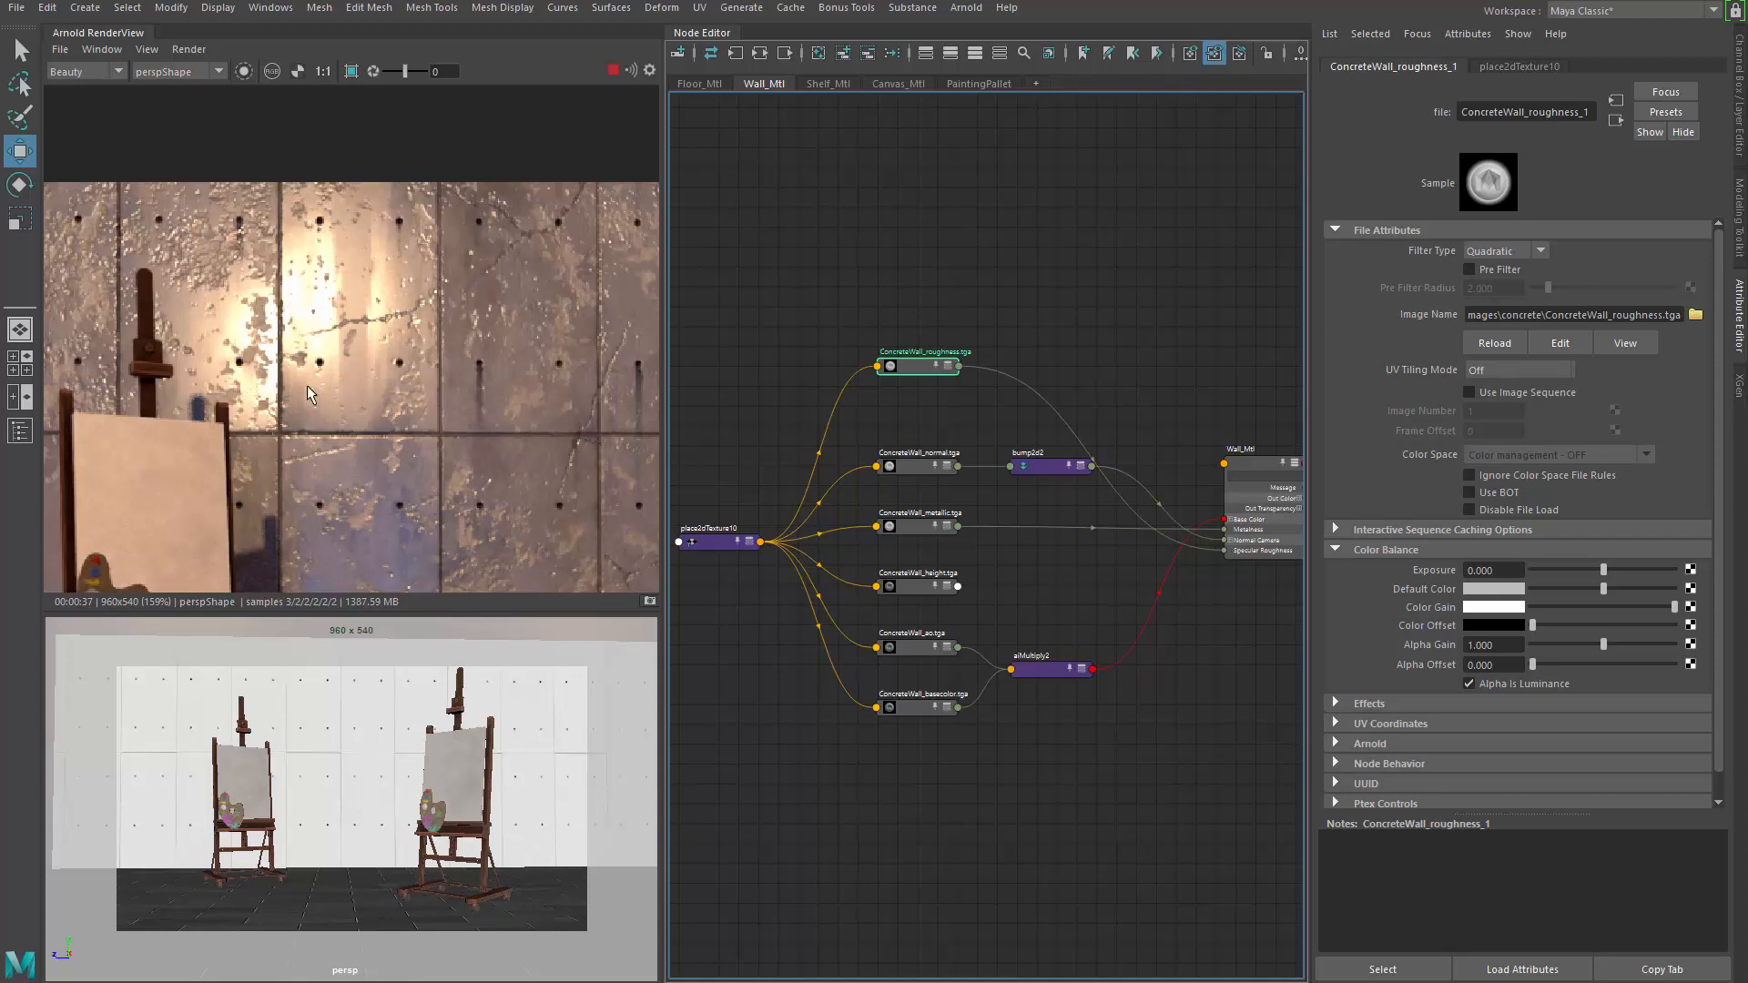
Pan and zoom the render image to examine the right easel
middle_click_drag(627, 403, 385, 406, "alt")
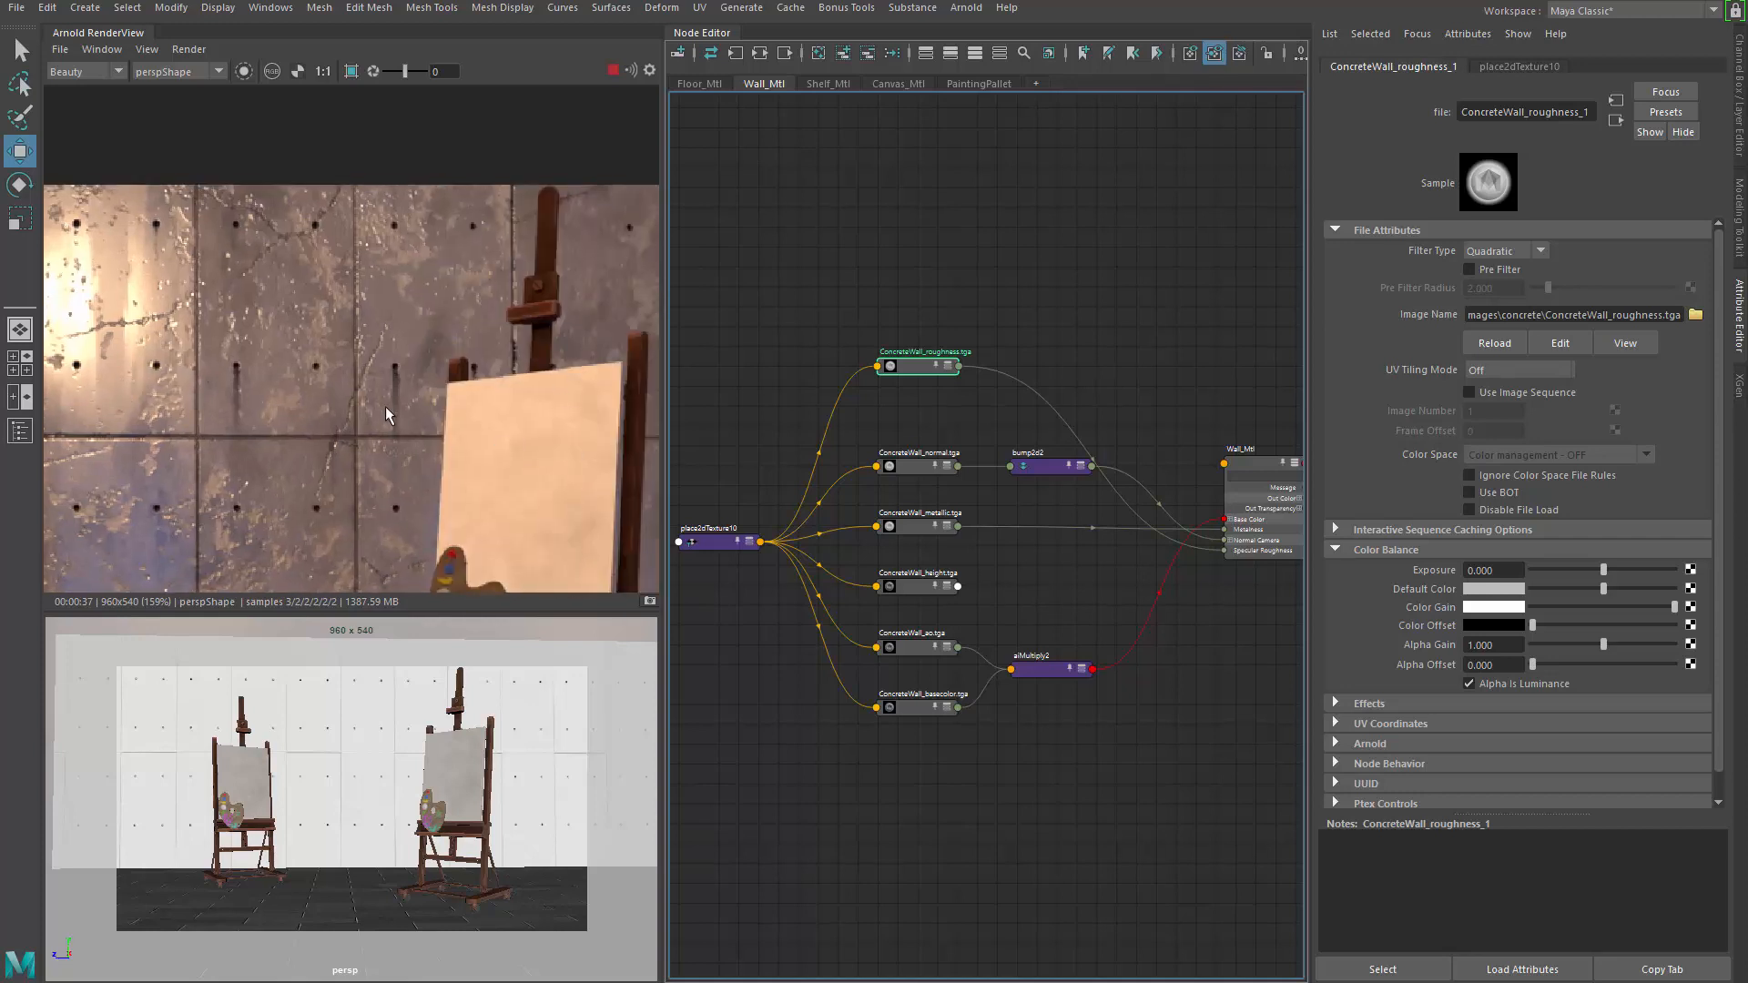
scroll(371, 412, "down", 3)
scroll(398, 362, "down", 4)
middle_click_drag(434, 470, 404, 349, "alt")
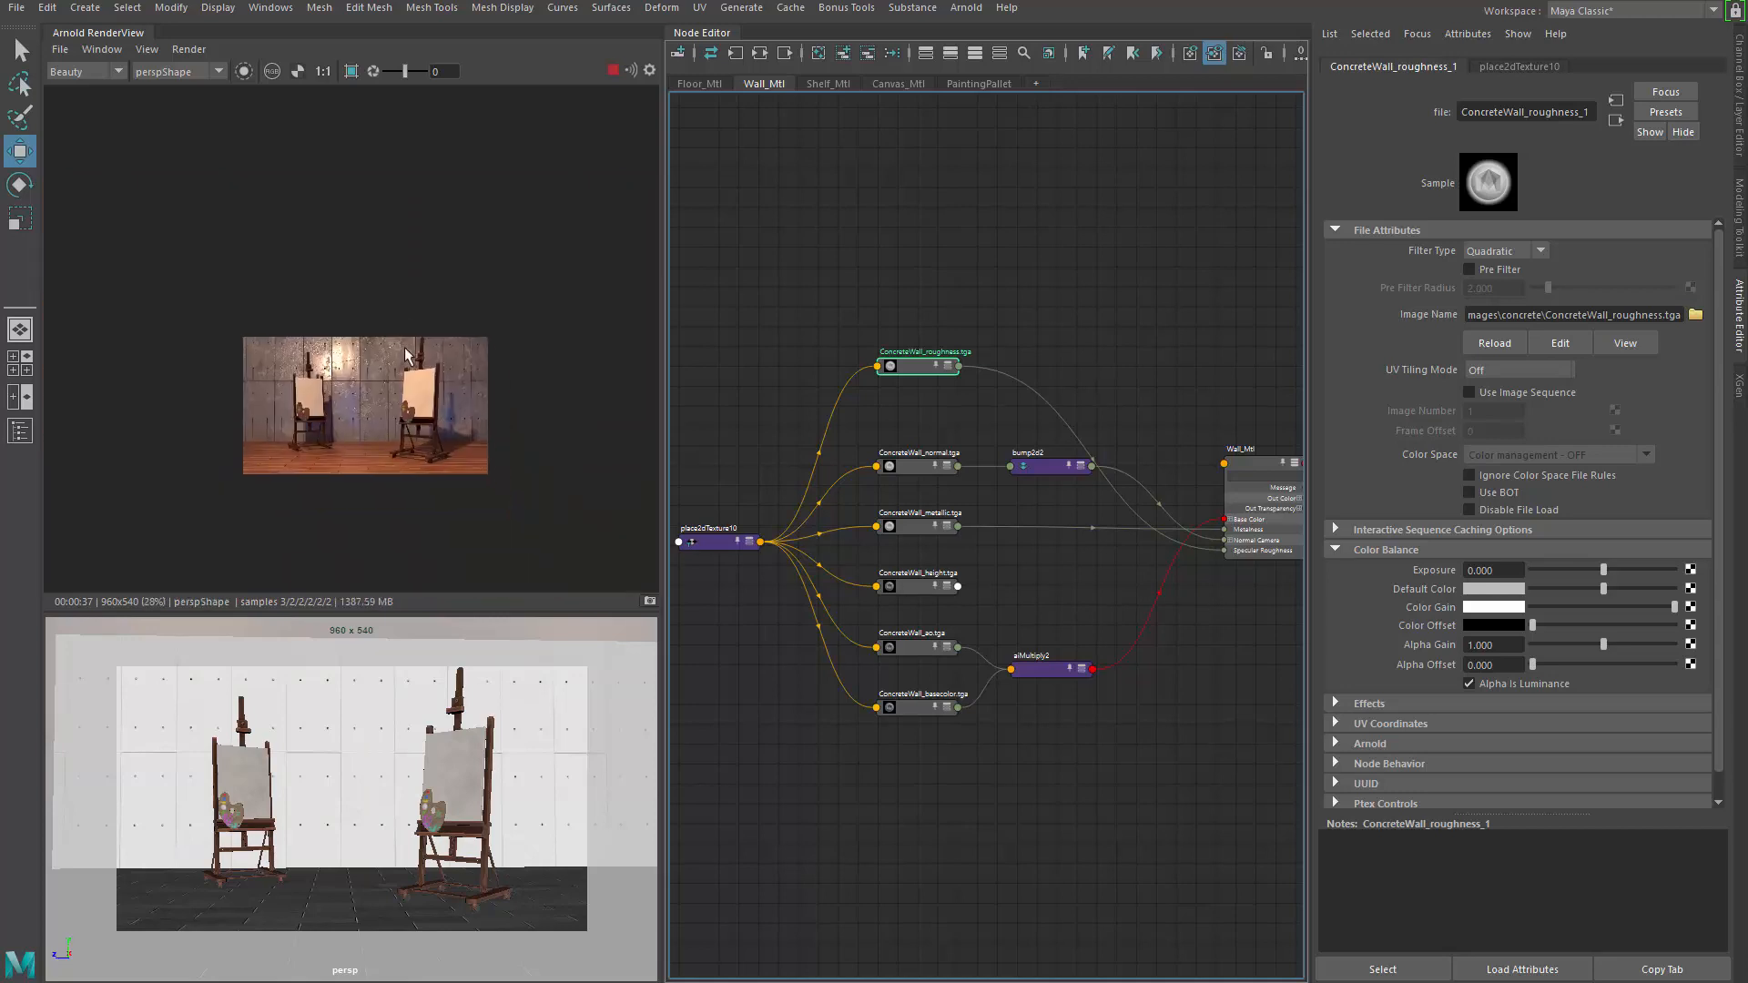
scroll(423, 430, "up", 2)
middle_click_drag(423, 430, 408, 375, "alt")
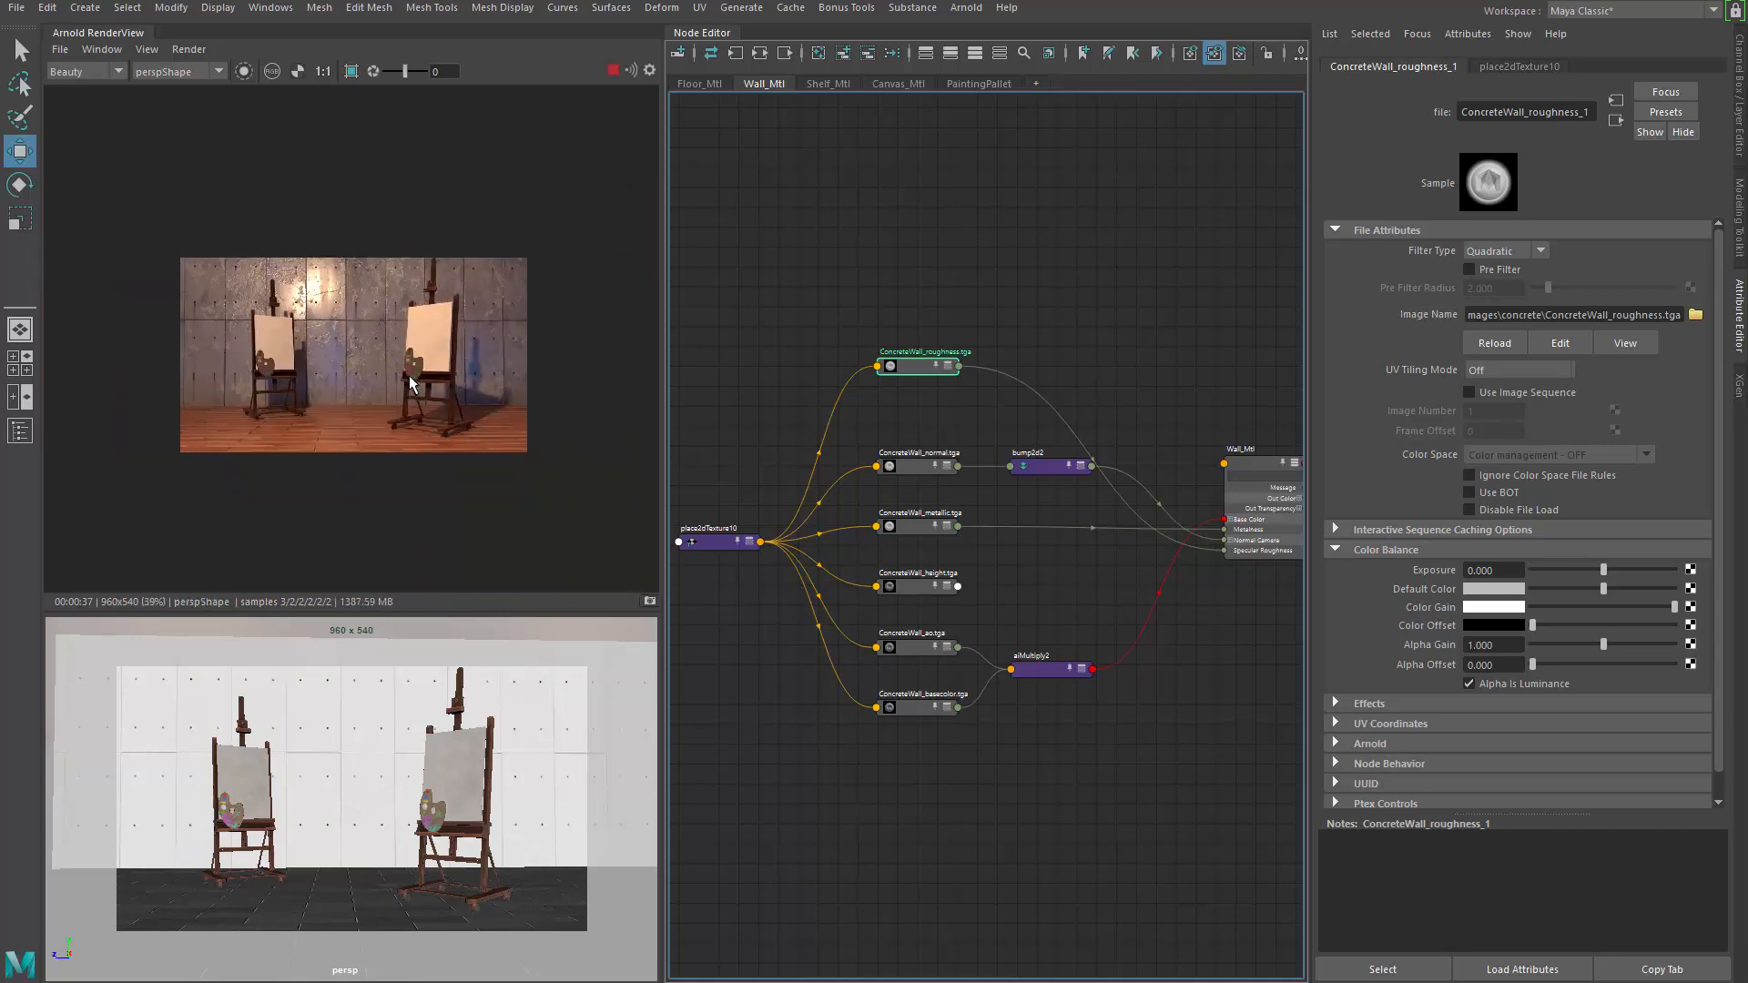
scroll(390, 384, "down", 1)
scroll(391, 385, "up", 3)
scroll(391, 385, "down", 1)
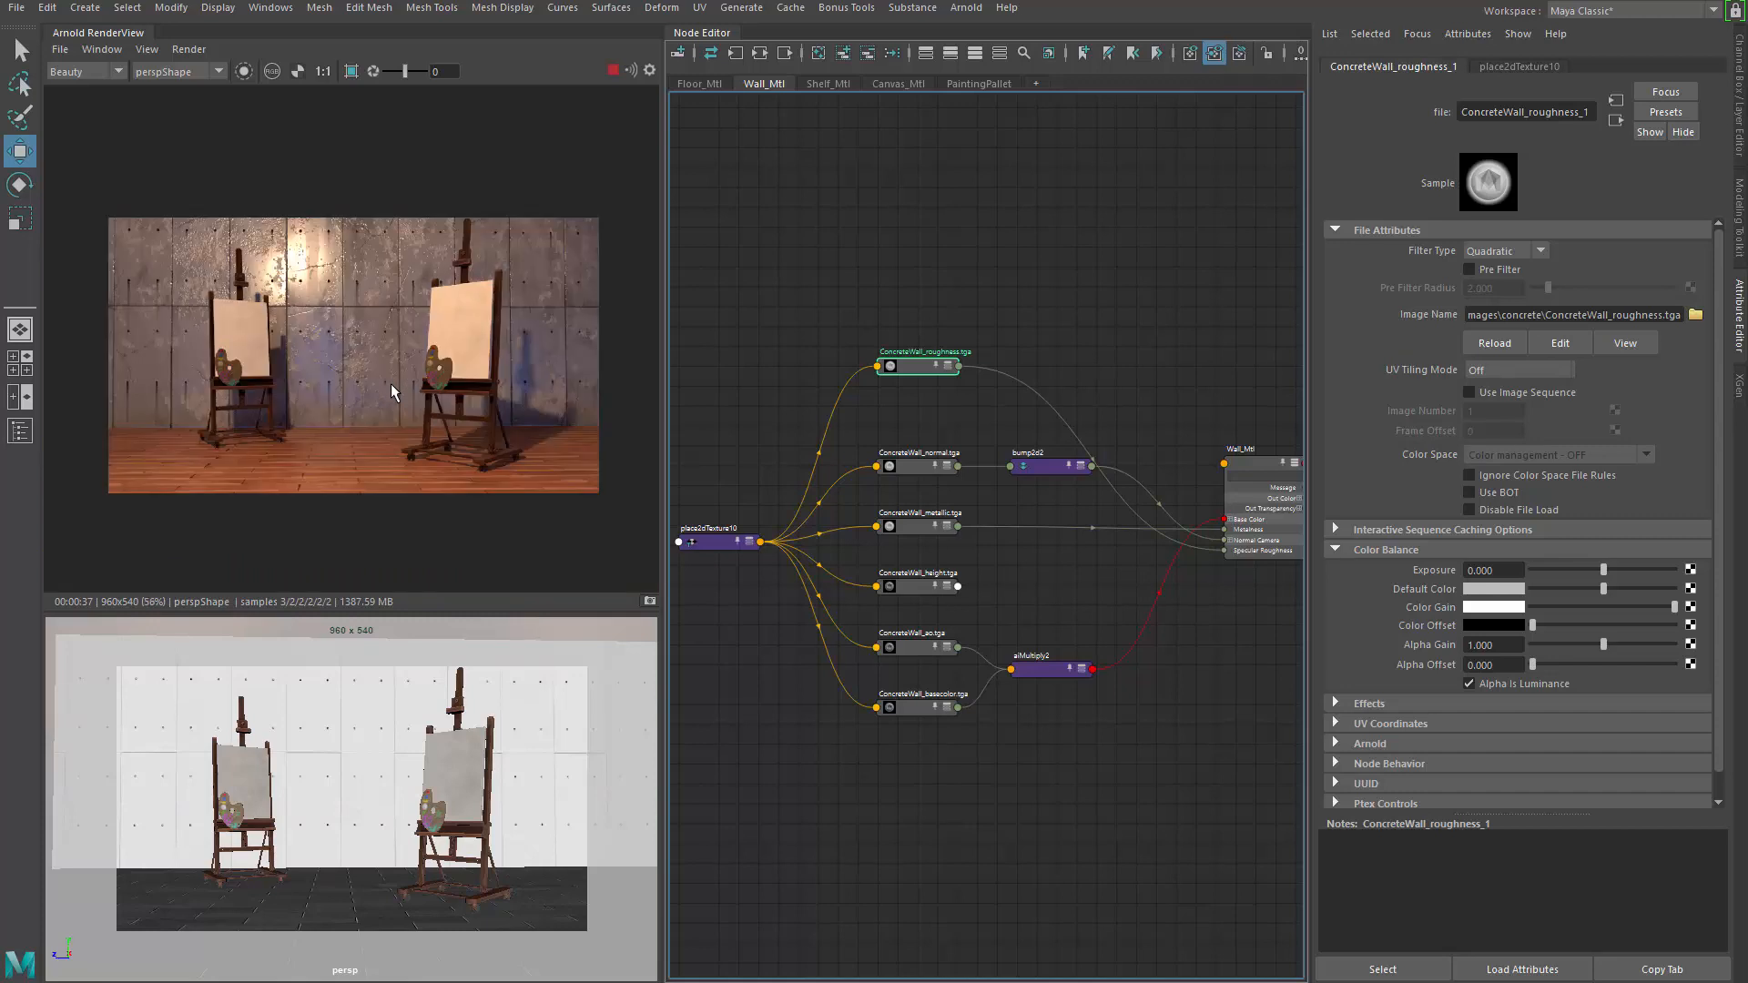
scroll(997, 419, "up", 3)
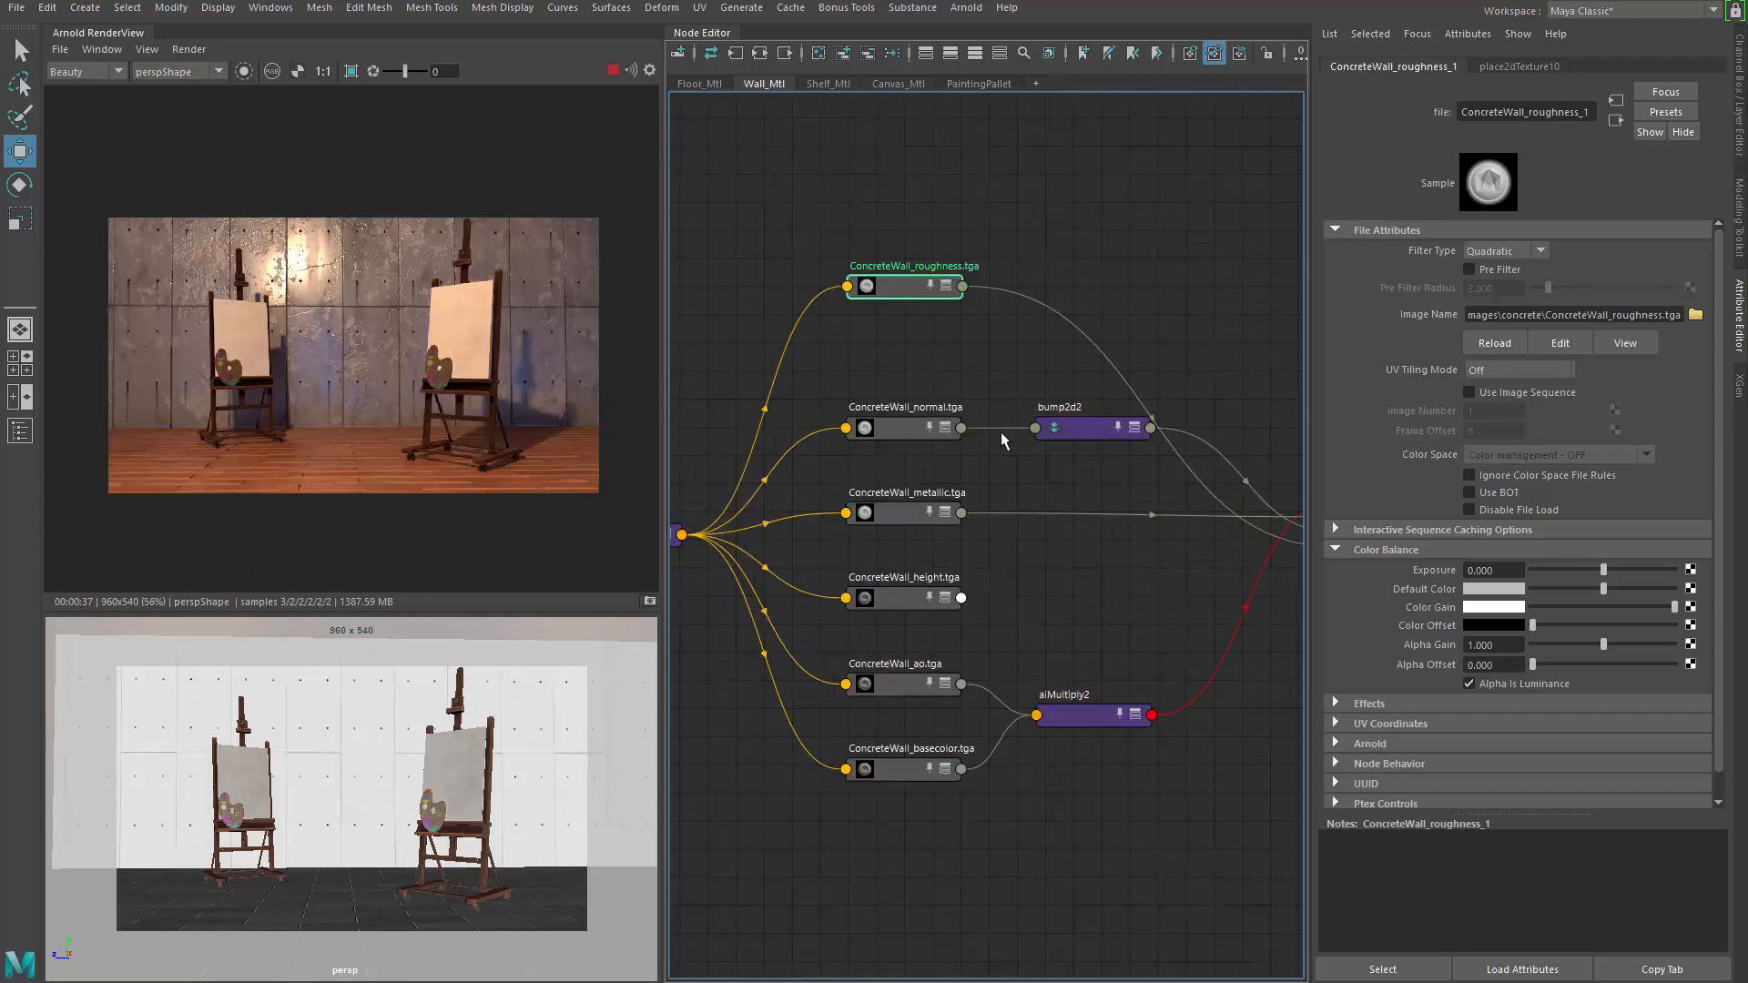
Pan the wall graph to the Wall_Mtl node, then switch to the Shelf_Mtl network
middle_click_drag(1051, 508, 902, 490, "alt")
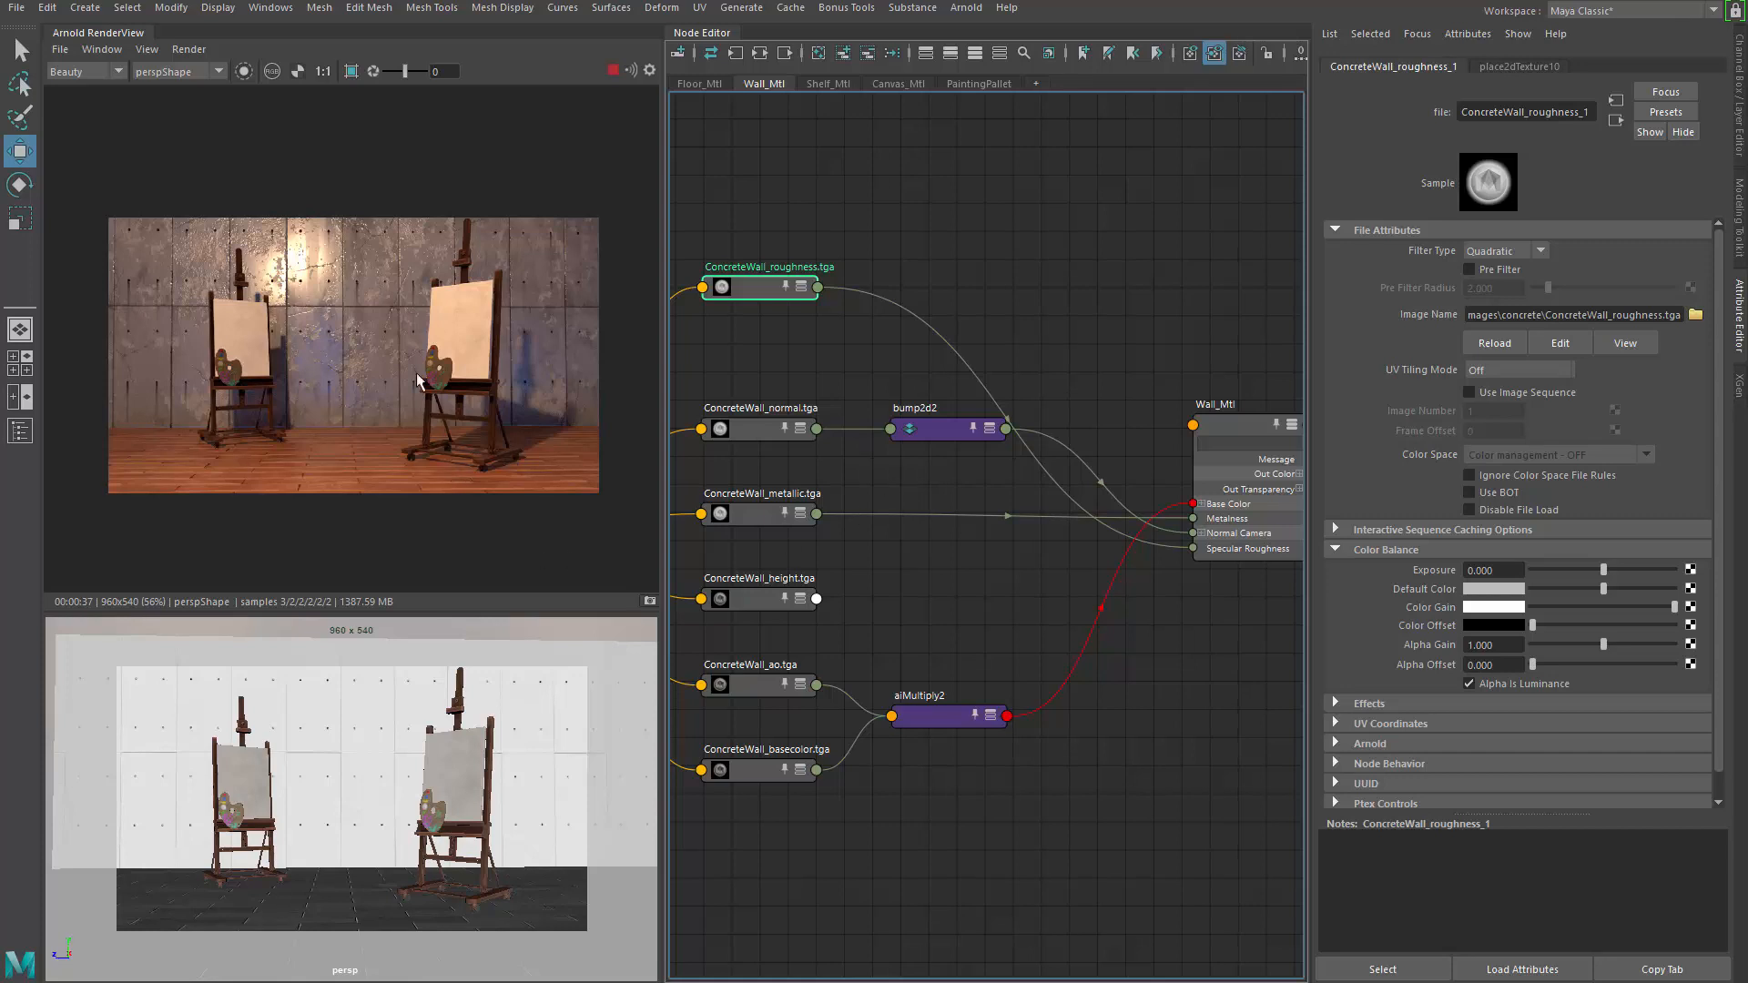
middle_click_drag(834, 356, 883, 371, "alt")
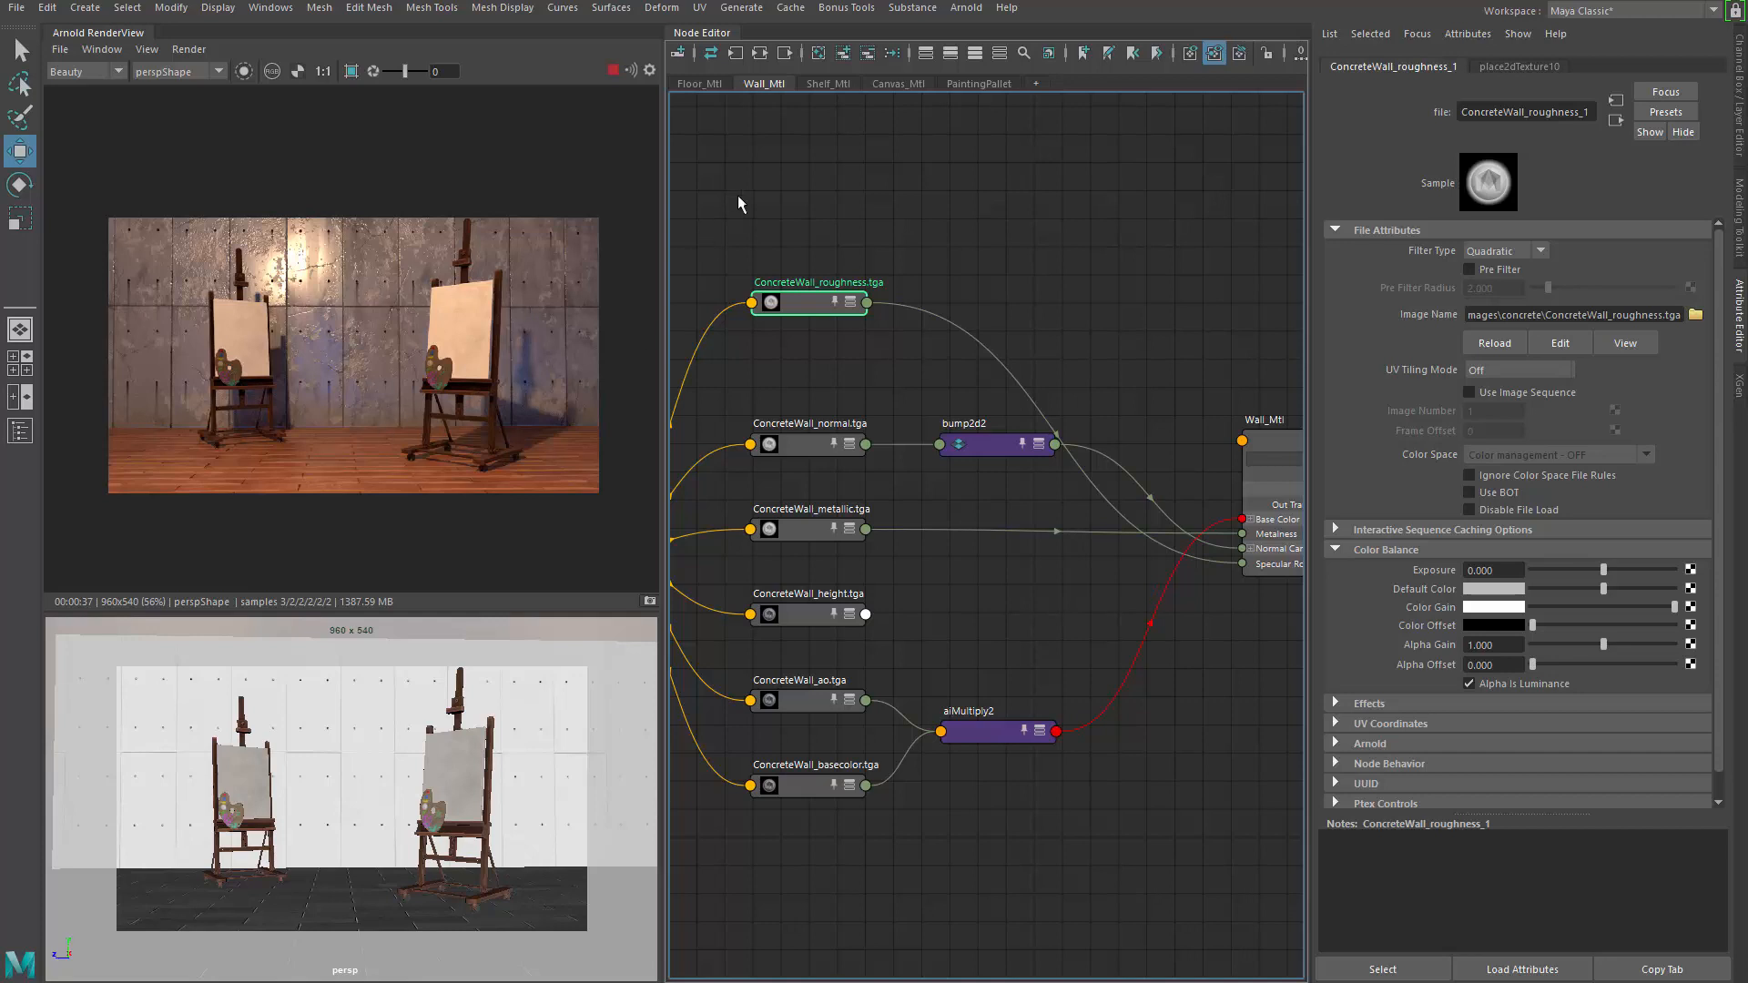
middle_click_drag(738, 197, 855, 144, "alt")
left_click(828, 84)
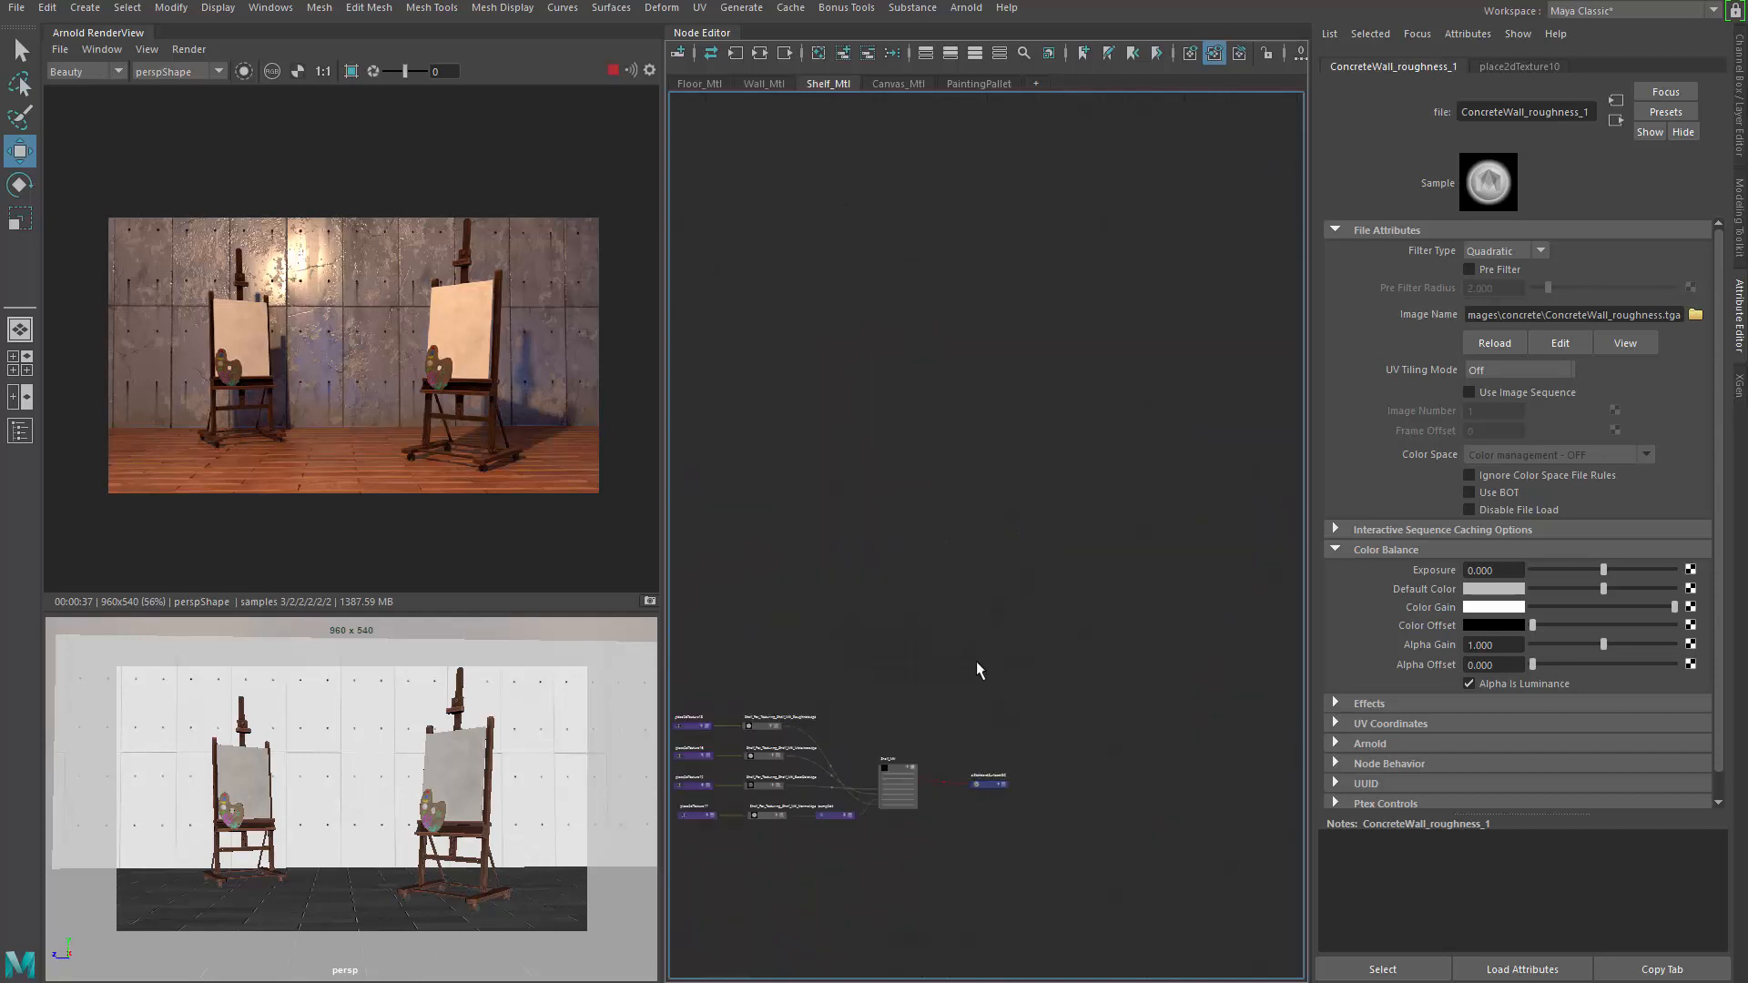
Frame the Shelf_Mtl texture nodes and try moving the BaseColor node
middle_click_drag(976, 671, 1023, 546, "alt")
scroll(1023, 546, "up", 10)
middle_click_drag(856, 667, 1089, 654, "alt")
scroll(1097, 650, "down", 2)
middle_click_drag(978, 584, 1103, 542, "alt")
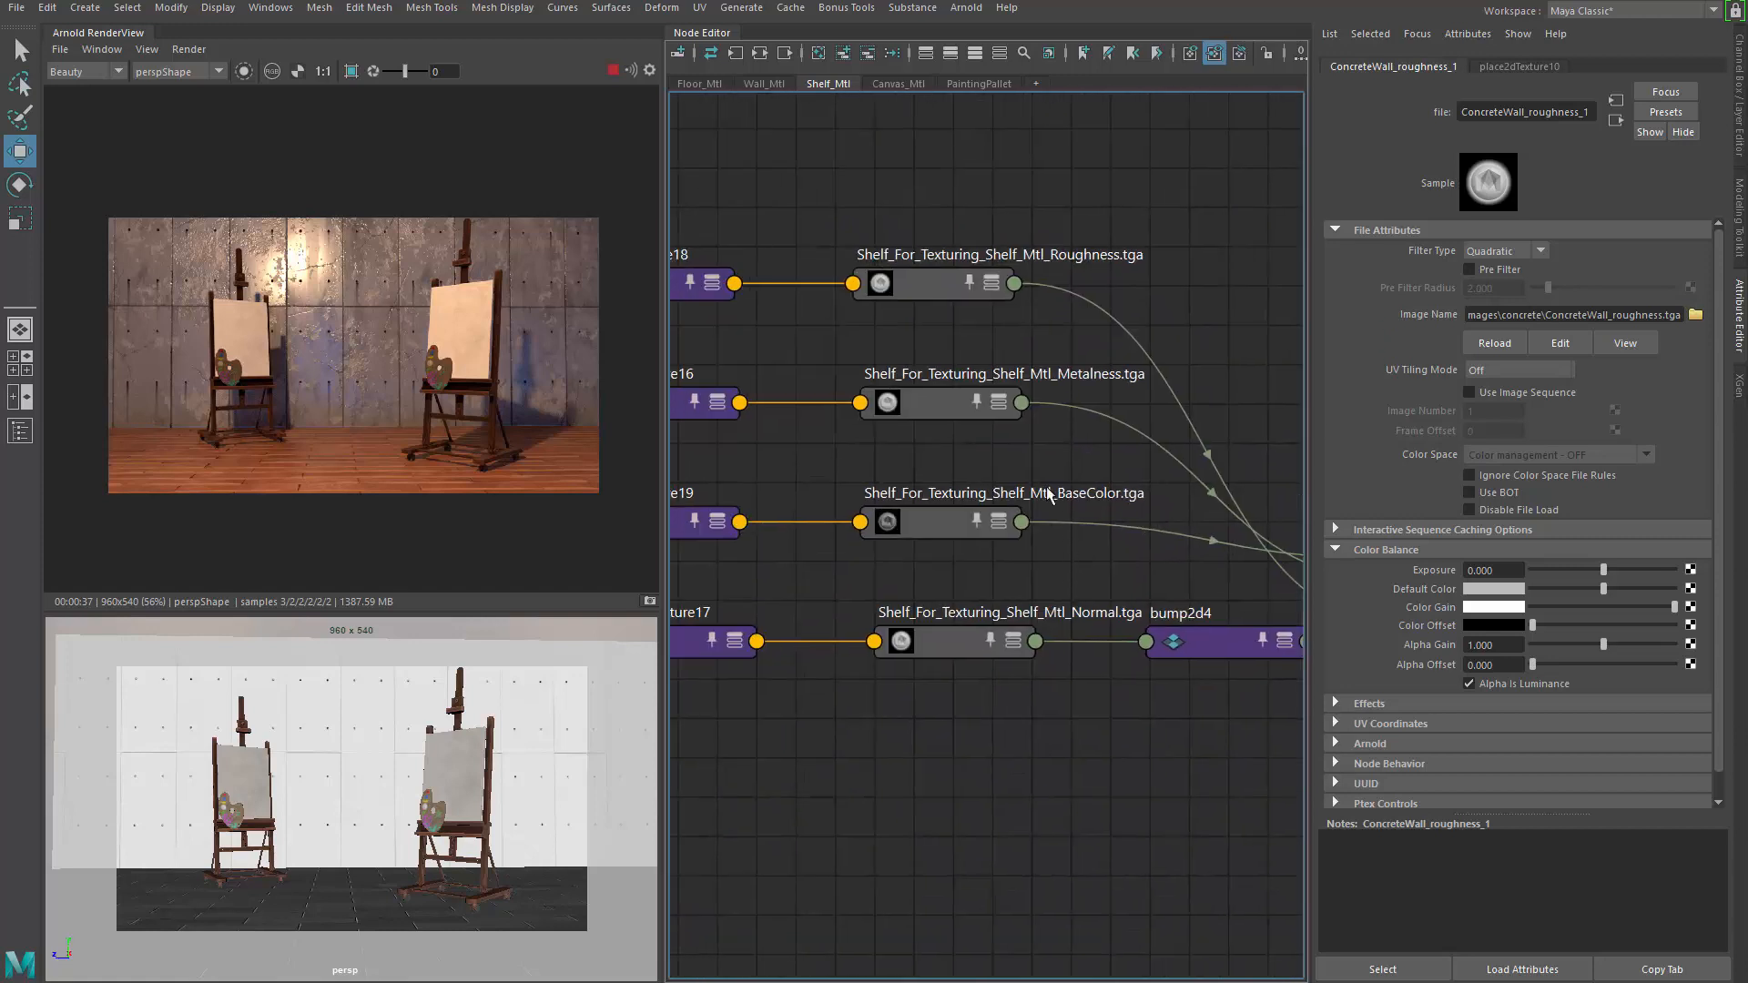
mouse_move(1059, 479)
left_mouse_down()
mouse_move(804, 592)
mouse_move(1084, 462)
left_mouse_up()
scroll(1013, 565, "down", 4)
scroll(1019, 541, "up", 2)
middle_click_drag(975, 571, 891, 511, "alt")
left_click(1050, 541)
Lift BaseColor and place2dTexture19 above, and drop the Roughness and Metalness nodes lower
scroll(1011, 547, "down", 2)
left_click_drag(919, 512, 893, 224)
left_click_drag(783, 297, 925, 507)
scroll(899, 330, "up", 2)
middle_click_drag(911, 335, 921, 457, "alt")
left_click(930, 415)
left_click_drag(963, 293, 980, 301)
scroll(1109, 346, "up", 2)
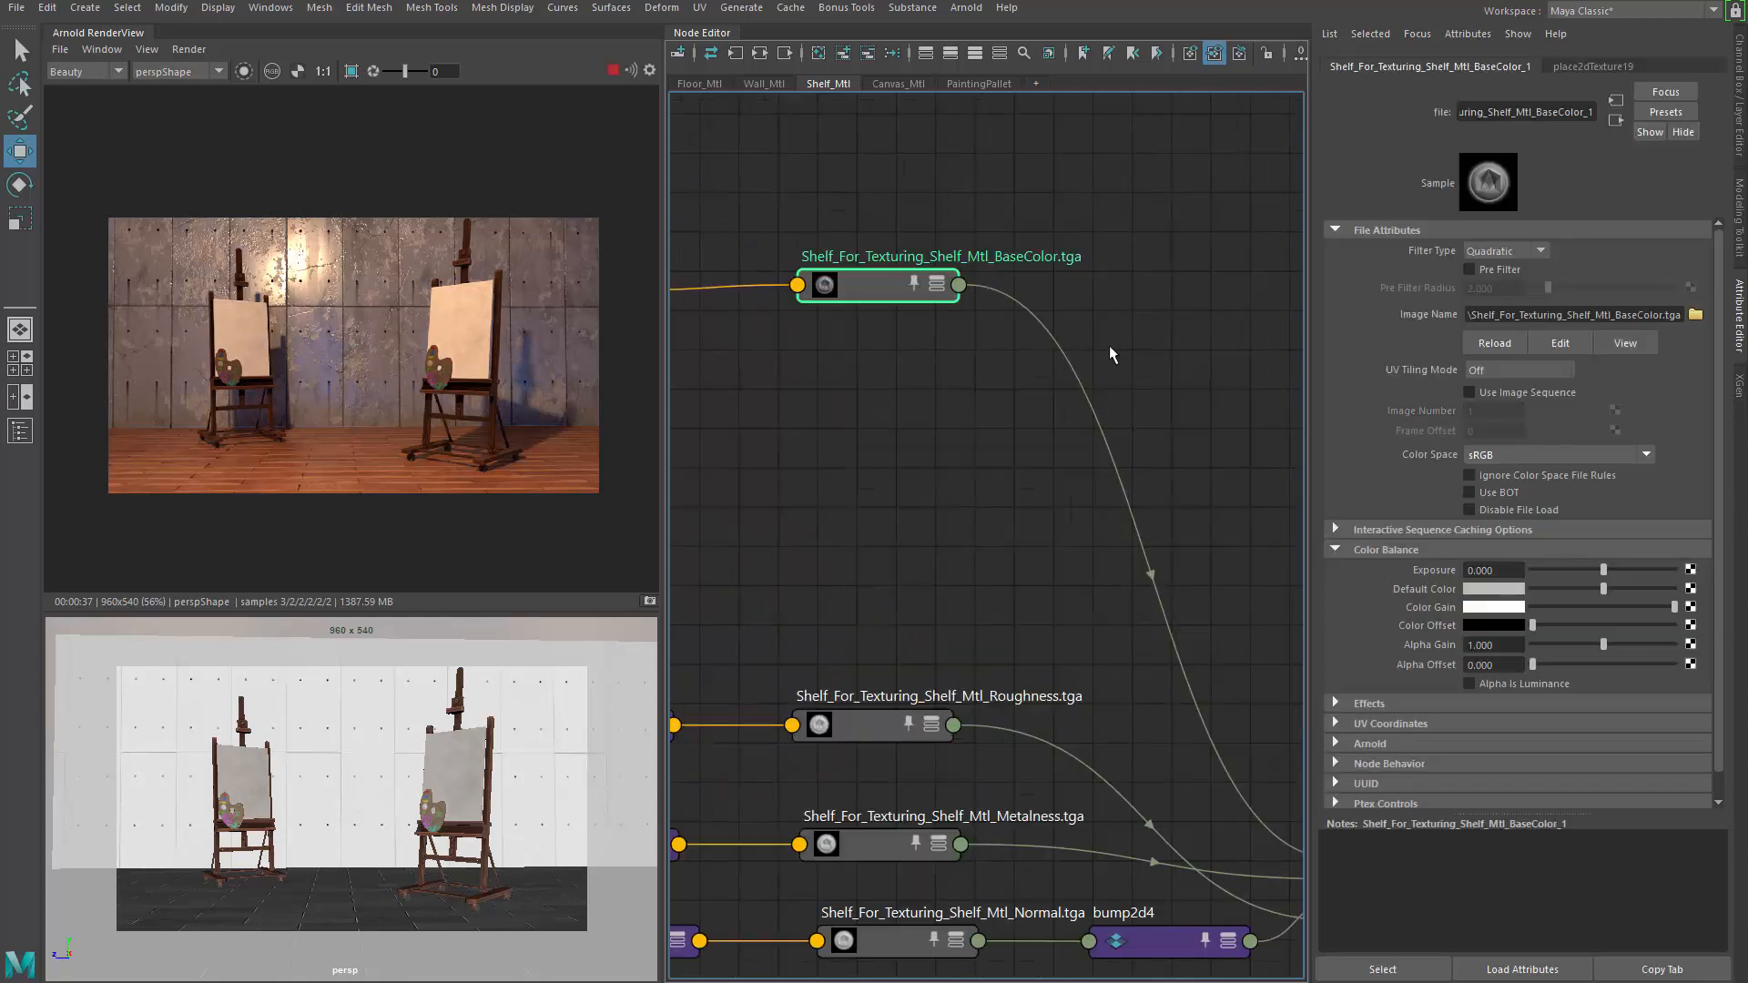
middle_click_drag(1033, 434, 894, 399, "alt")
Create a remapHsv1 node in the shelf graph through the Tab 'remap' search
left_click(999, 373)
key("Tab")
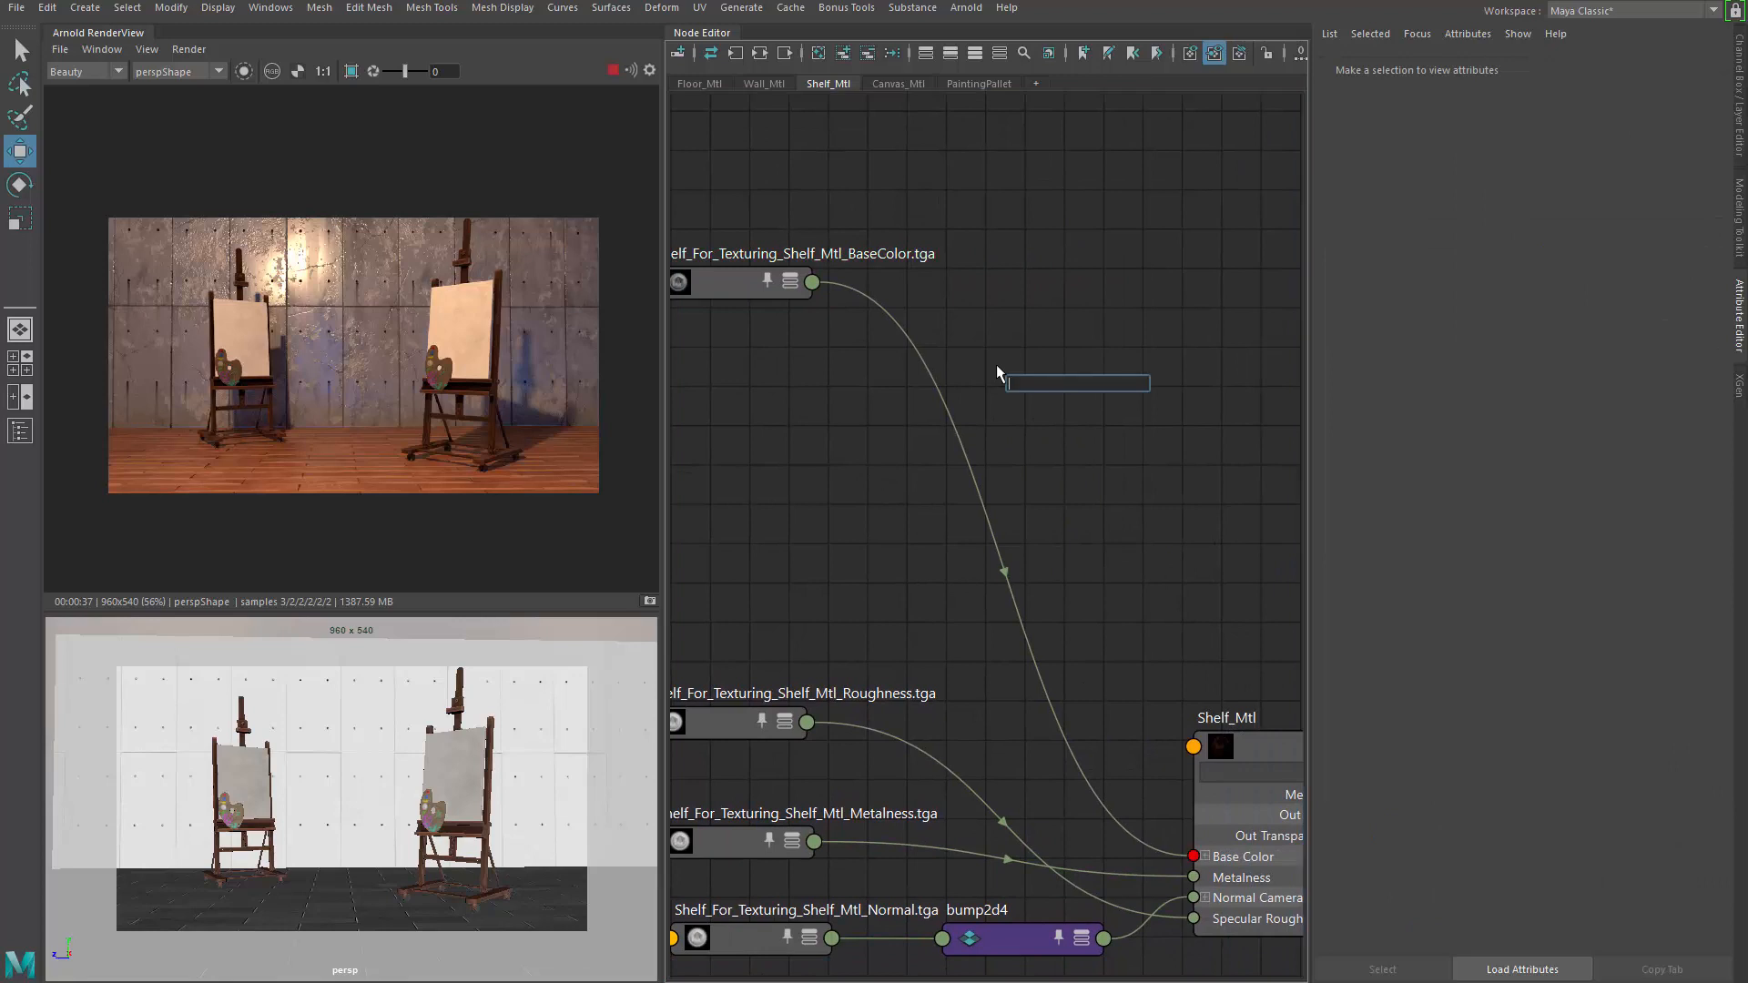
type("remap")
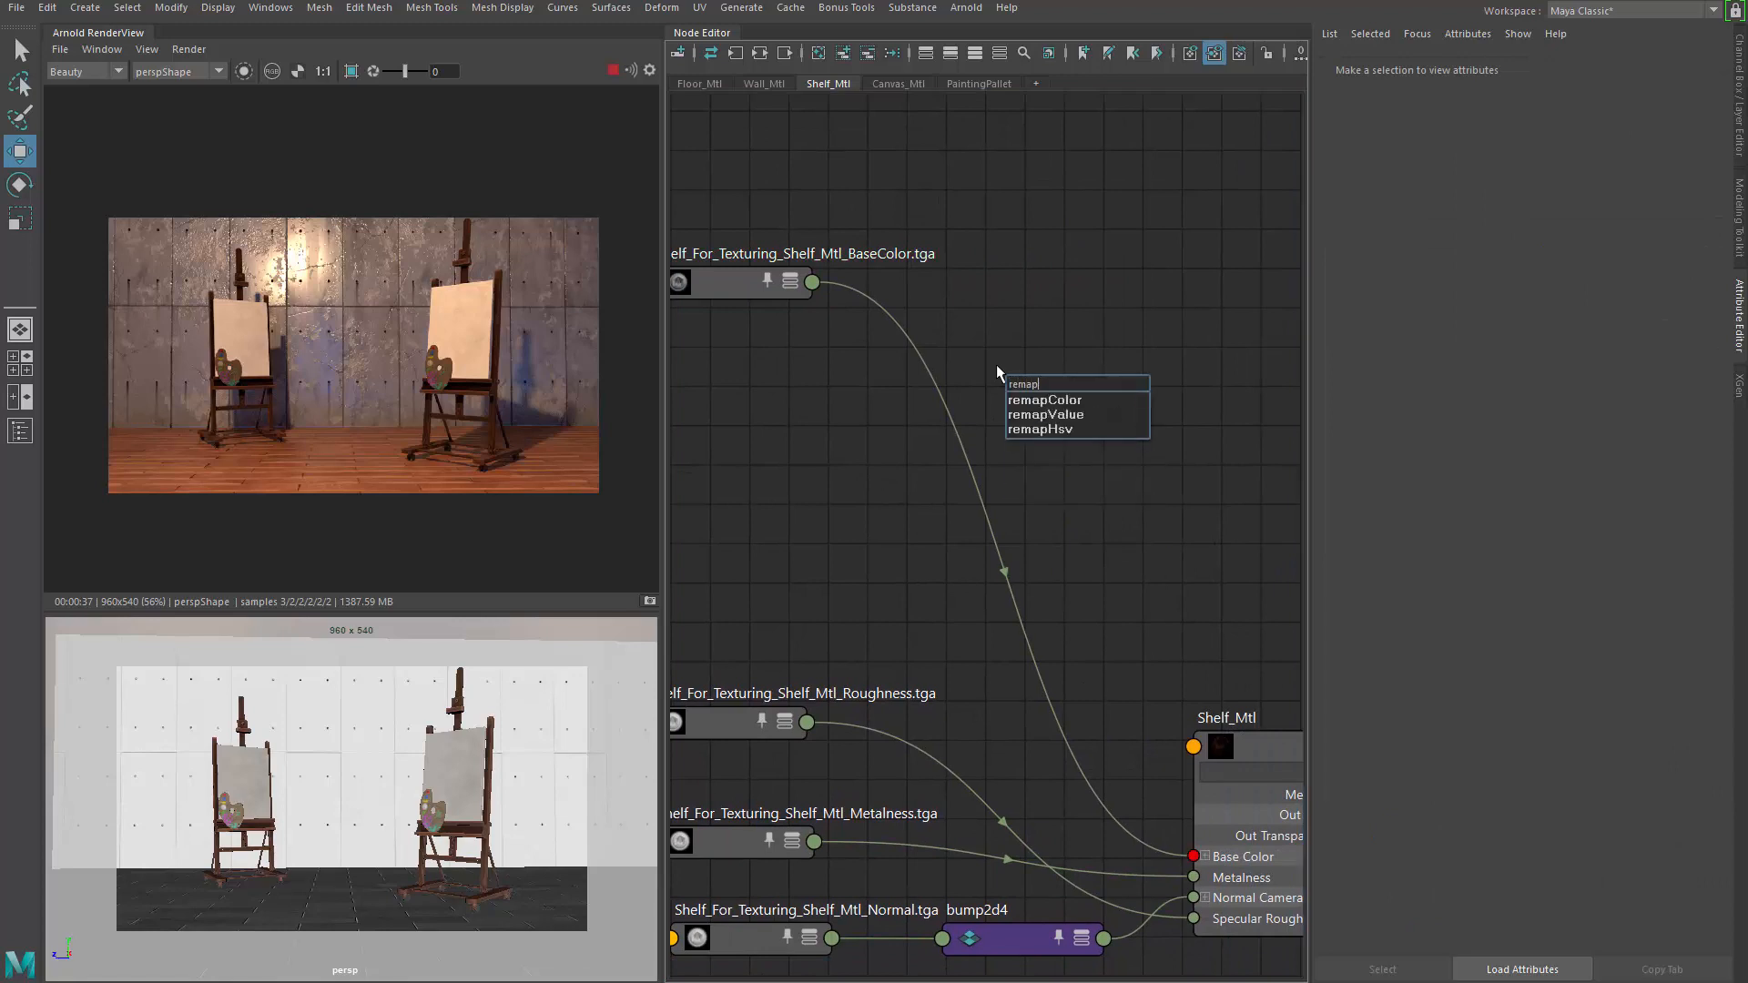
left_click(1045, 430)
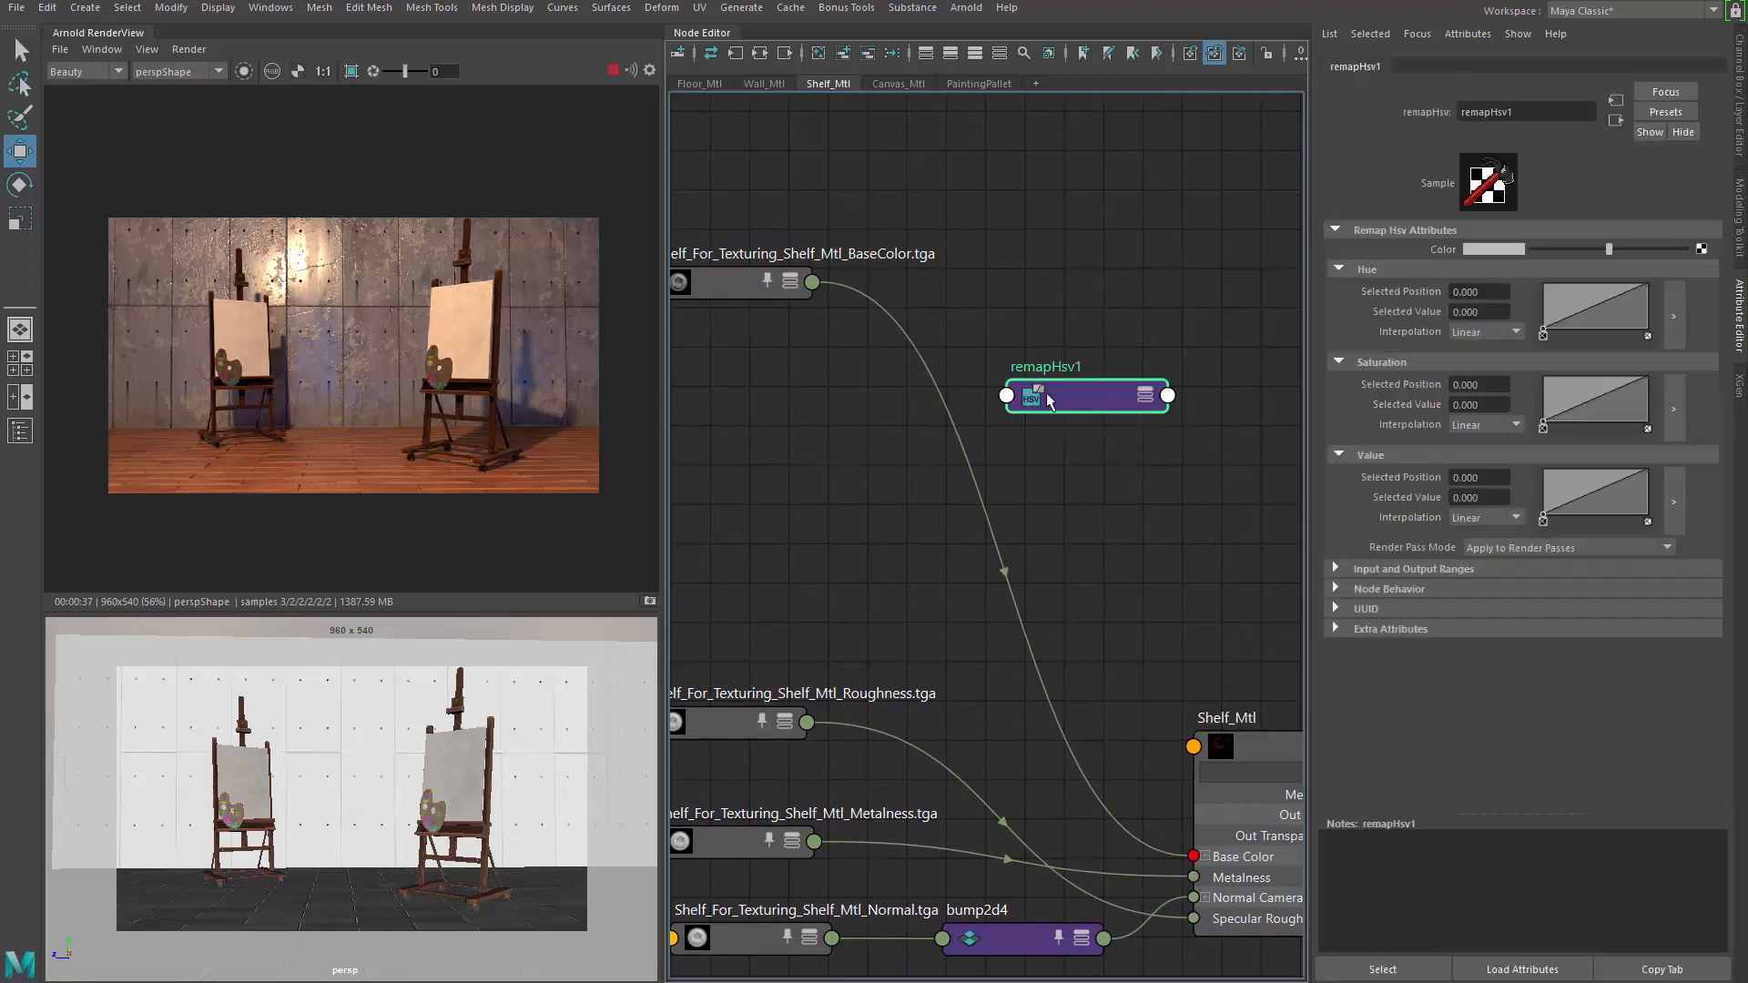
left_click_drag(1050, 405, 965, 300)
left_click(838, 428)
key("Tab")
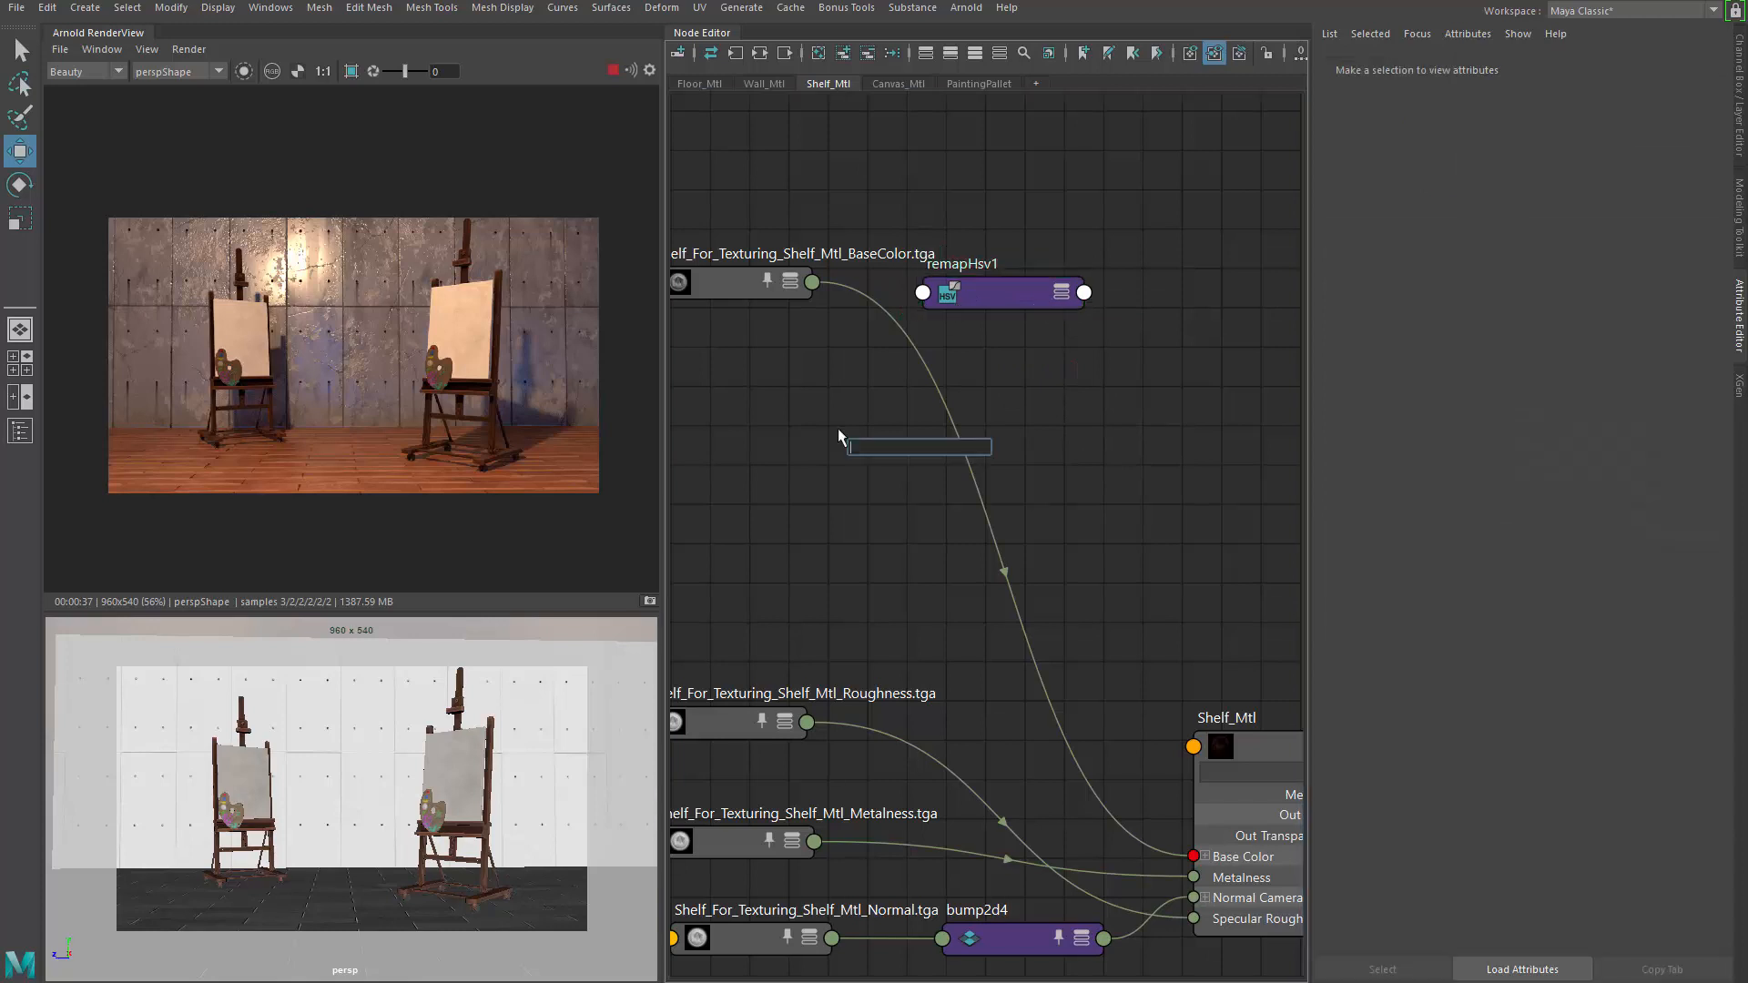
type("remap")
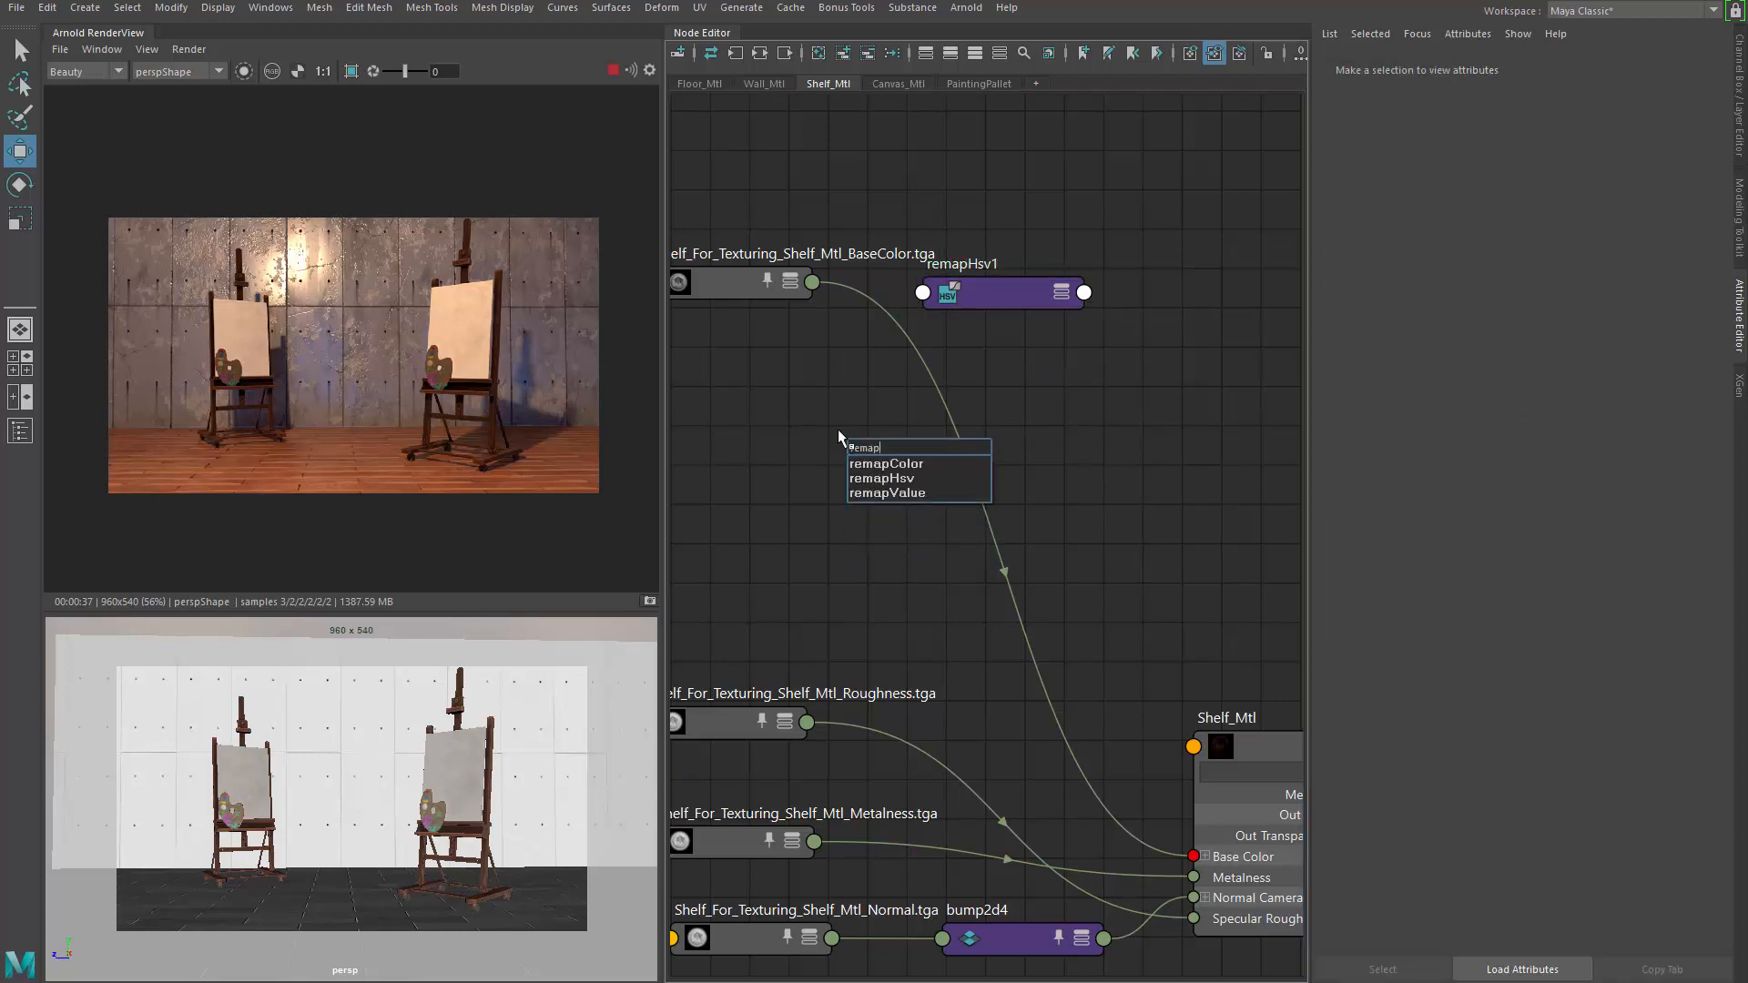
left_click(854, 417)
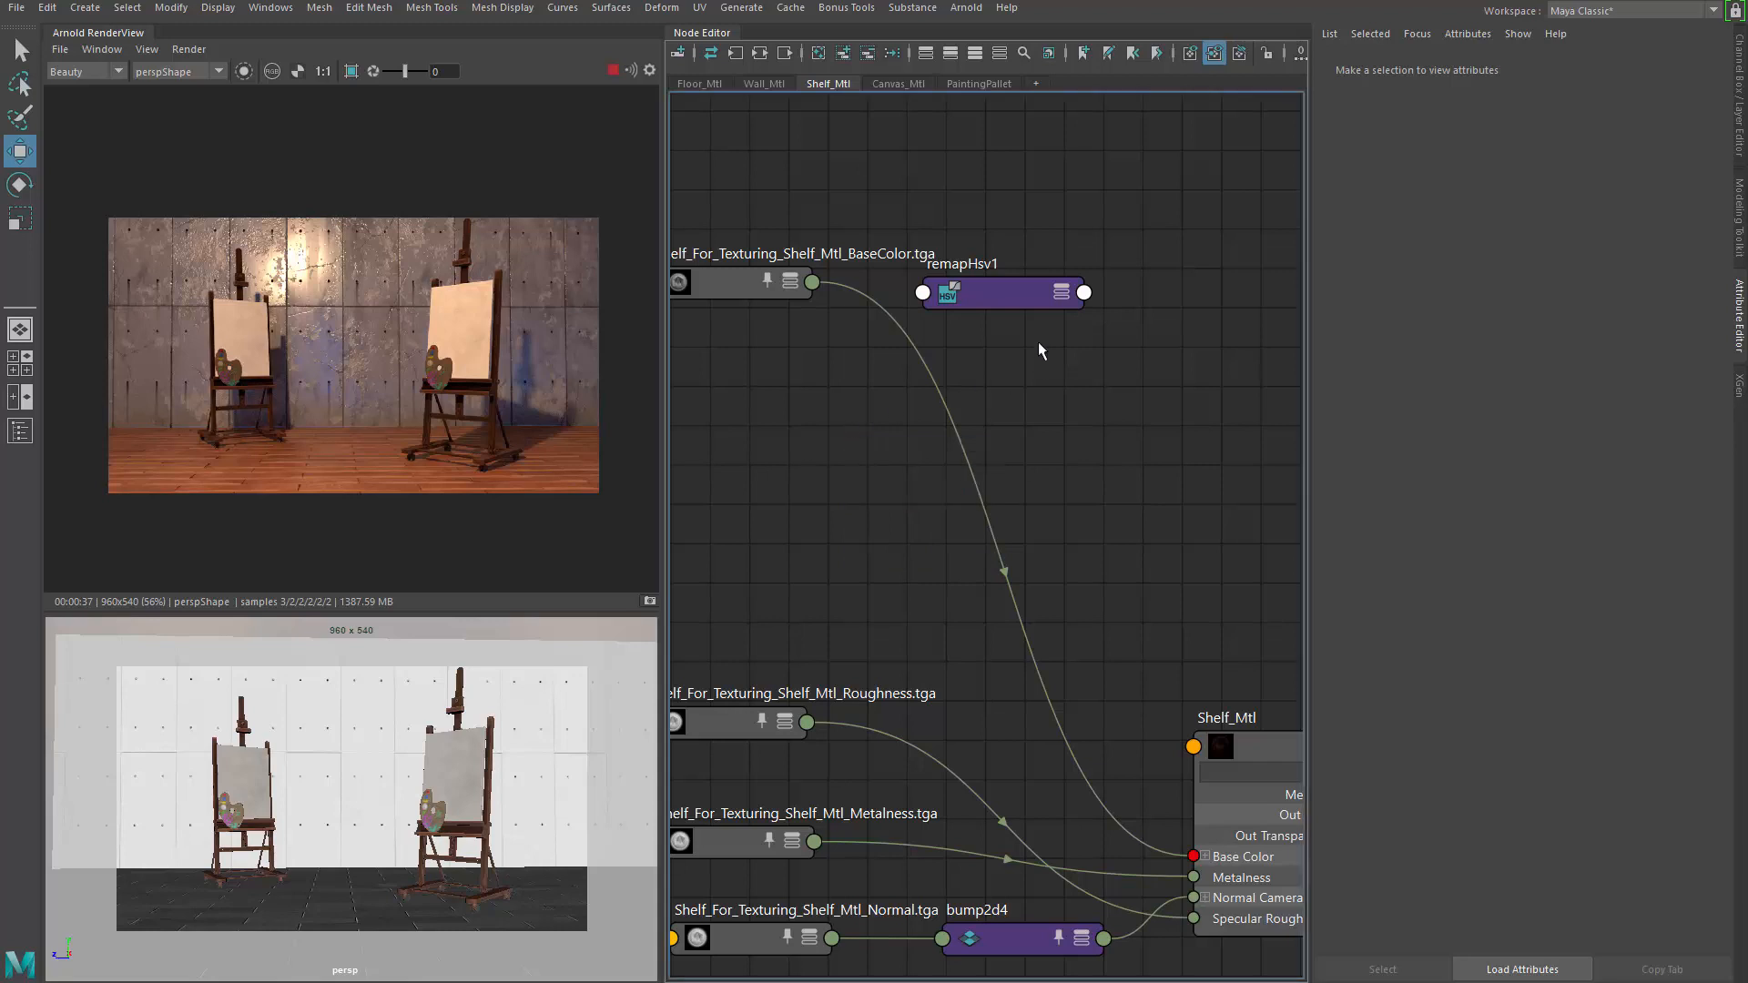
Position remapHsv1 beside the BaseColor-to-Shelf_Mtl connection
left_click_drag(983, 303, 992, 401)
middle_click_drag(839, 441, 921, 449)
scroll(936, 446, "down", 3)
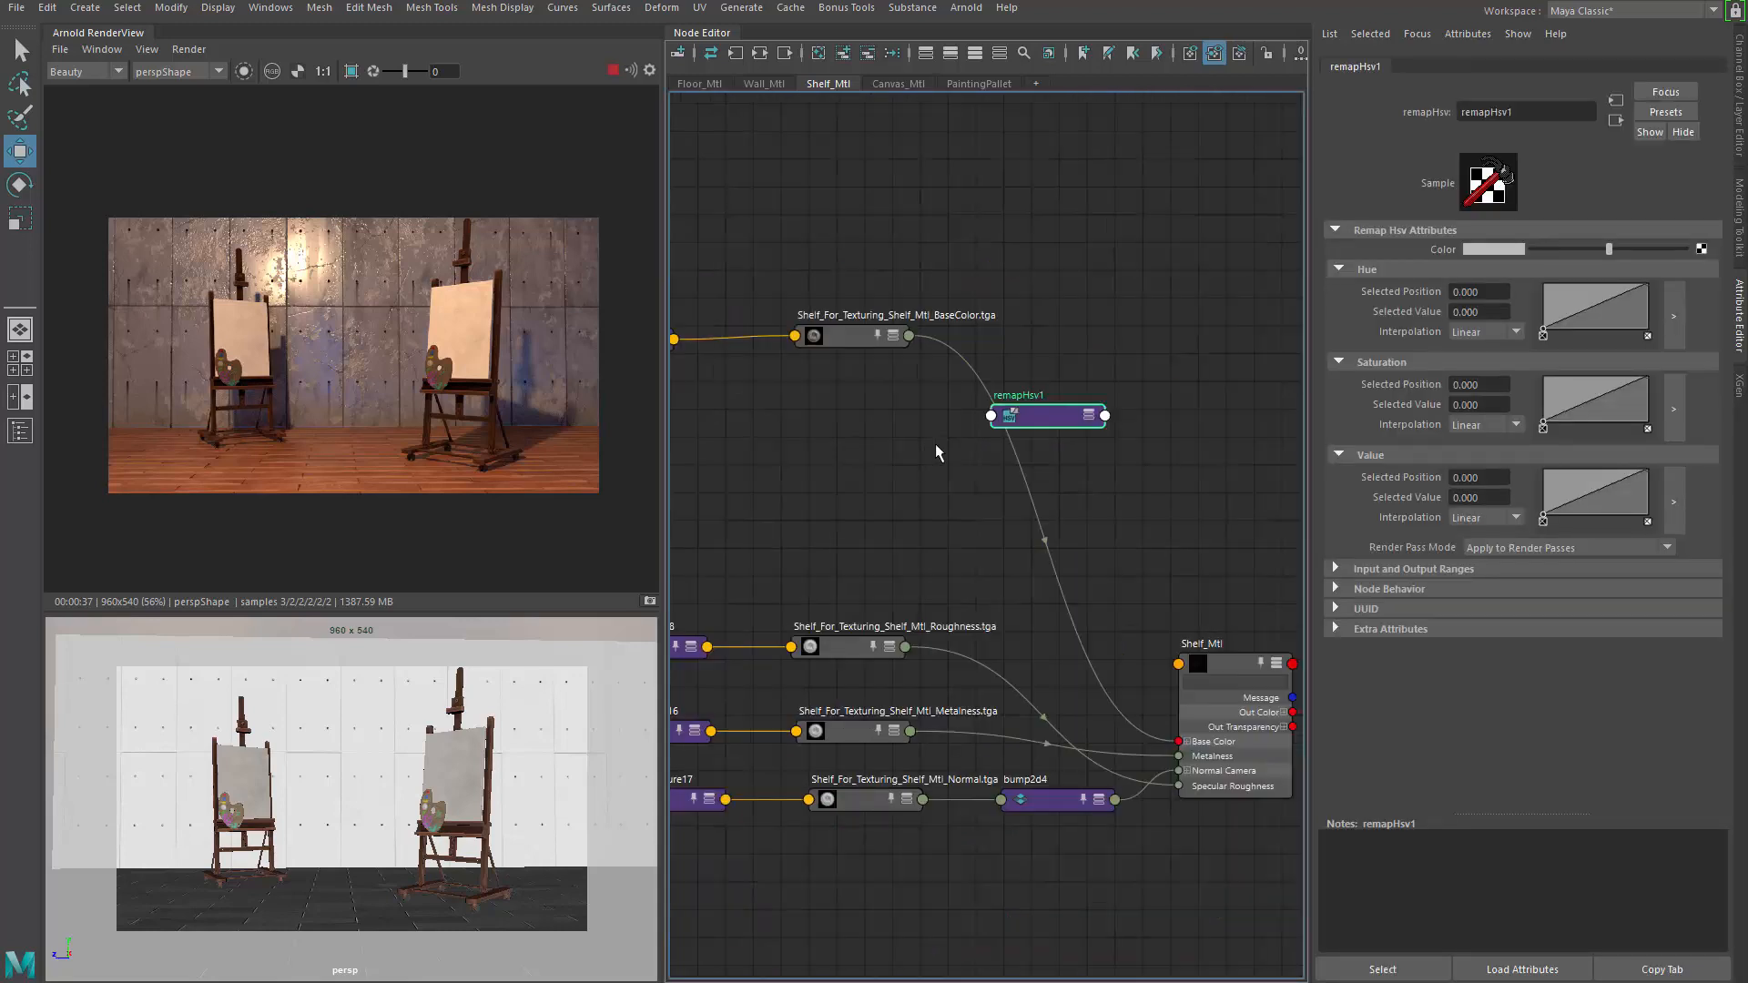
scroll(1018, 437, "up", 2)
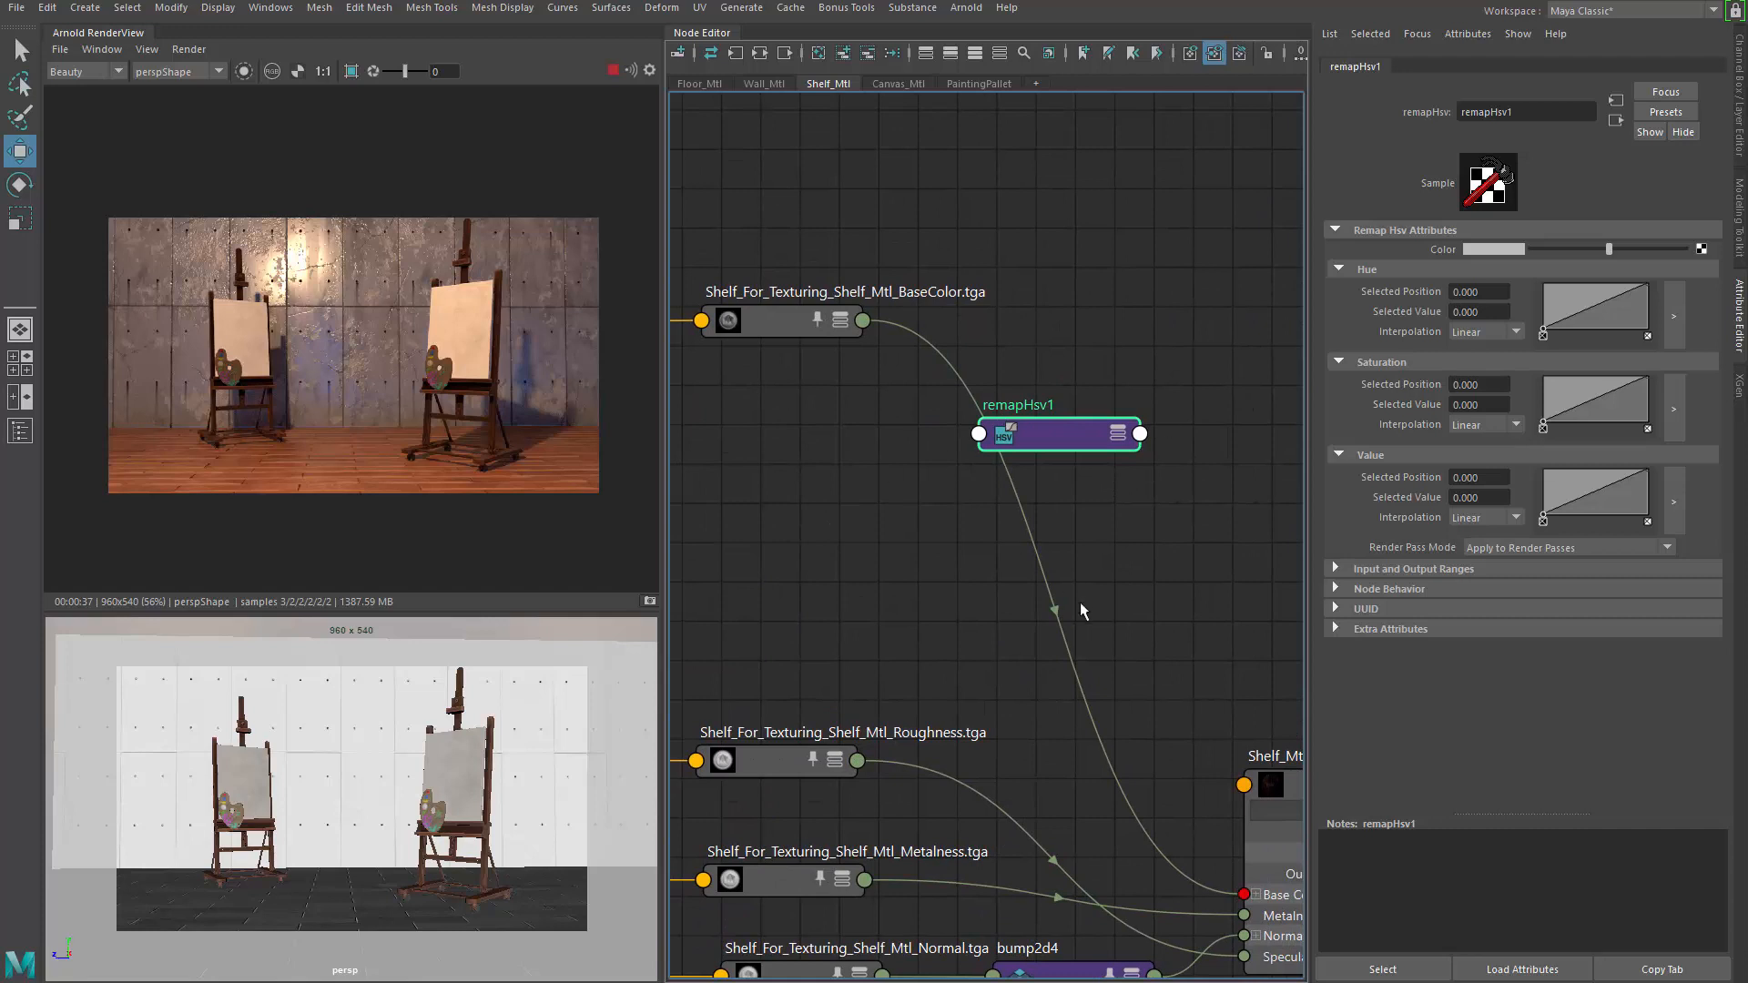
left_click_drag(1079, 603, 904, 421)
left_click(1150, 500)
key("ctrl+z")
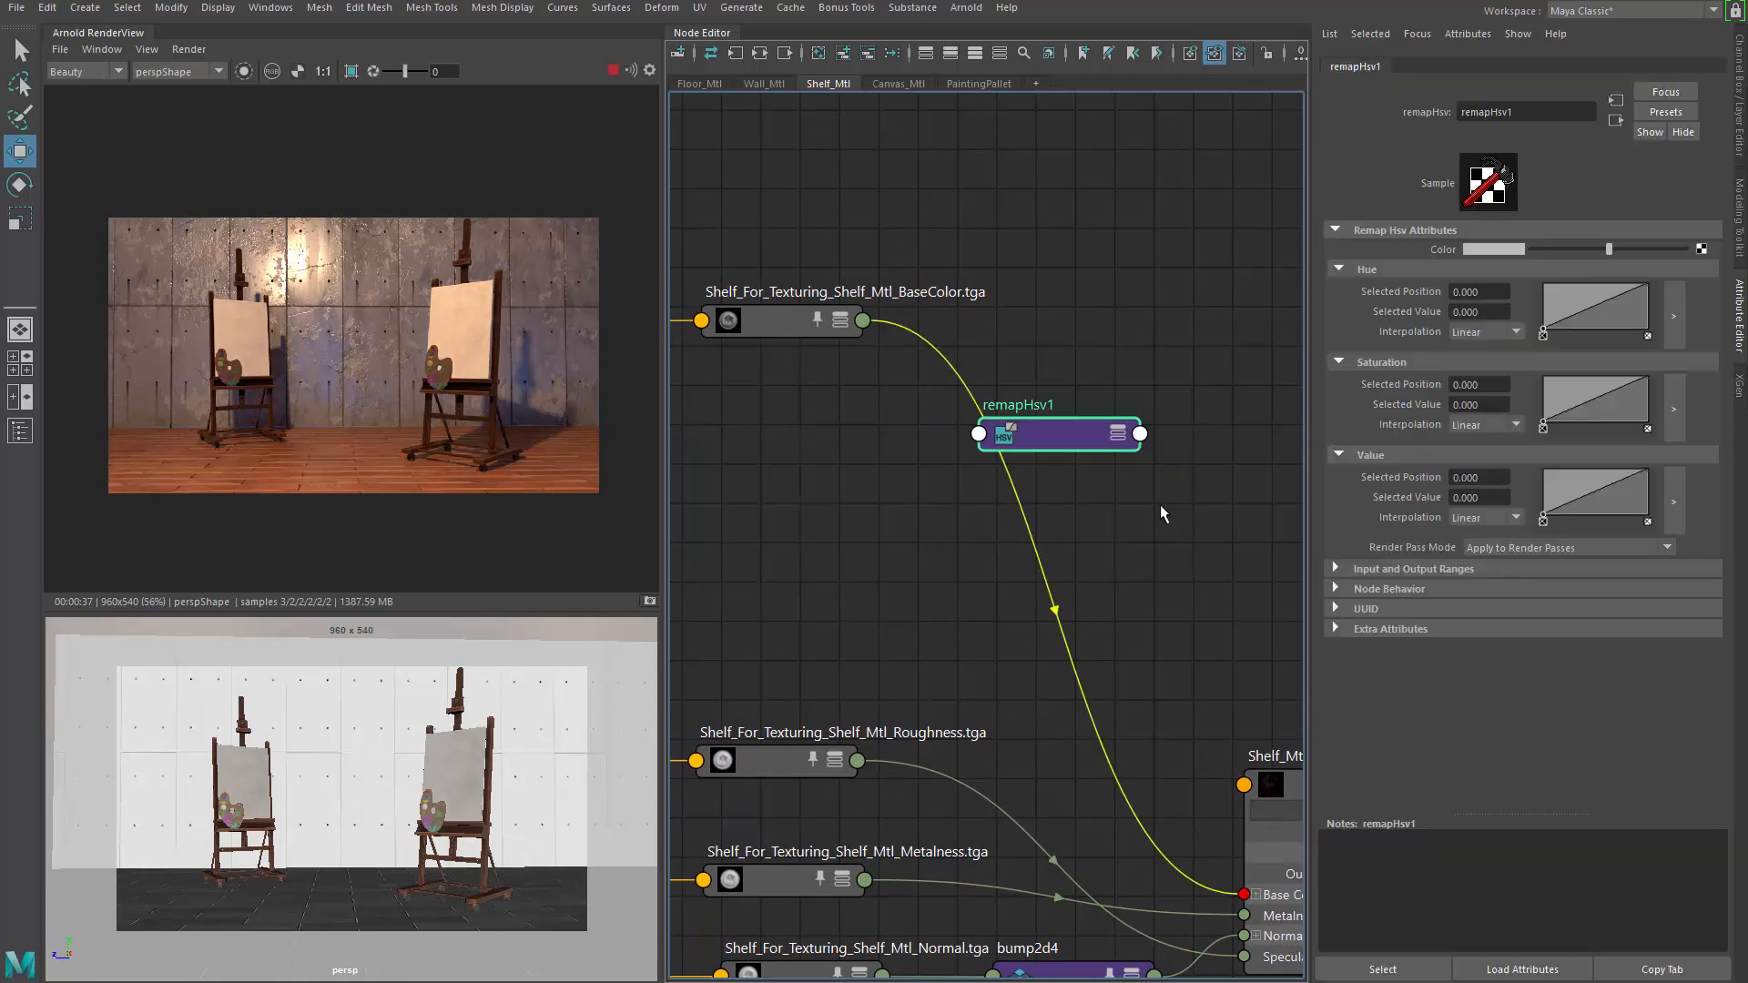
left_click(1160, 504)
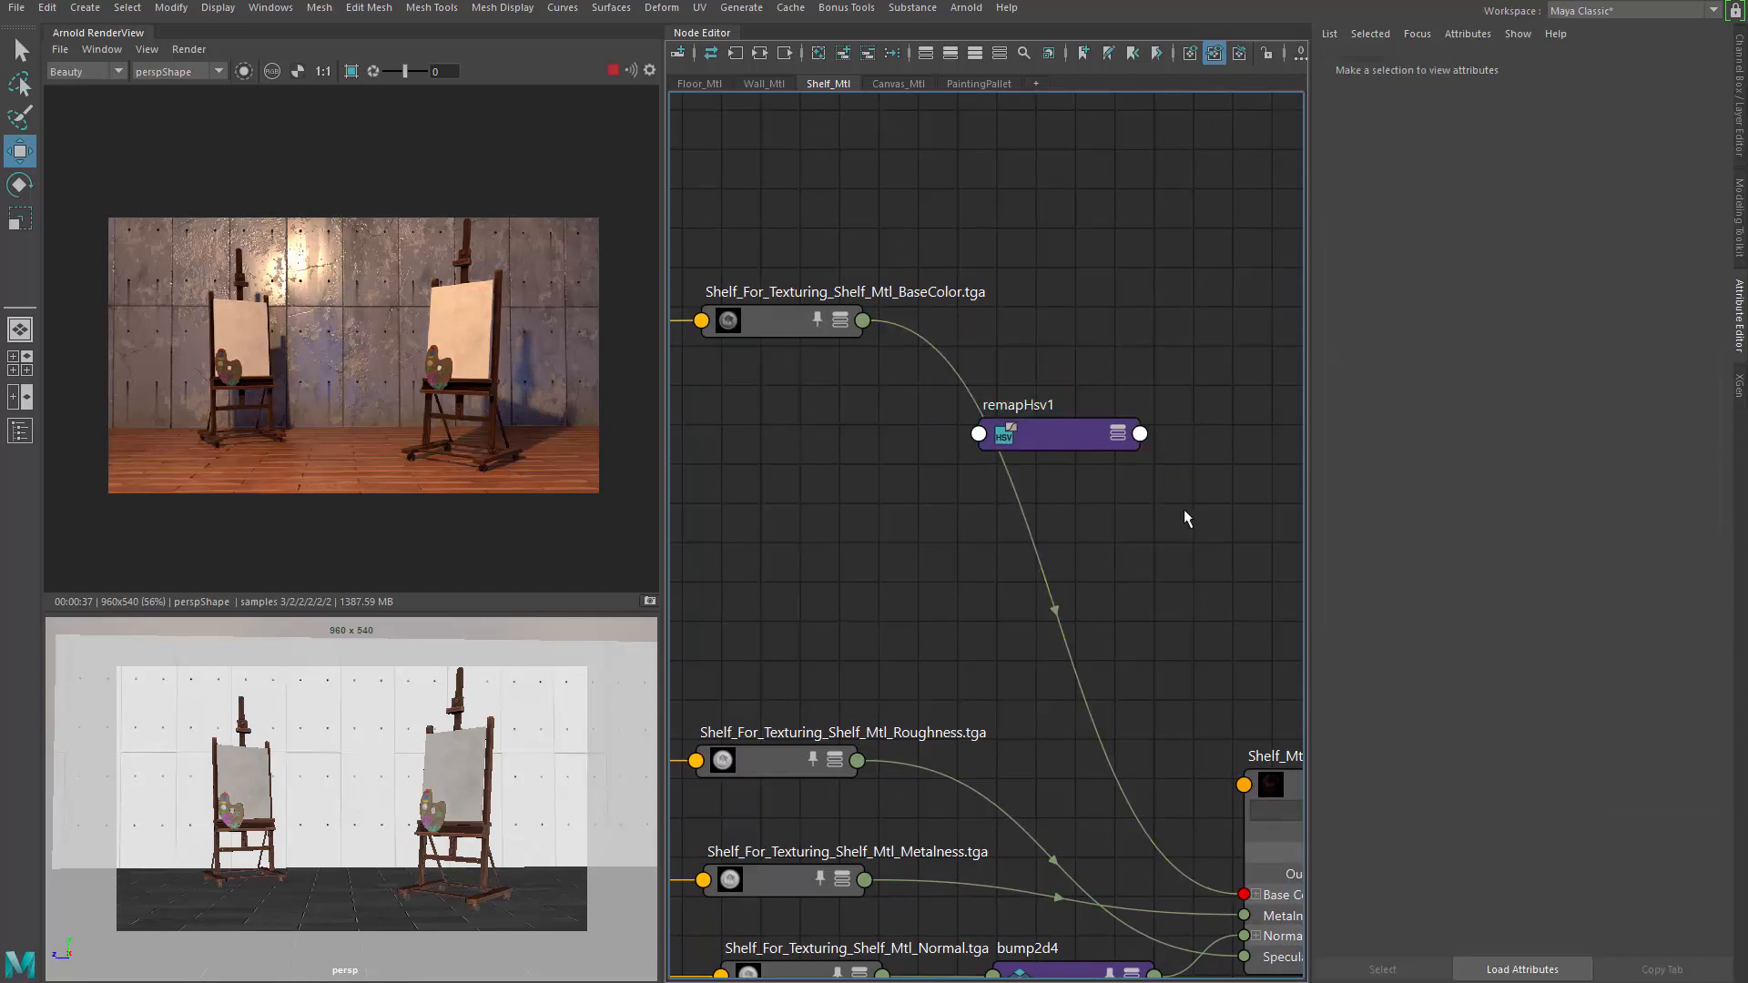
left_click(1006, 435)
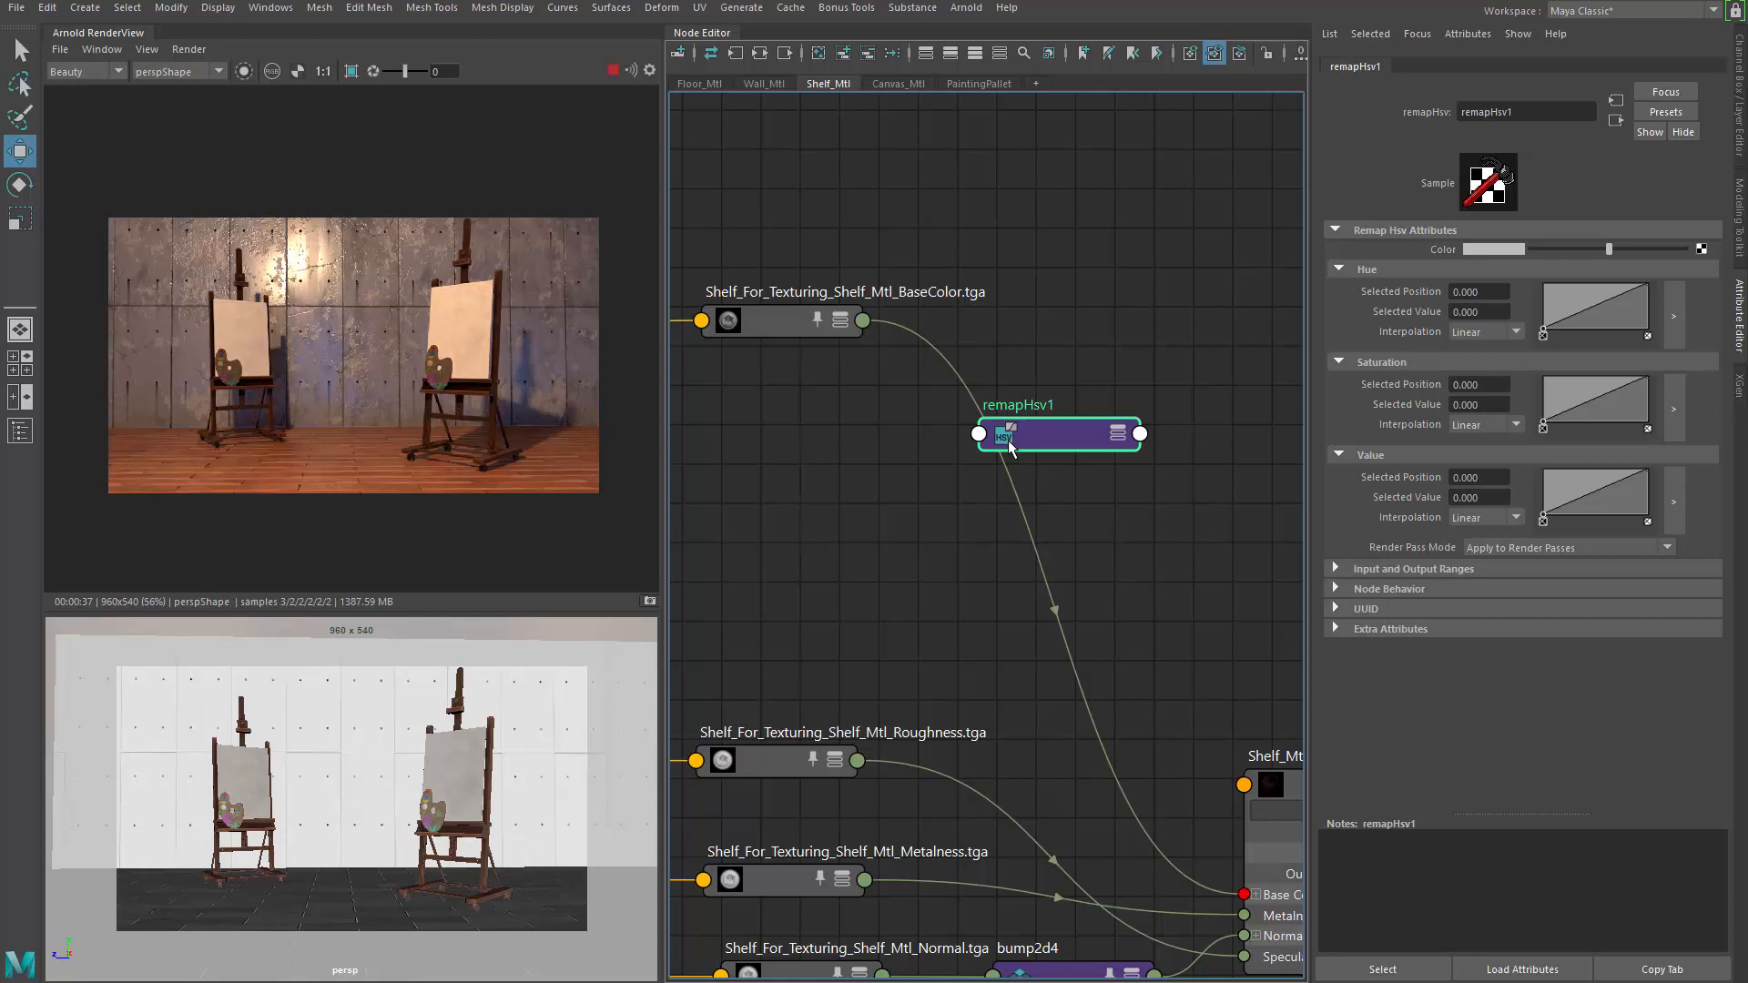
left_click_drag(1008, 440, 1042, 386)
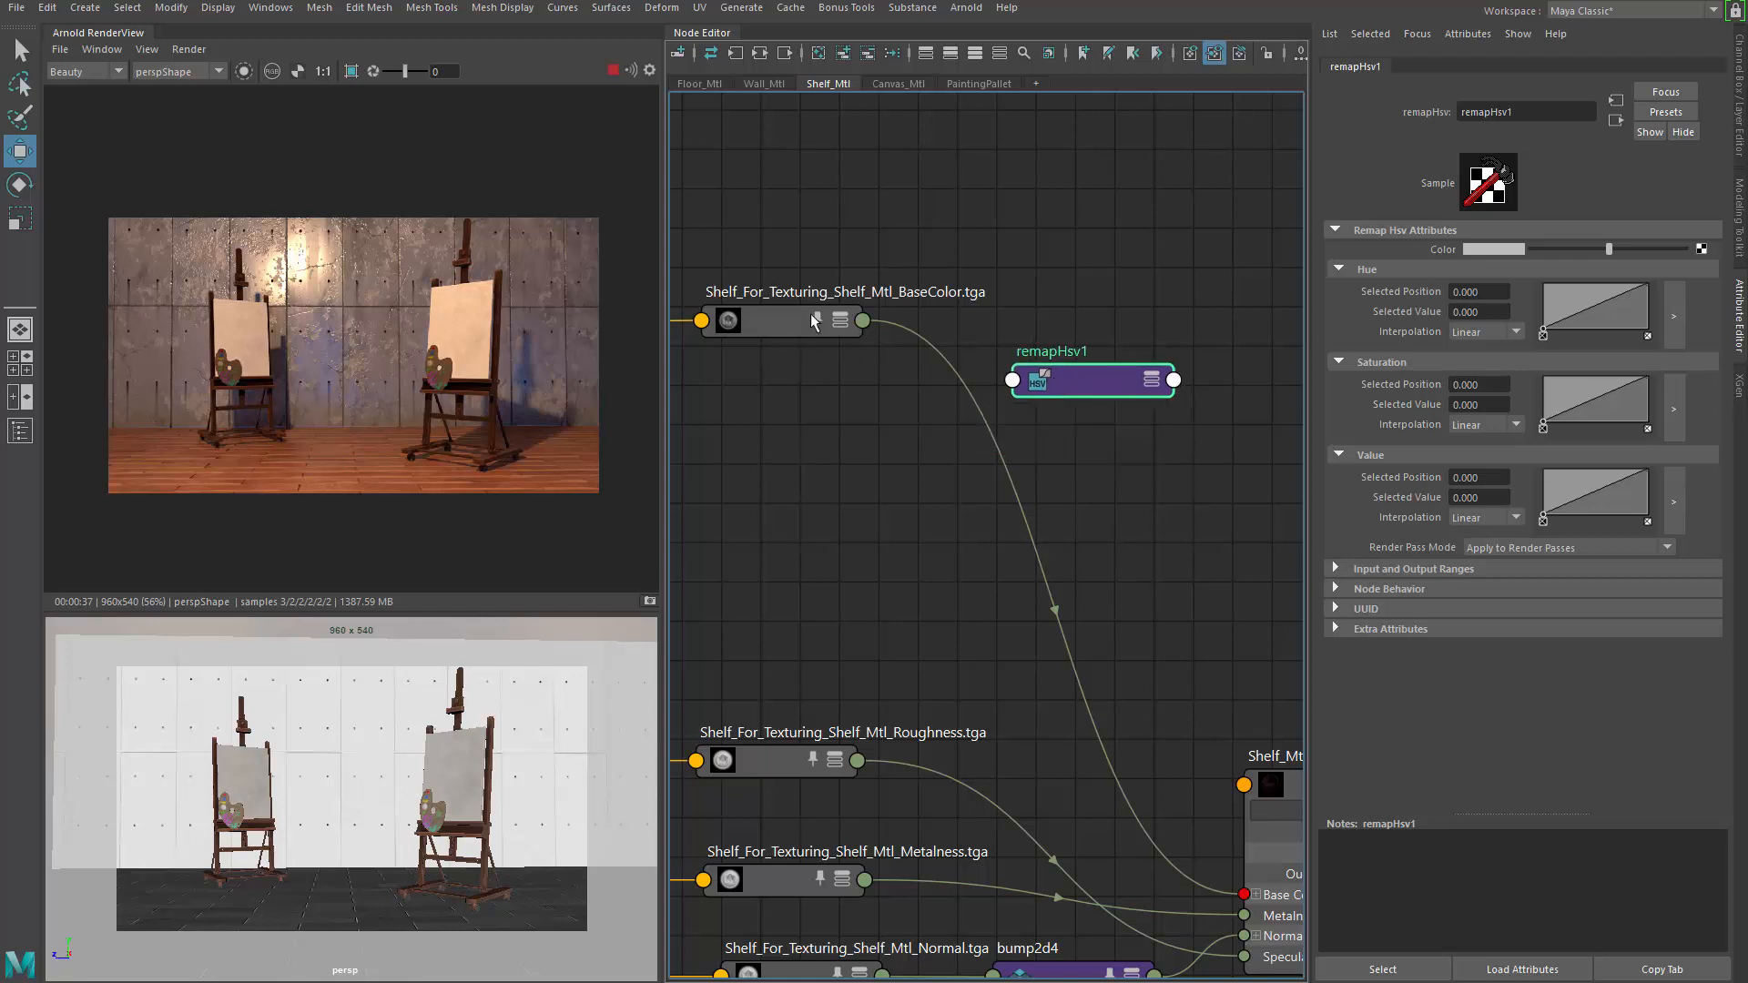
Feed the BaseColor texture's output into remapHsv1's input
middle_click_drag(772, 315, 1457, 248)
left_click(772, 309)
key("3")
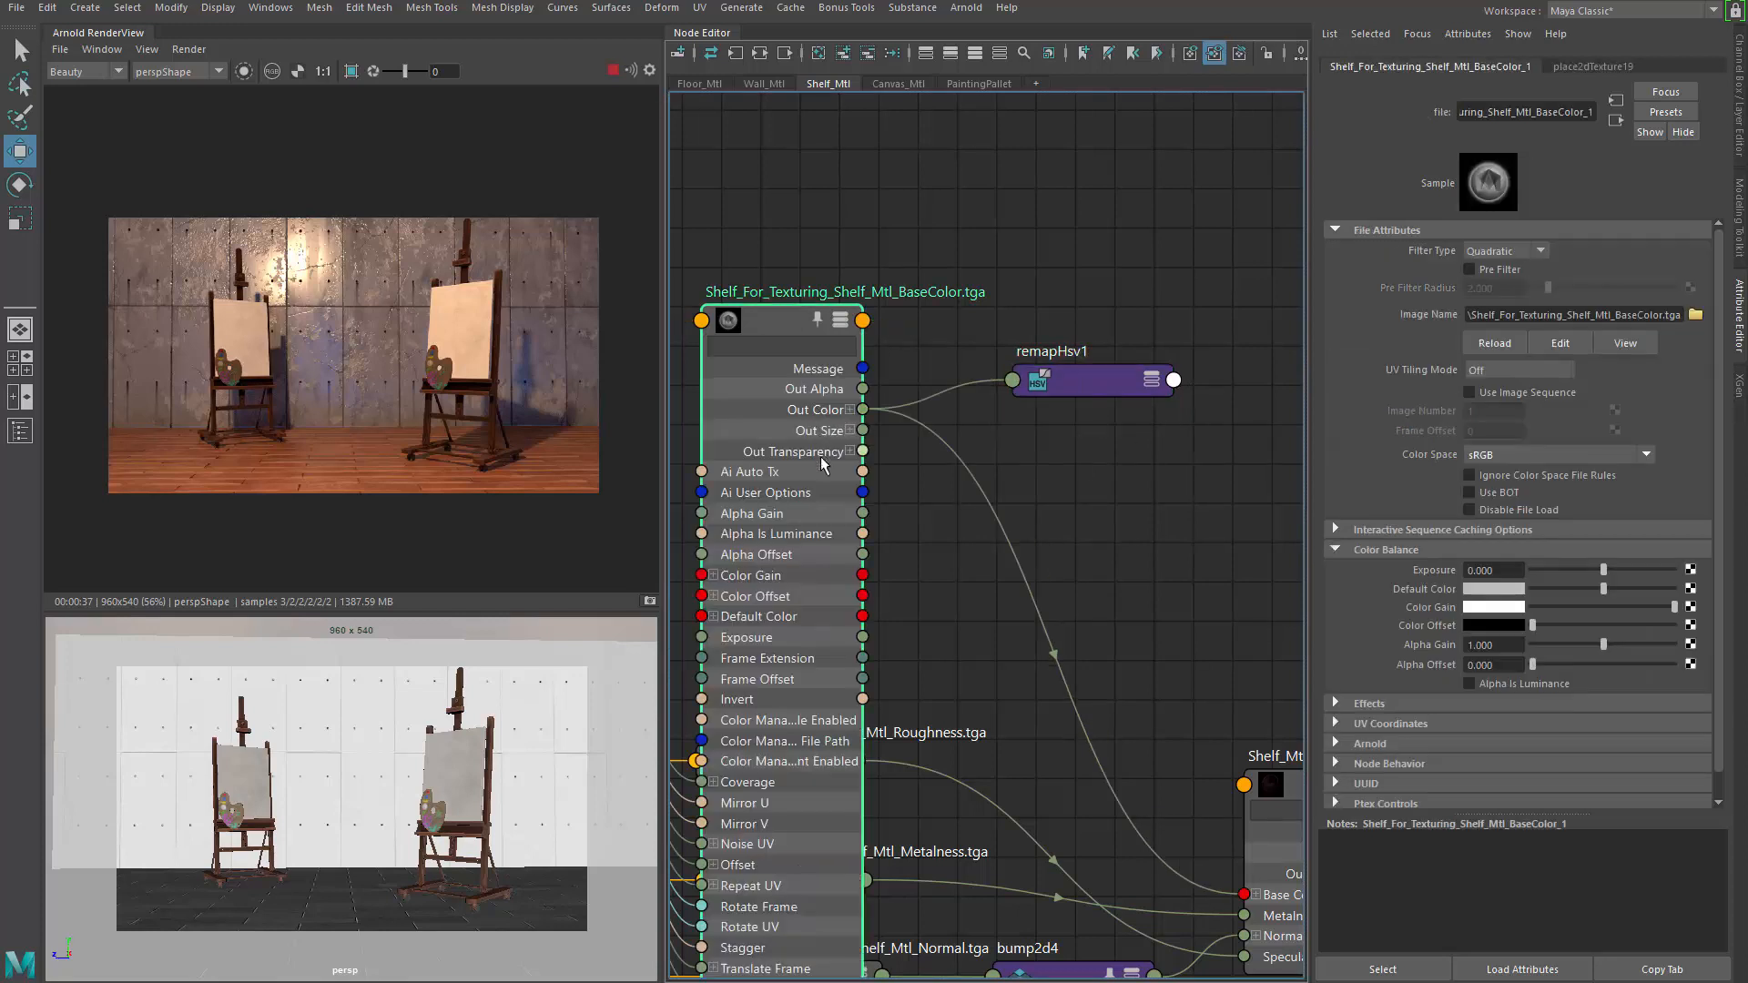
left_click_drag(793, 321, 796, 321)
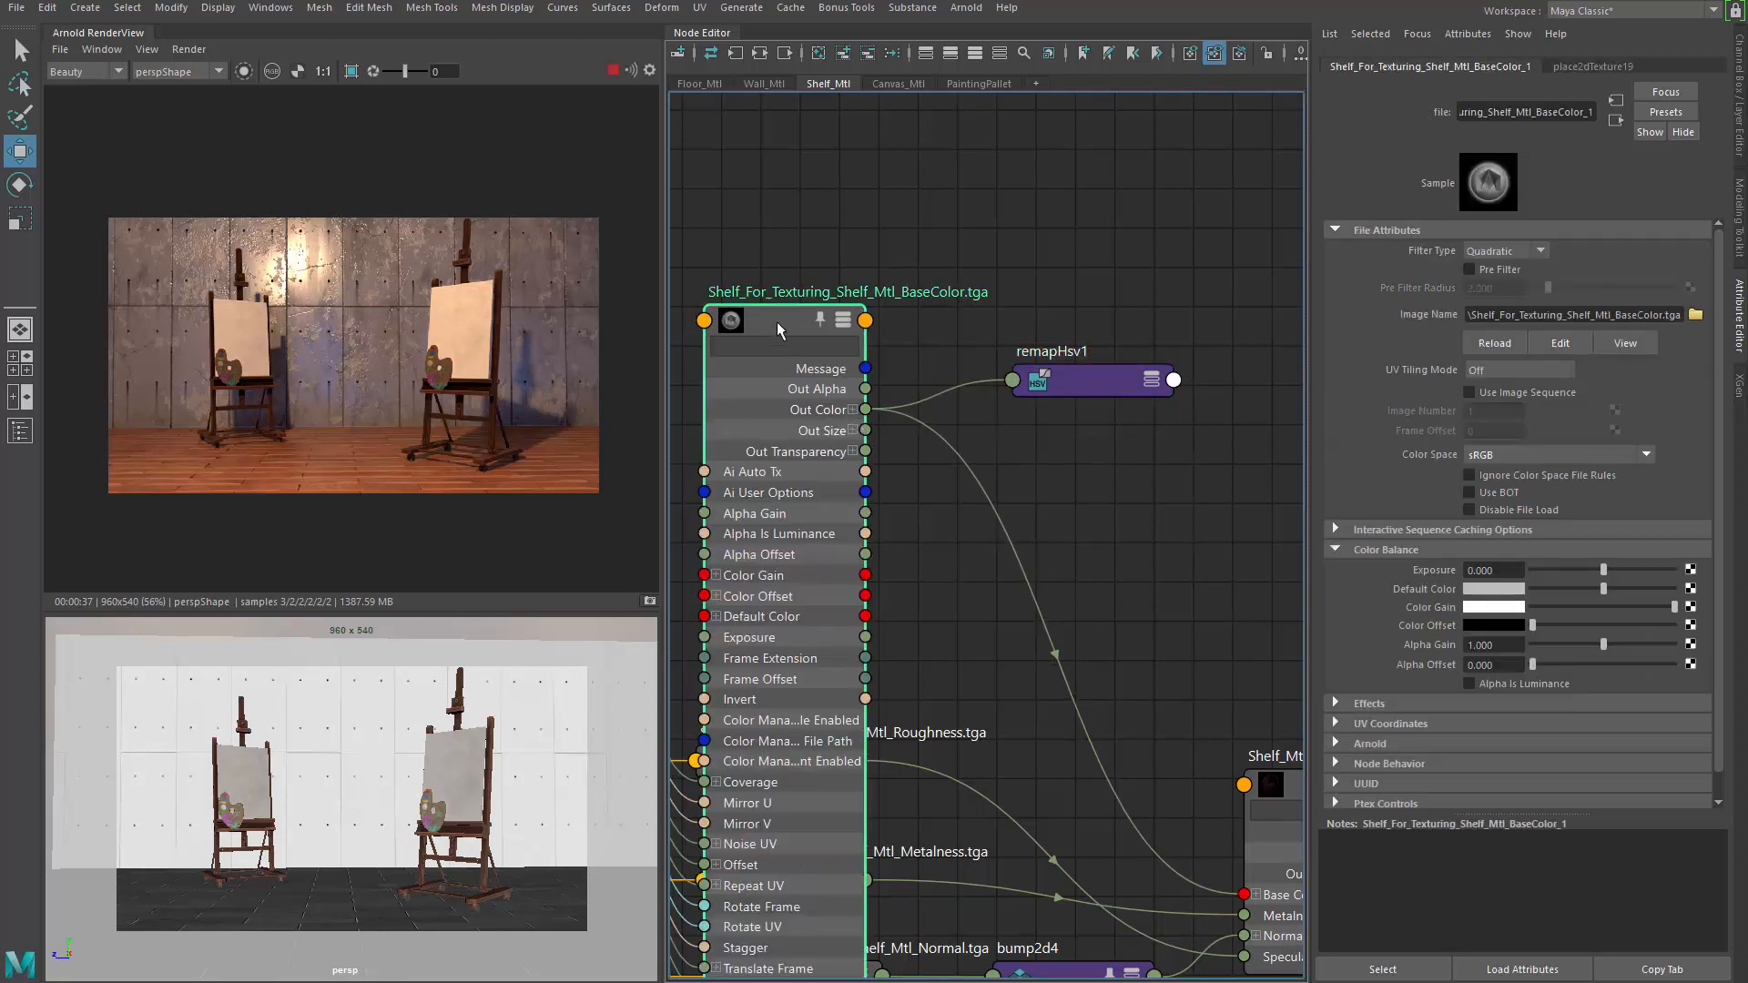
key("1")
left_click_drag(1113, 380, 1086, 341)
left_click(823, 346)
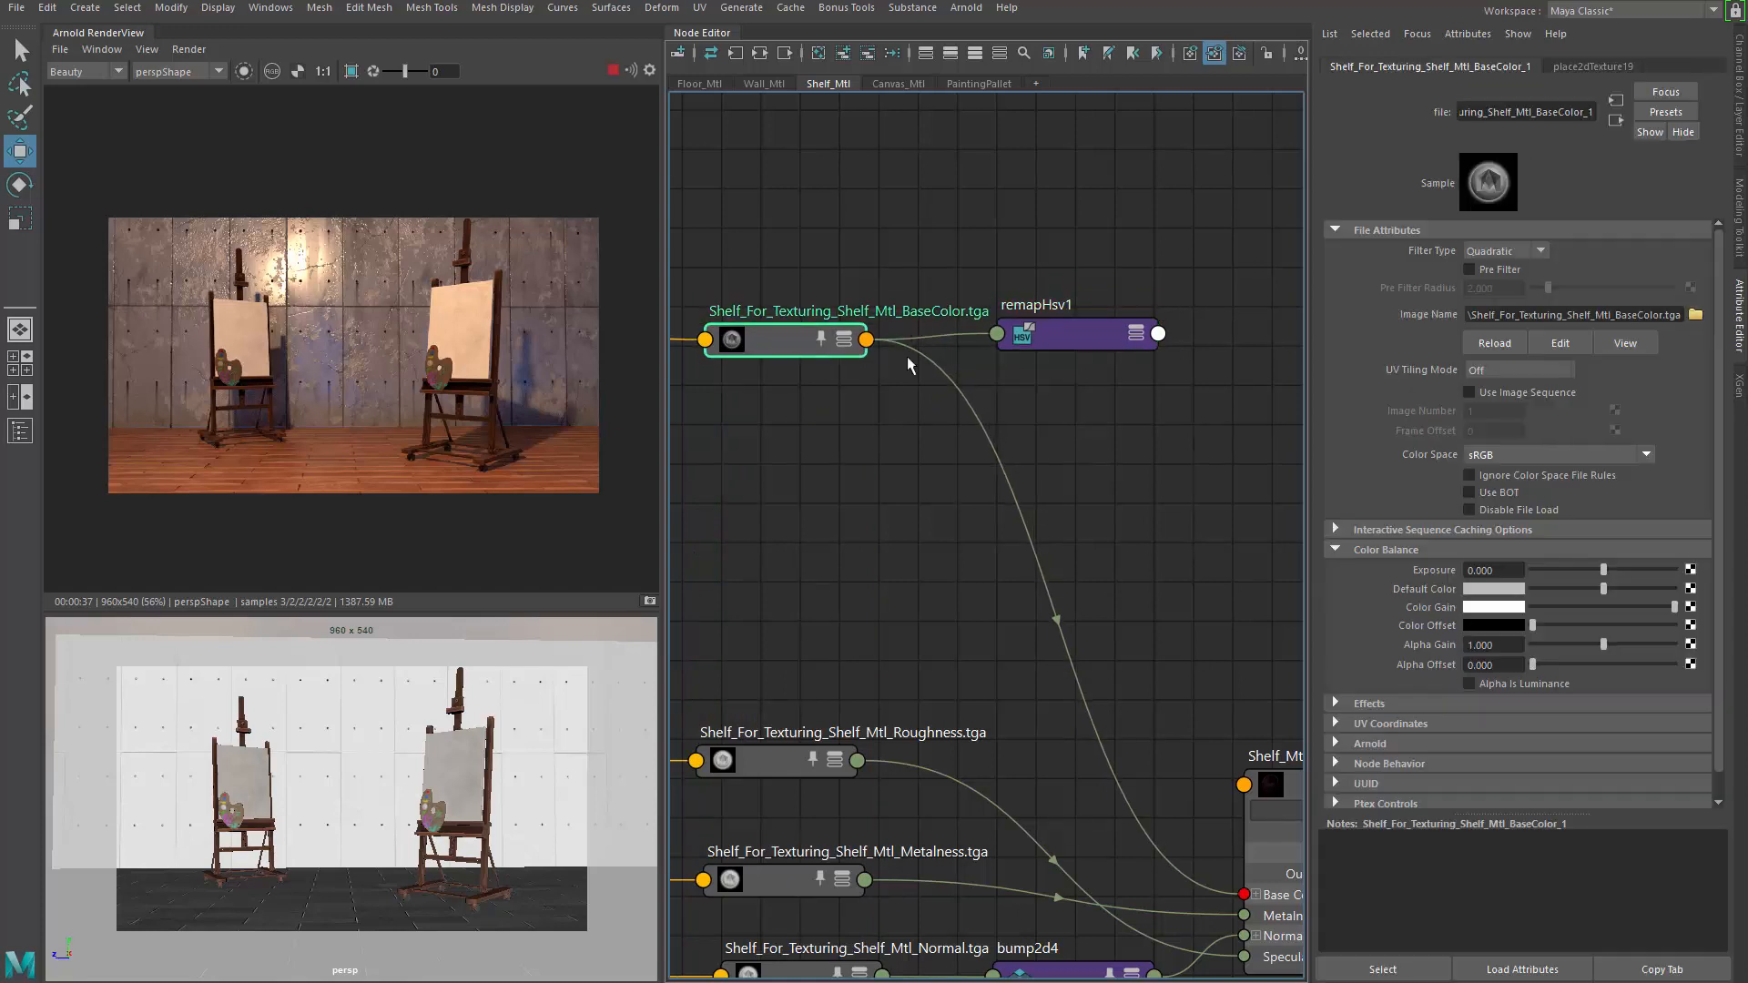
middle_click_drag(1066, 376, 1006, 306, "alt")
left_click_drag(1022, 266, 1025, 282)
middle_click_drag(1214, 460, 1084, 378, "alt")
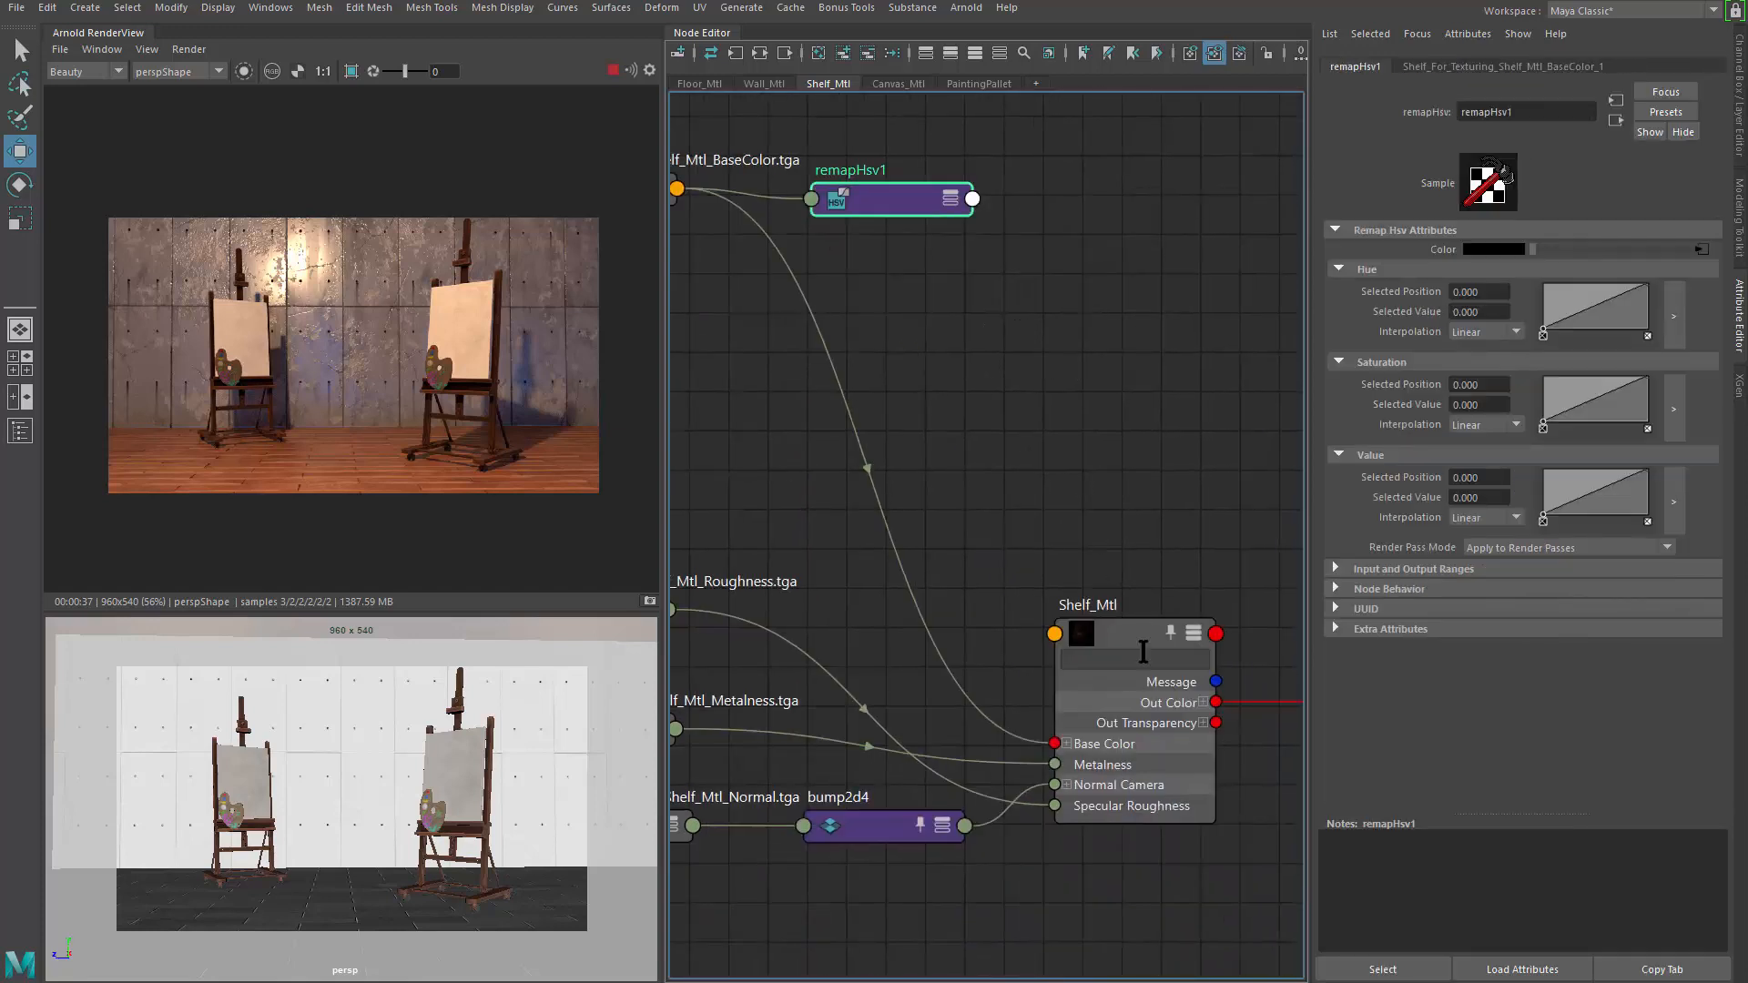
Wire remapHsv1's output into Shelf_Mtl's Base Color, replacing the direct texture link
left_click(1124, 642)
middle_click_drag(1042, 449, 1065, 473, "alt")
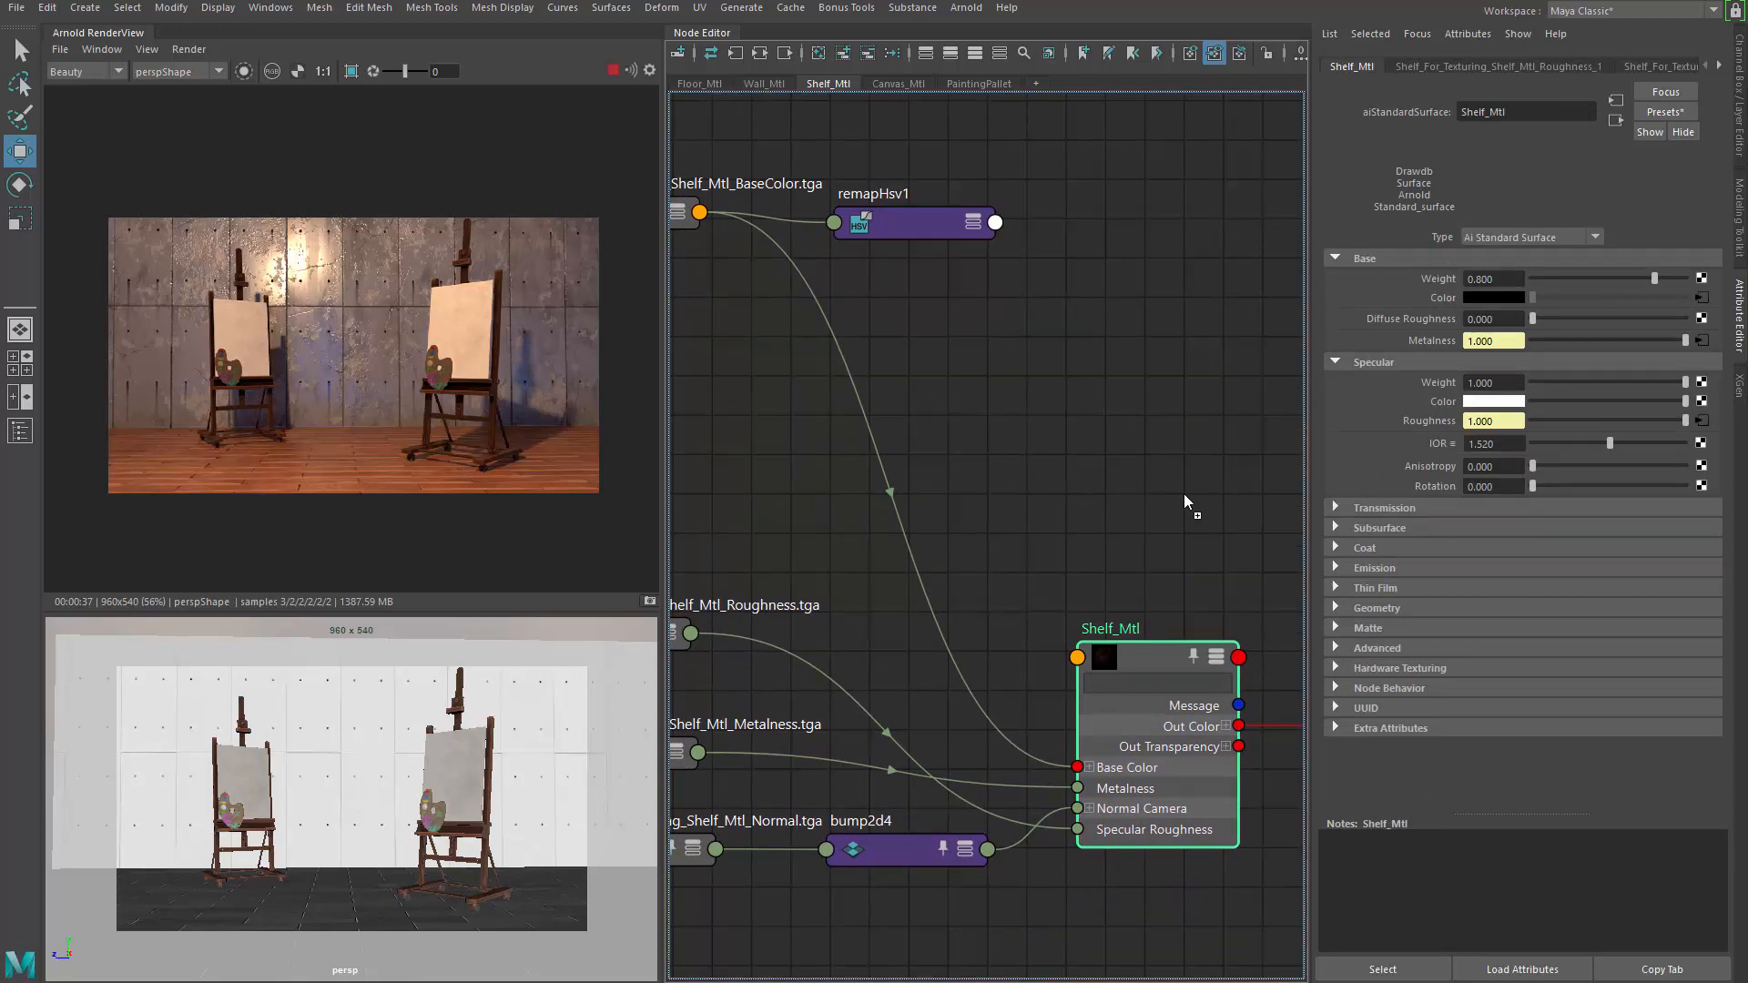
left_click_drag(995, 222, 1078, 767)
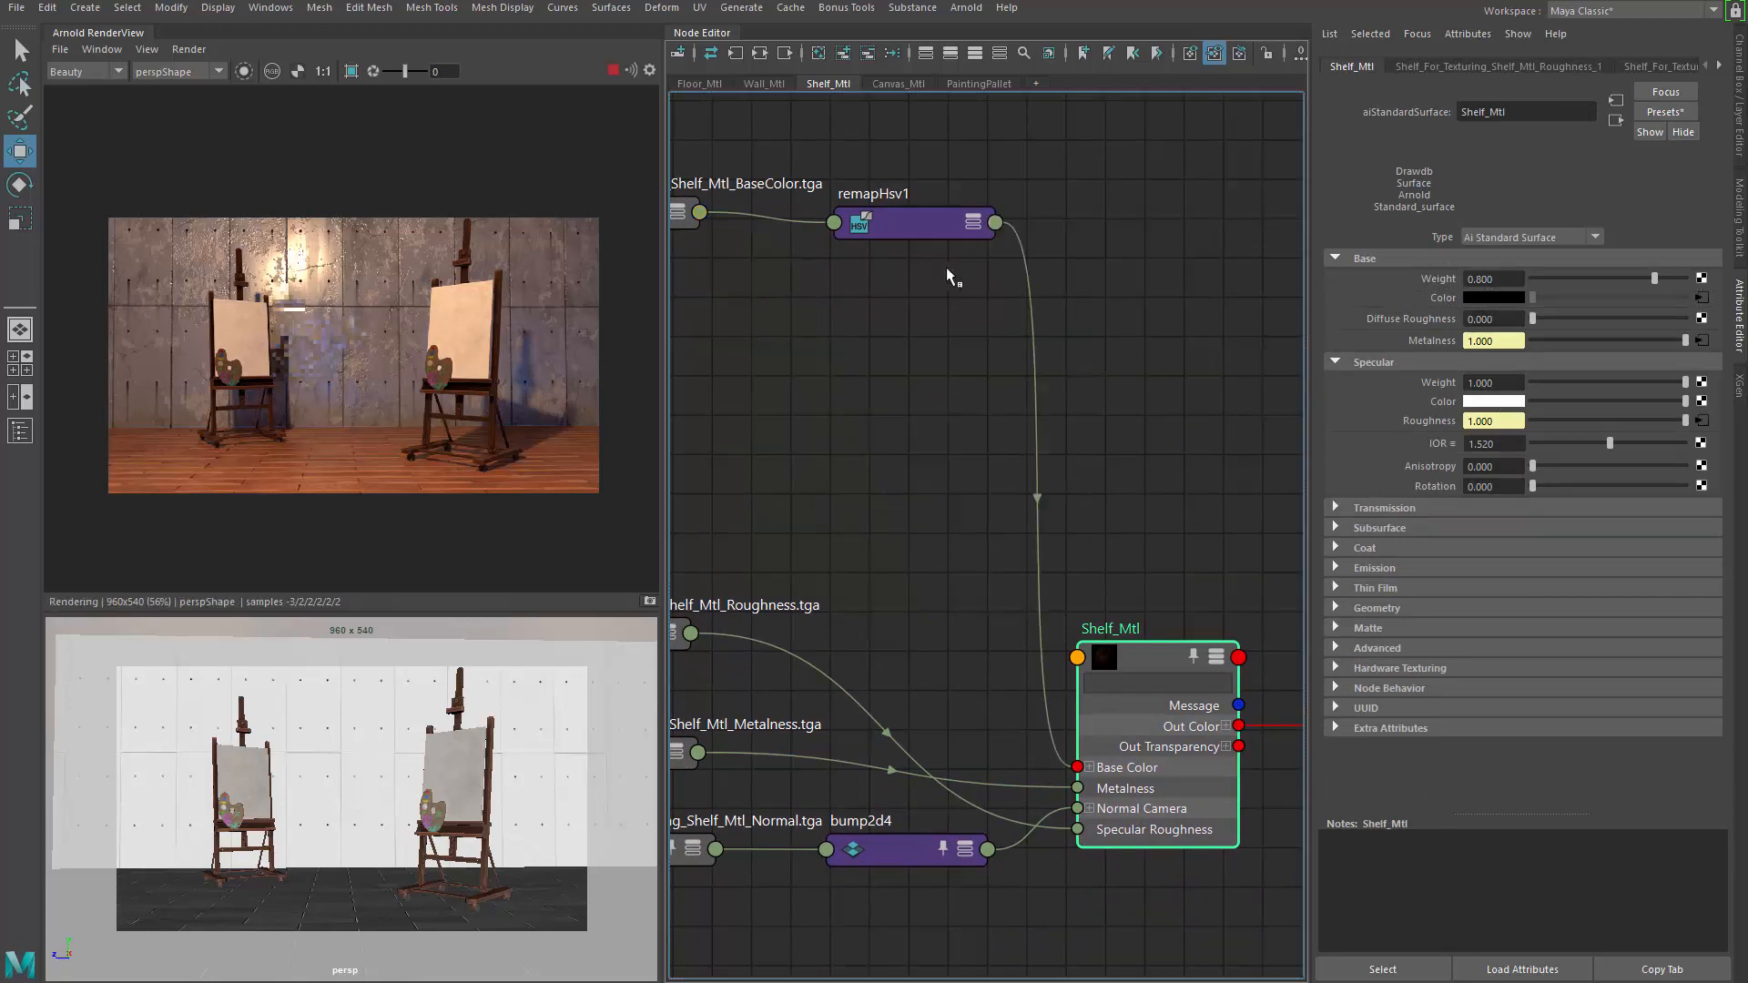
middle_click_drag(1069, 391, 1424, 512, "alt")
middle_click_drag(1130, 366, 868, 340, "alt")
left_click_drag(1019, 319, 1001, 307)
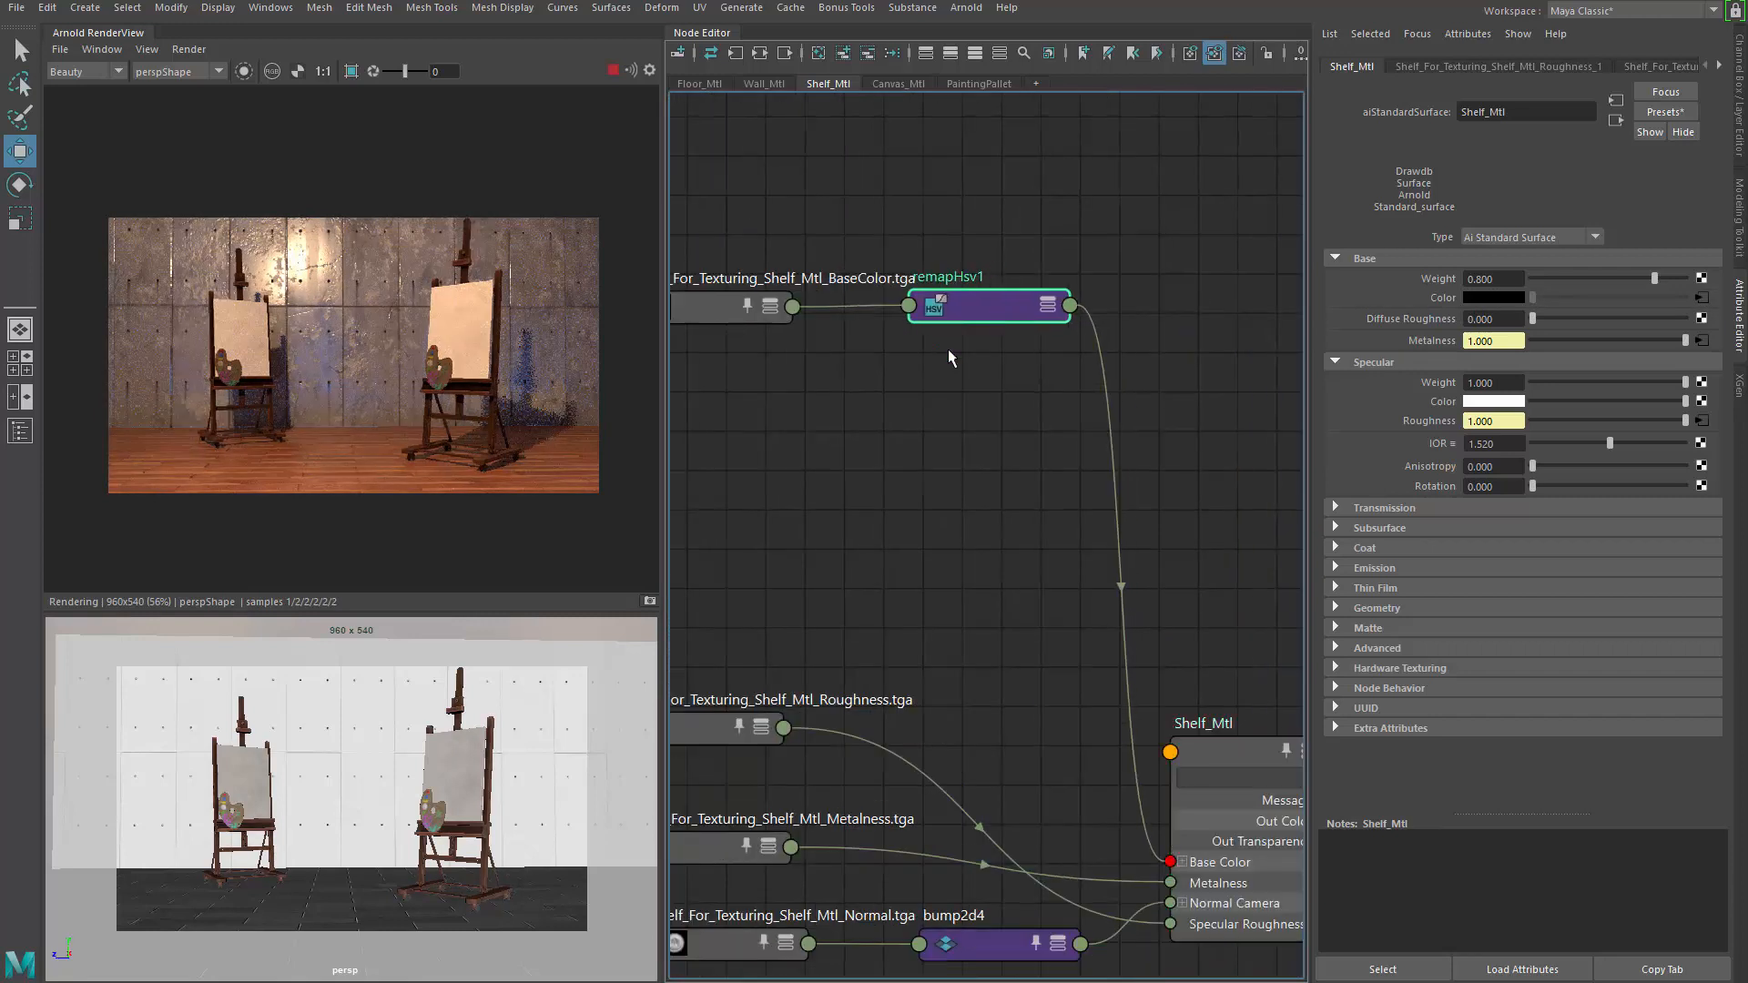
middle_click_drag(958, 367, 994, 381, "alt")
Raise remapHsv1's Value ramp start point to 0.480 and inspect the easels in the render
left_click(1025, 321)
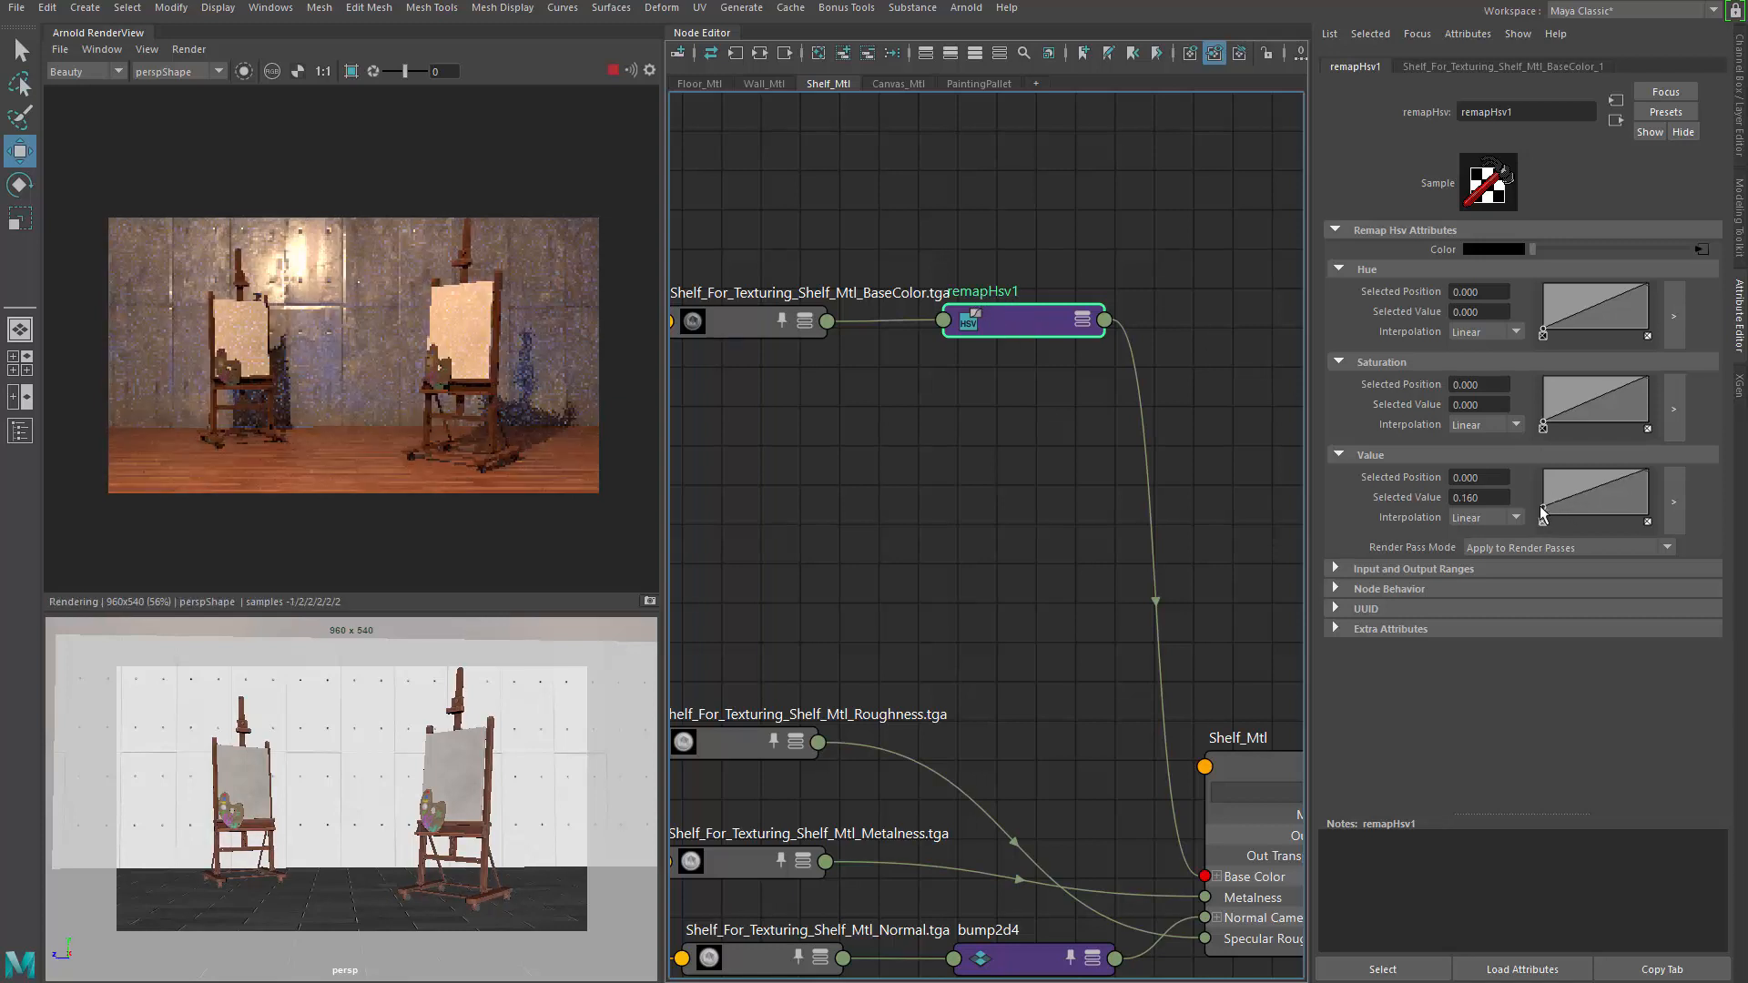
left_click_drag(1542, 515, 1542, 492)
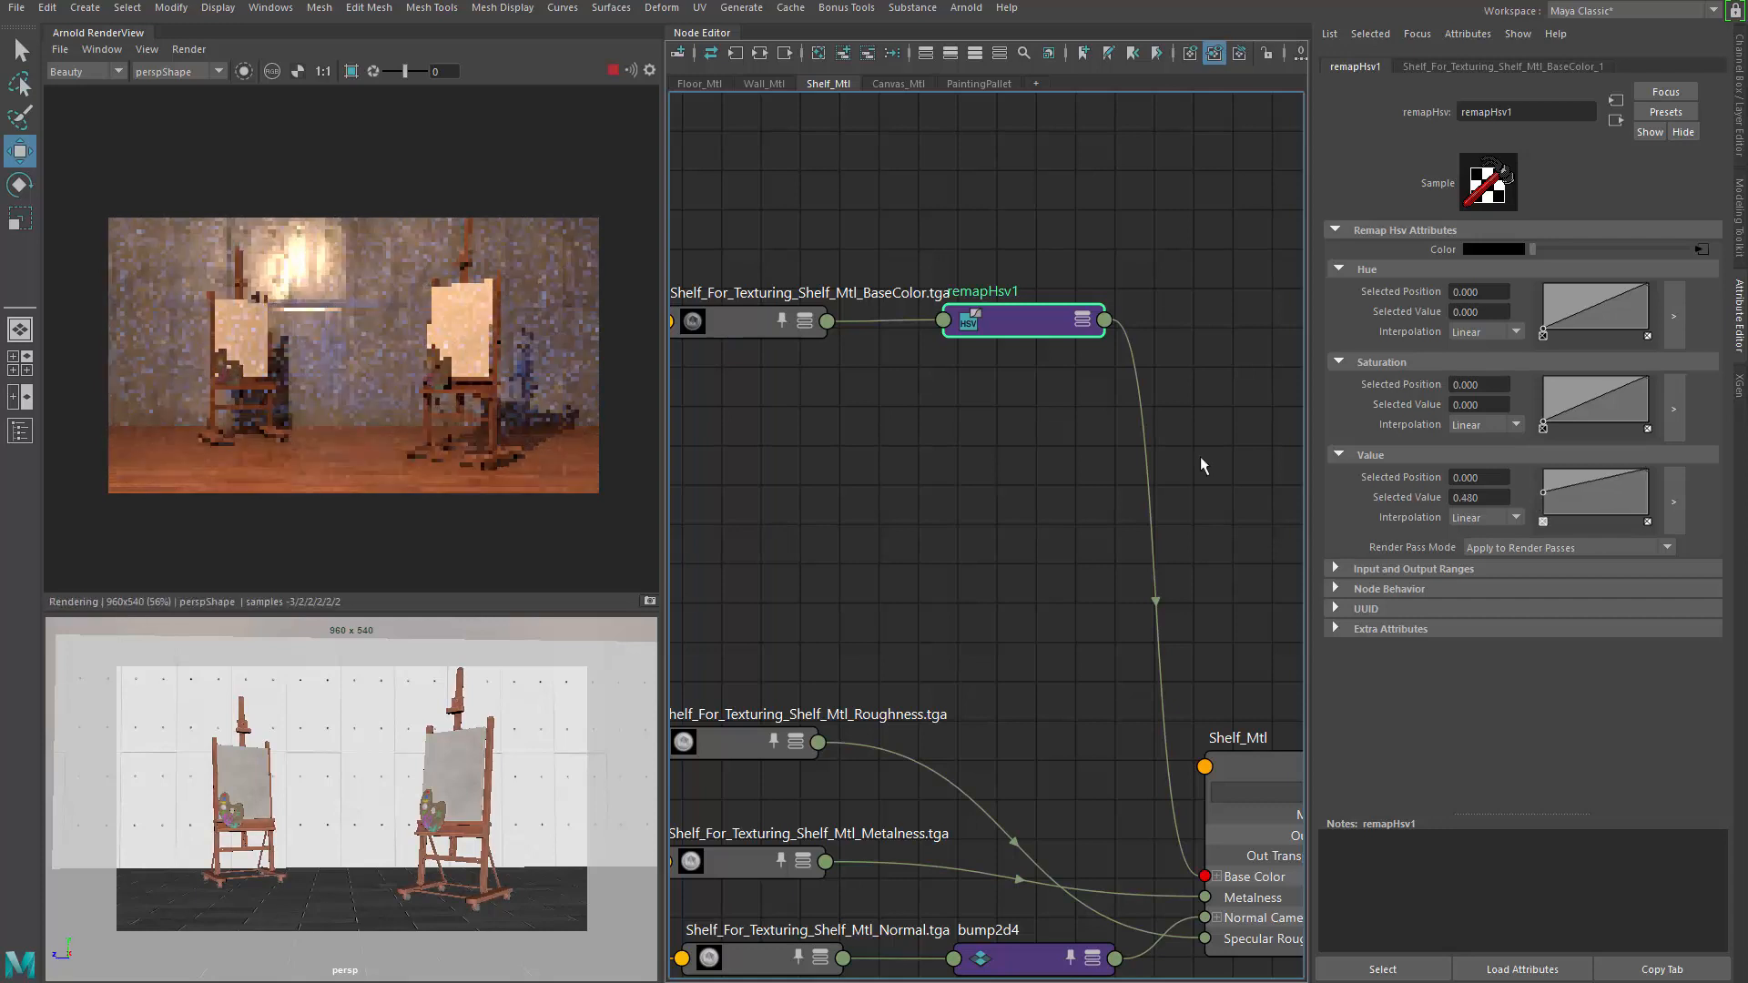
scroll(397, 333, "up", 3)
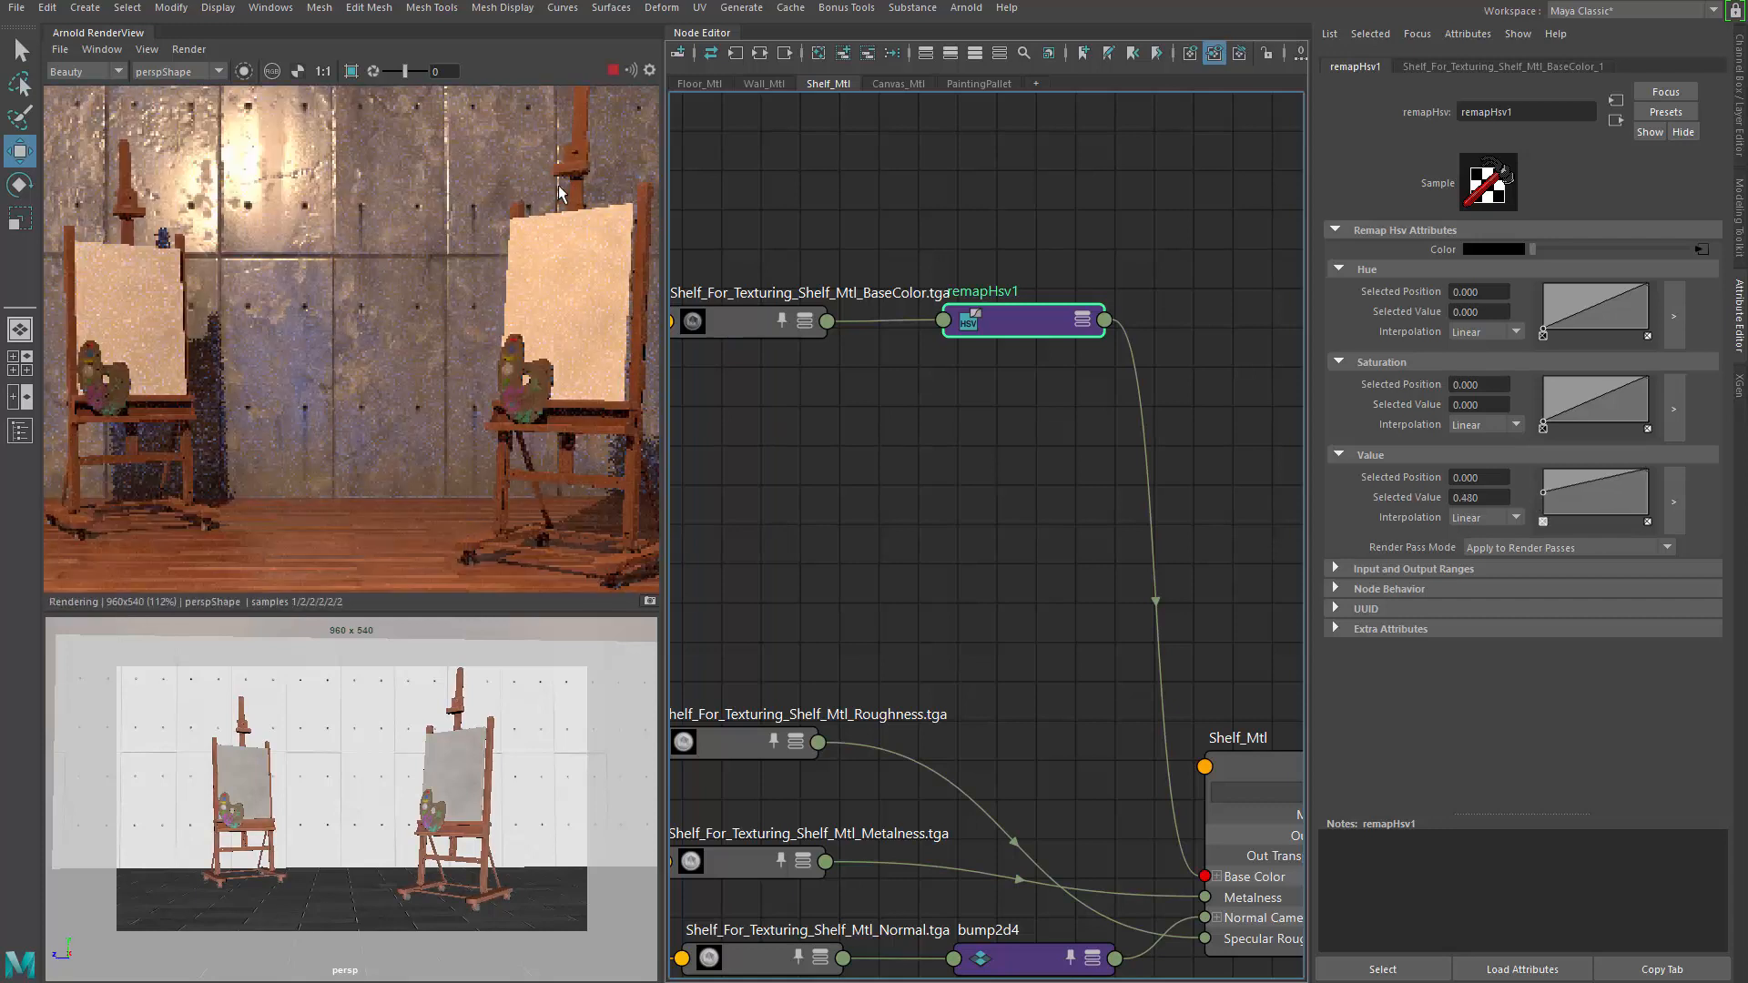
middle_click_drag(540, 194, 428, 257)
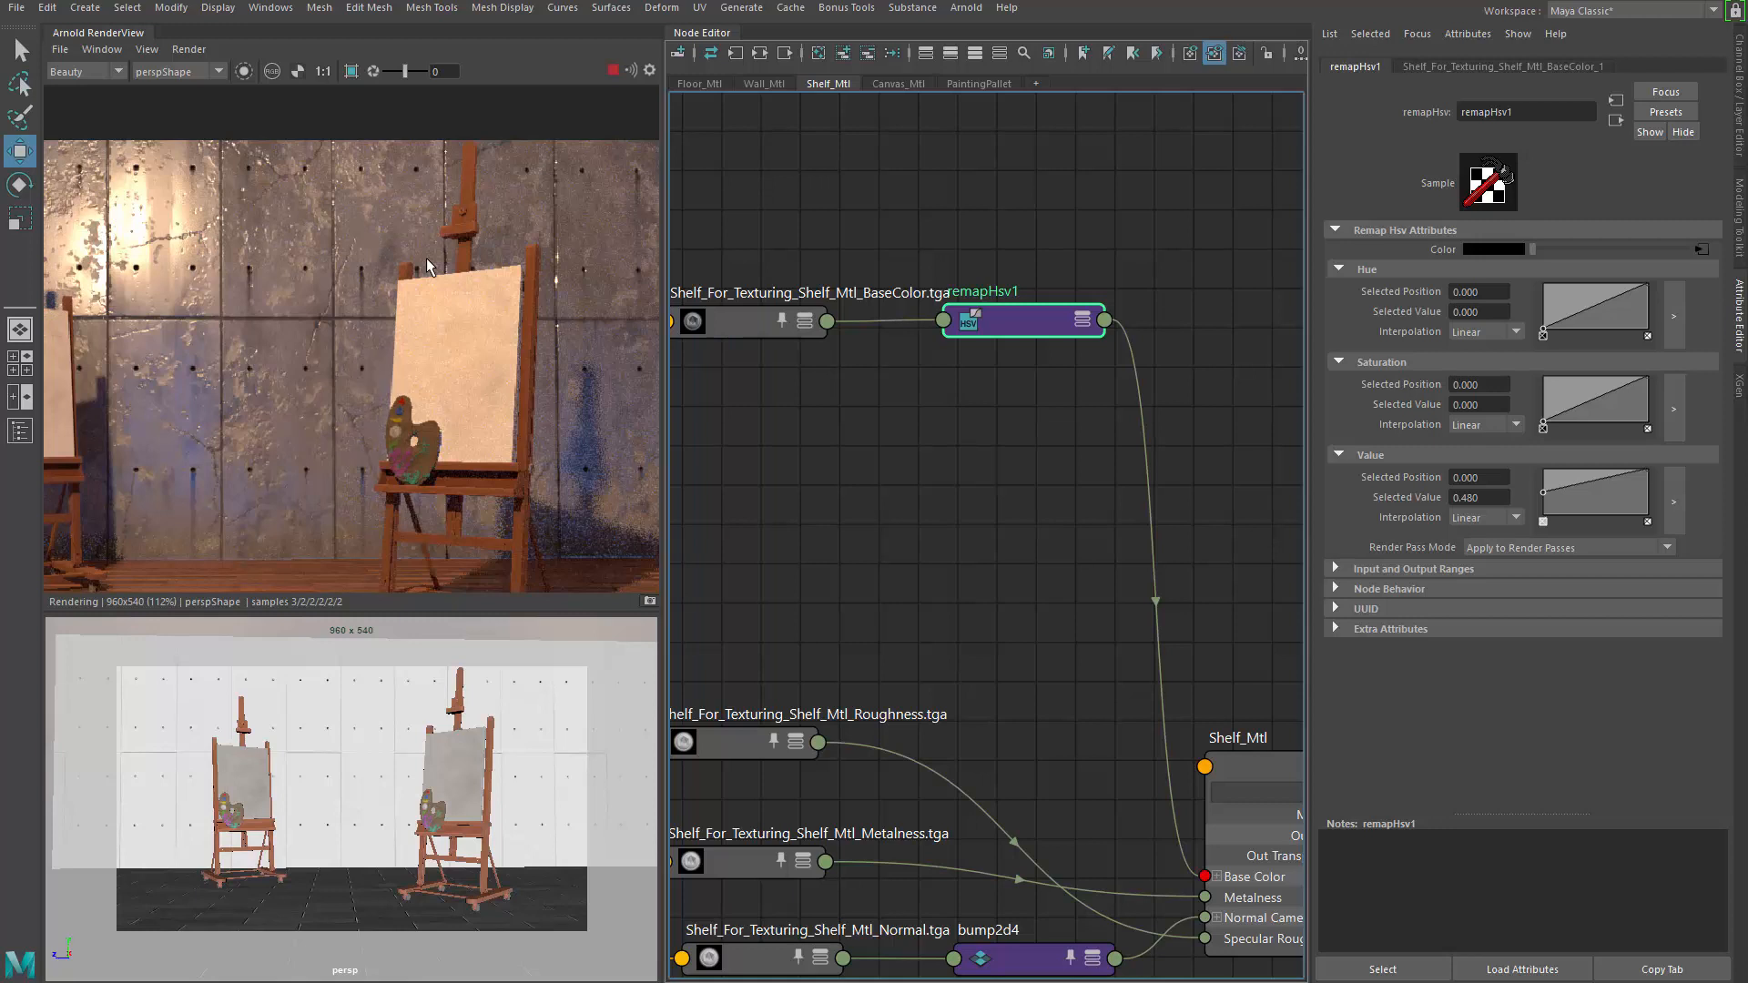
scroll(477, 424, "down", 5)
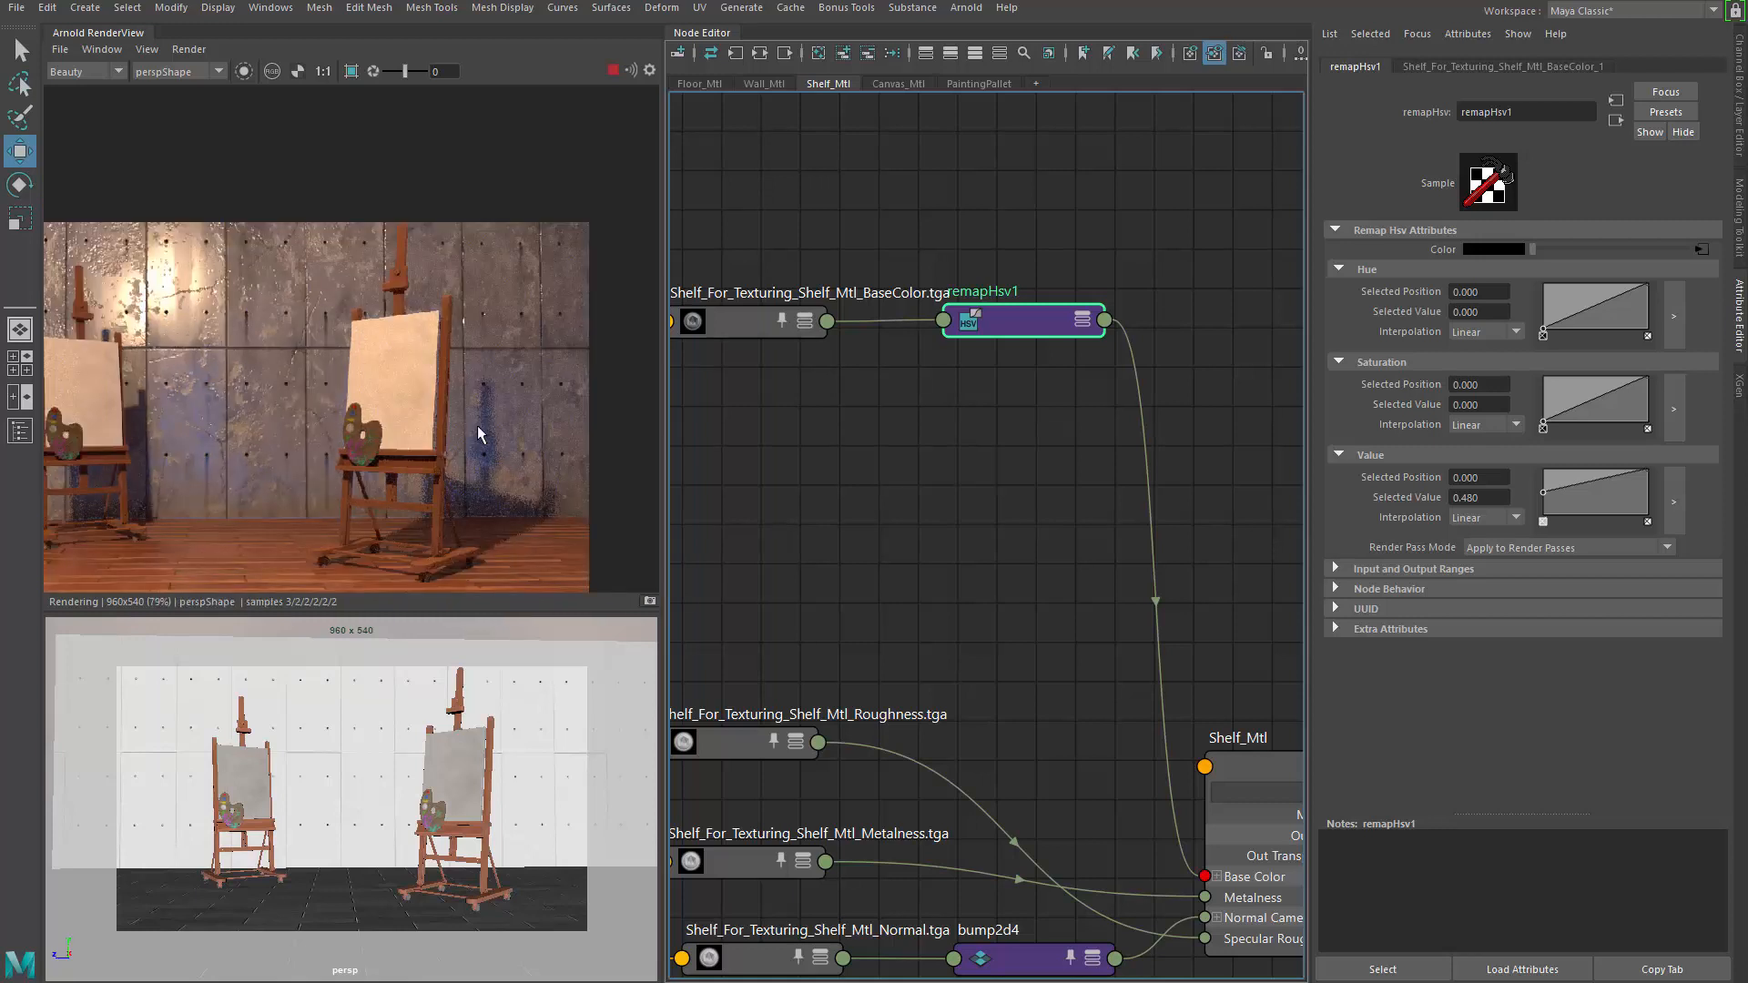
scroll(204, 442, "up", 2)
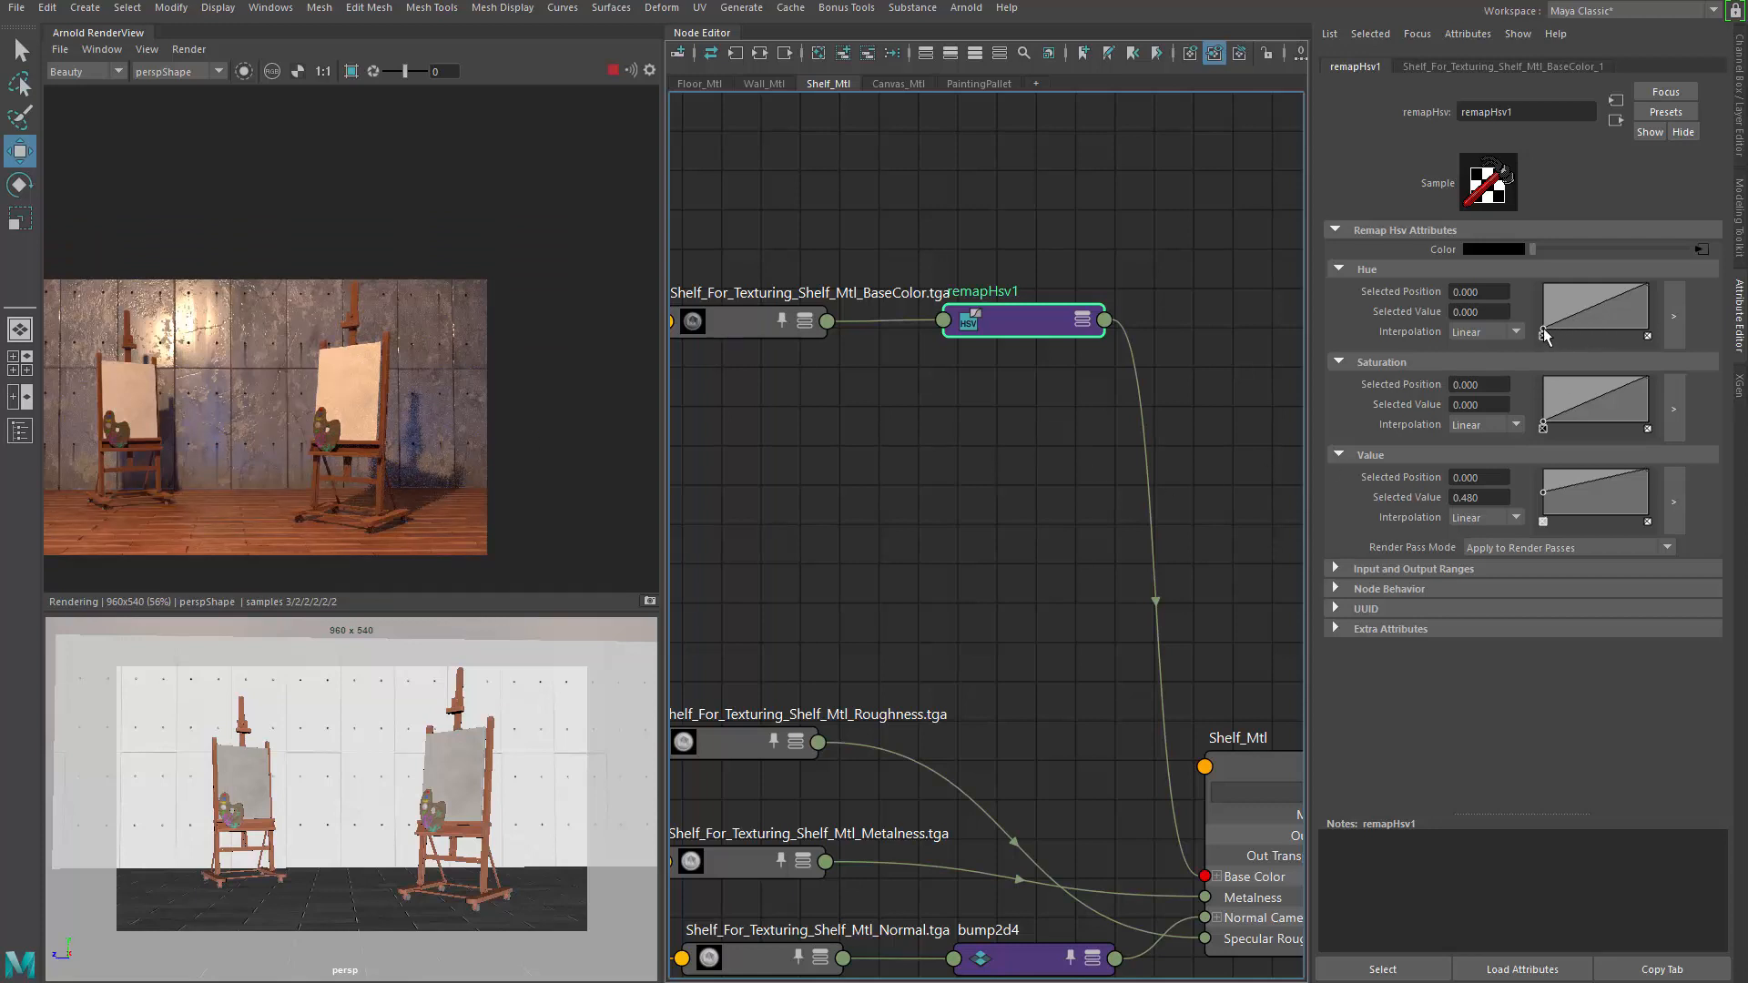
Set the Hue curve's start point Selected Value to 0.040
left_click_drag(1544, 333, 1540, 331)
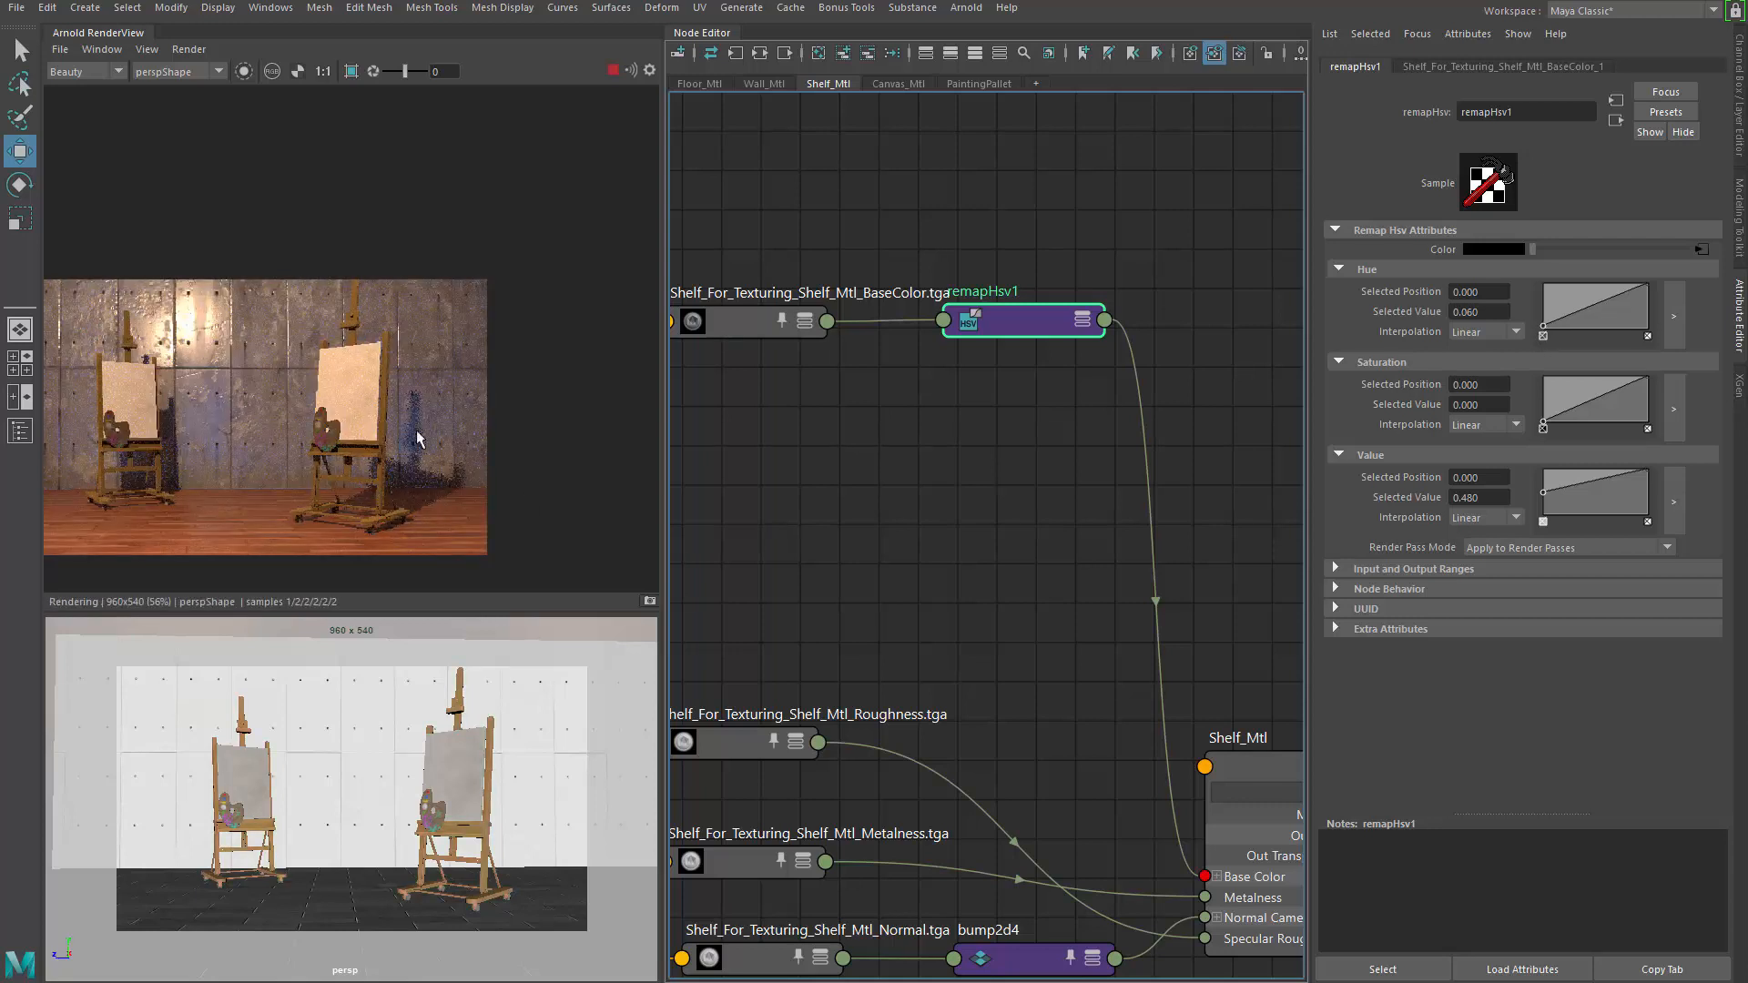
scroll(423, 432, "up", 2)
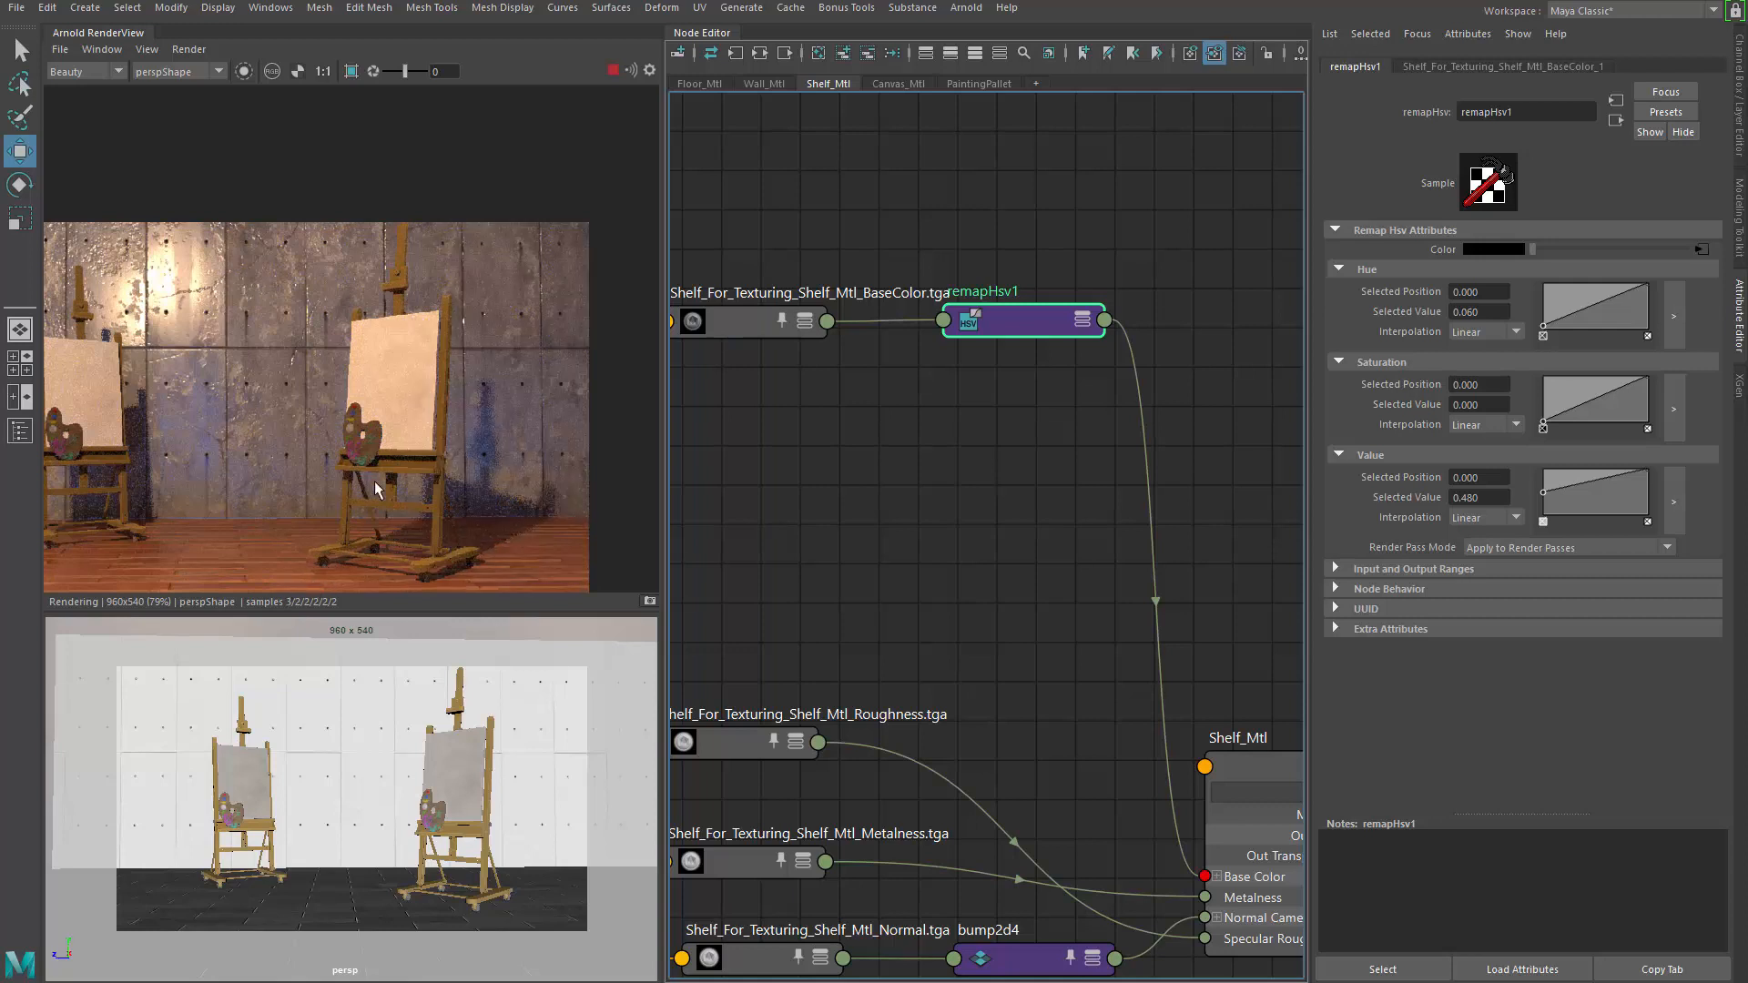
left_click_drag(1467, 311, 1573, 317)
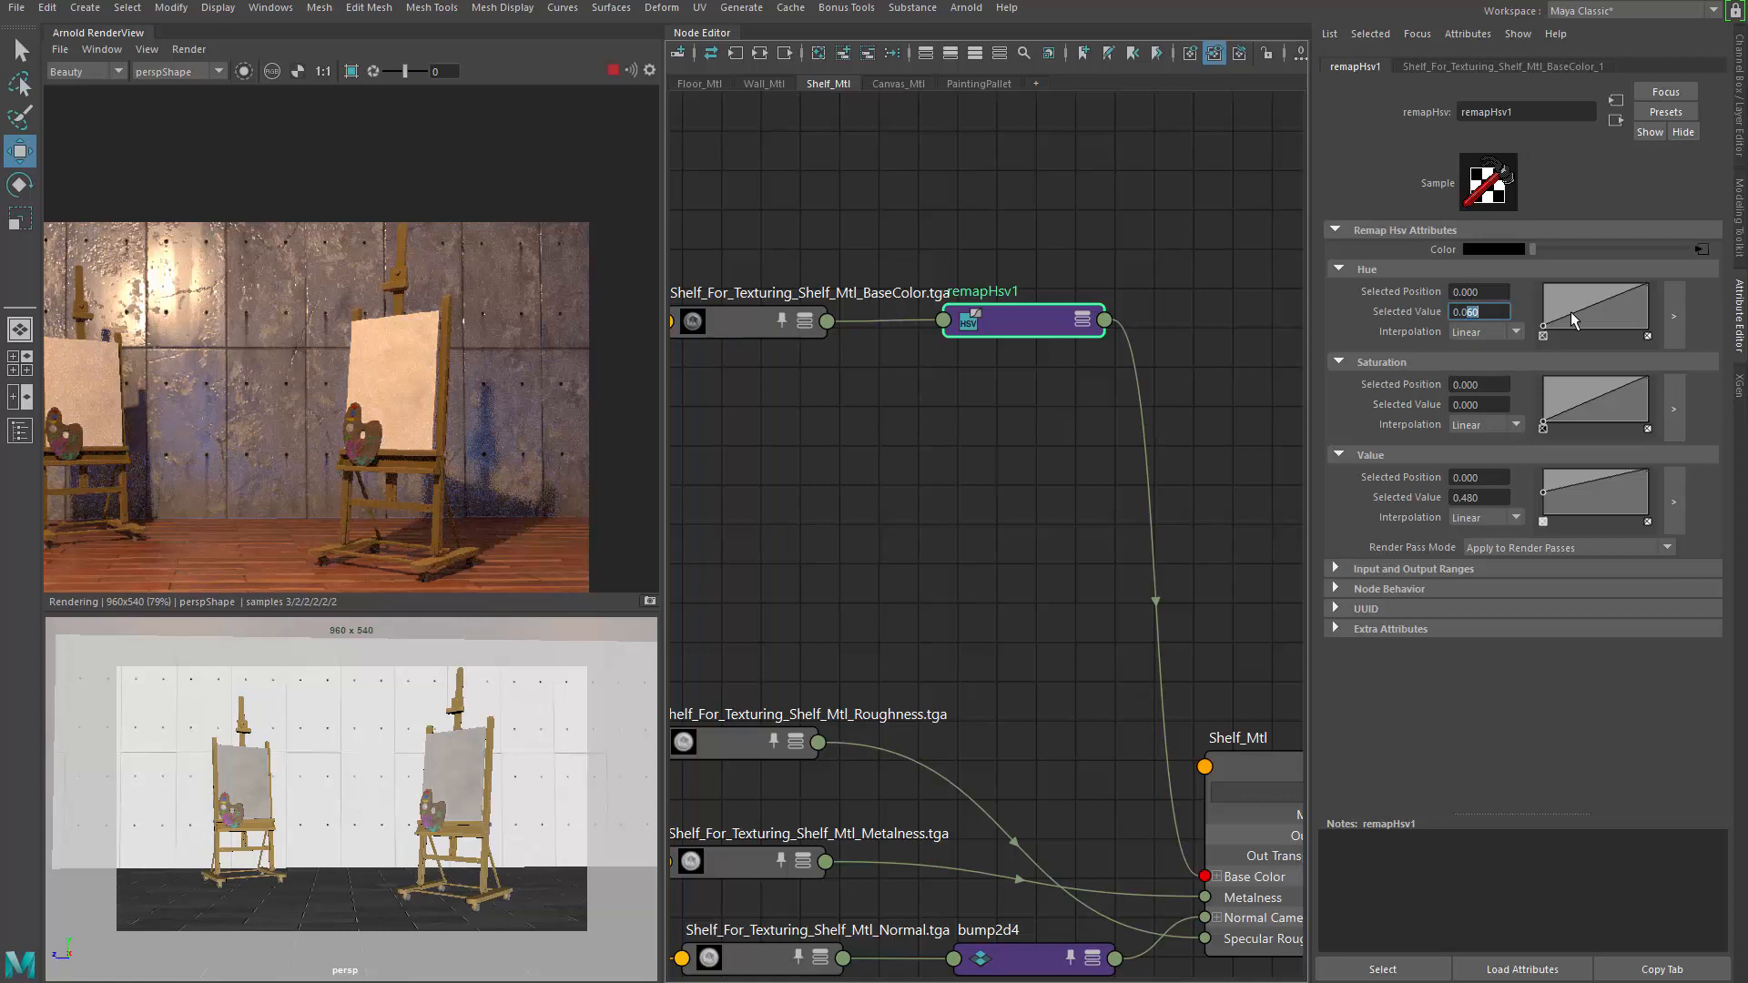
type("40")
key("Return")
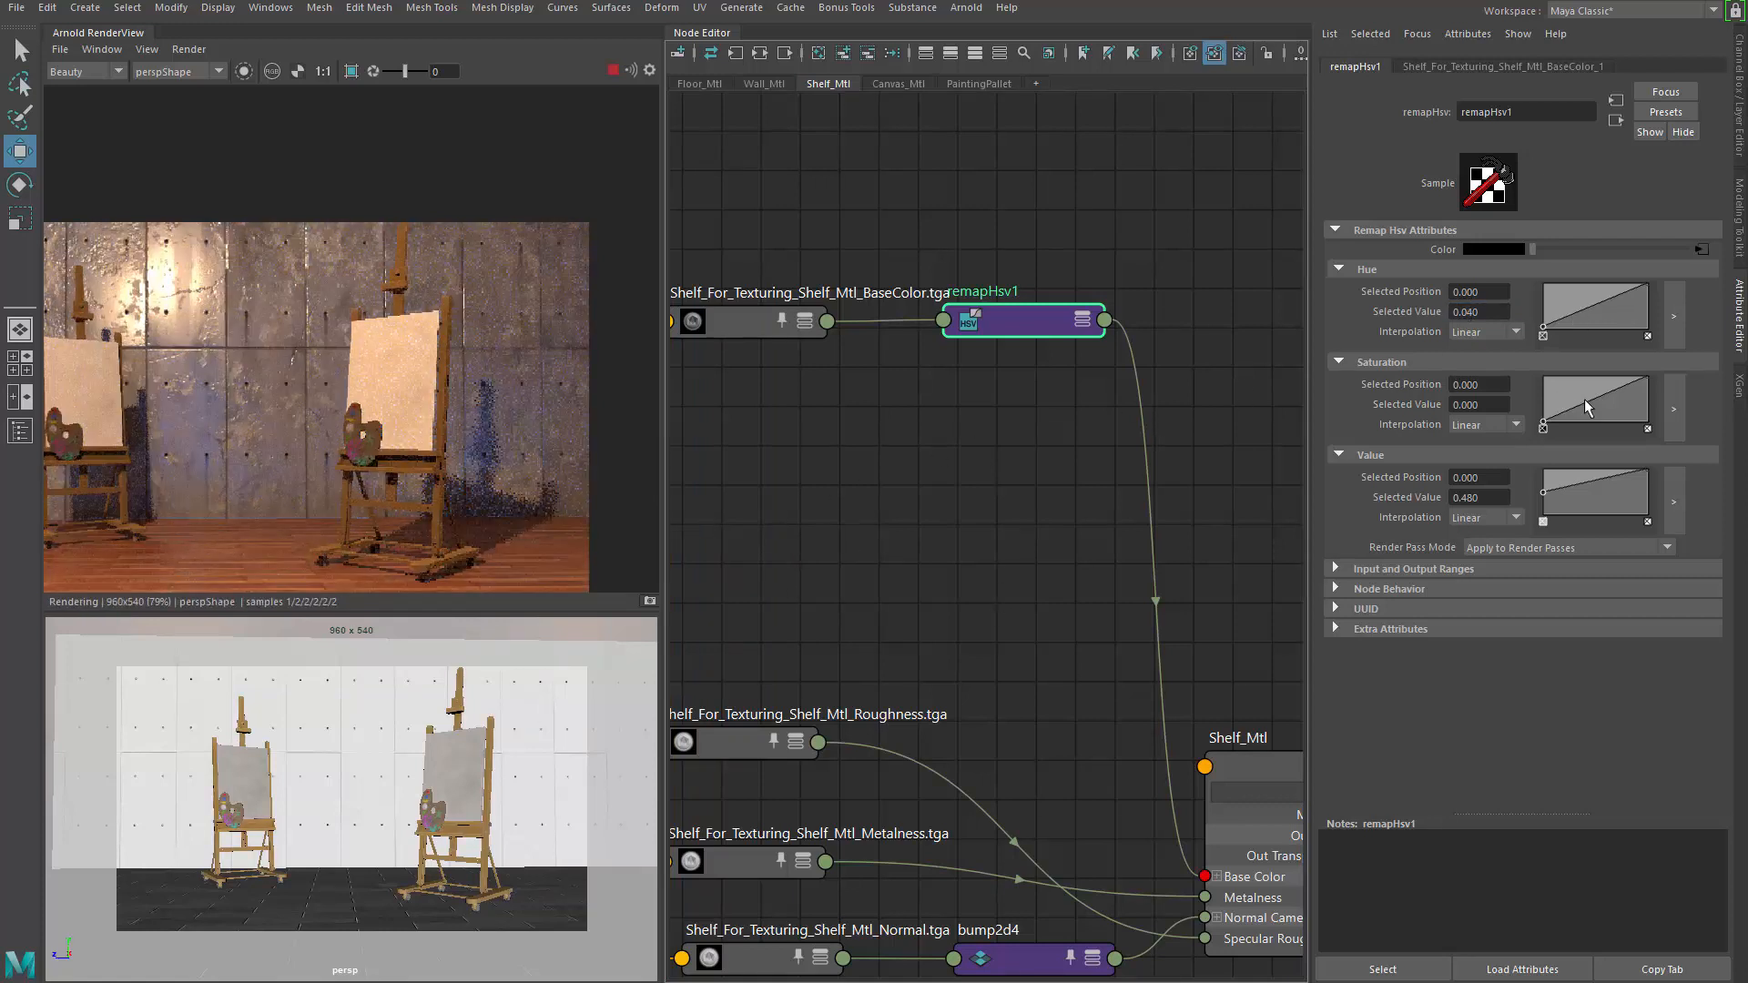
Move the Saturation curve's end point to 0.680 and check the updated render
left_click(1649, 382)
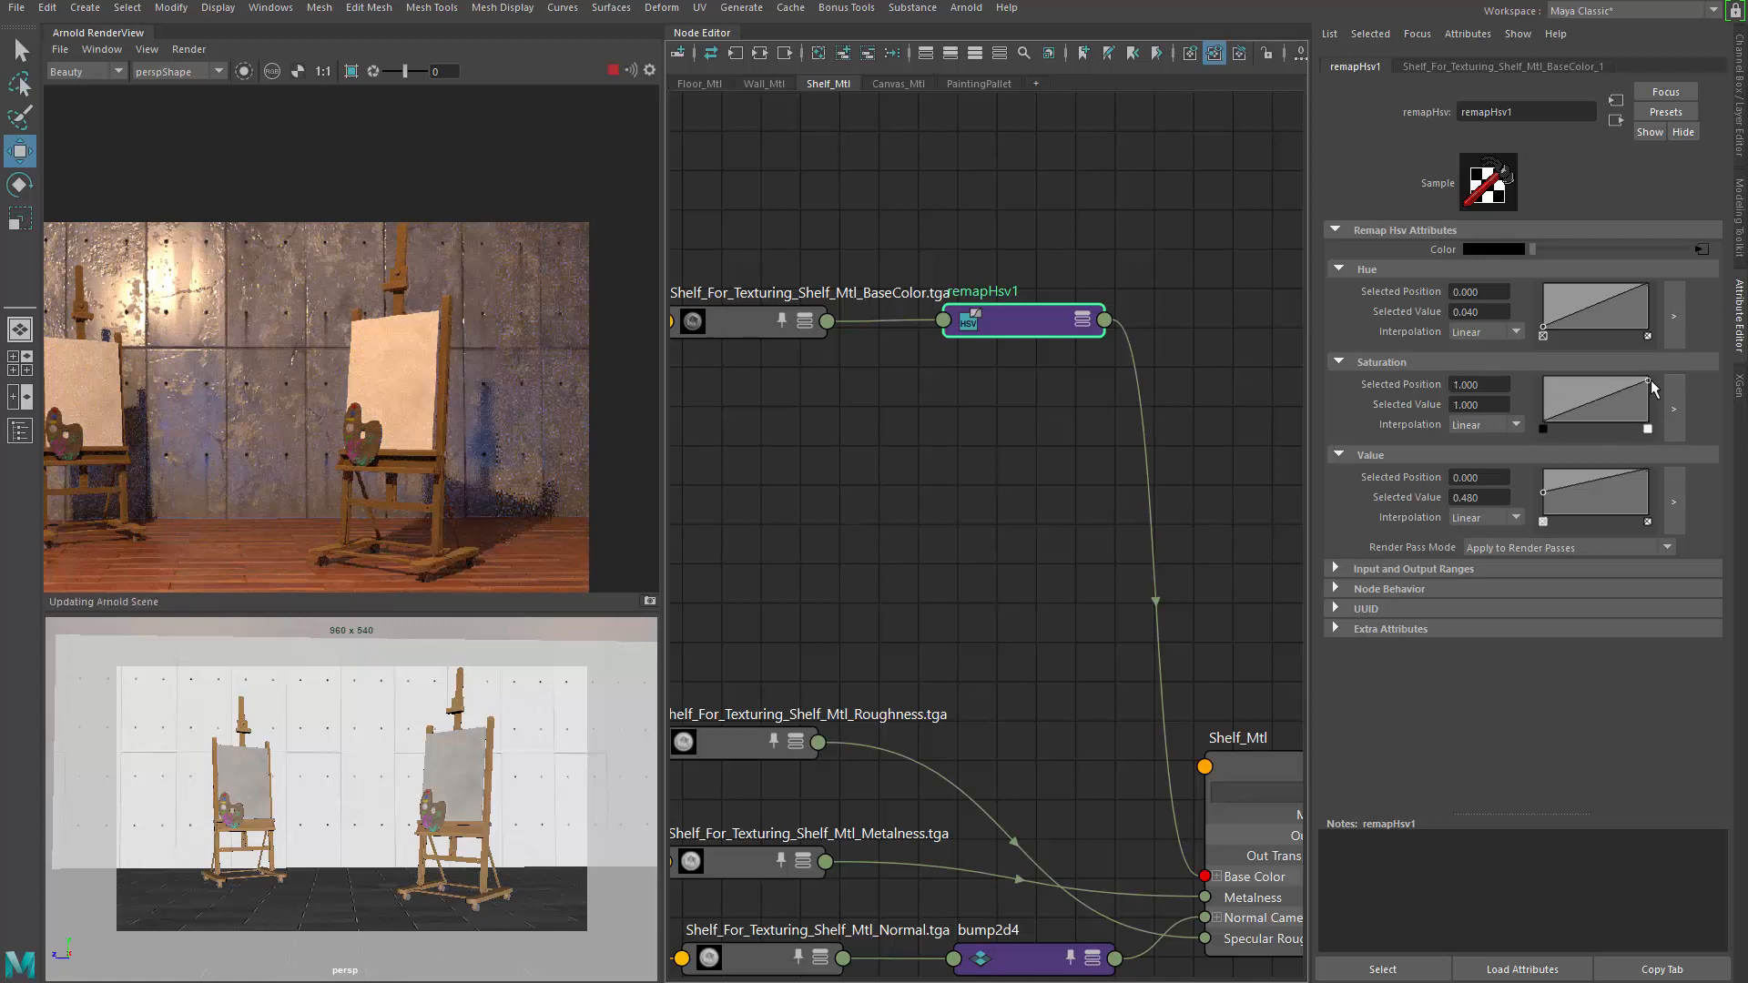
left_click_drag(1653, 395, 1652, 391)
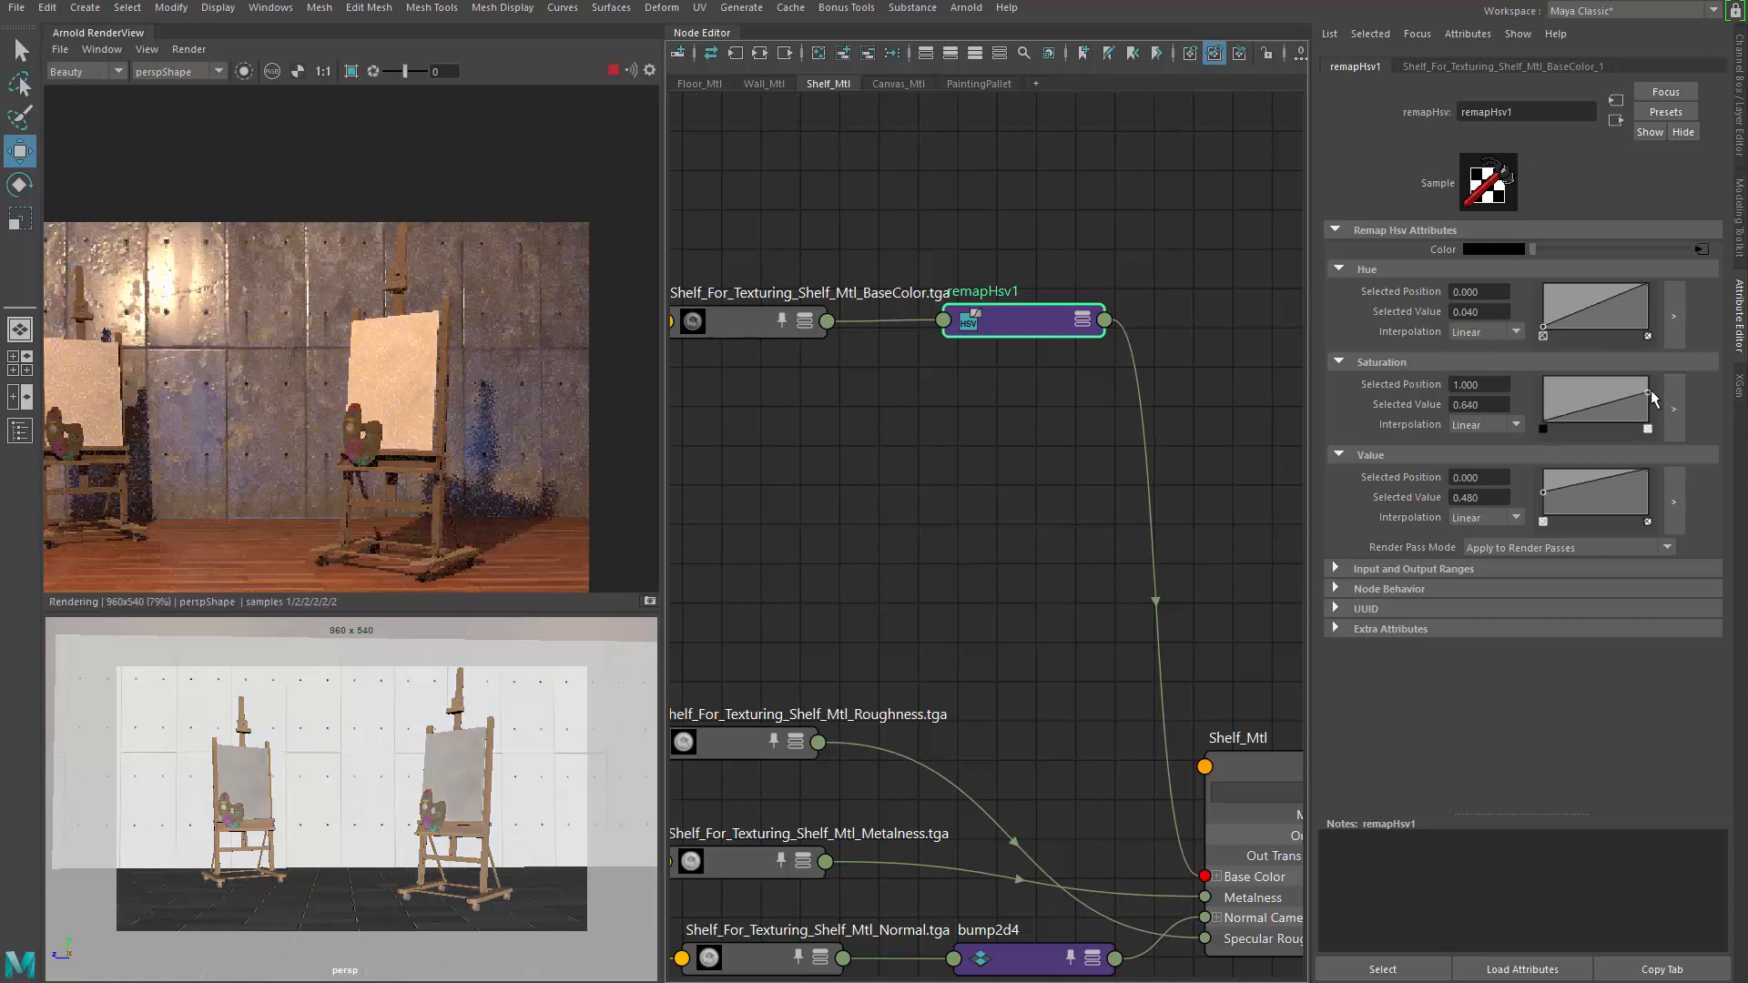
left_click_drag(1652, 401, 1650, 395)
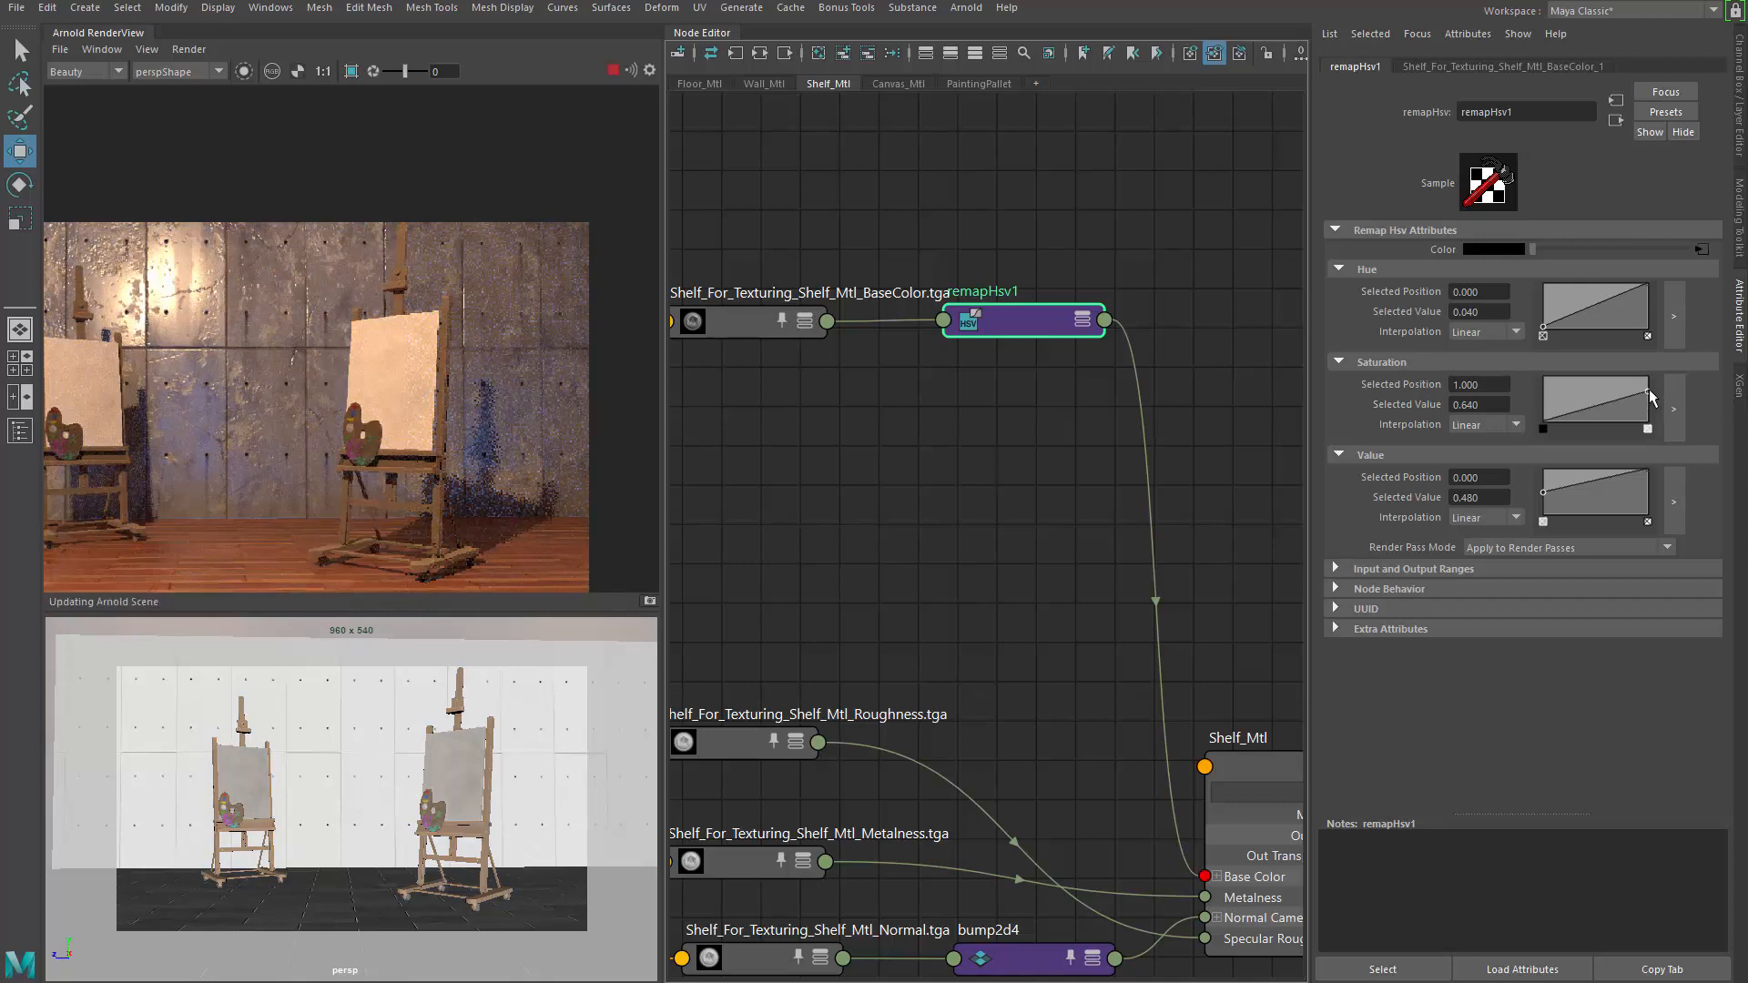
scroll(227, 419, "down", 2)
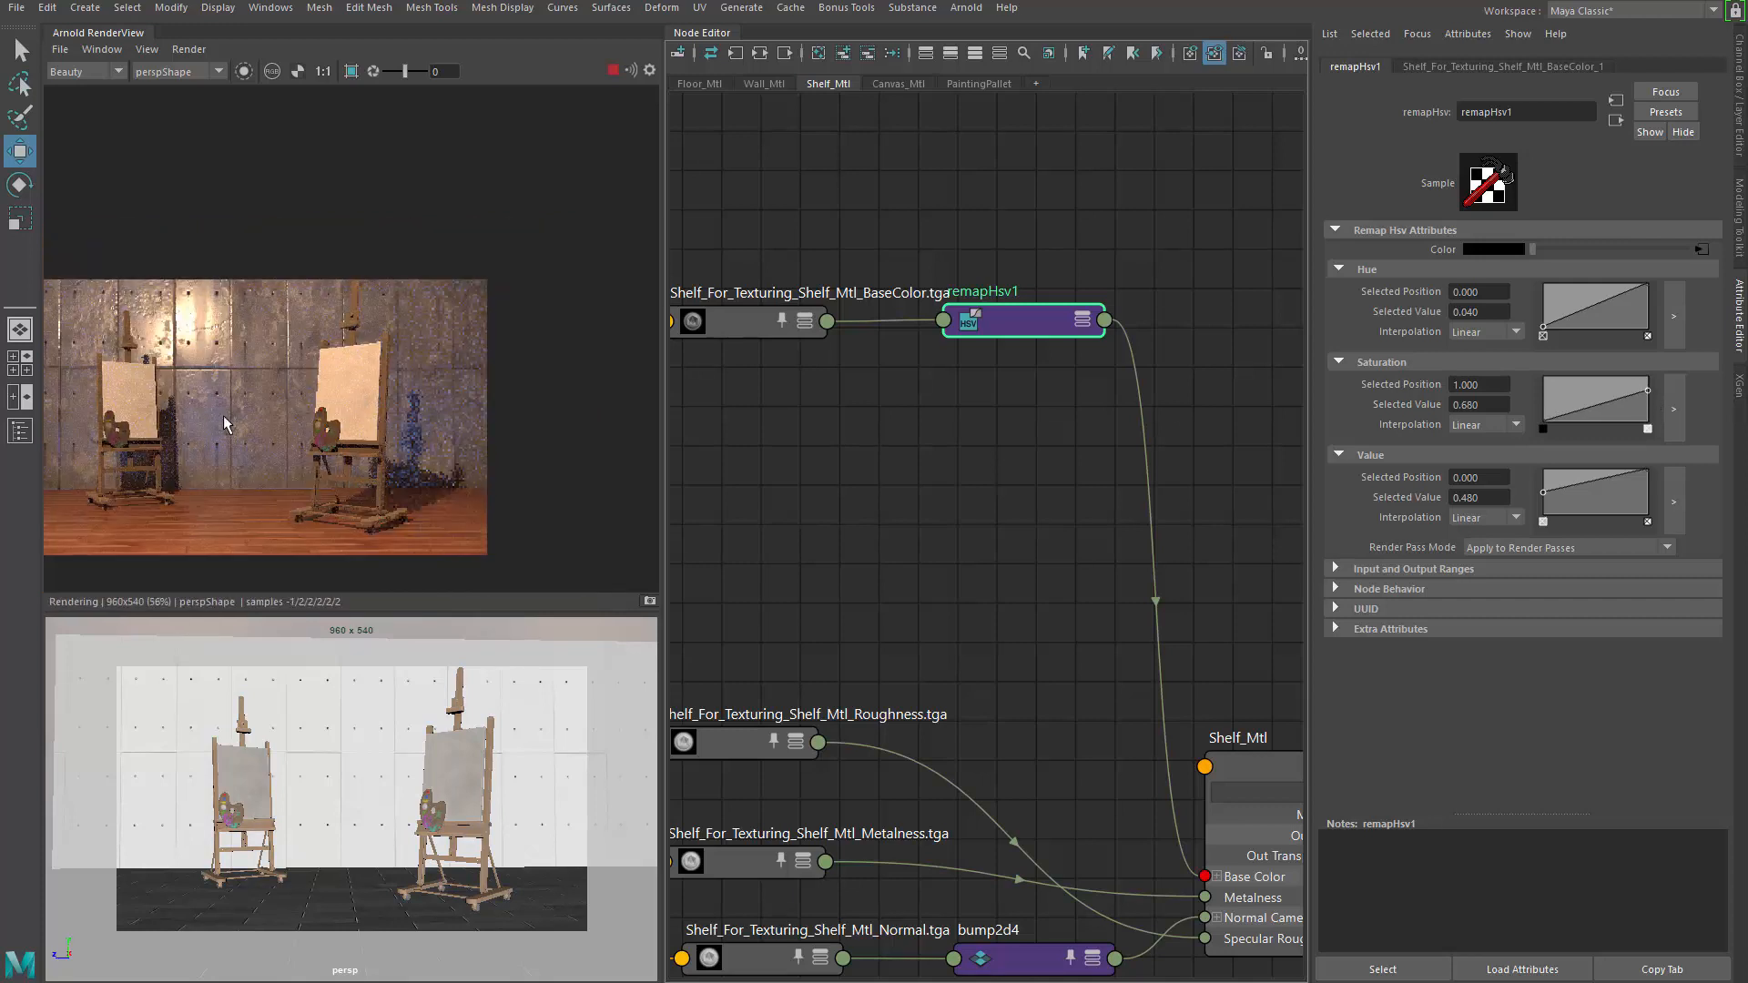
left_click_drag(222, 415, 326, 366)
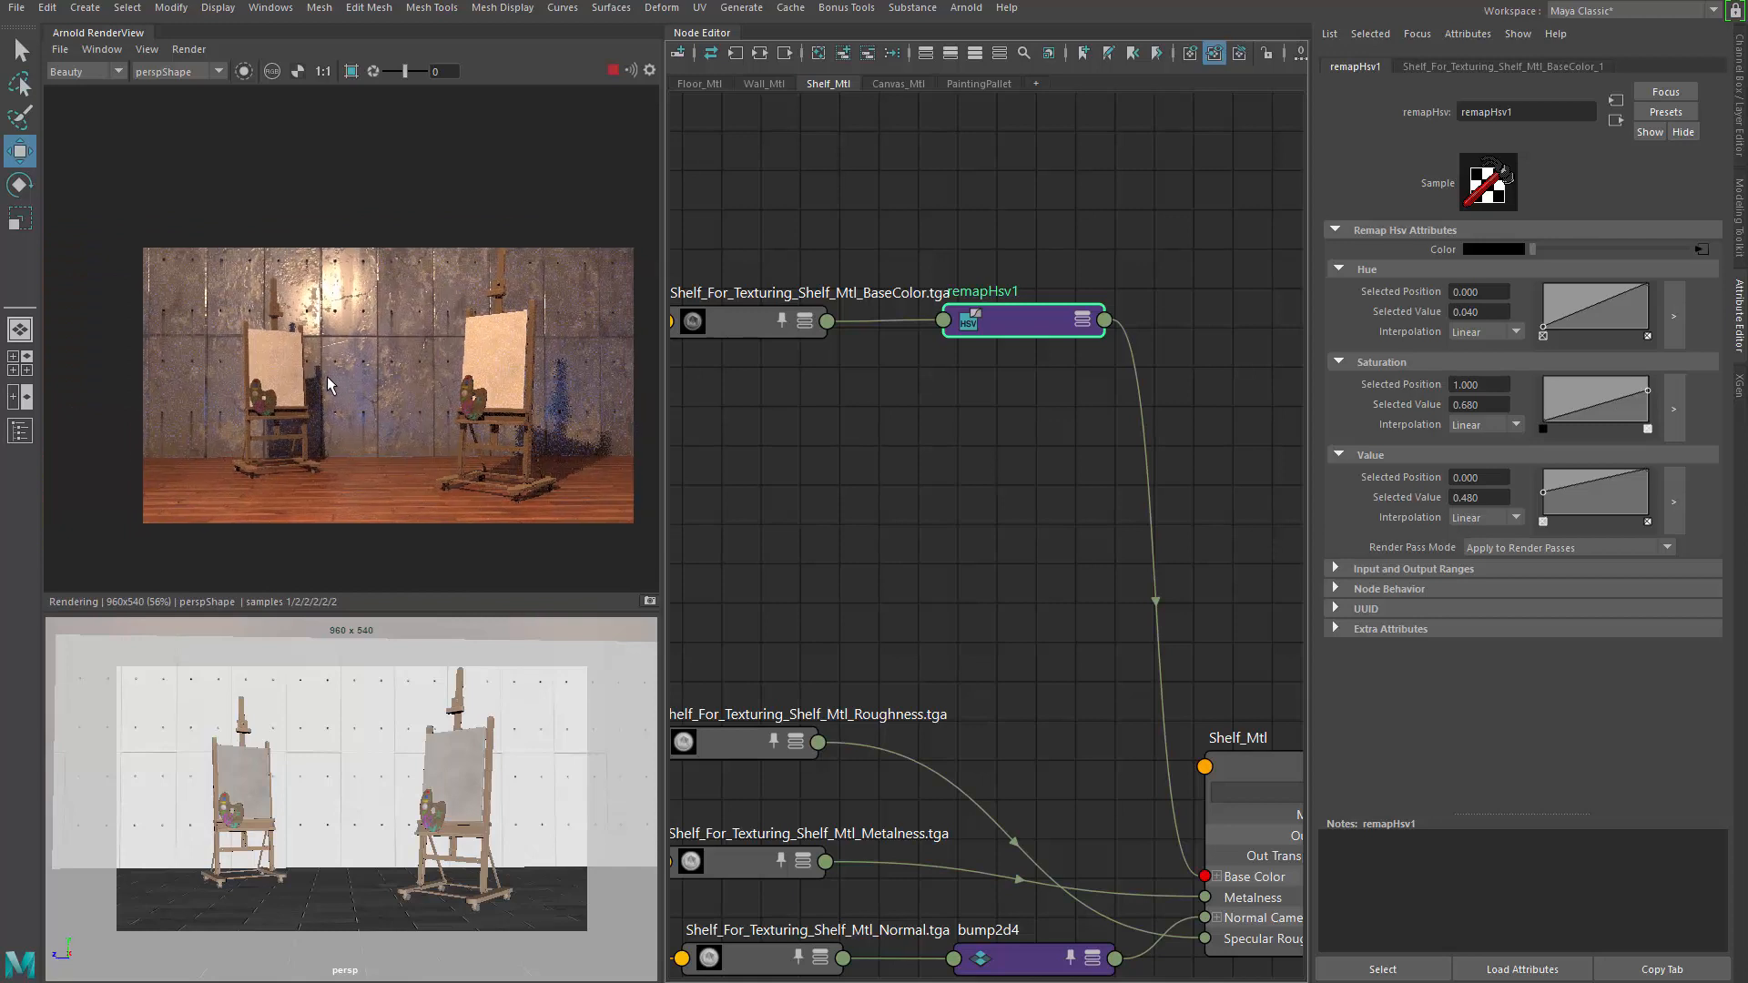
right_click_drag(326, 375, 355, 386)
left_click_drag(355, 386, 313, 353)
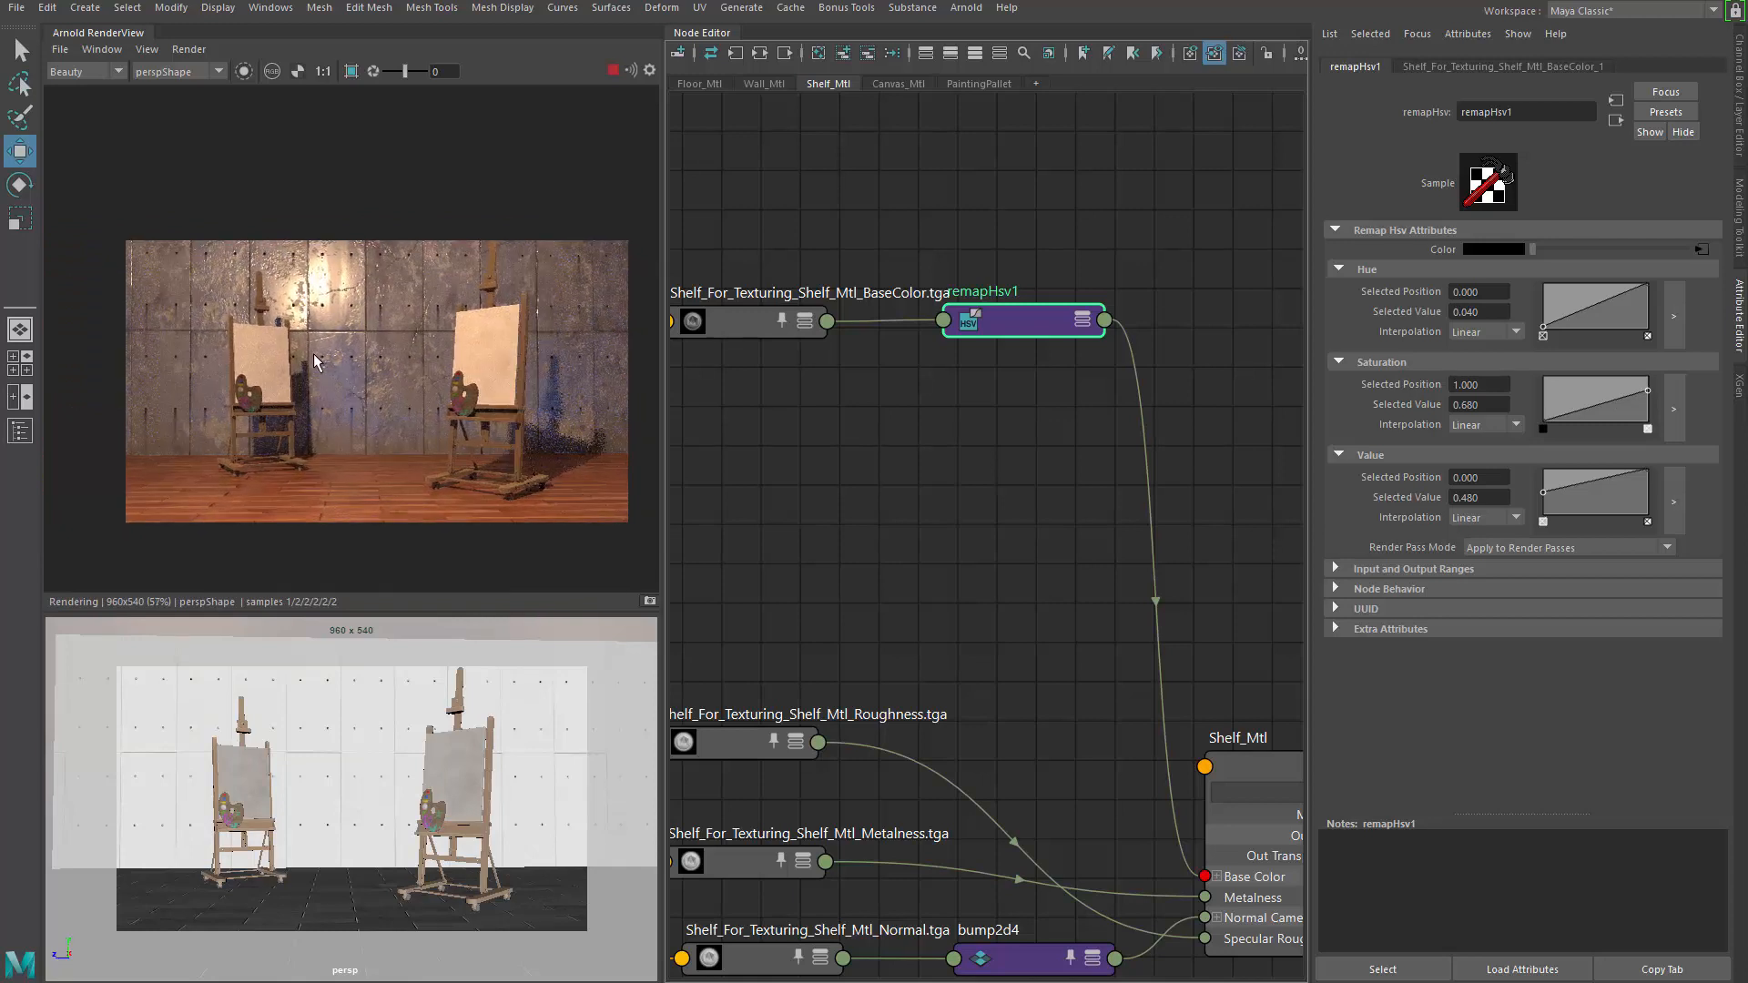
right_click_drag(314, 353, 337, 359)
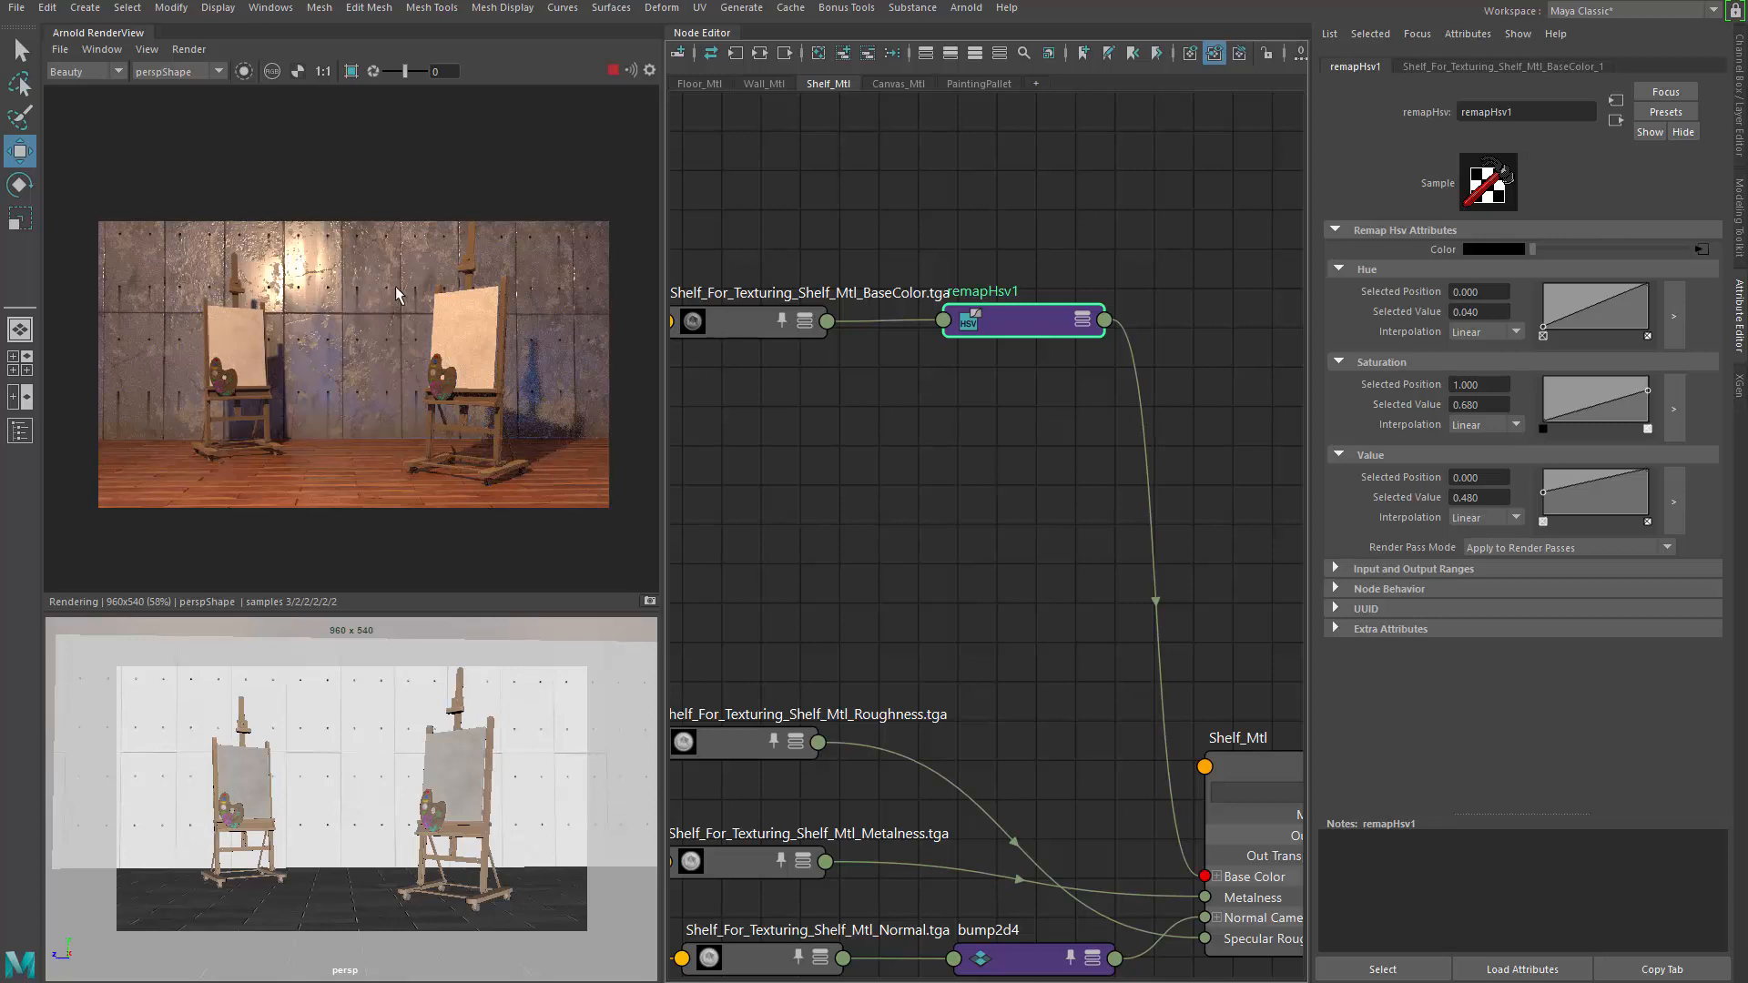
middle_click_drag(984, 544, 1056, 450, "alt")
scroll(417, 382, "up", 2)
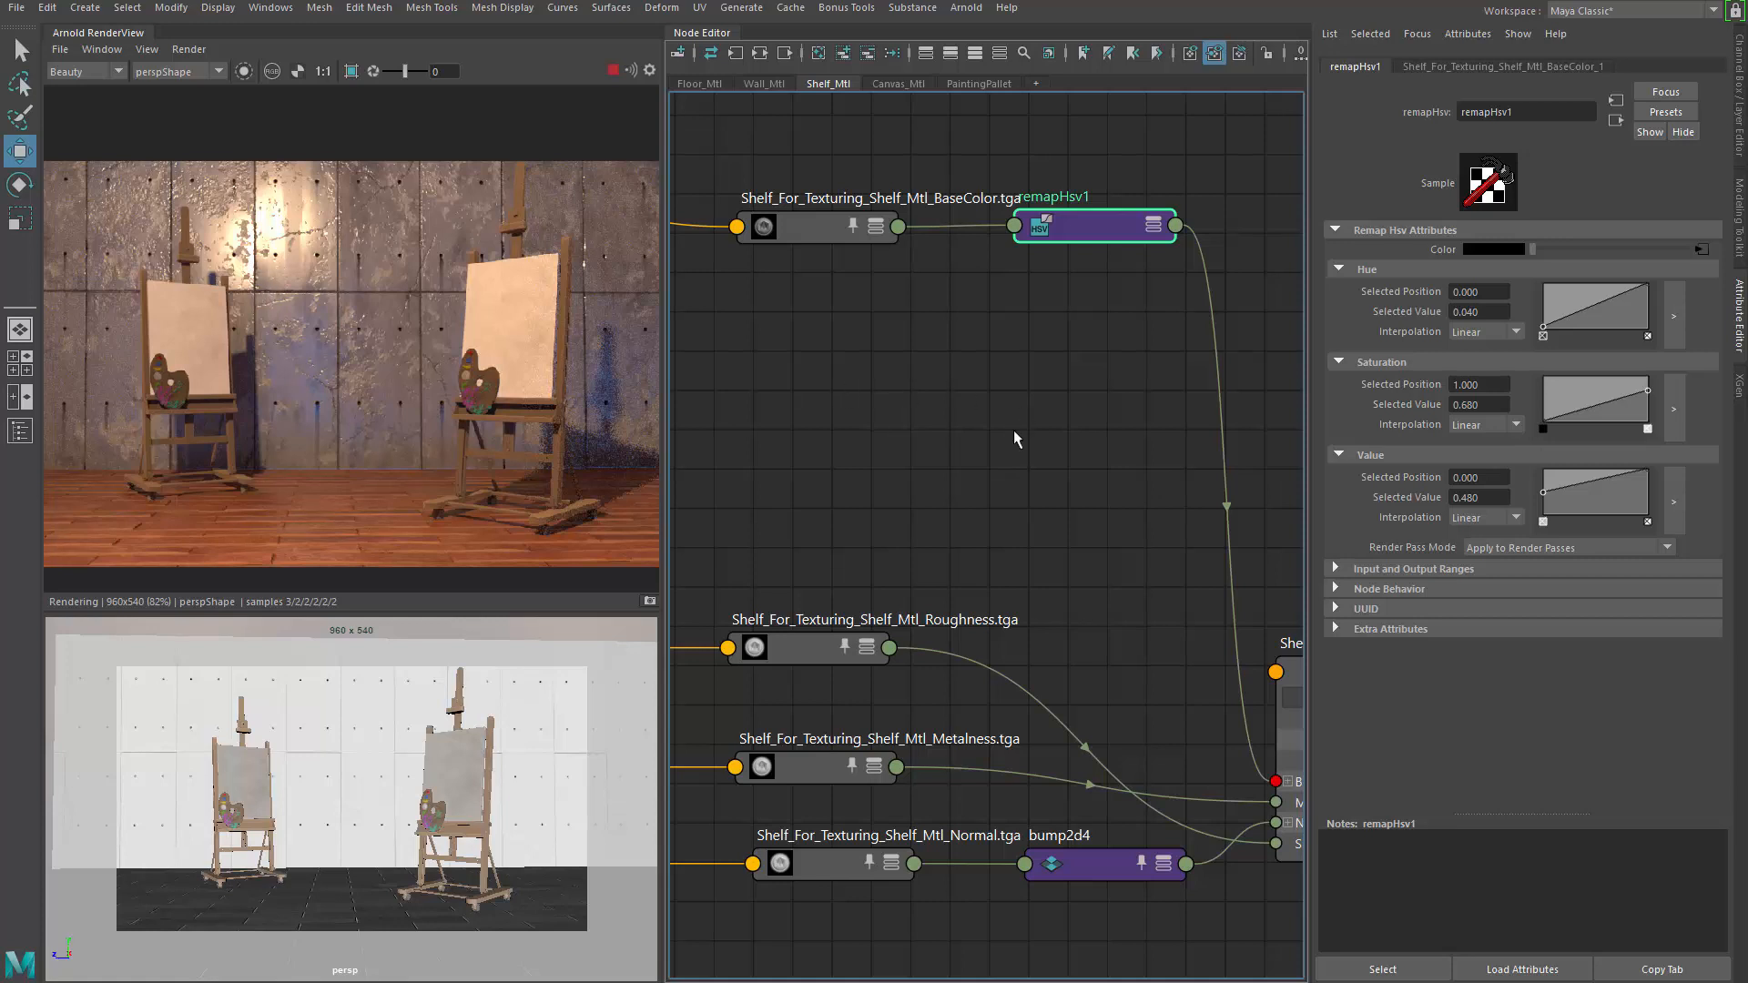
middle_click_drag(1014, 437, 1194, 485, "alt")
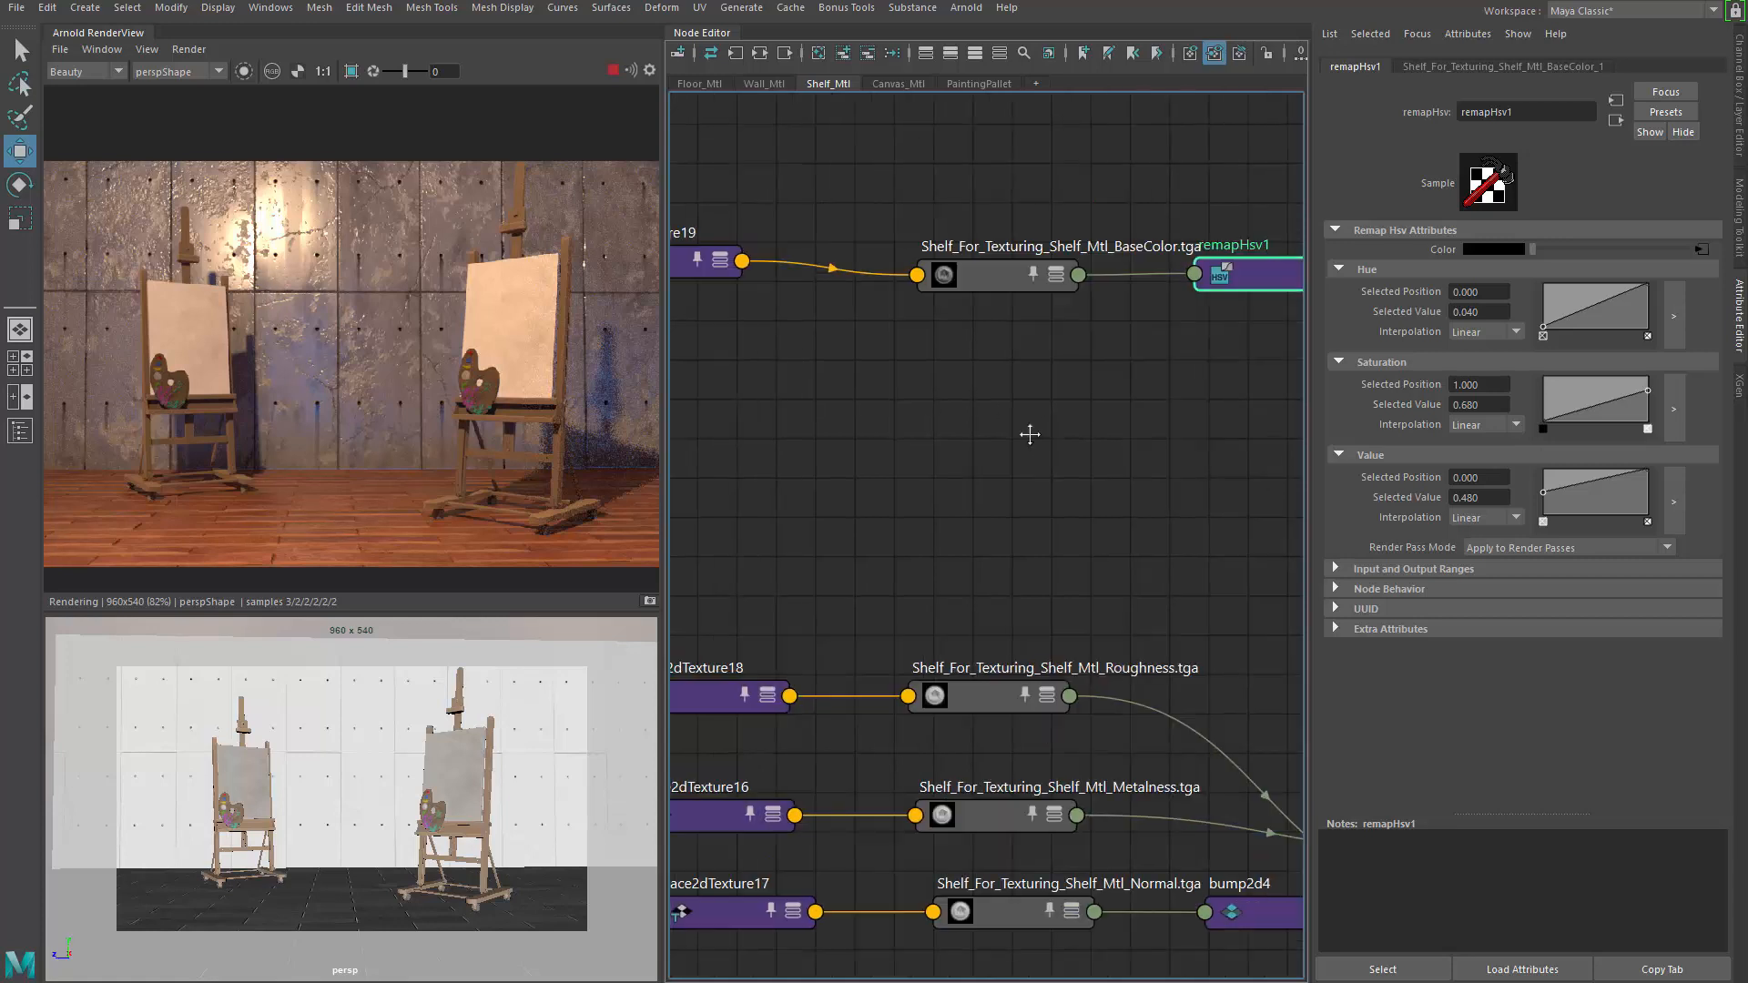
Show the Wall_Mtl network and select the ConcreteWall_roughness.tga file node
left_click(768, 87)
middle_click_drag(975, 368, 950, 293, "alt")
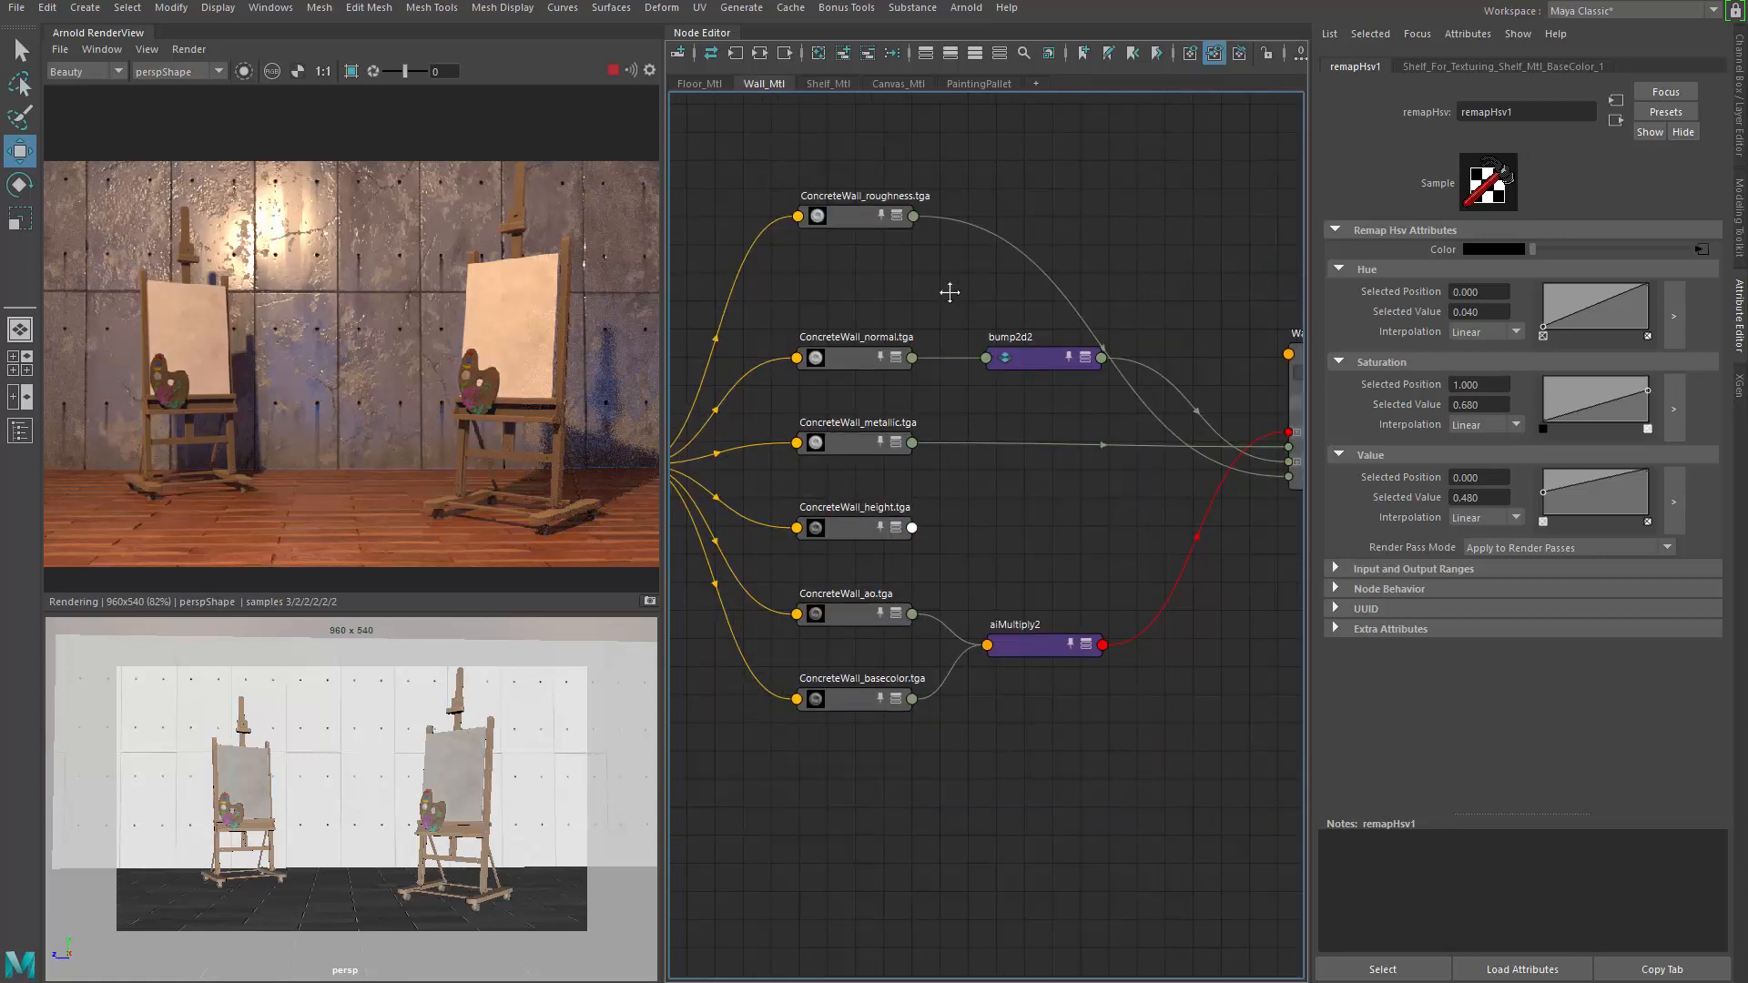
left_click_drag(1003, 303, 1003, 302)
middle_click_drag(832, 297, 939, 392, "alt")
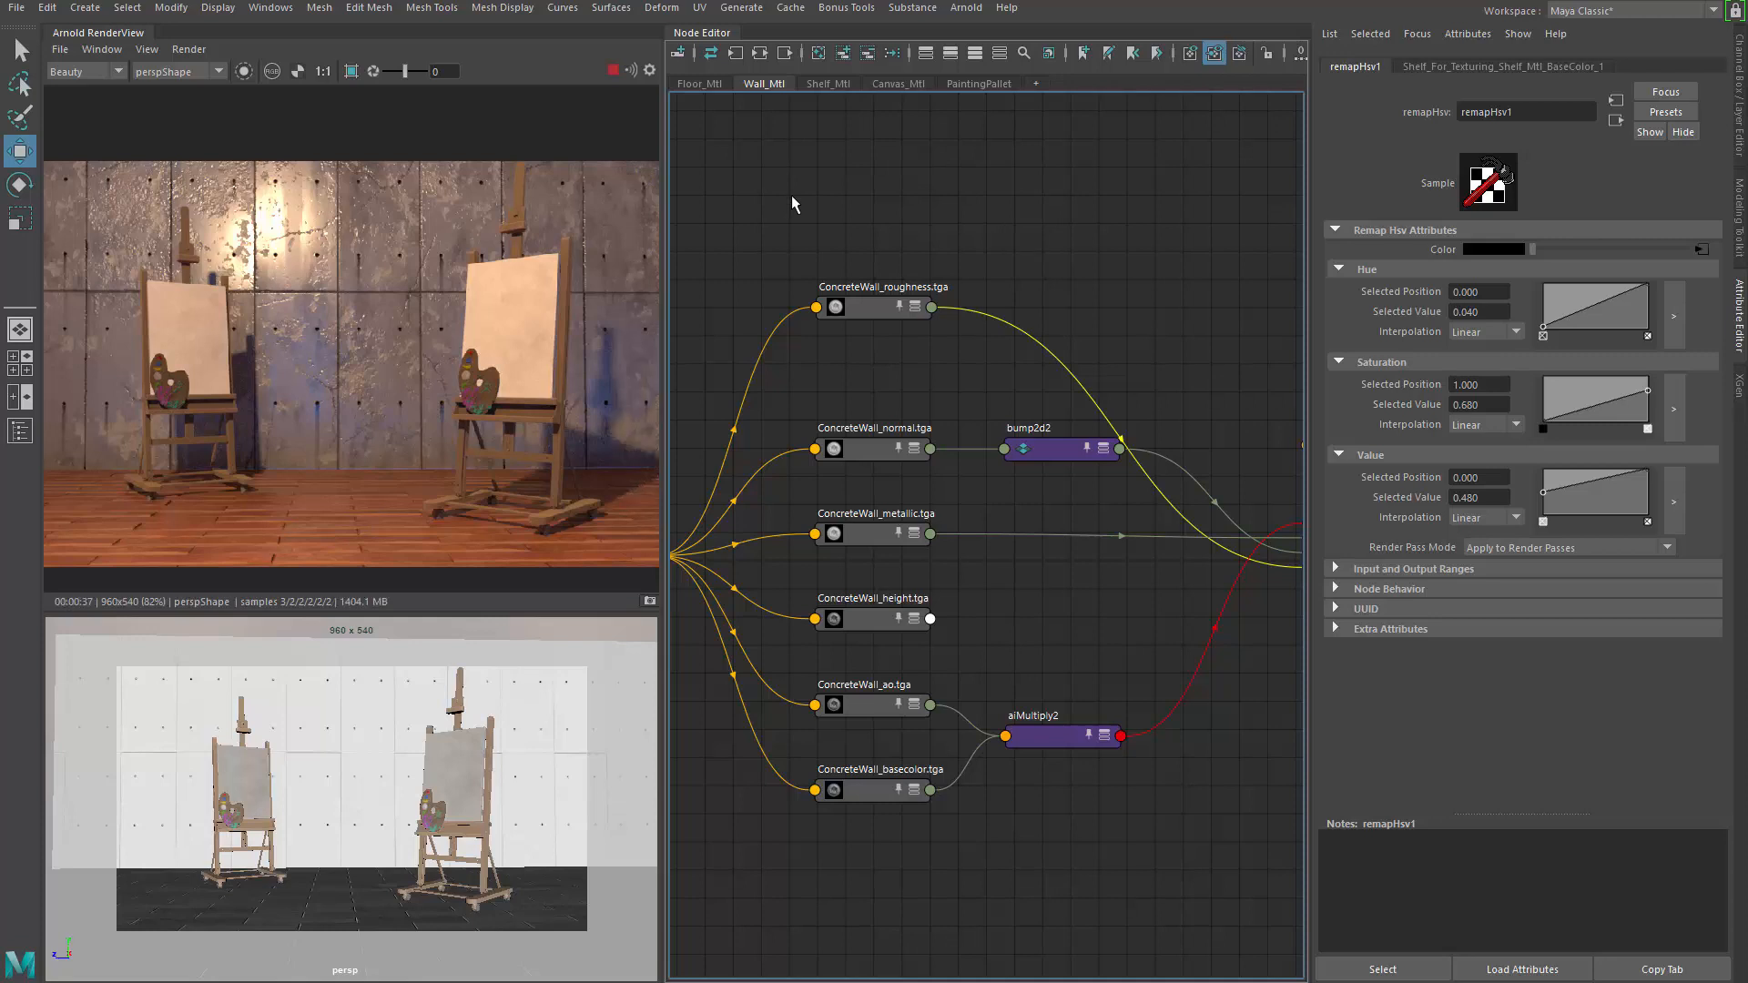
left_click(856, 311)
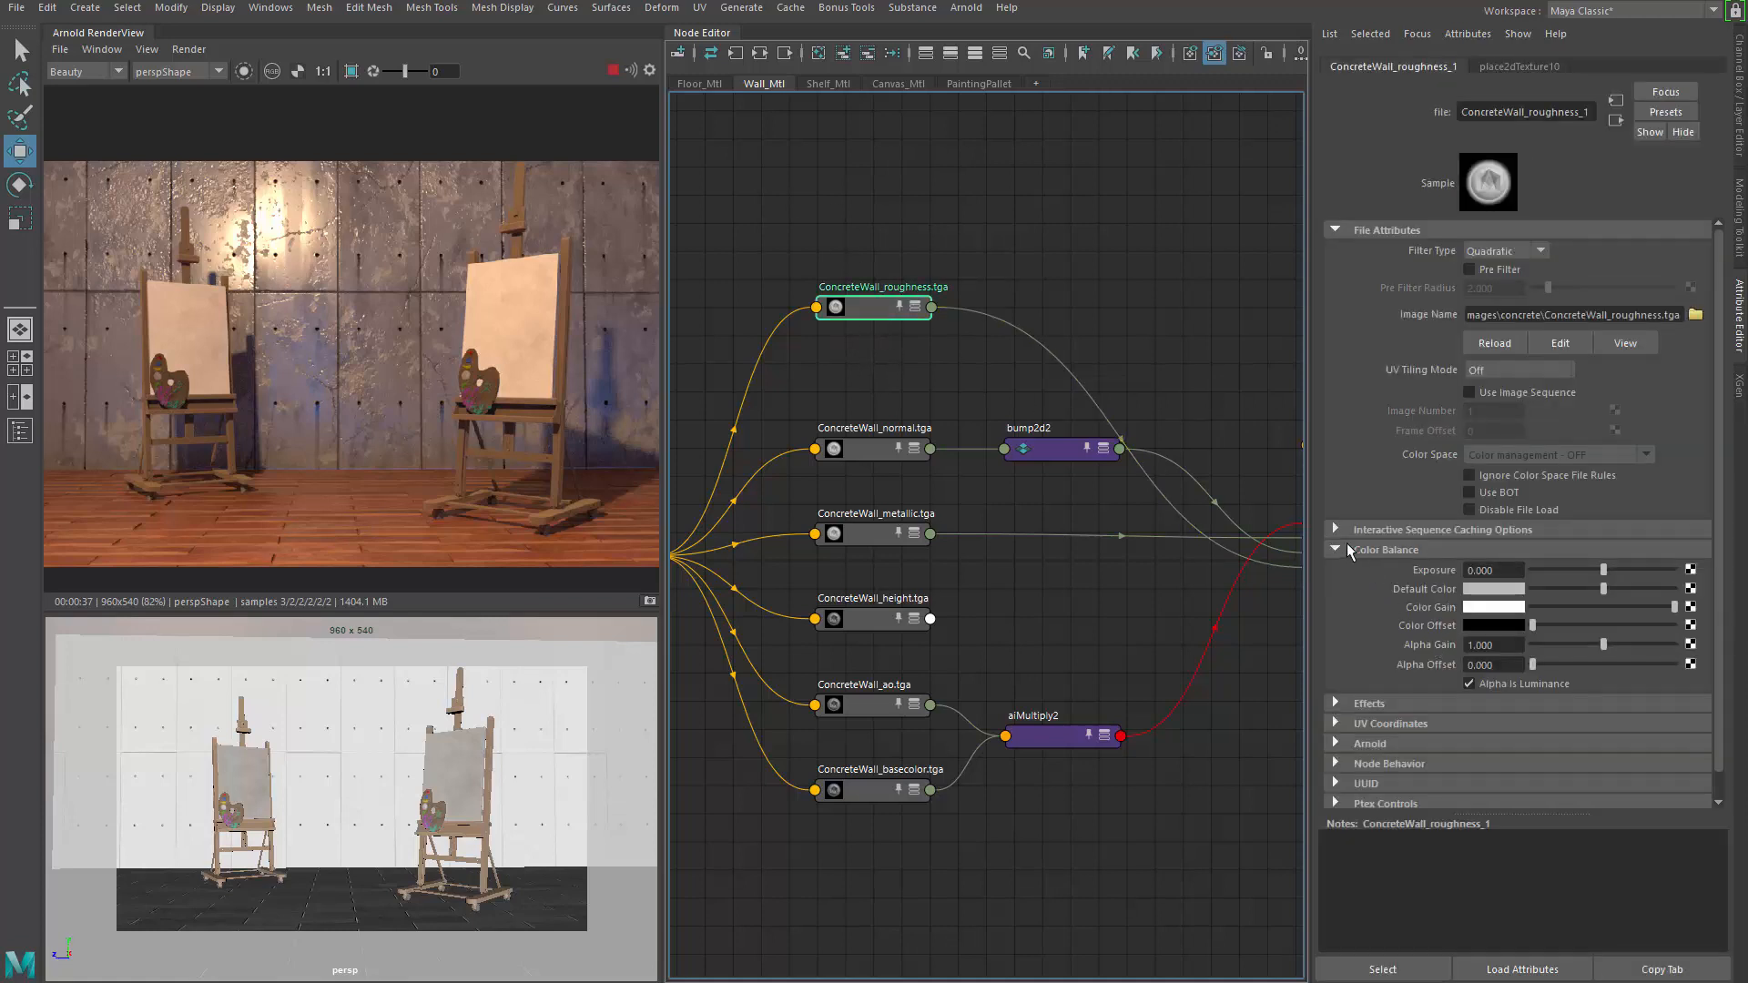
Test ConcreteWall_roughness.tga Color Balance values, ending with Color Gain mid grey and Color Offset black
left_click(1635, 607)
mouse_move(1622, 611)
left_mouse_down()
mouse_move(1502, 622)
mouse_move(1652, 608)
left_mouse_up()
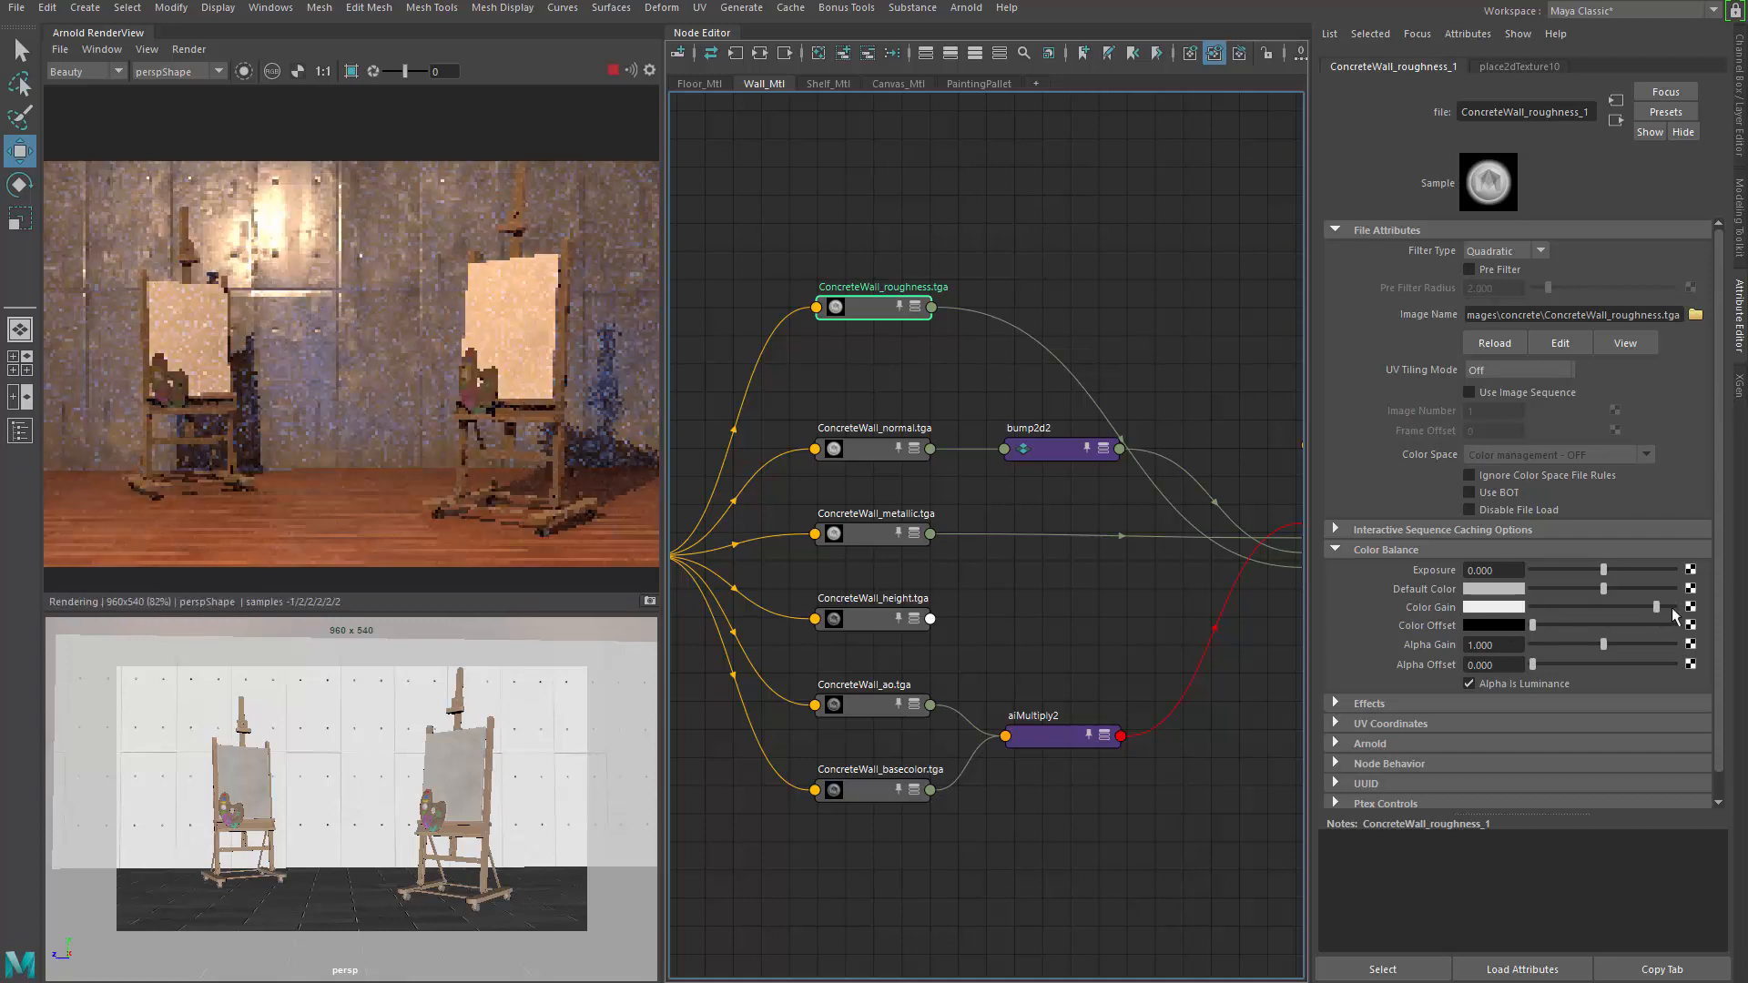
mouse_move(1535, 623)
left_mouse_down()
mouse_move(1590, 627)
mouse_move(1564, 625)
left_mouse_up()
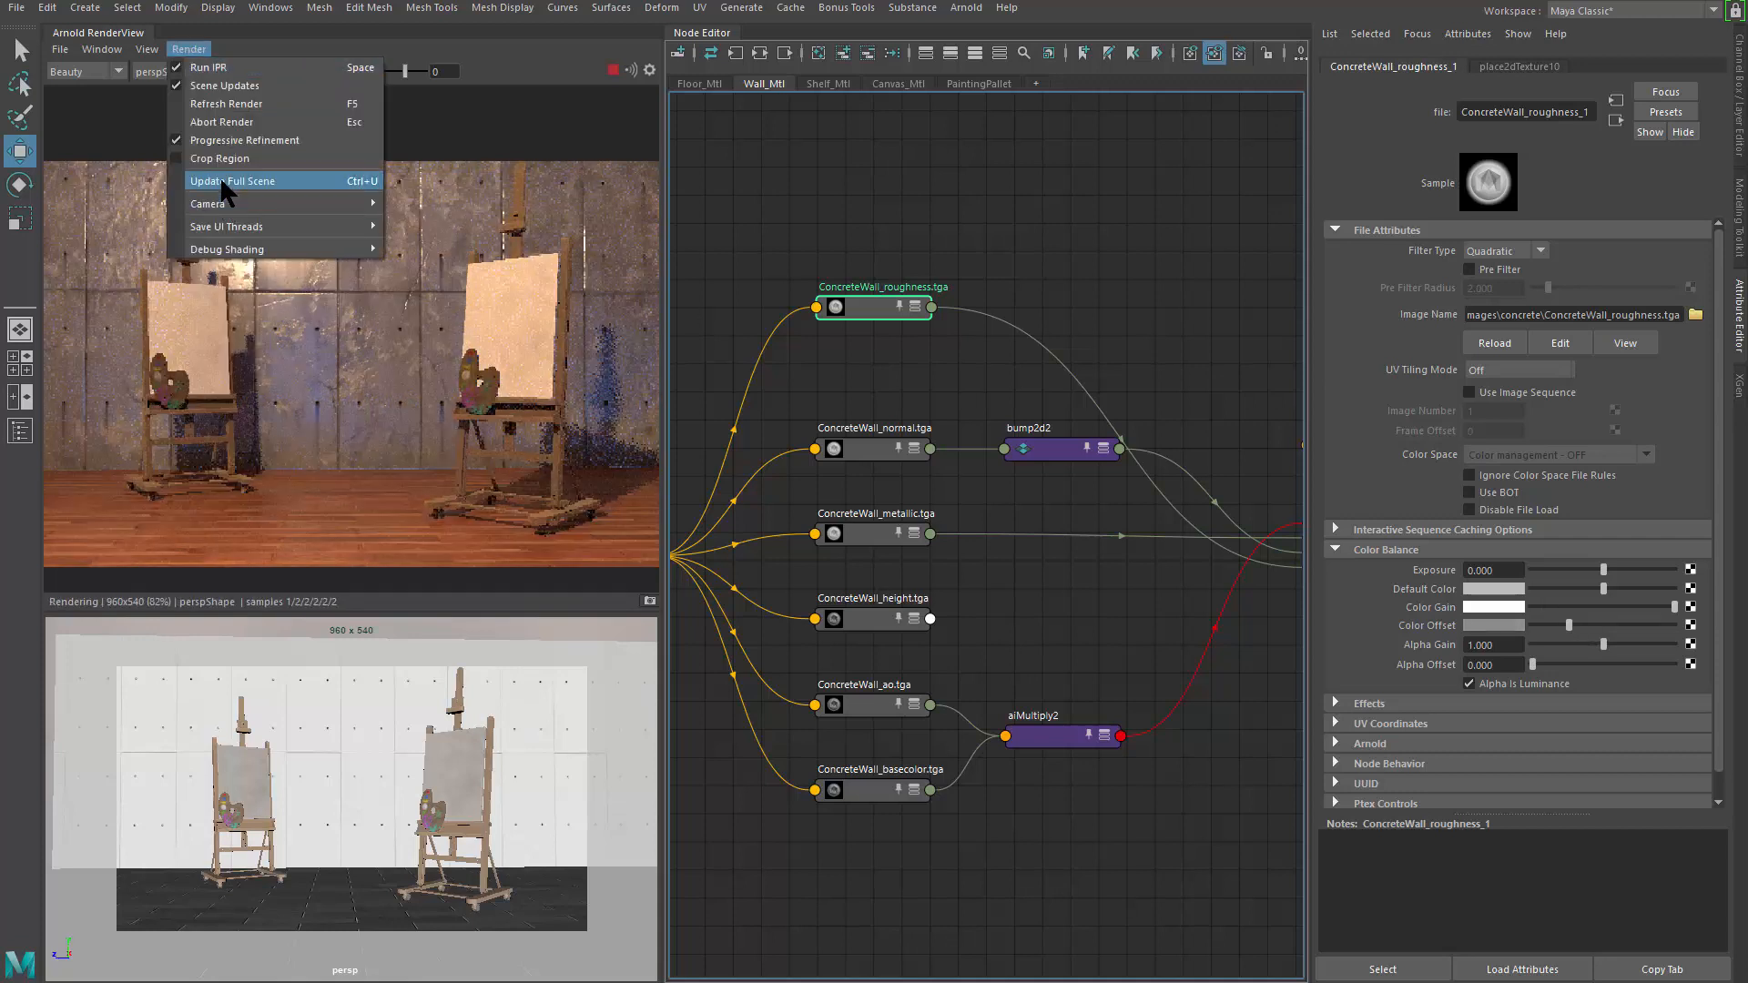
left_click(220, 177)
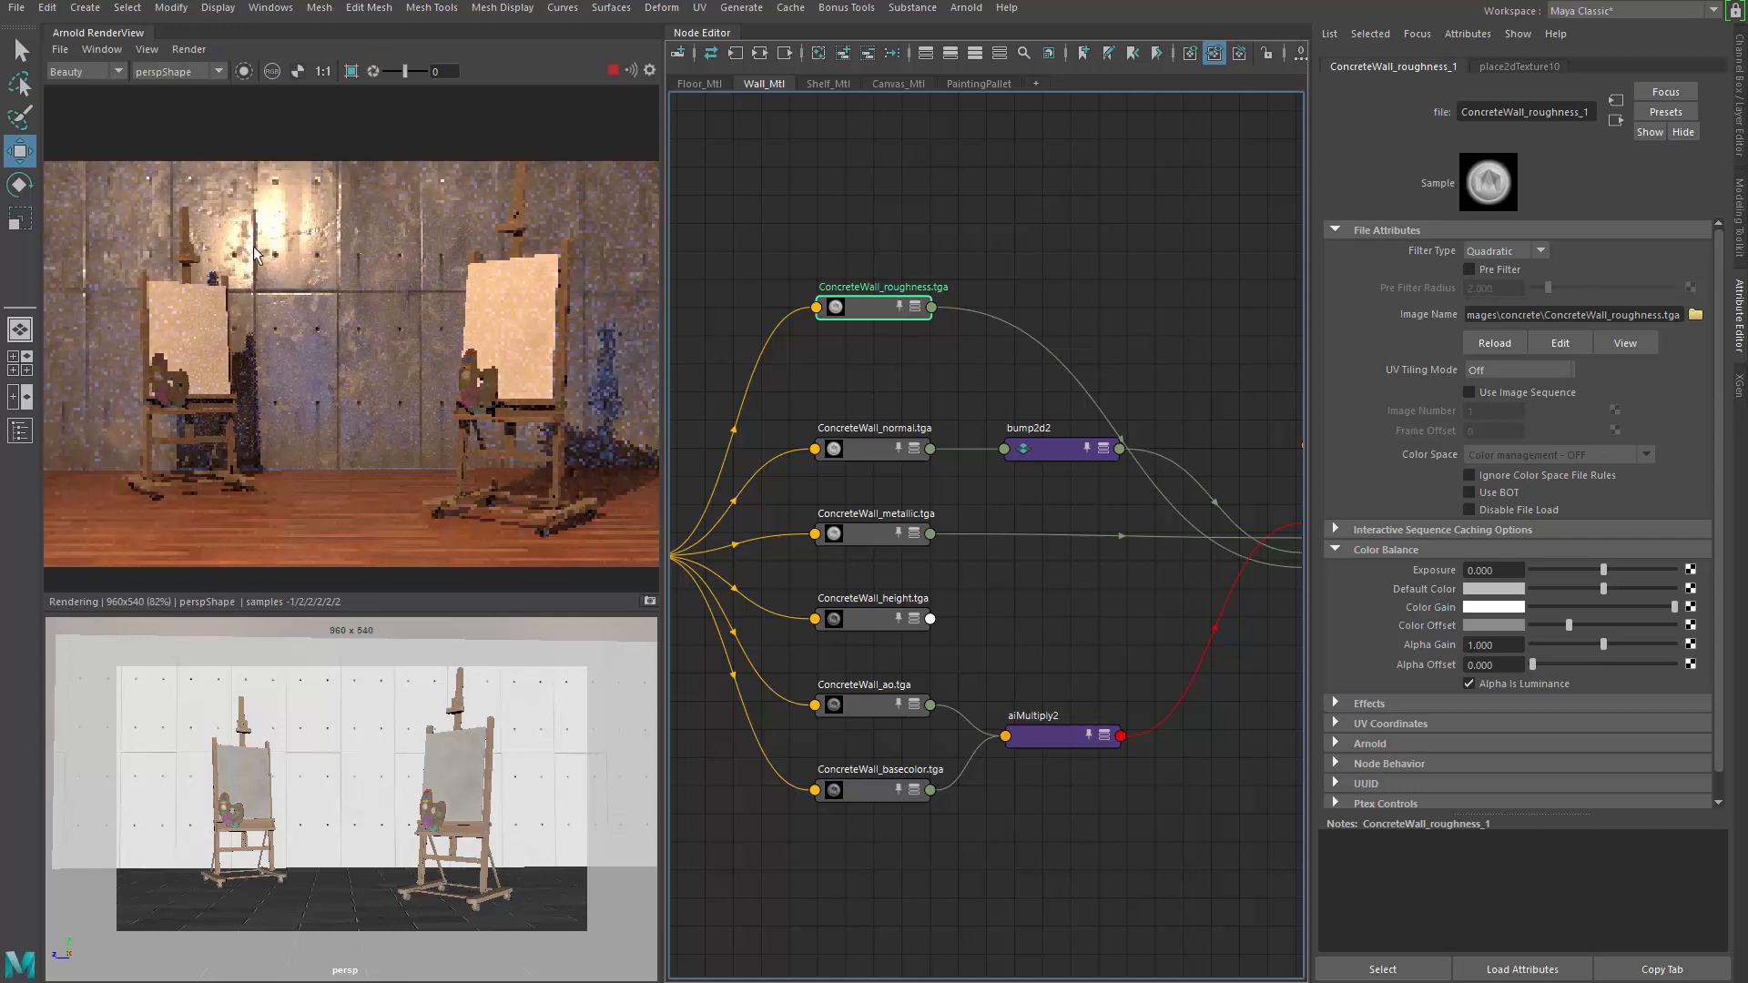
scroll(267, 204, "up", 3)
middle_click_drag(269, 210, 414, 380)
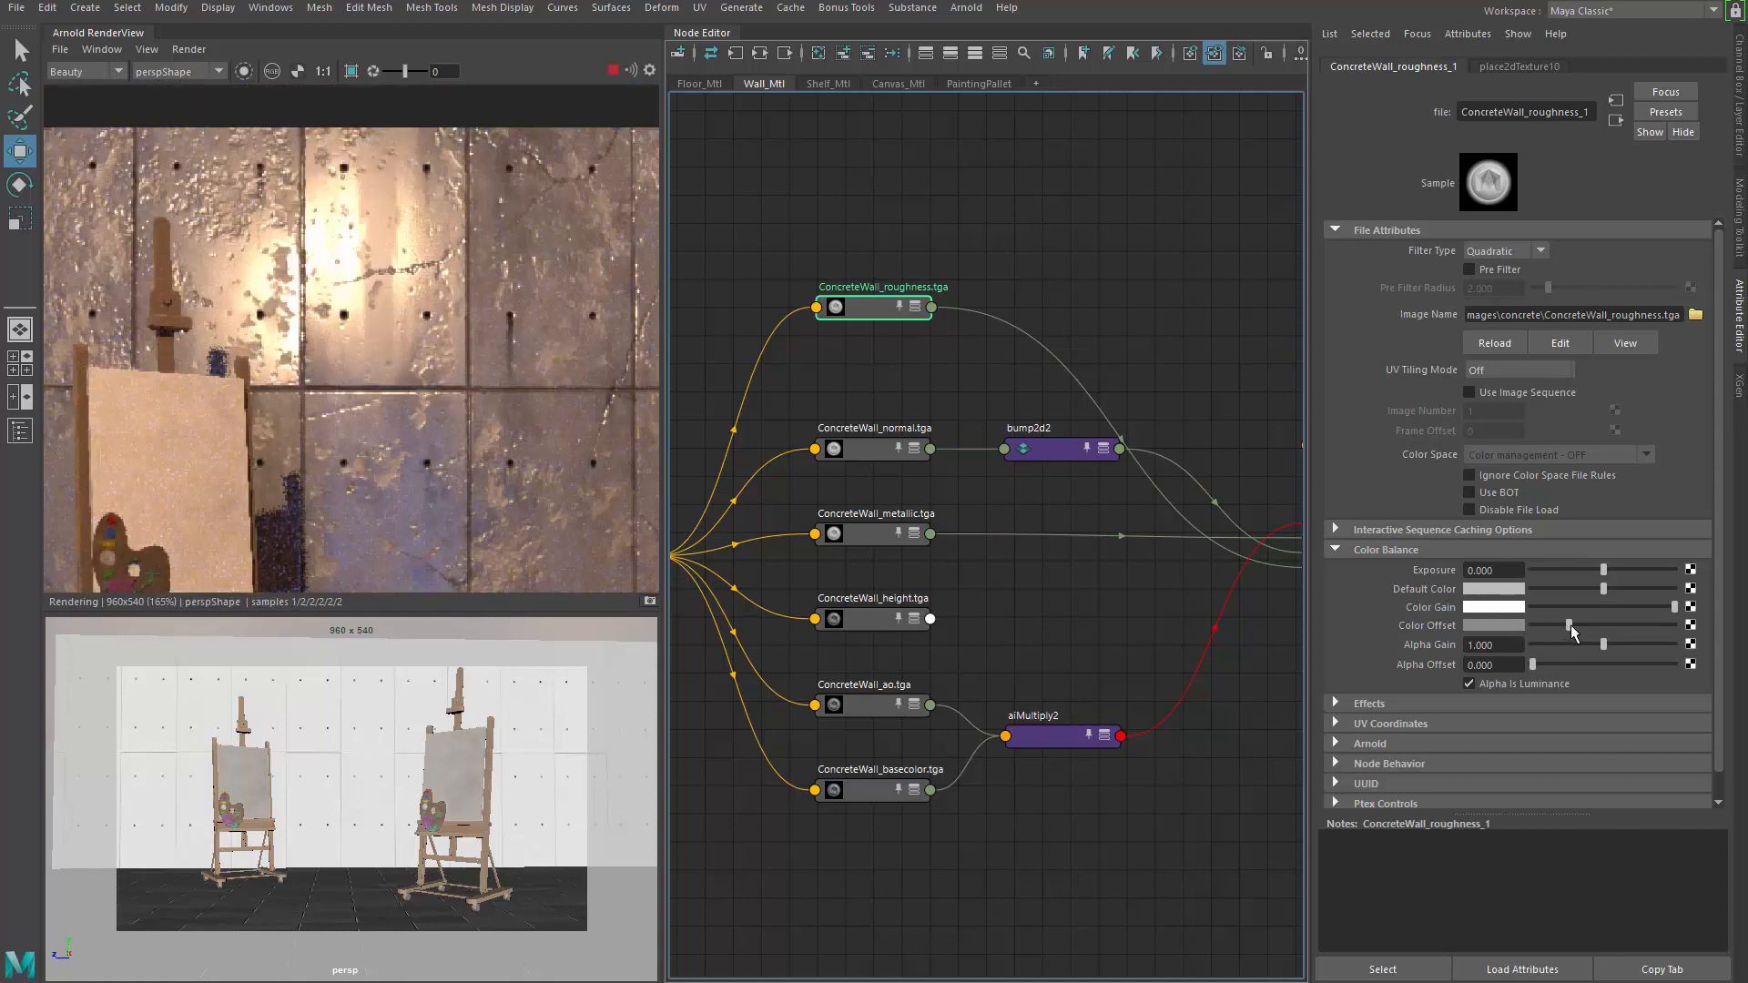
left_click_drag(1570, 625, 1670, 631)
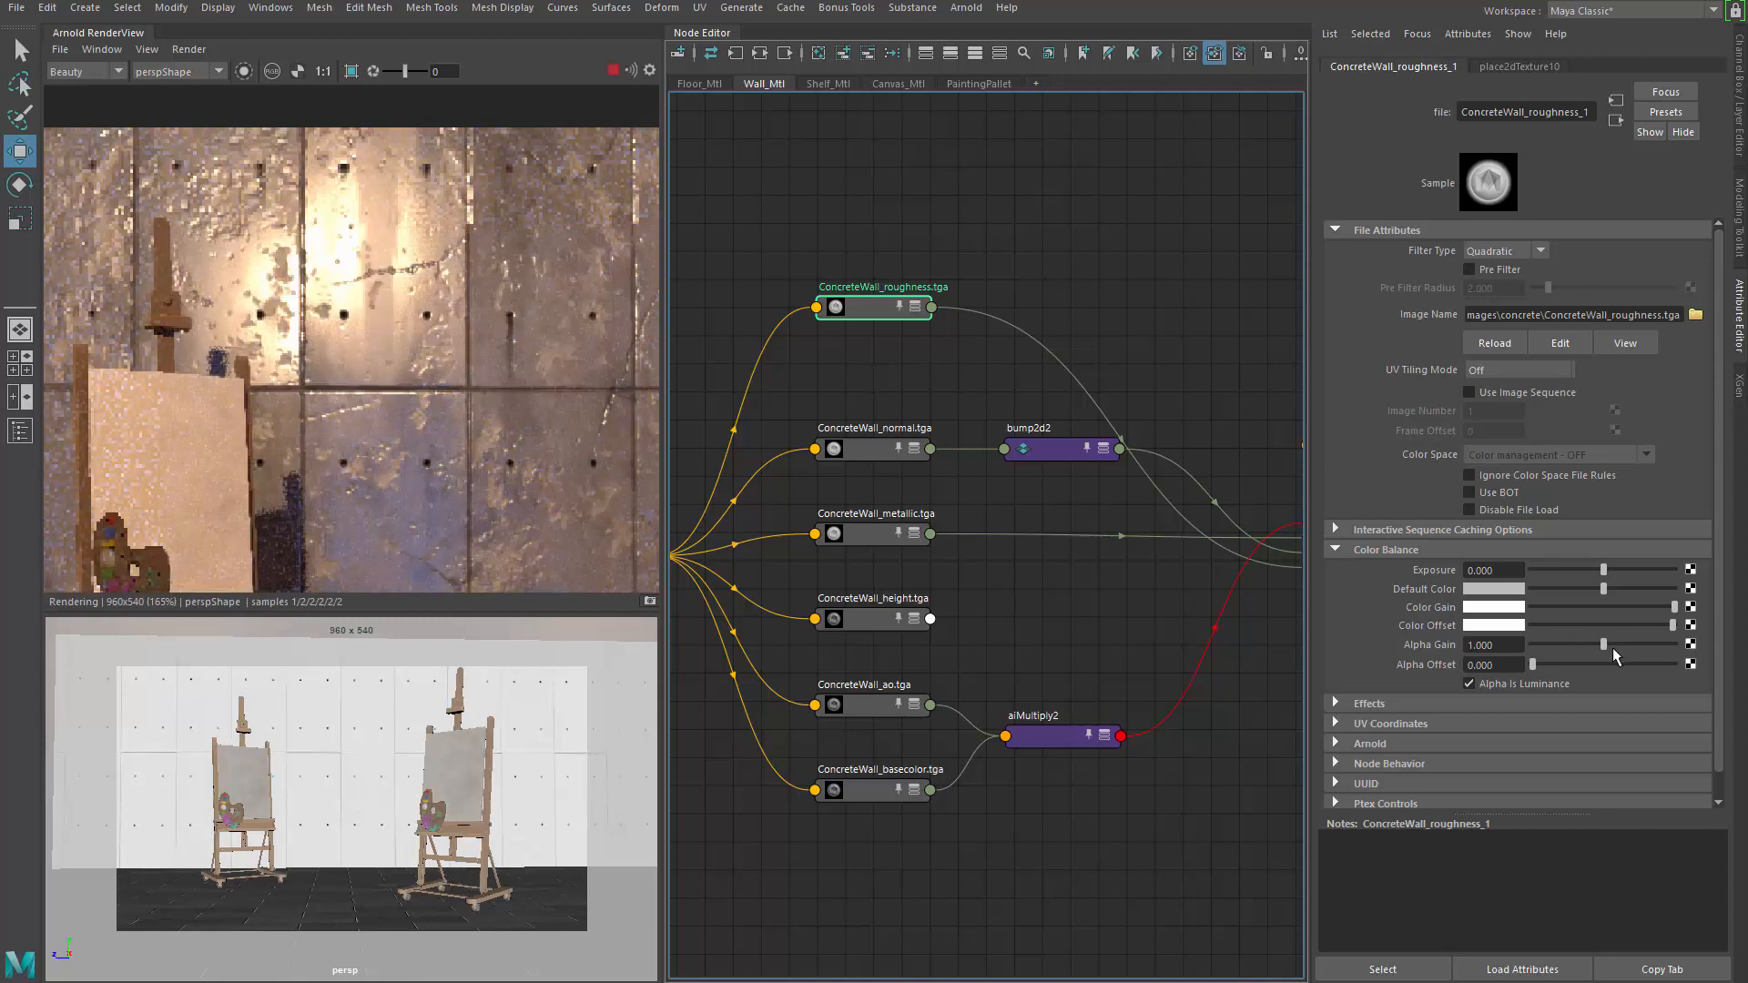
left_click_drag(1671, 627, 1511, 637)
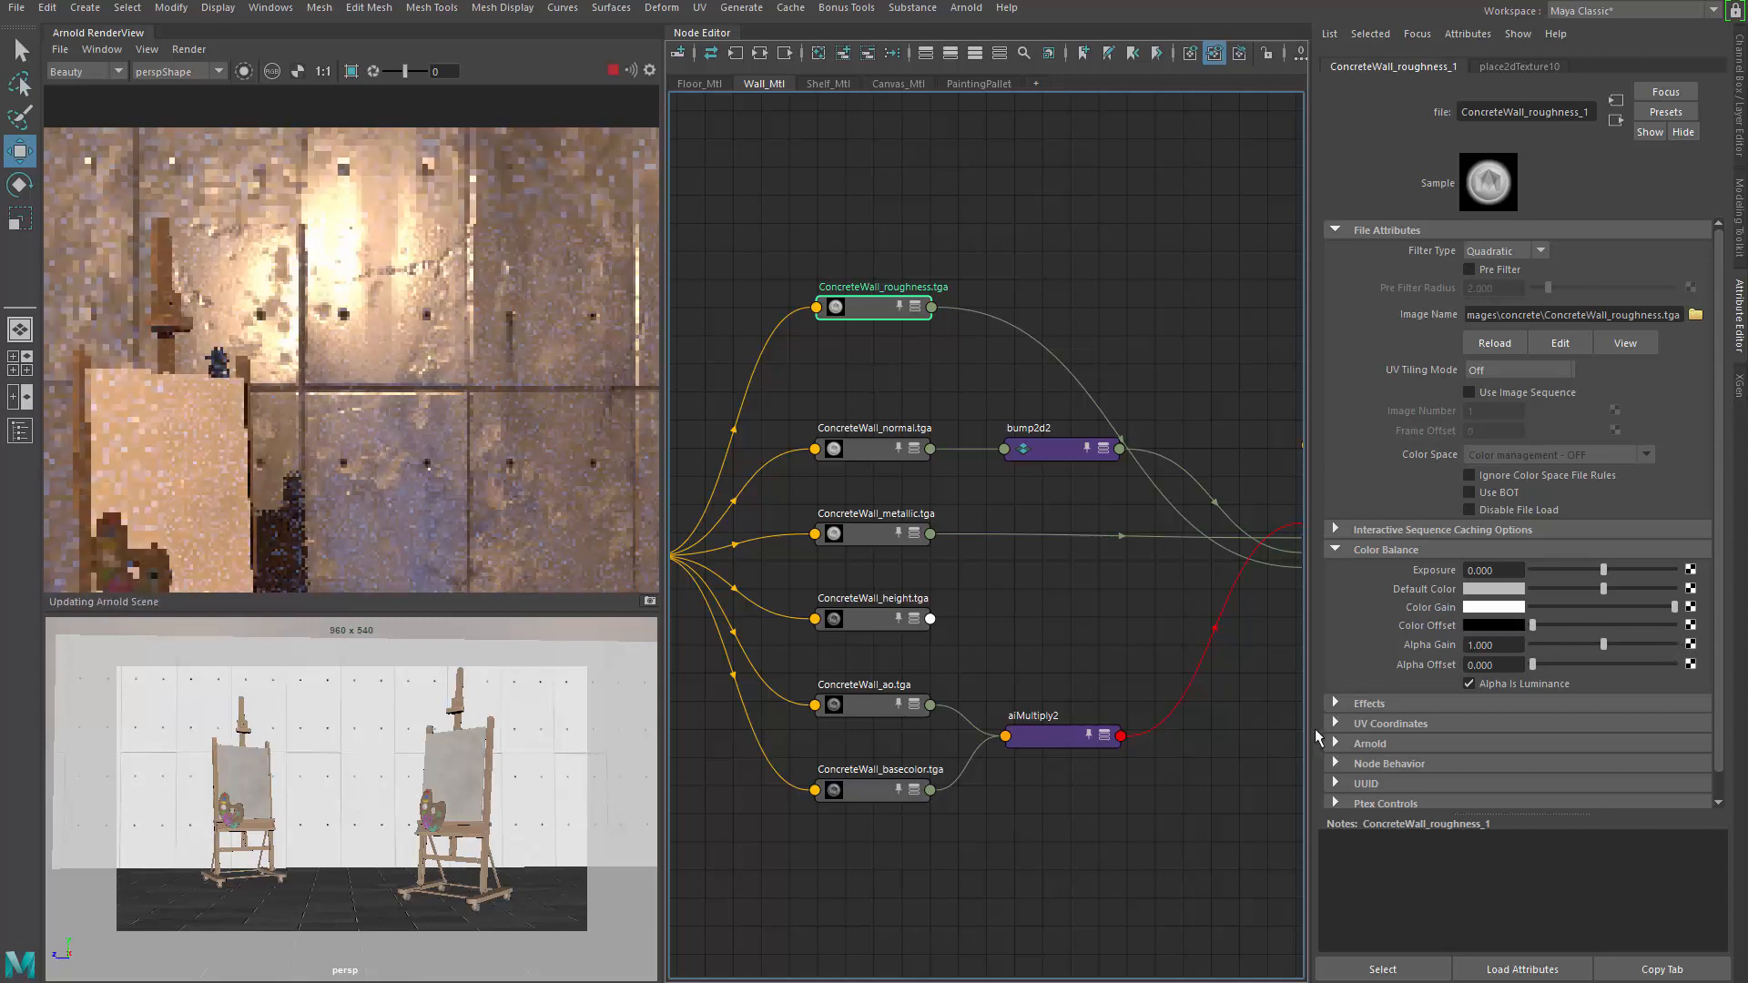
left_click(1605, 608)
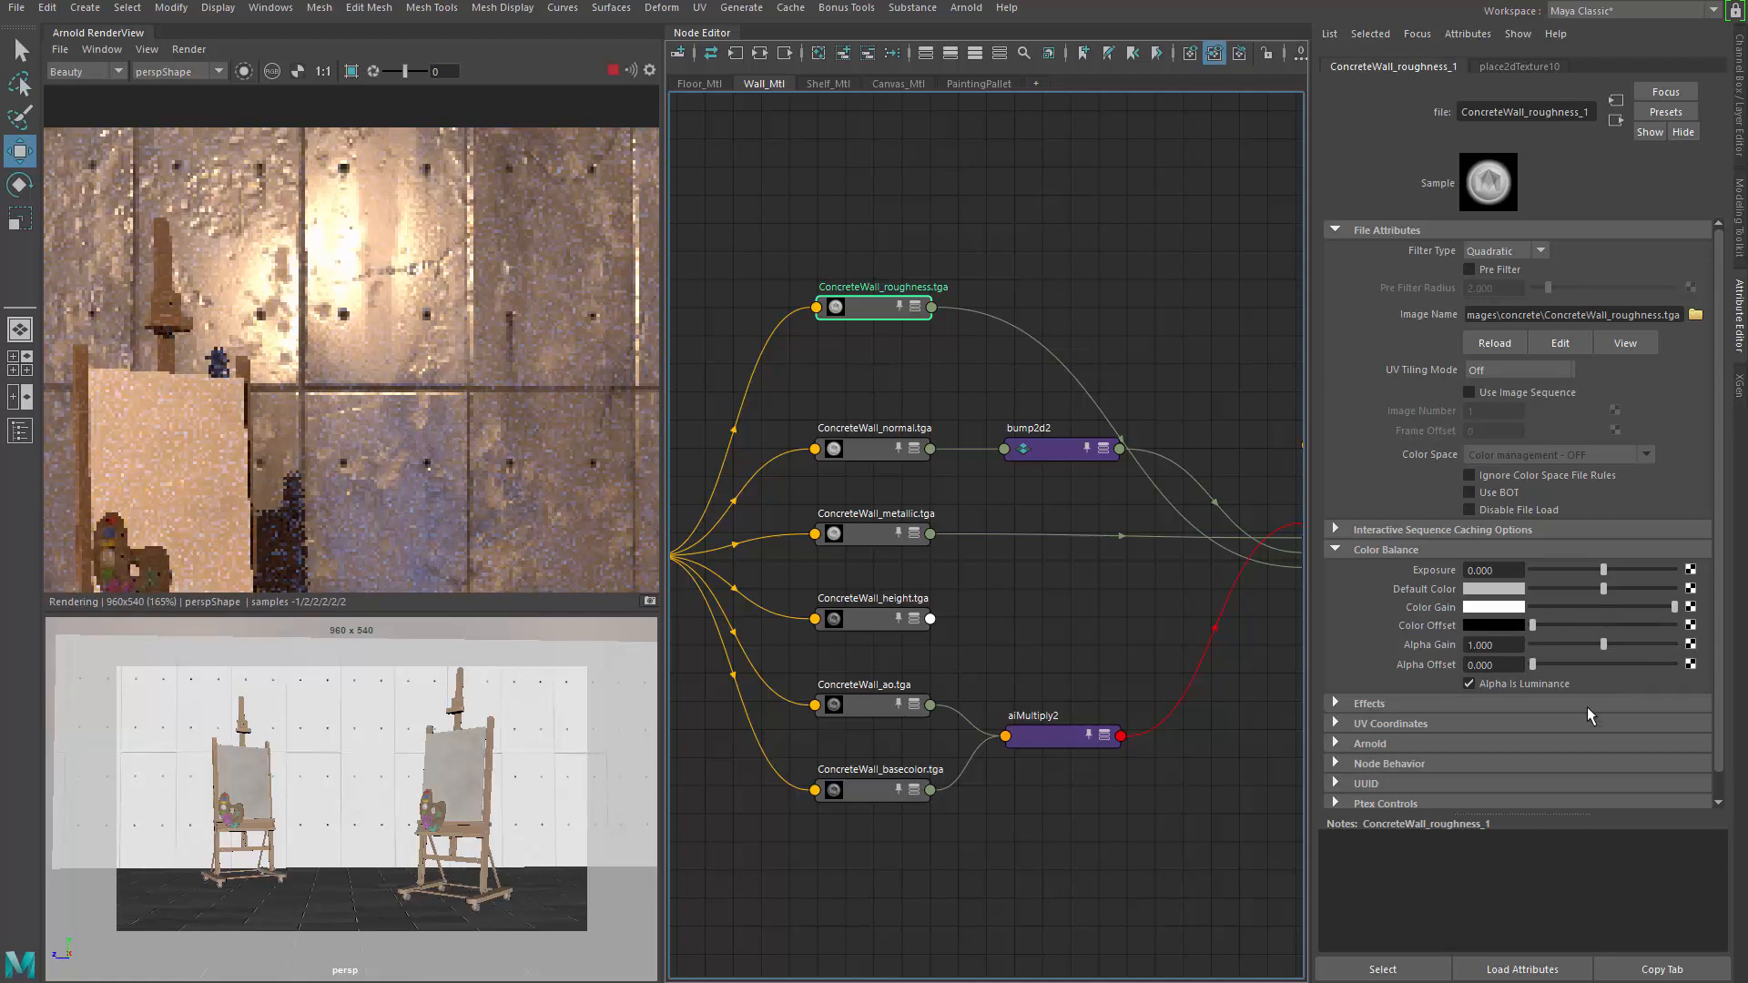
left_click(1010, 379)
Add a remapHsv2 node to the wall network
key("Tab")
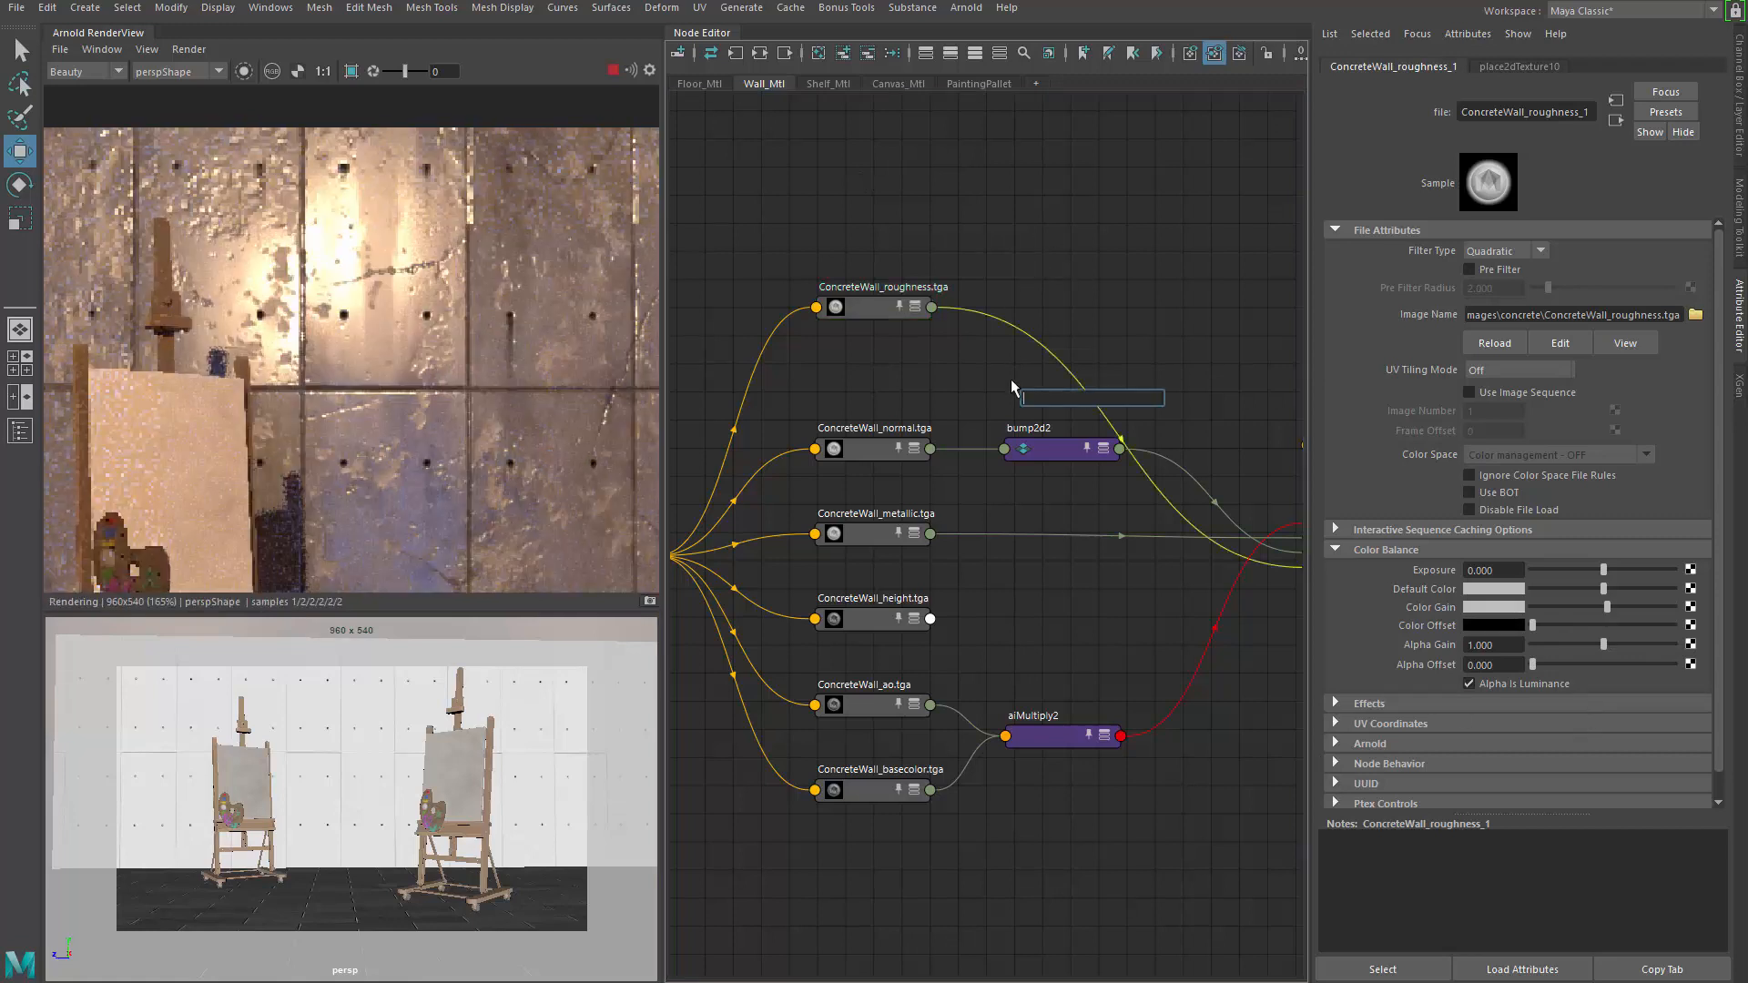
type("remap")
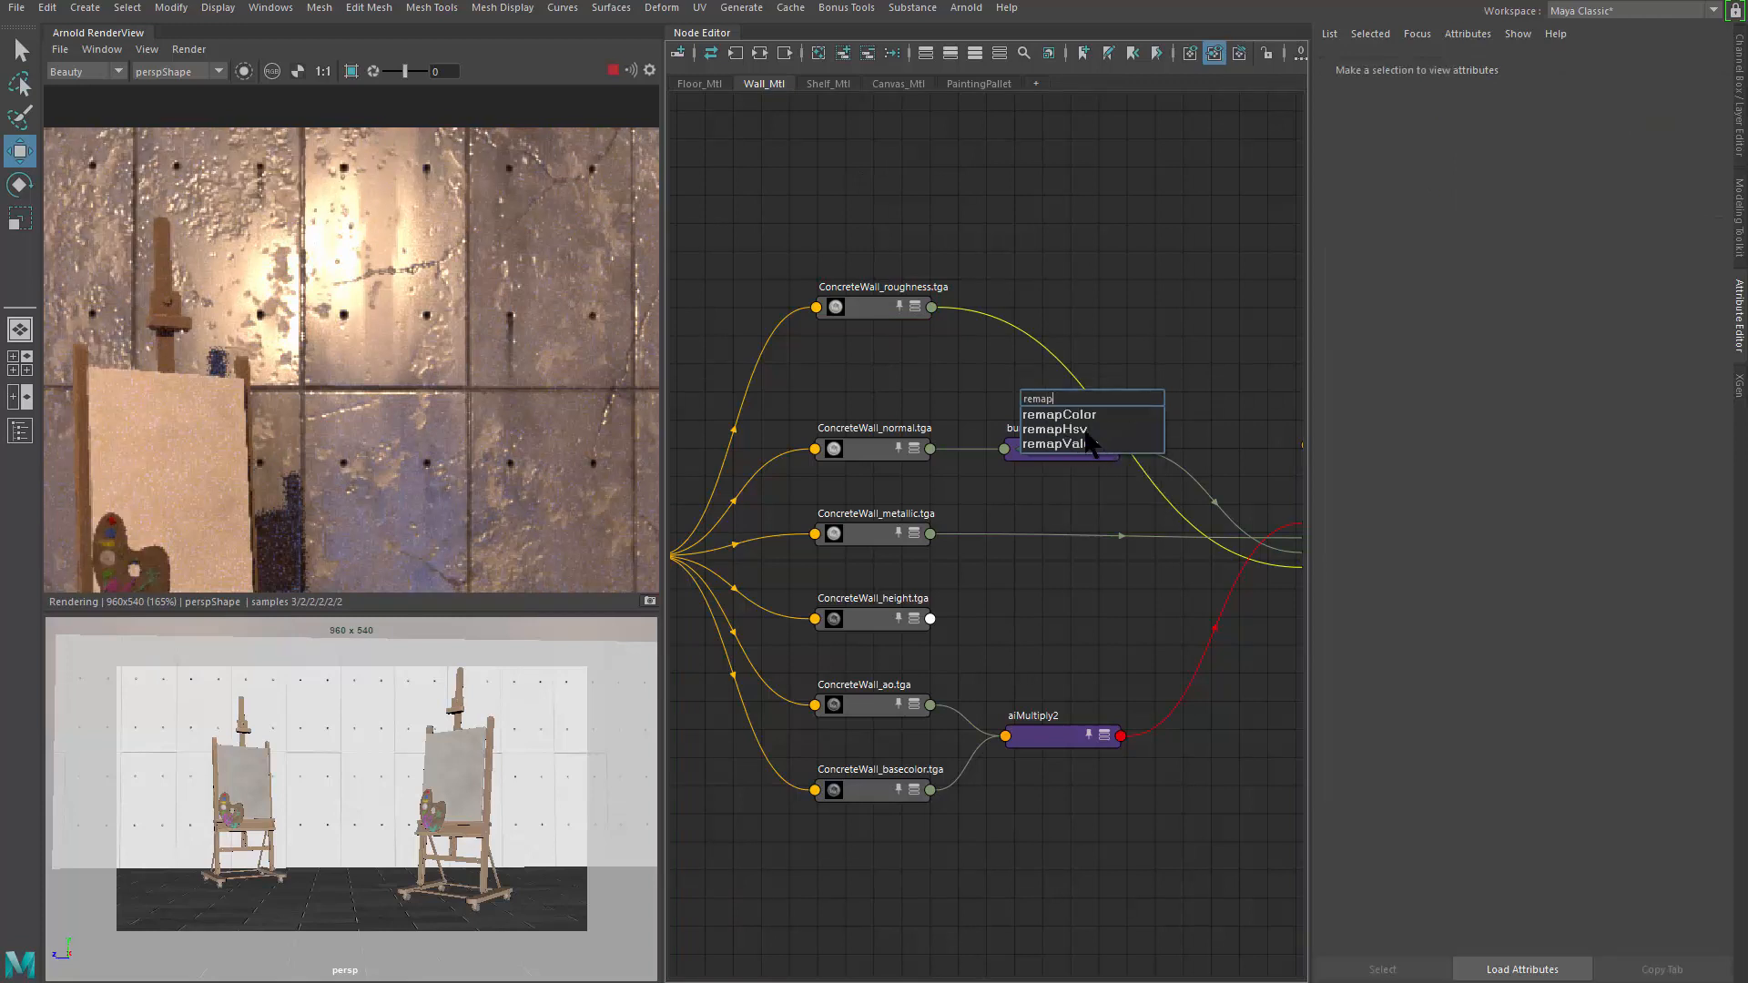
left_click(1065, 428)
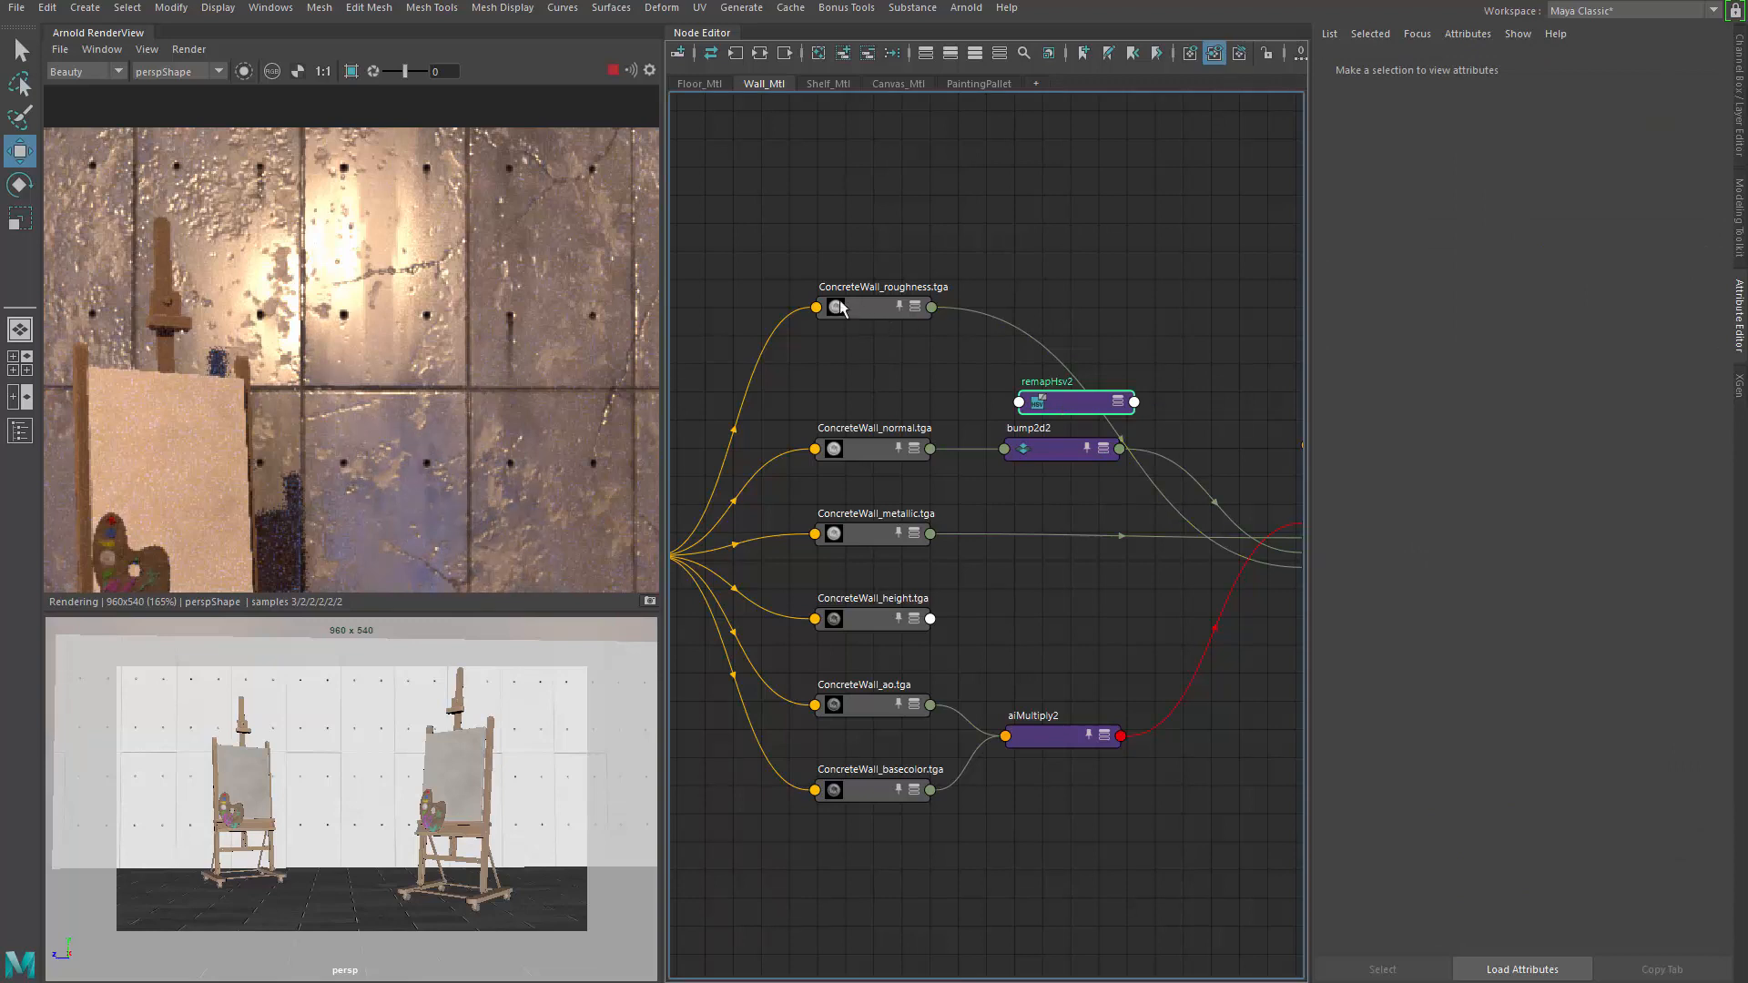
left_click(839, 307)
left_click(1095, 310)
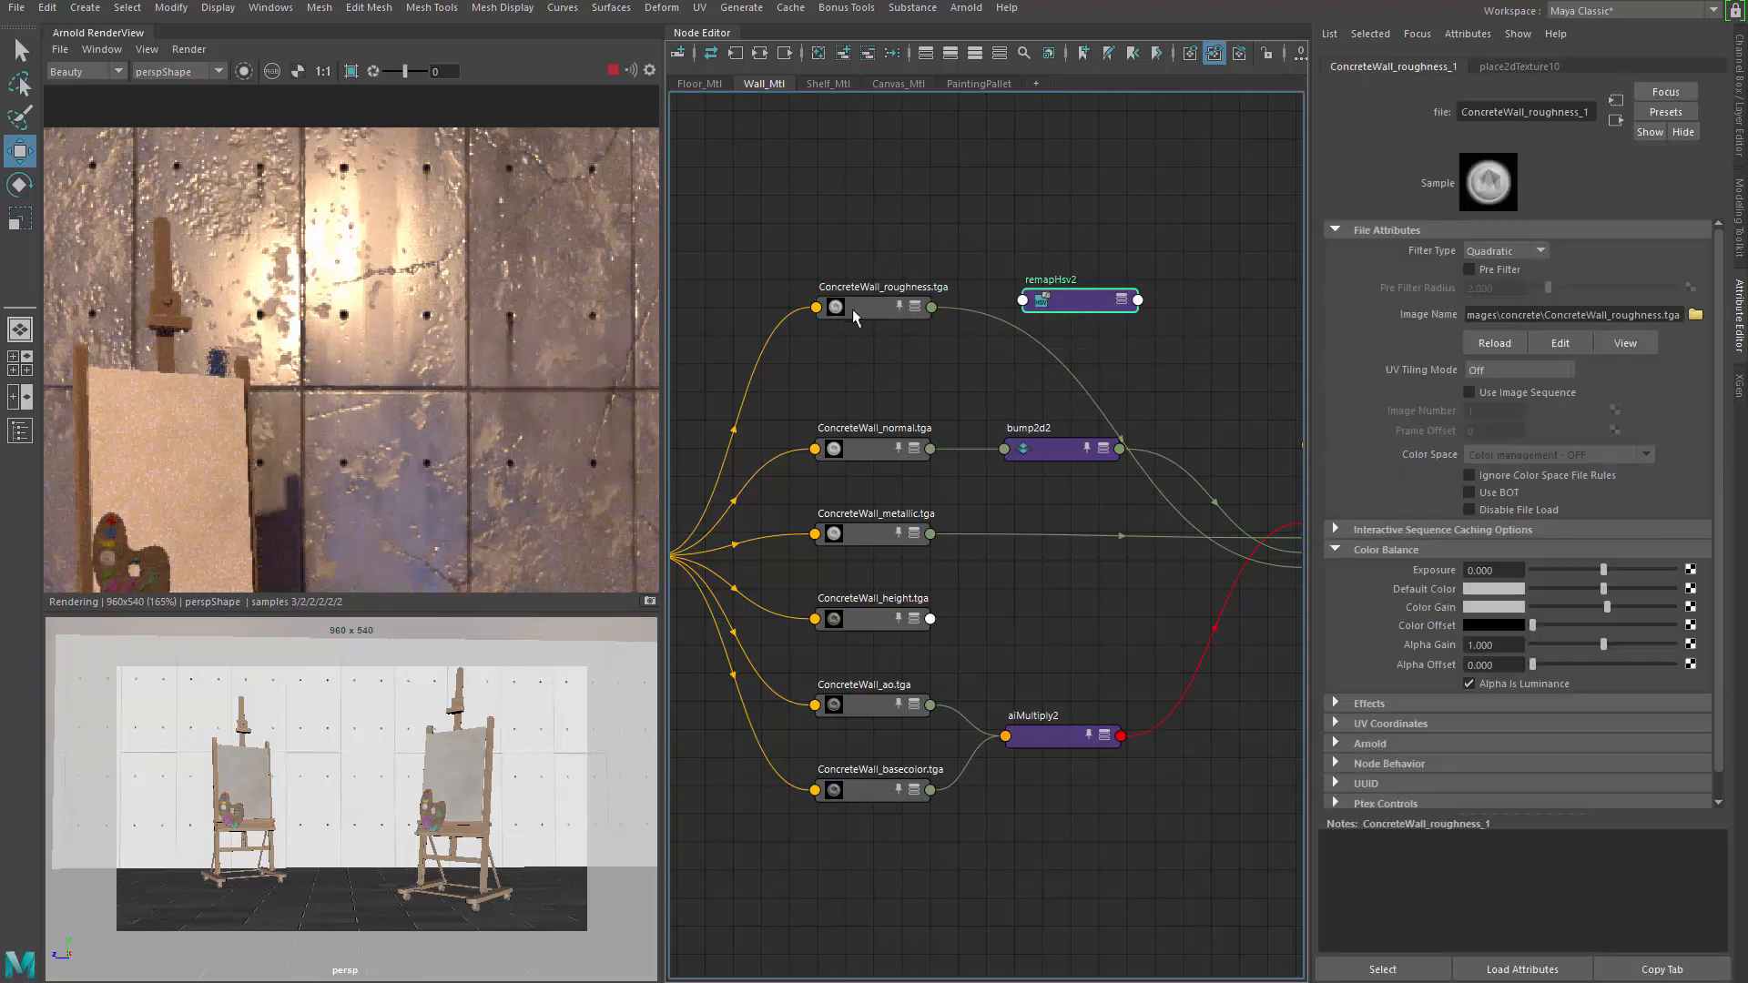
Set the roughness texture's Alpha Offset to 0.143 and expand its node to show all ports
left_click(871, 309)
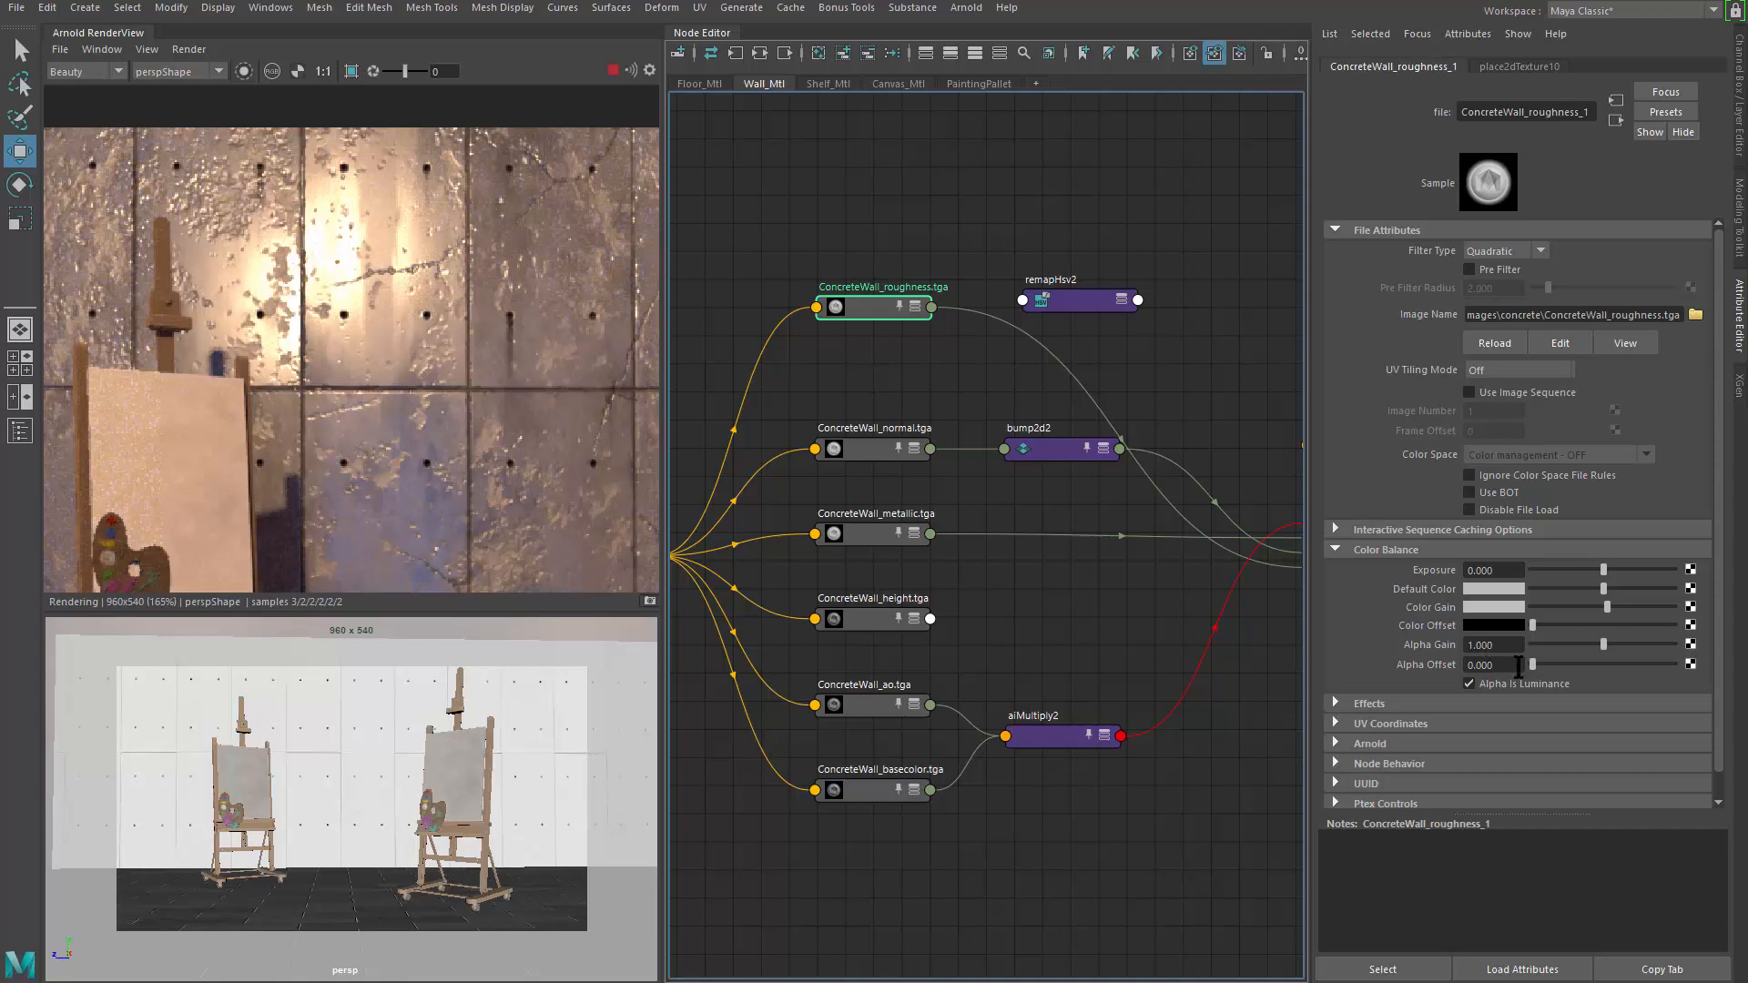
mouse_move(1532, 665)
left_mouse_down()
mouse_move(1576, 672)
mouse_move(1543, 670)
left_mouse_up()
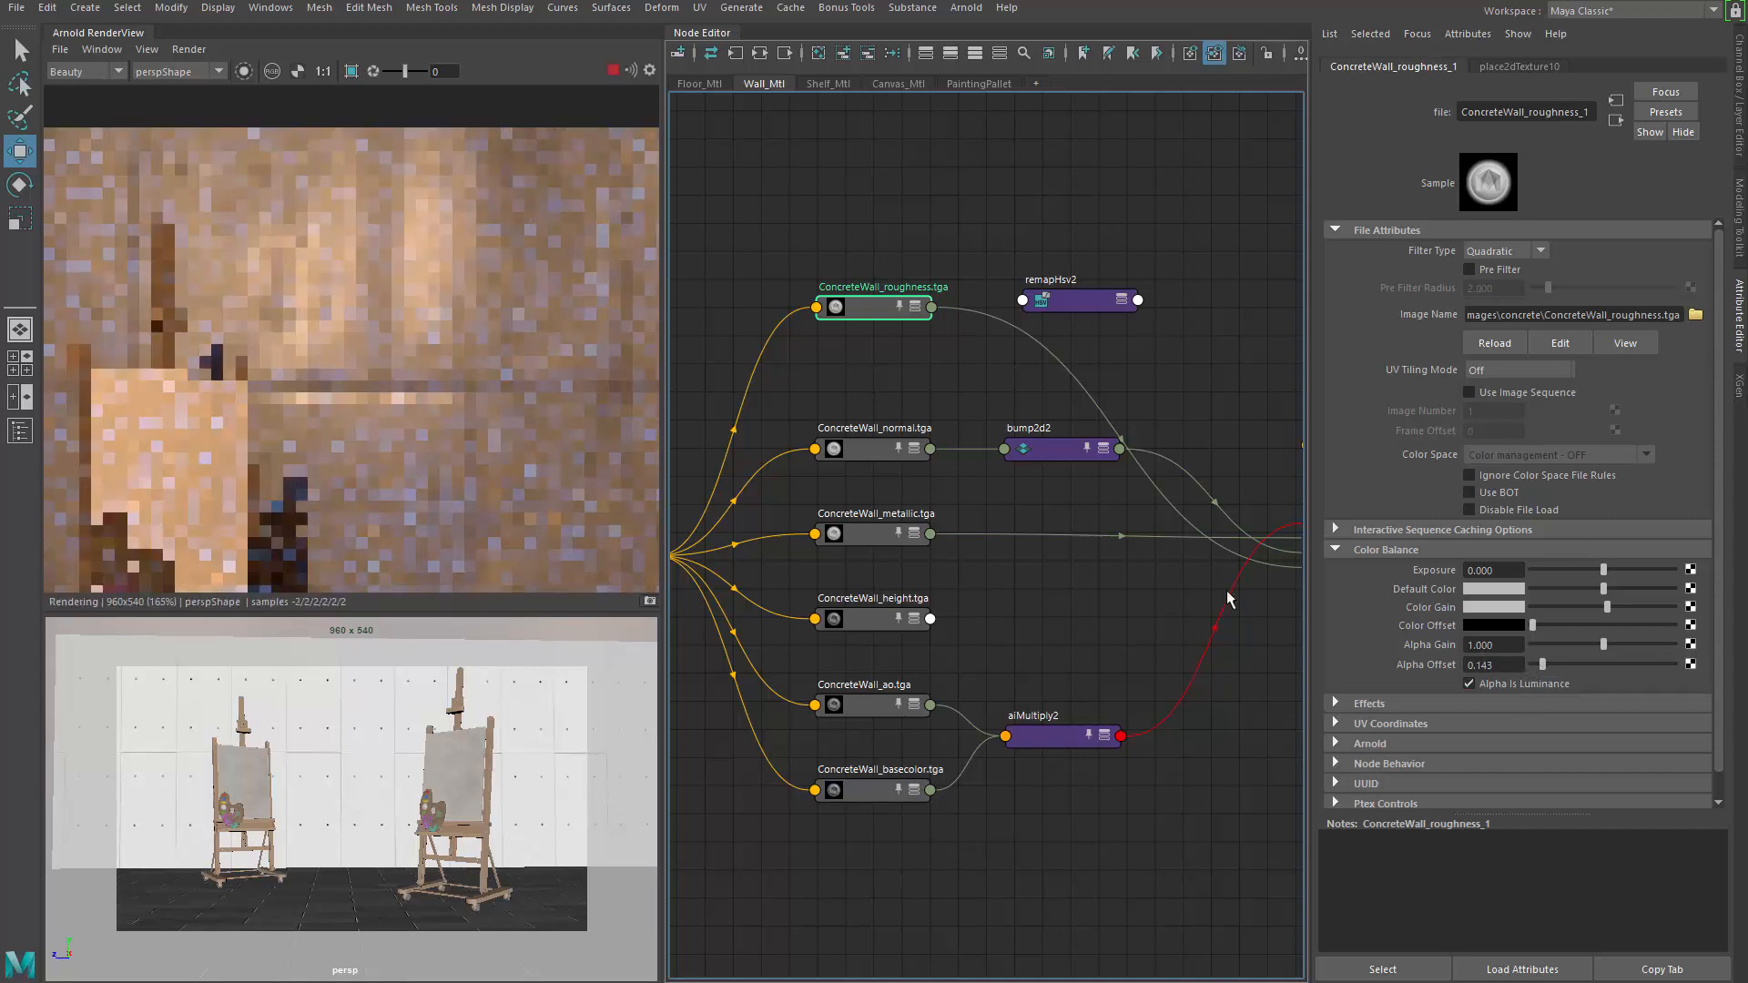
key("3")
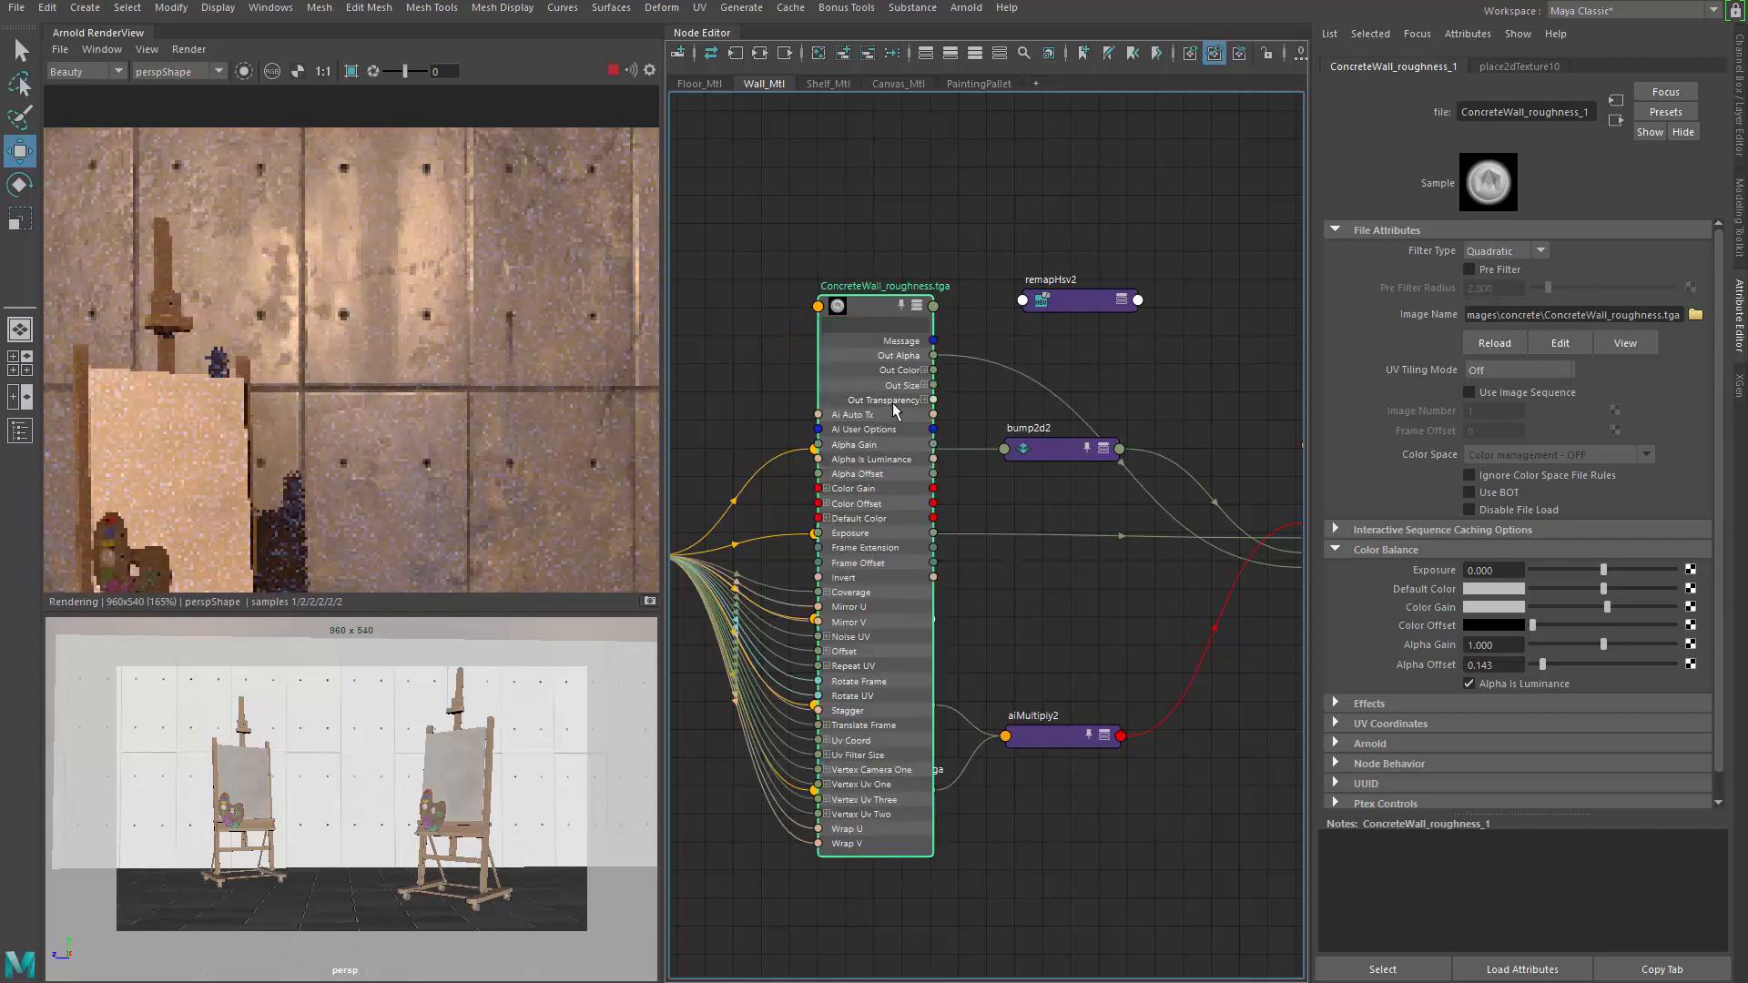
left_click_drag(856, 335, 836, 227)
middle_click_drag(963, 335, 708, 317, "alt")
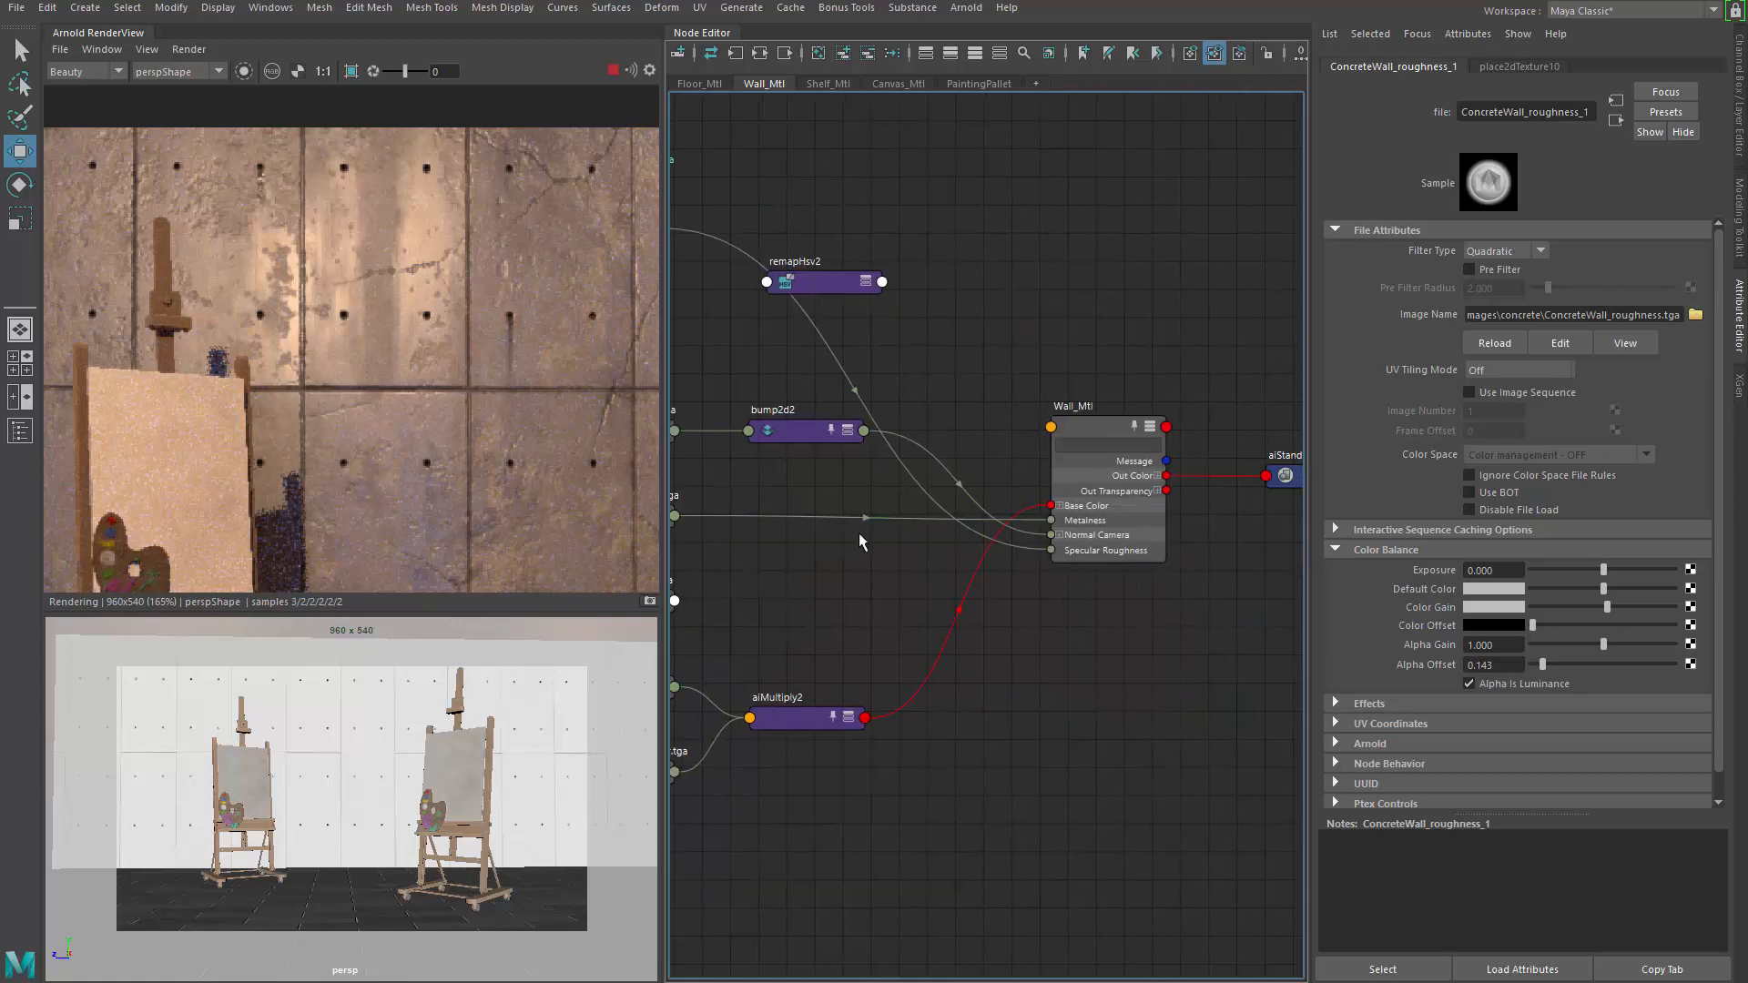
middle_click_drag(816, 550, 944, 605, "alt")
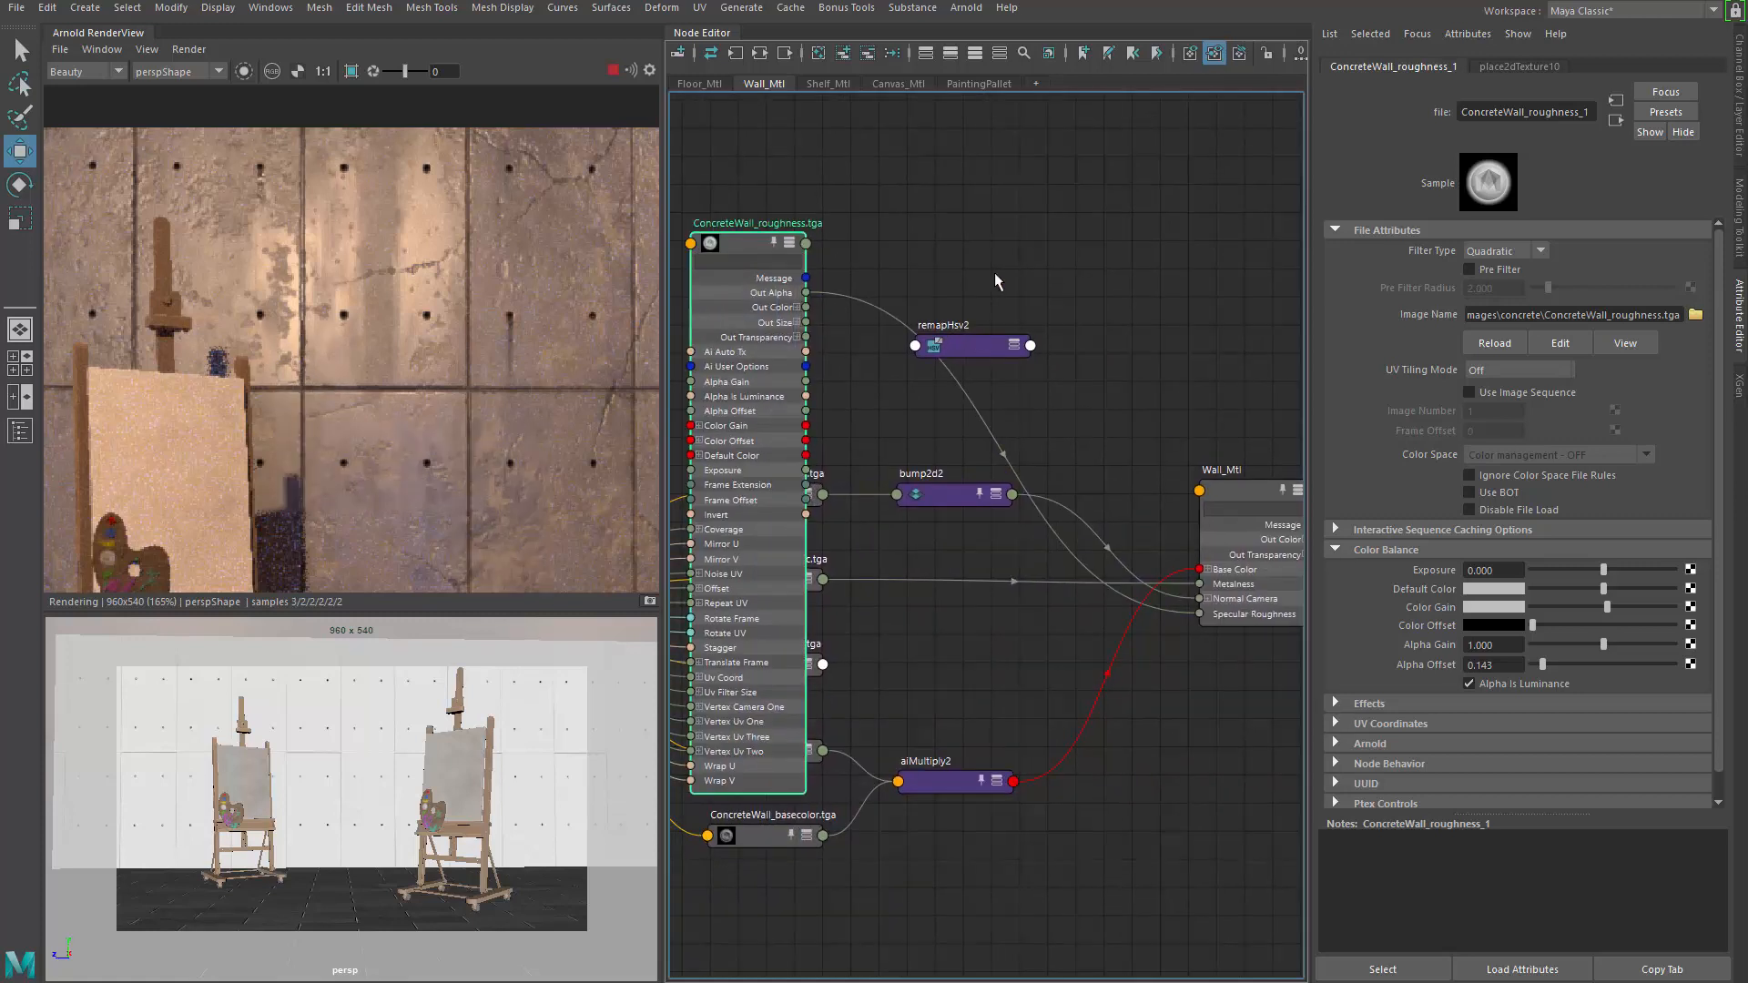
Delete the unused remapHsv2 node and reposition the roughness node
left_click_drag(964, 346, 998, 243)
scroll(330, 377, "down", 3)
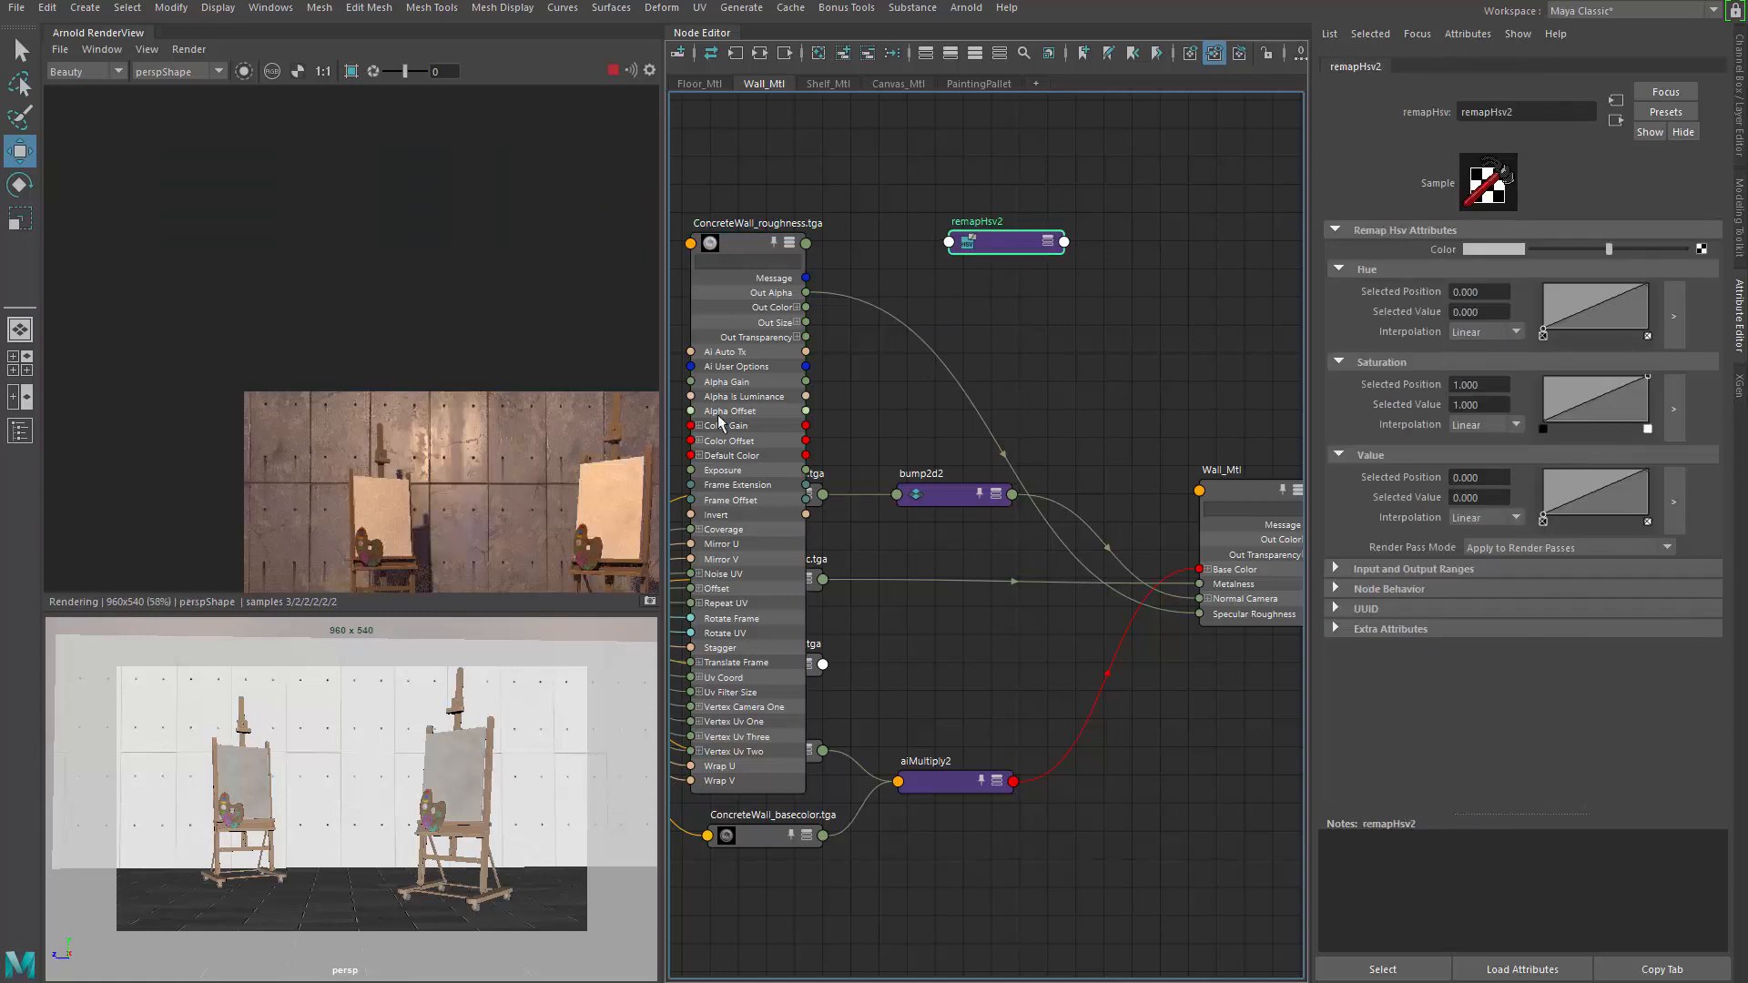
scroll(489, 424, "up", 1)
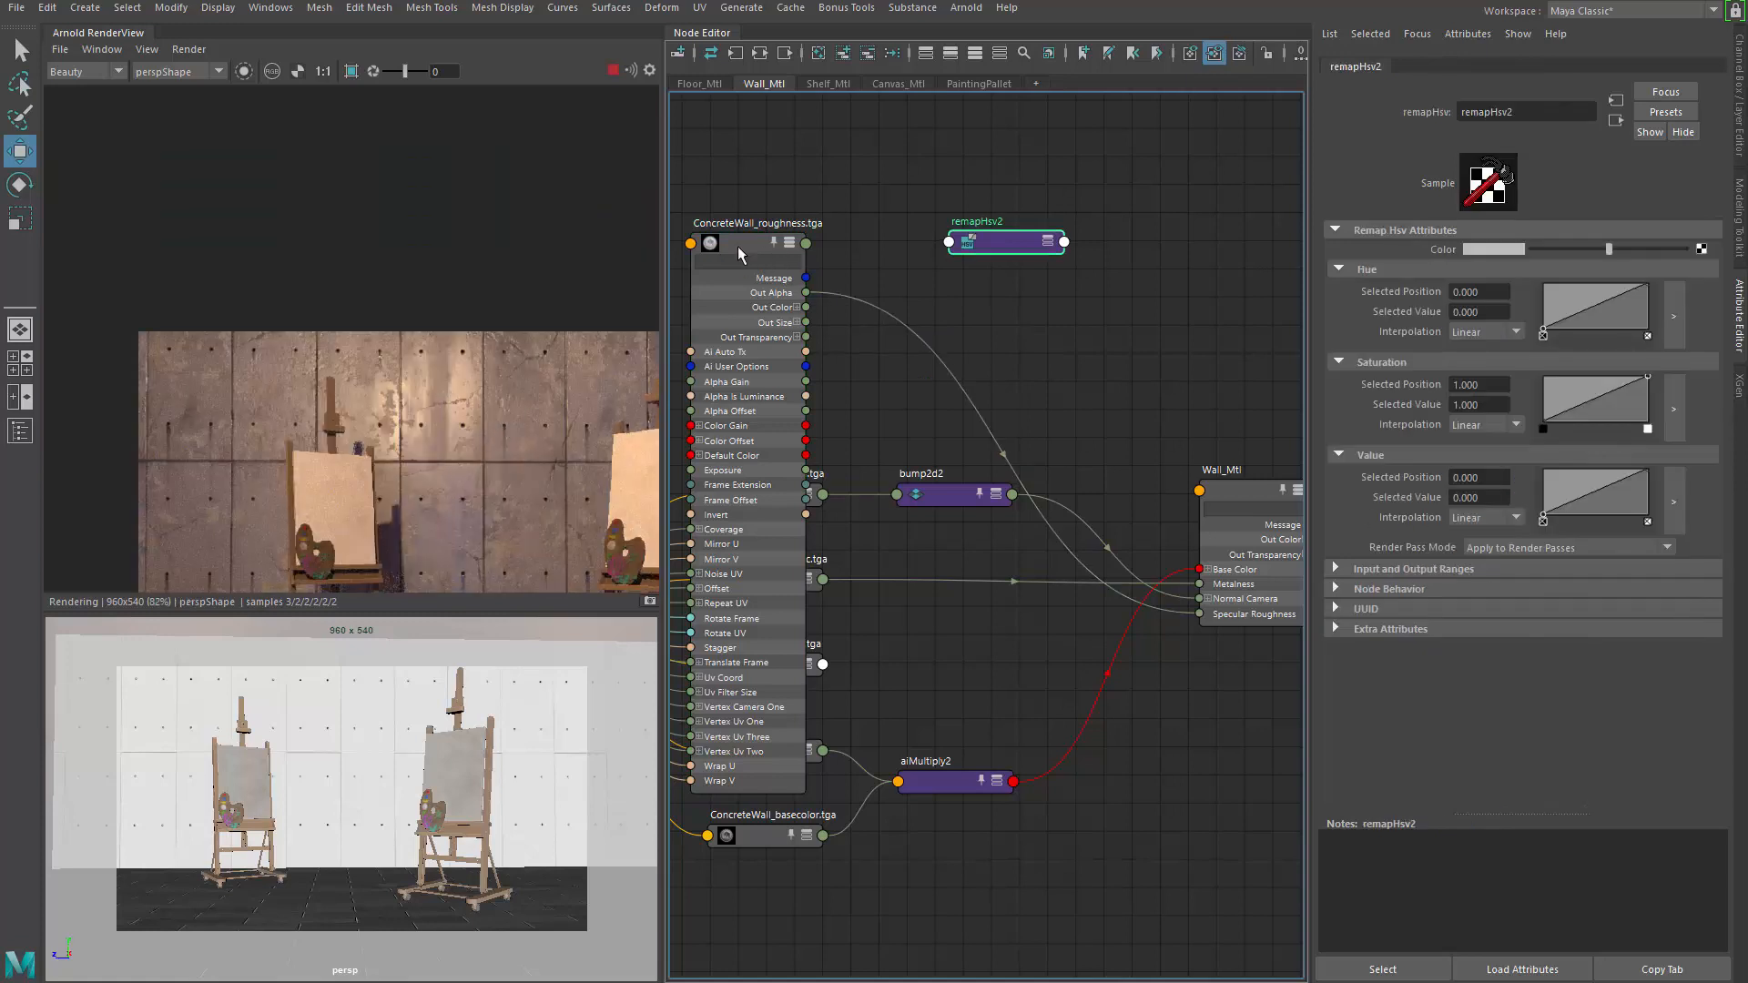
key("ctrl+z")
key("Delete")
left_click(740, 242)
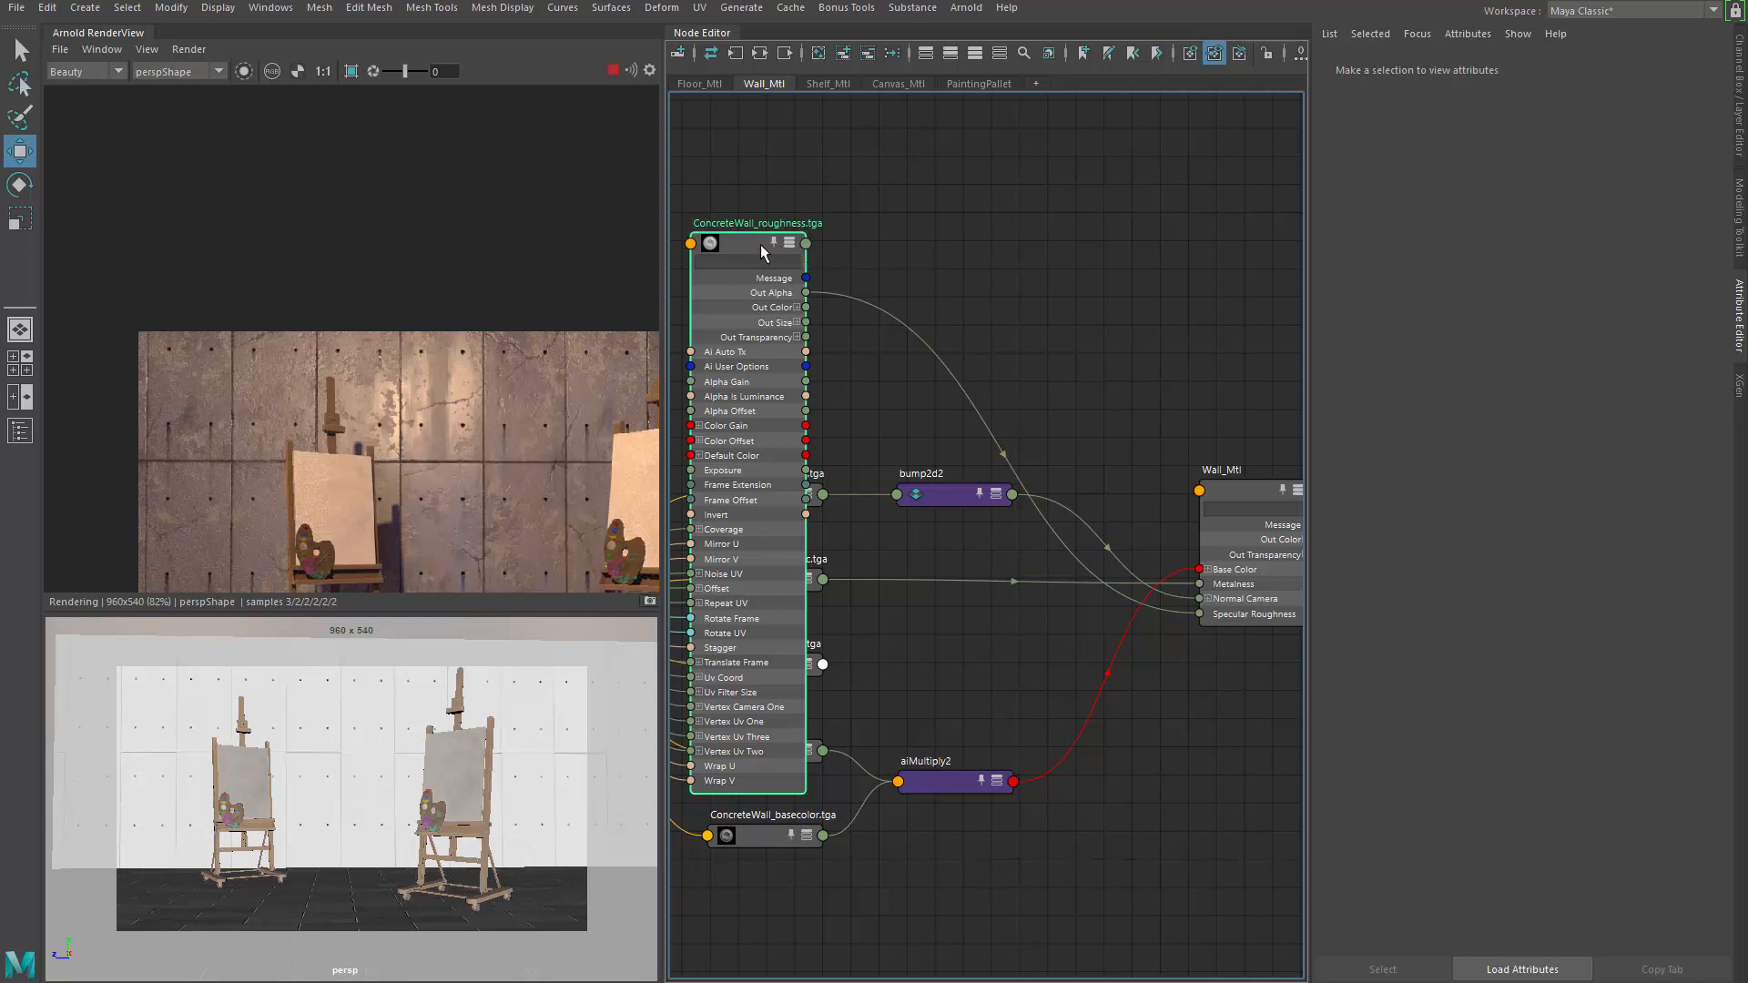
left_click_drag(761, 244, 798, 219)
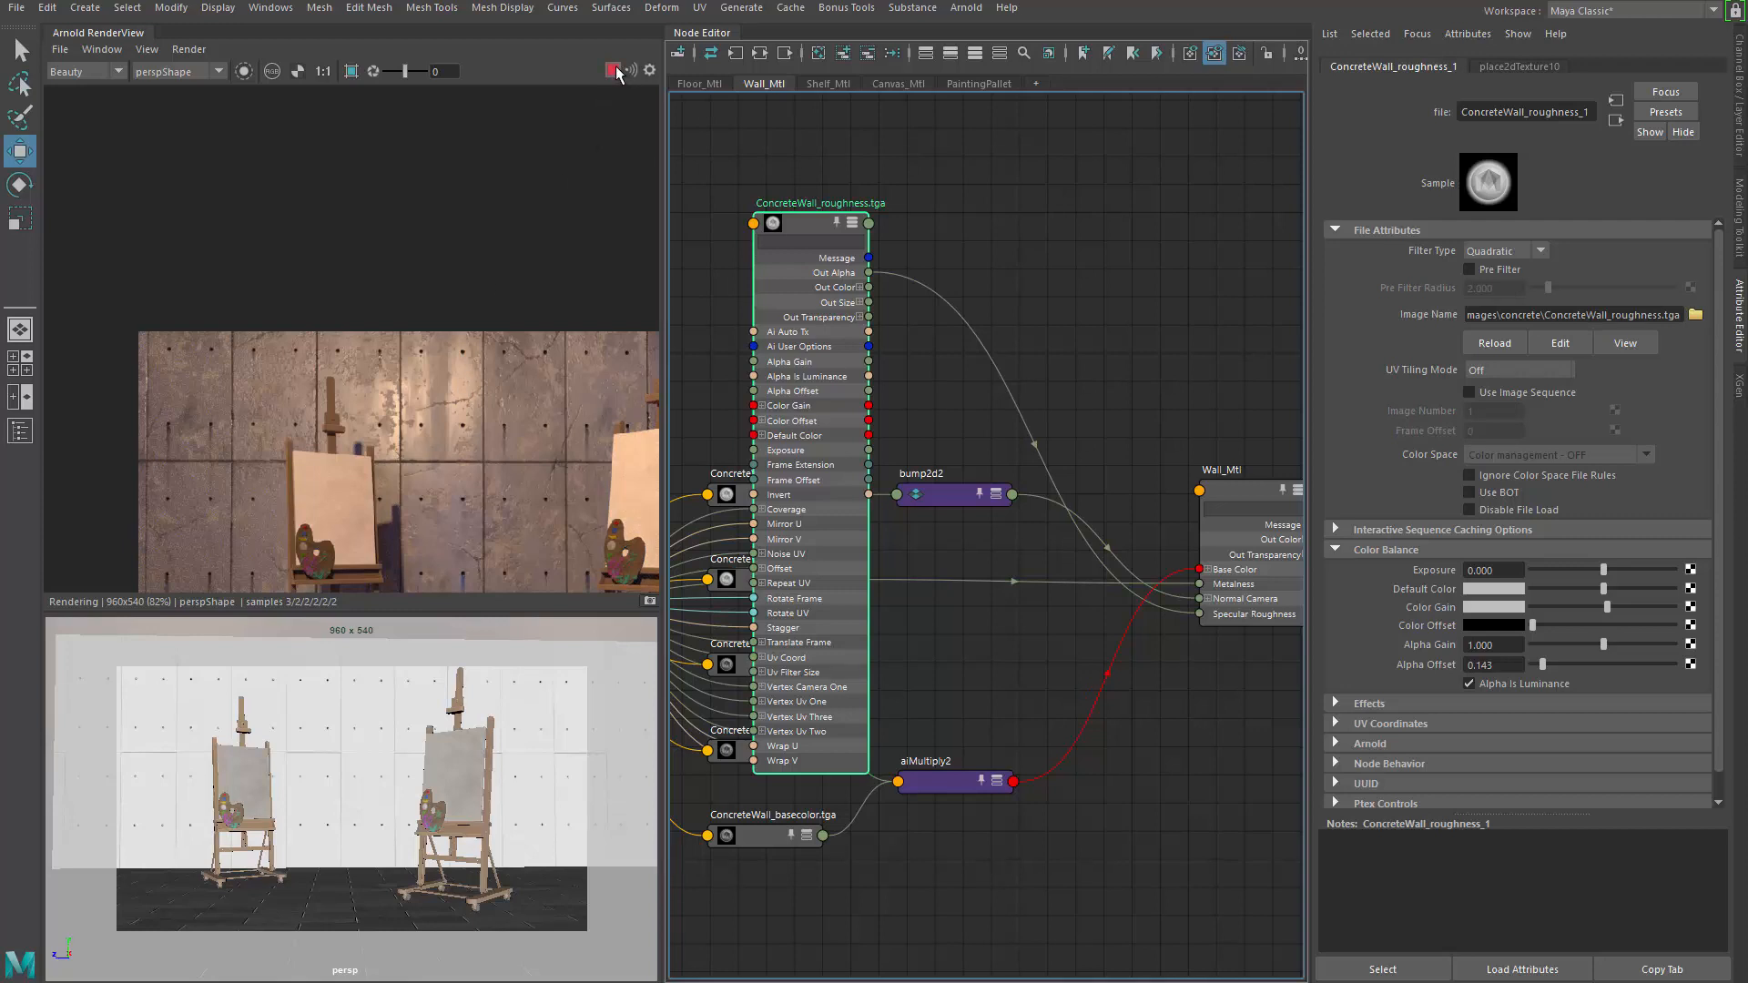
Stop the Arnold render and set Render > Save UI Threads to 3
left_click(615, 71)
middle_click_drag(444, 365, 273, 252)
middle_click_drag(354, 312, 390, 271)
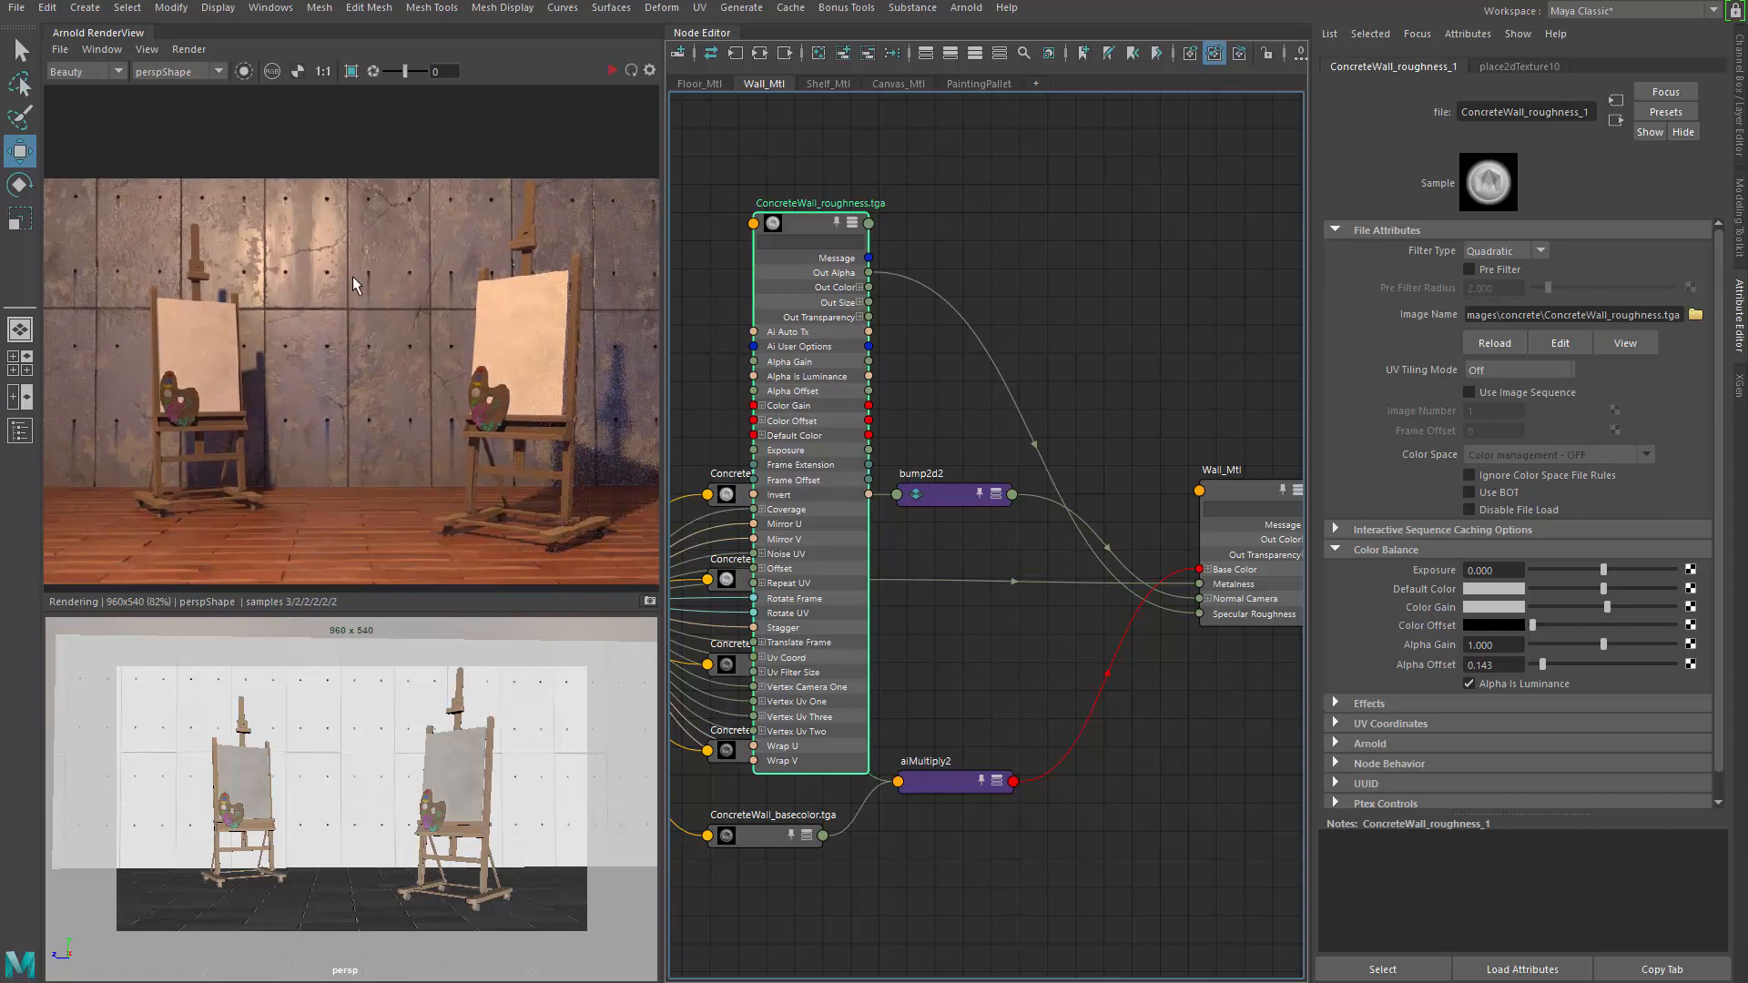
left_click(189, 49)
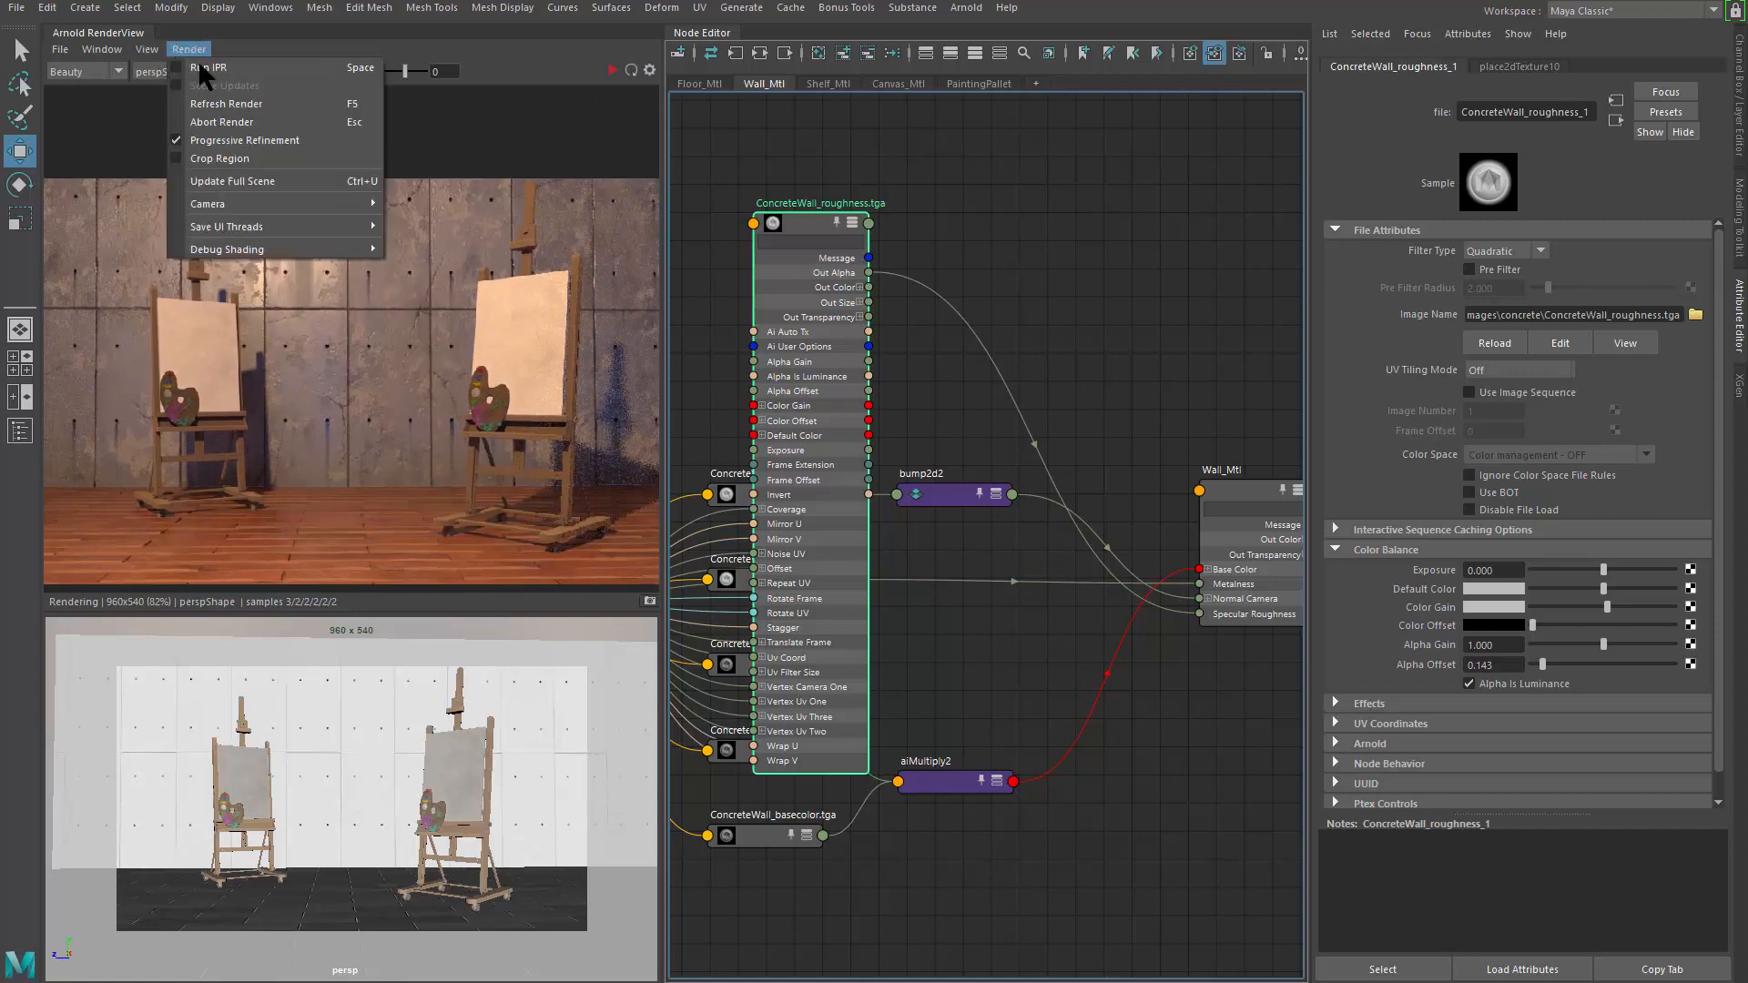
mouse_move(294, 225)
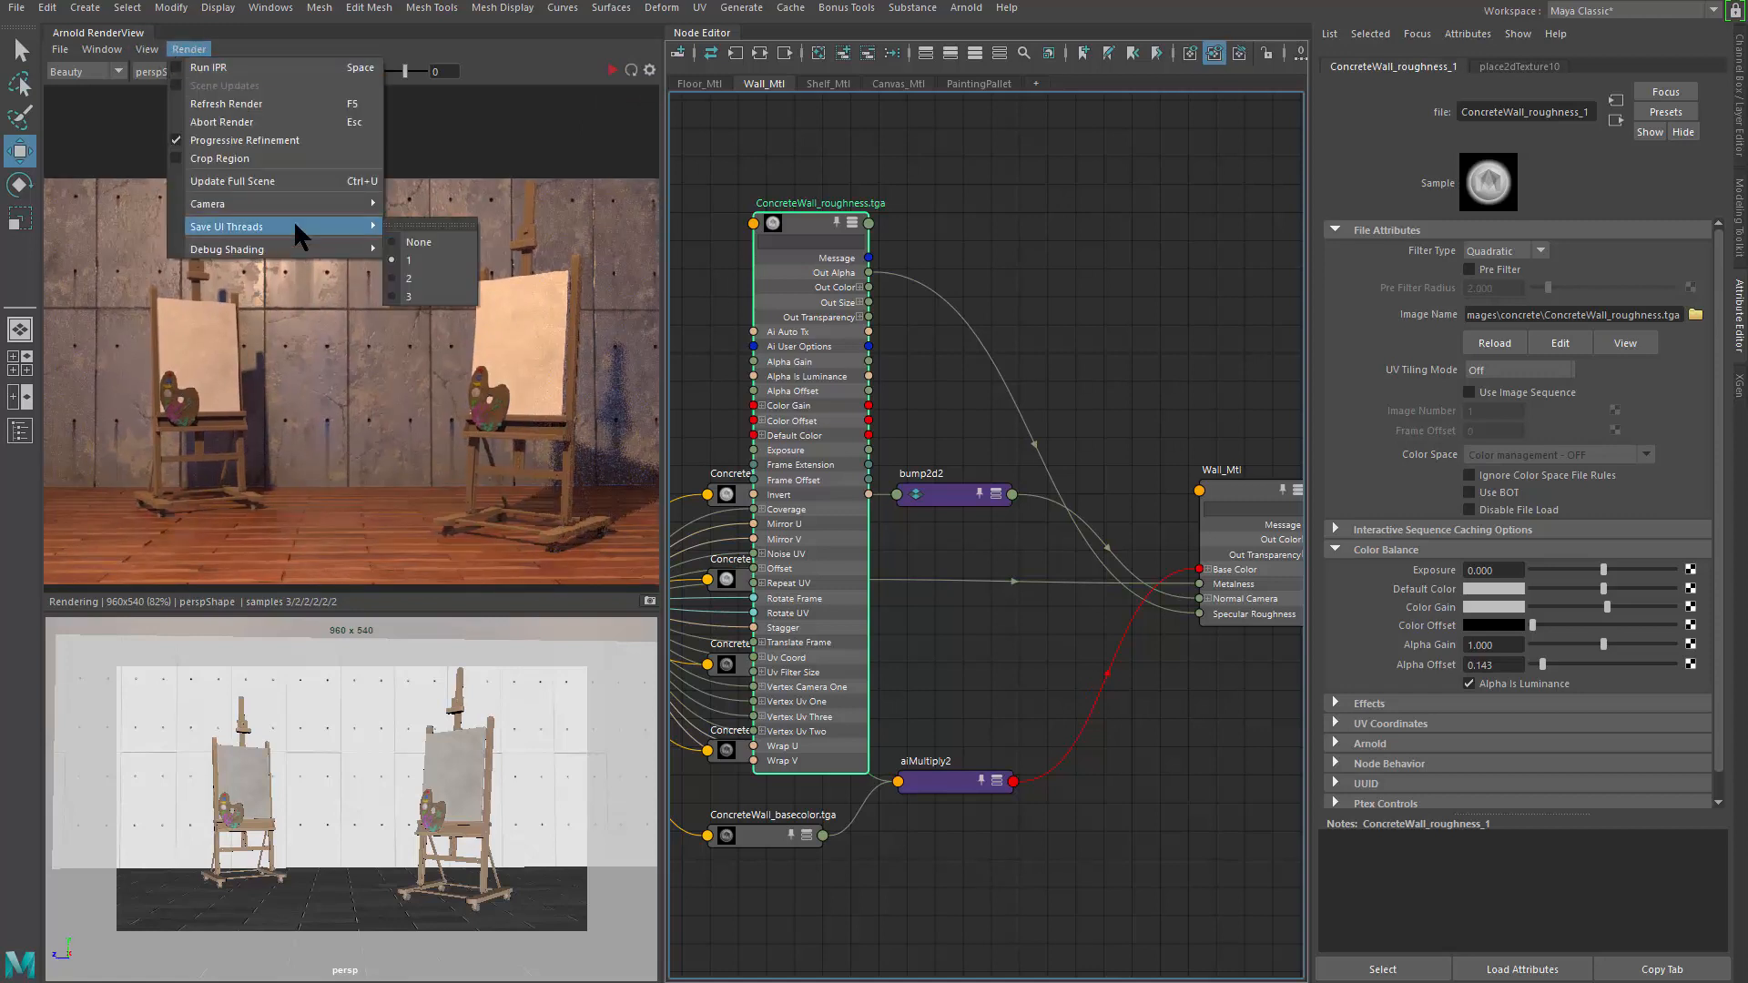
left_click(426, 292)
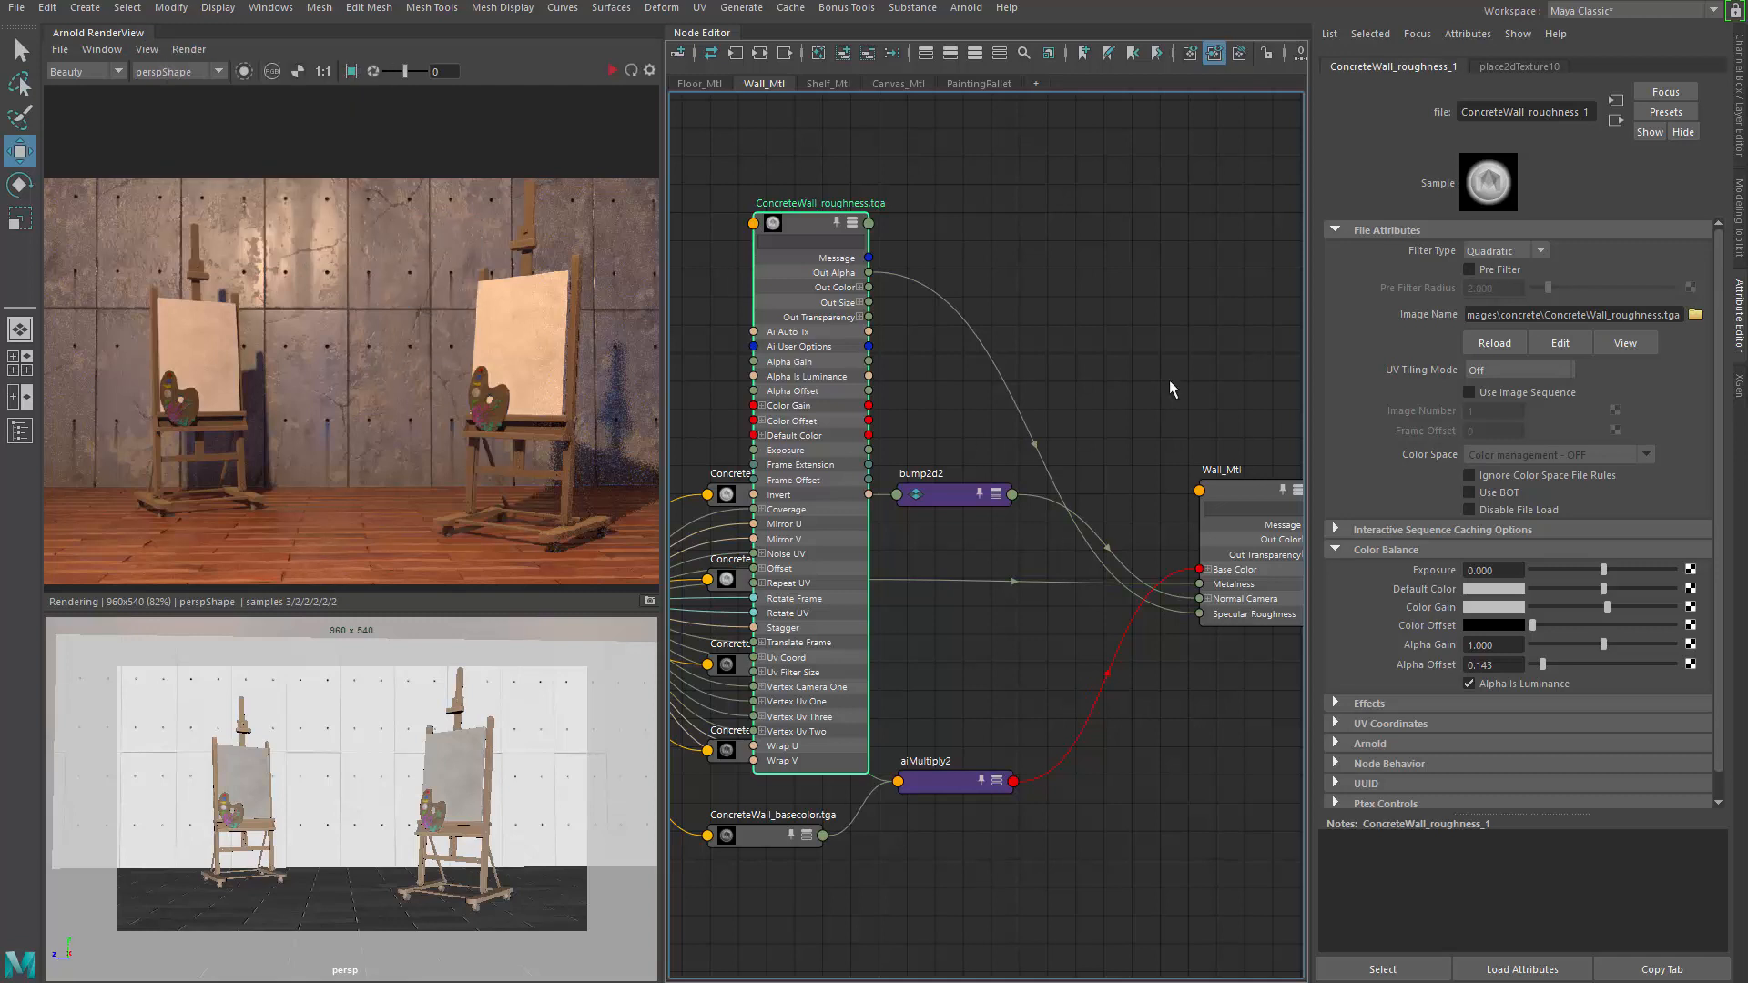
Collapse the roughness node and restart the Arnold render
left_click_drag(793, 225, 813, 350)
key("1")
left_click(613, 70)
middle_click_drag(812, 350, 856, 319, "alt")
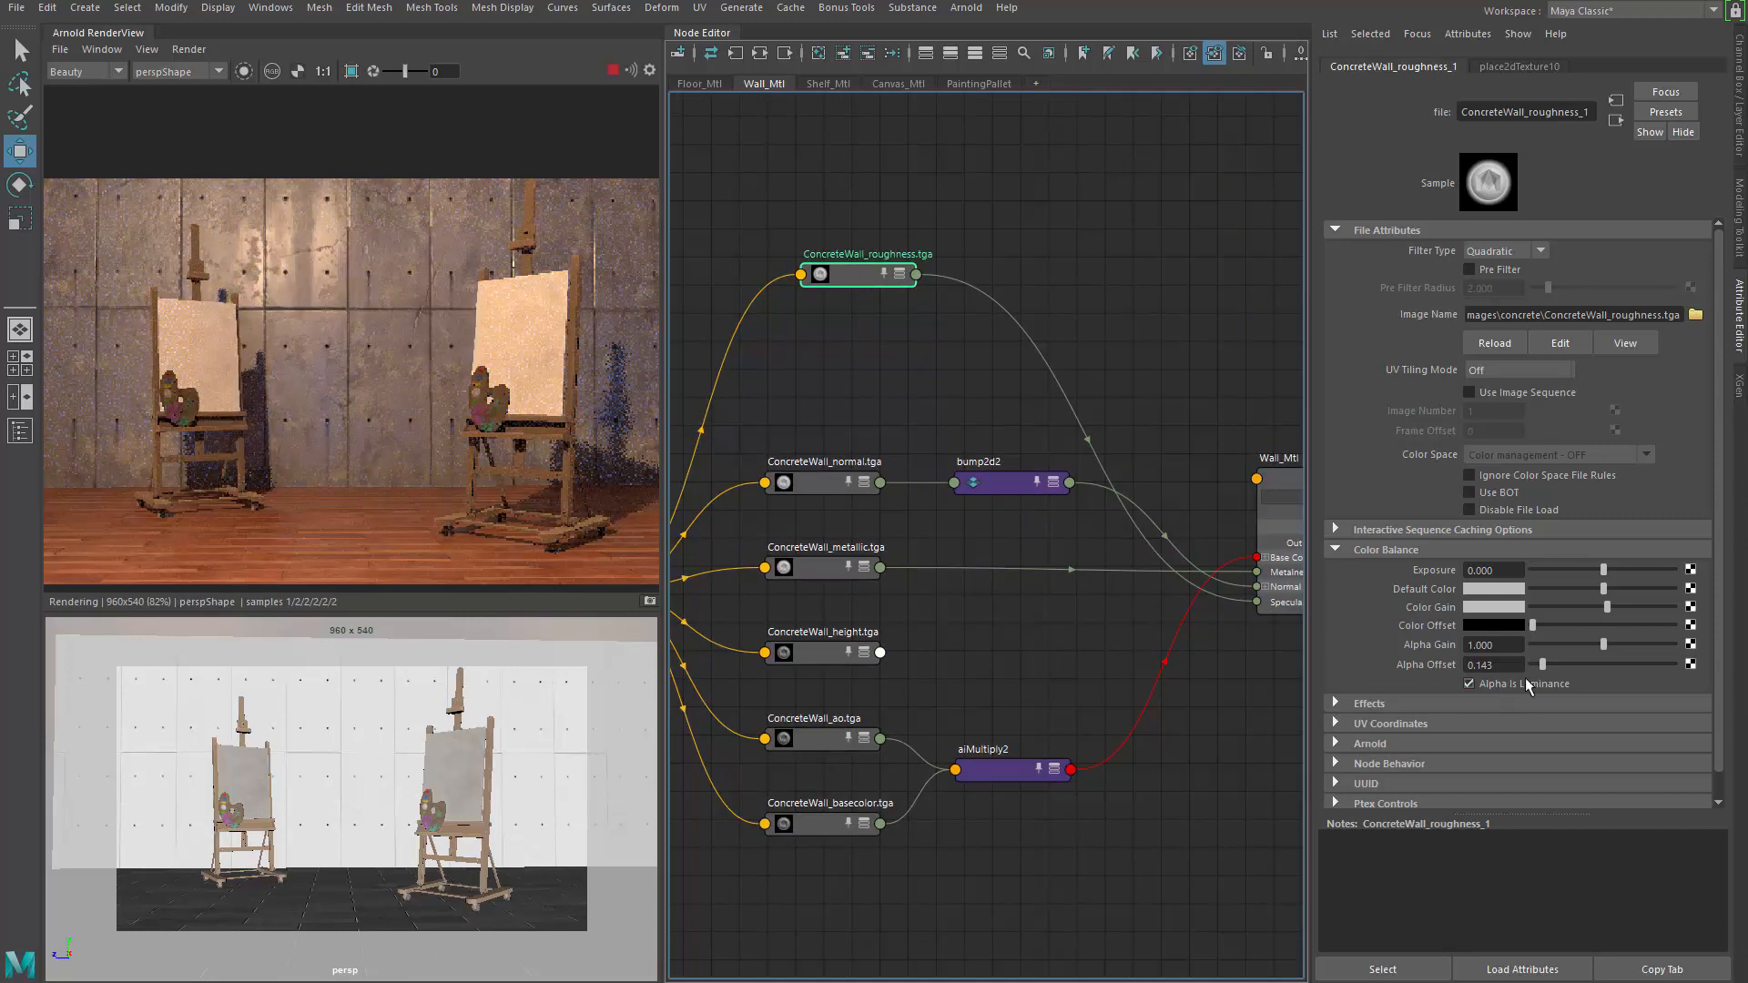
Fine-tune the roughness map's Alpha Offset up to 0.208 while tidying the node layout
left_click_drag(1542, 668, 1545, 670)
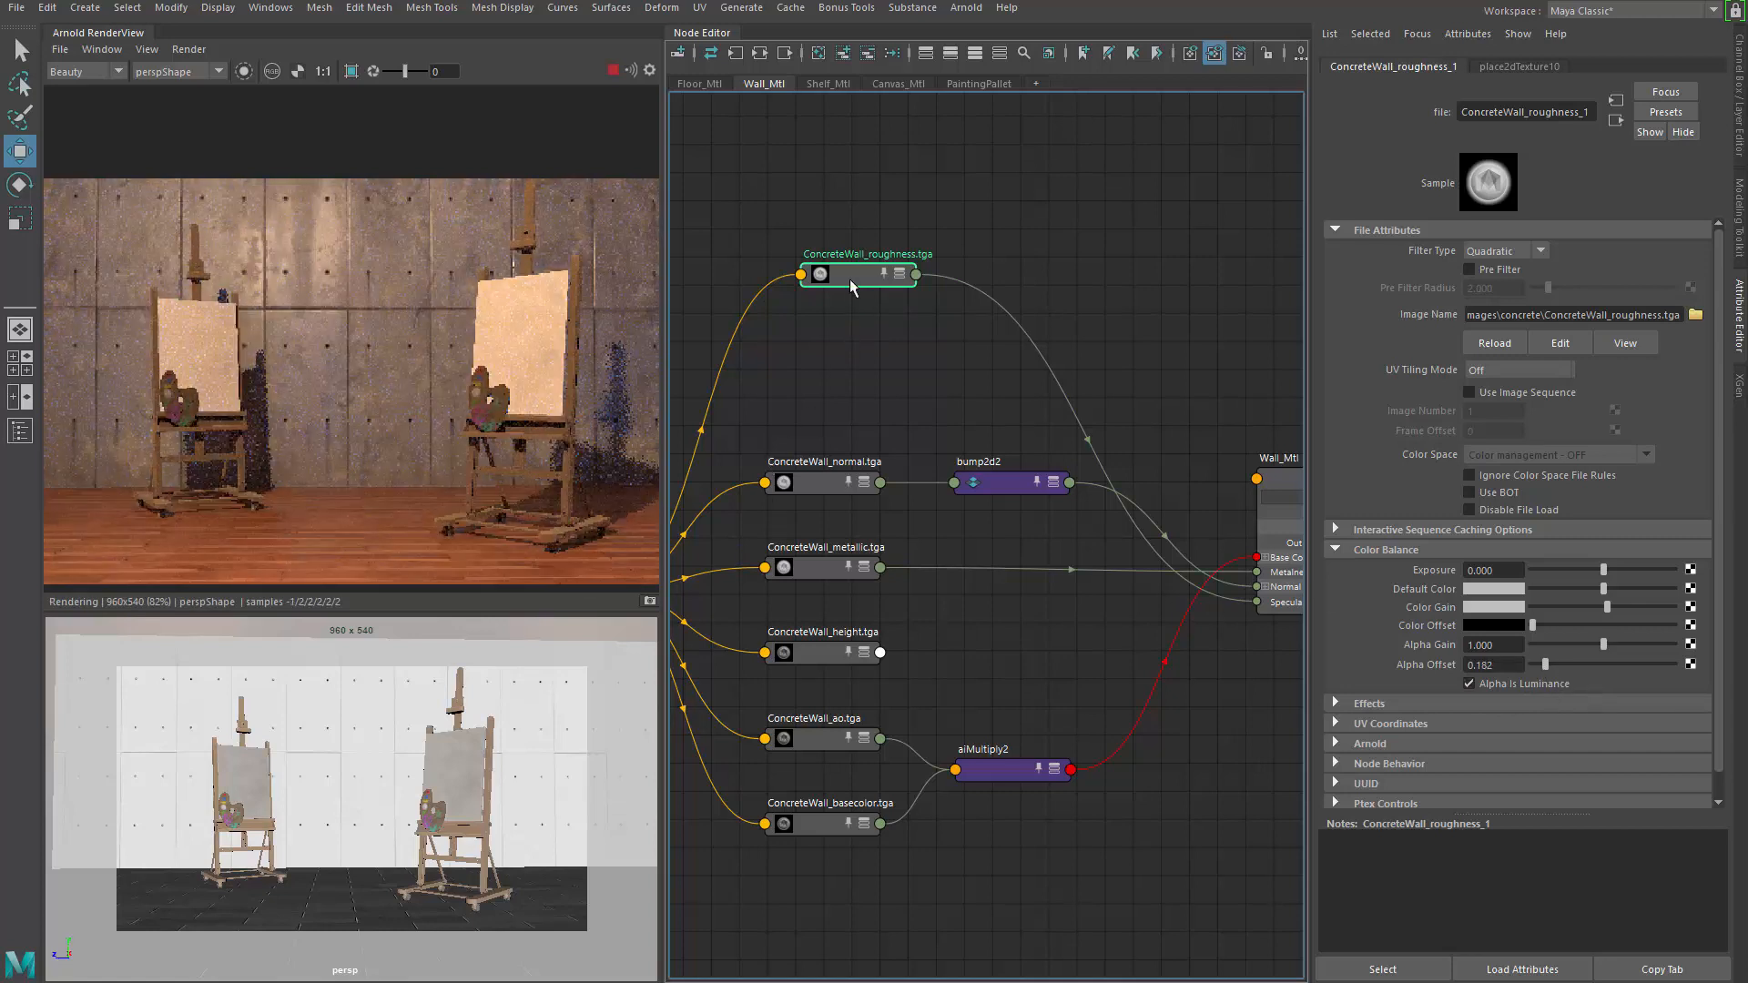
left_click_drag(850, 281, 836, 279)
key("3")
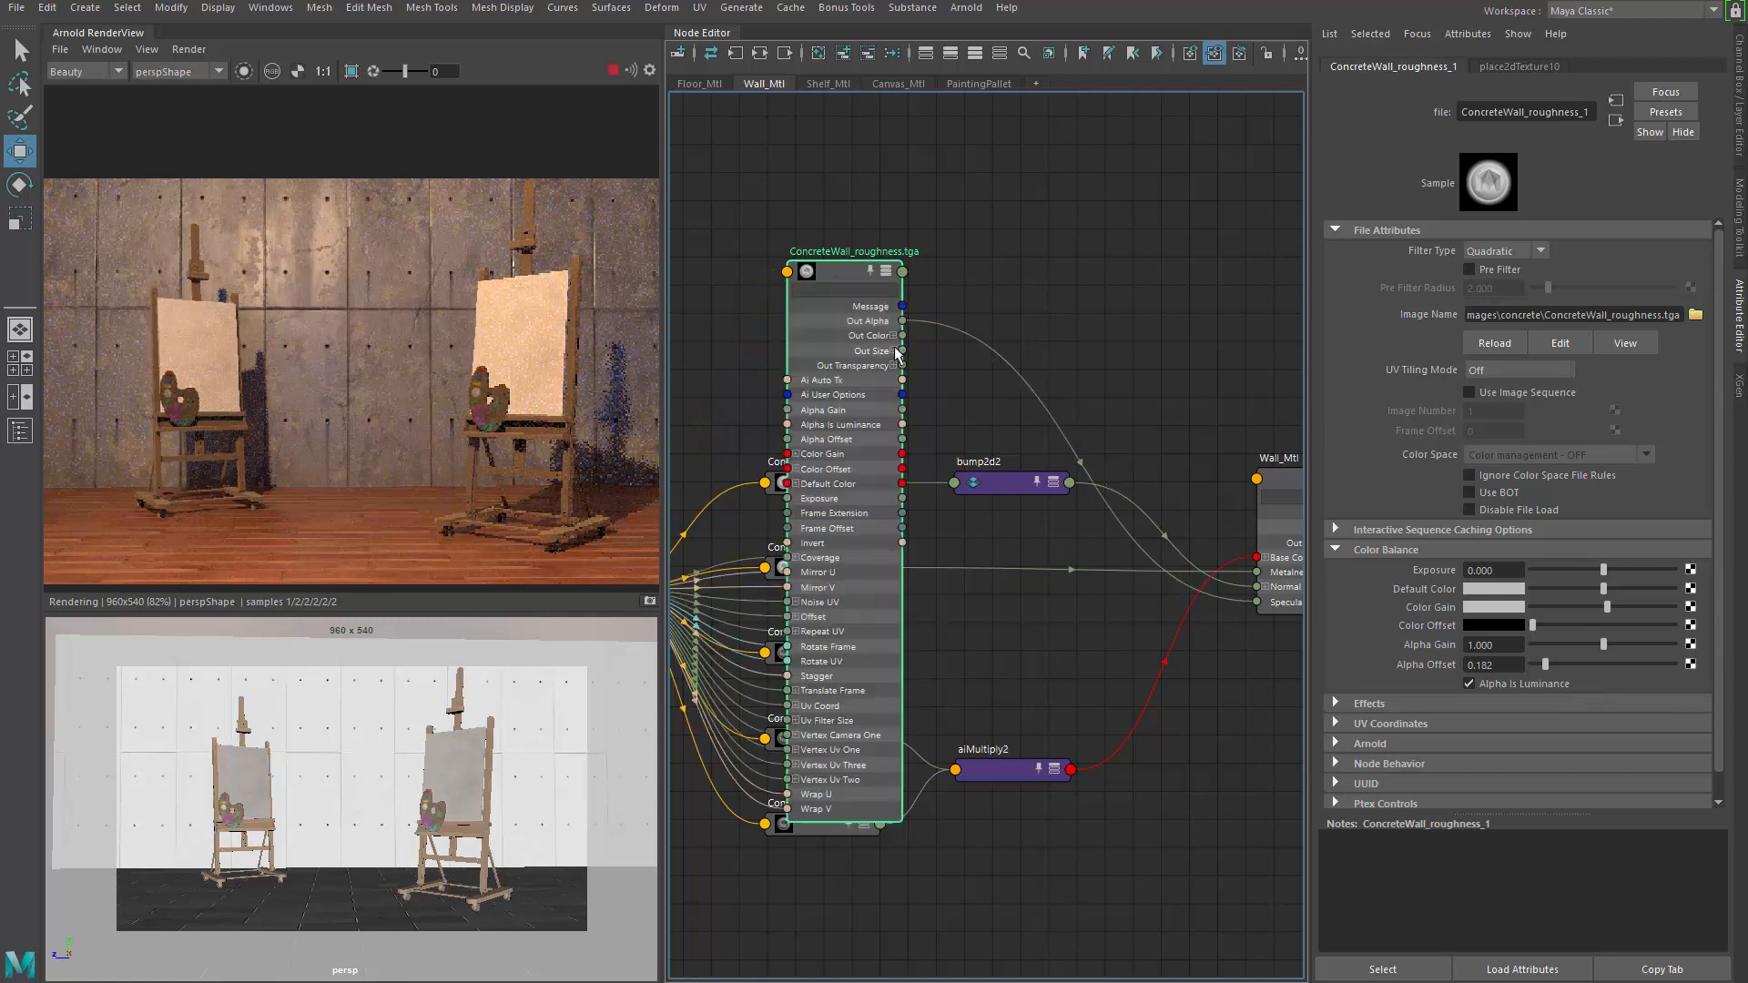
key("1")
left_click_drag(843, 270, 821, 338)
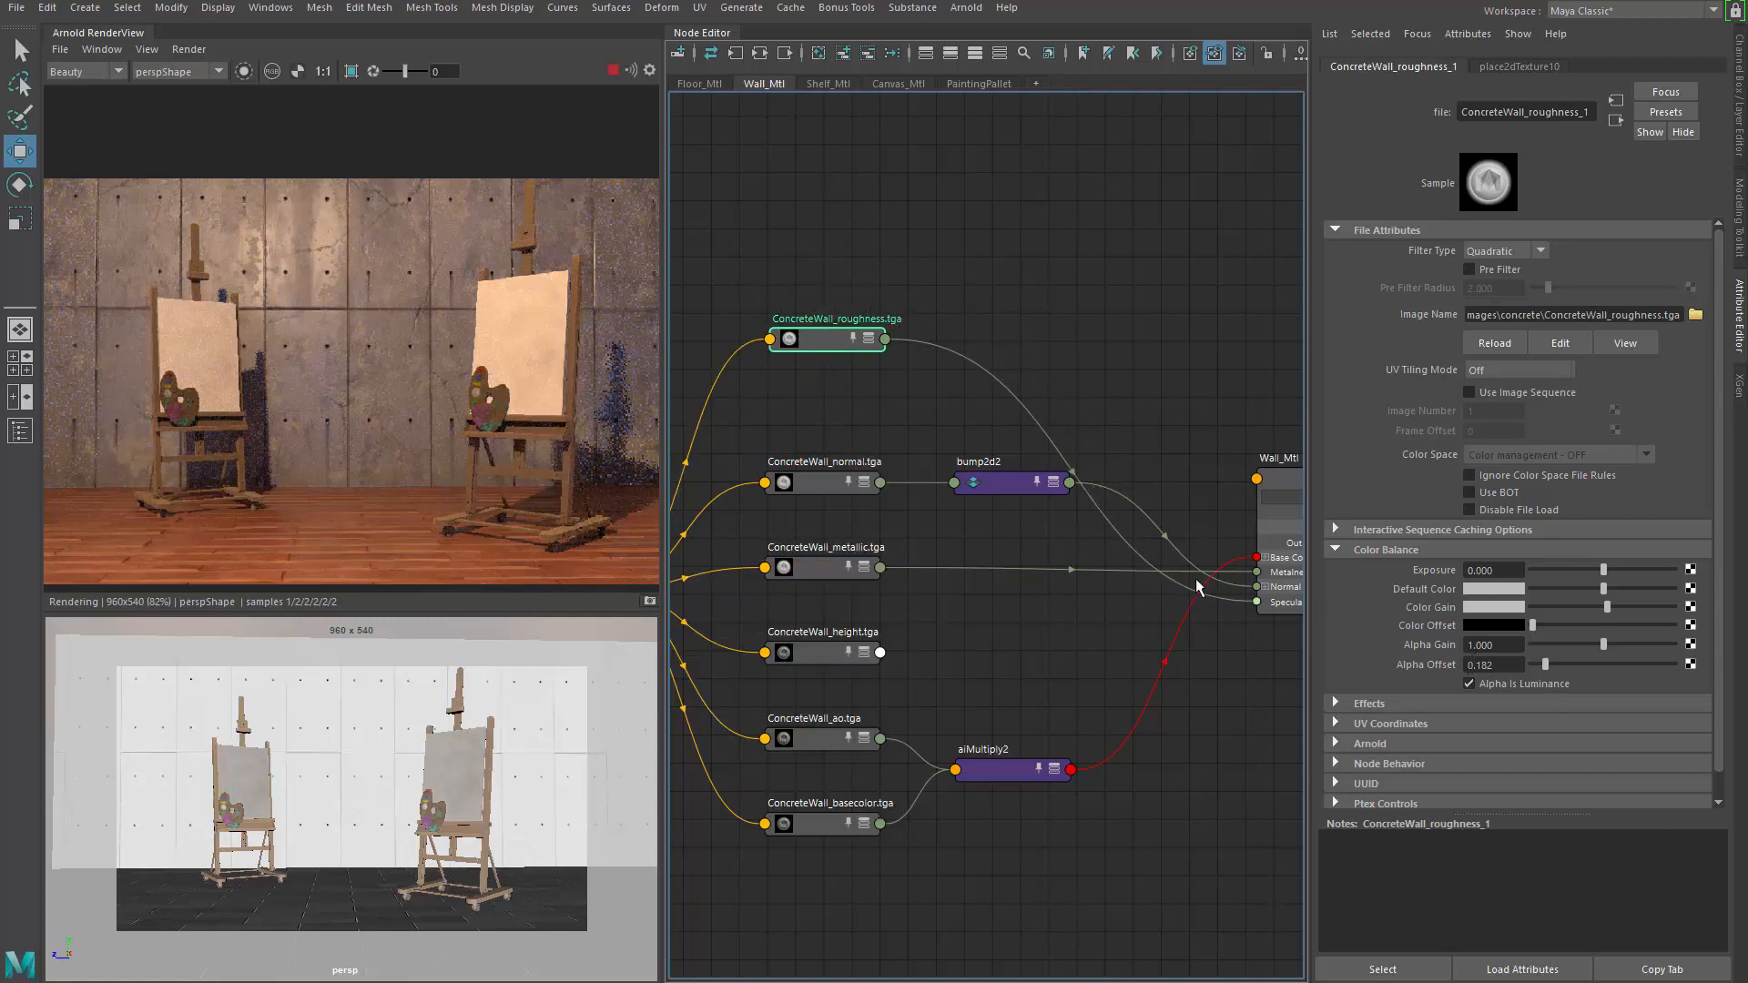
scroll(832, 380, "up", 3)
scroll(835, 376, "up", 2)
middle_click_drag(828, 377, 839, 439)
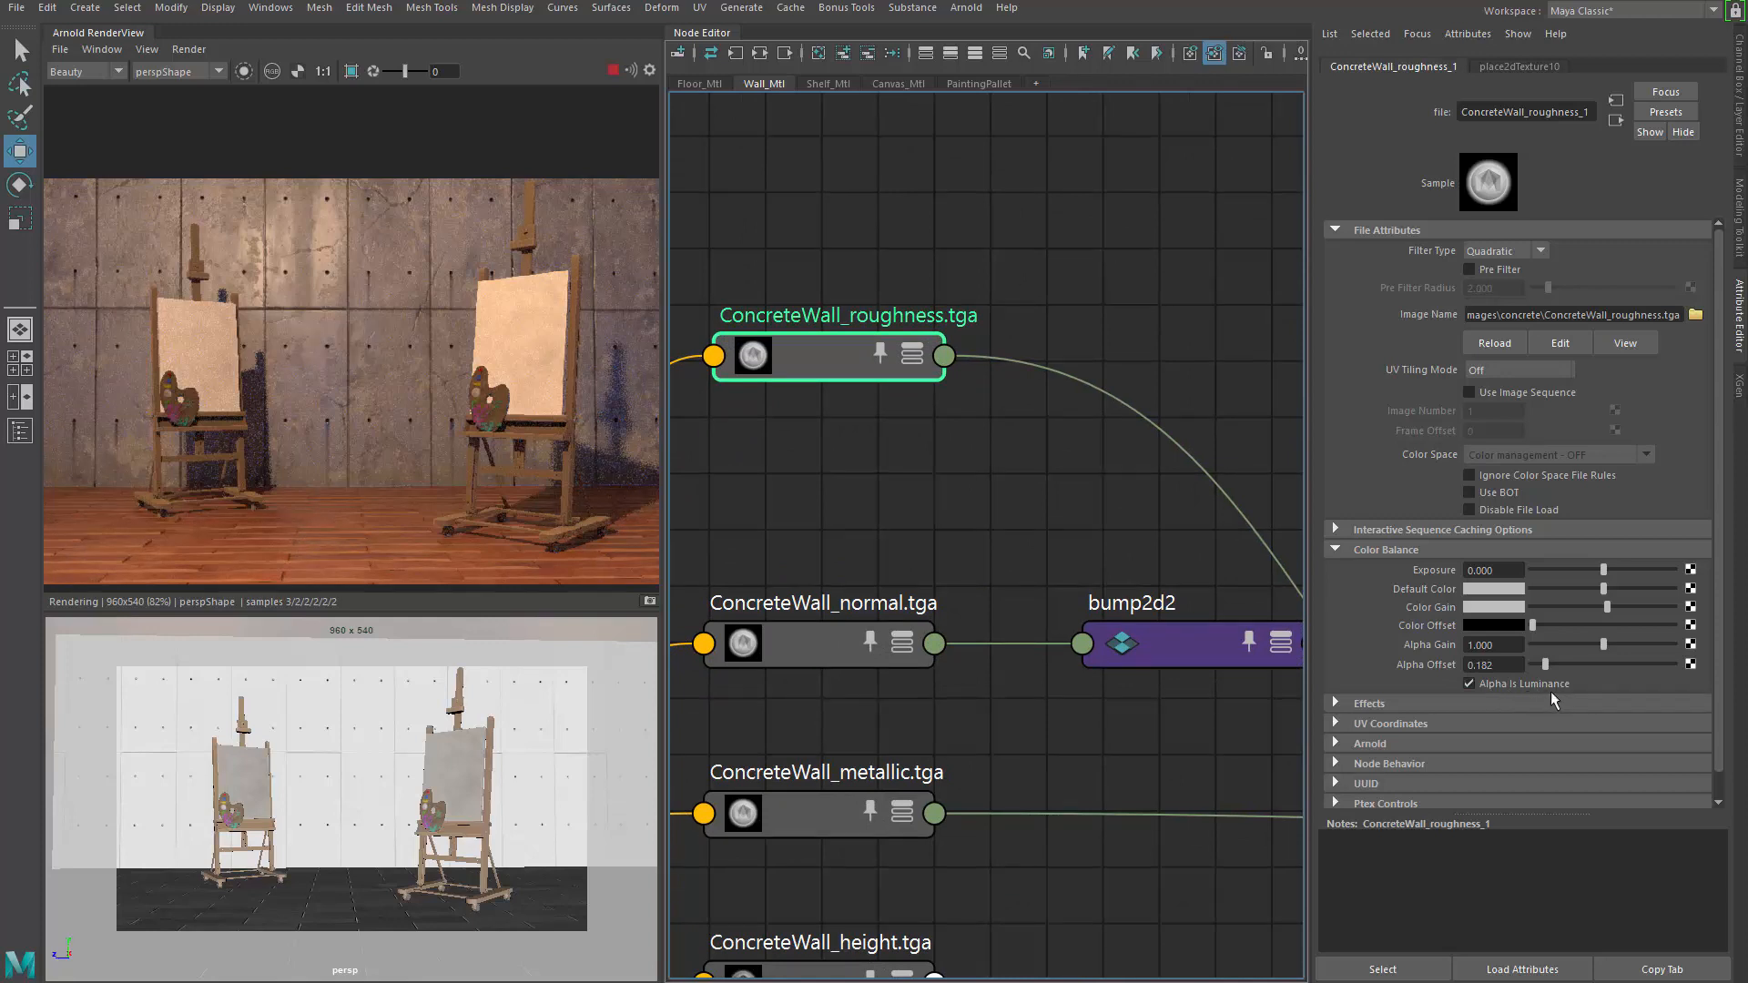
middle_click_drag(896, 504, 1011, 548, "alt")
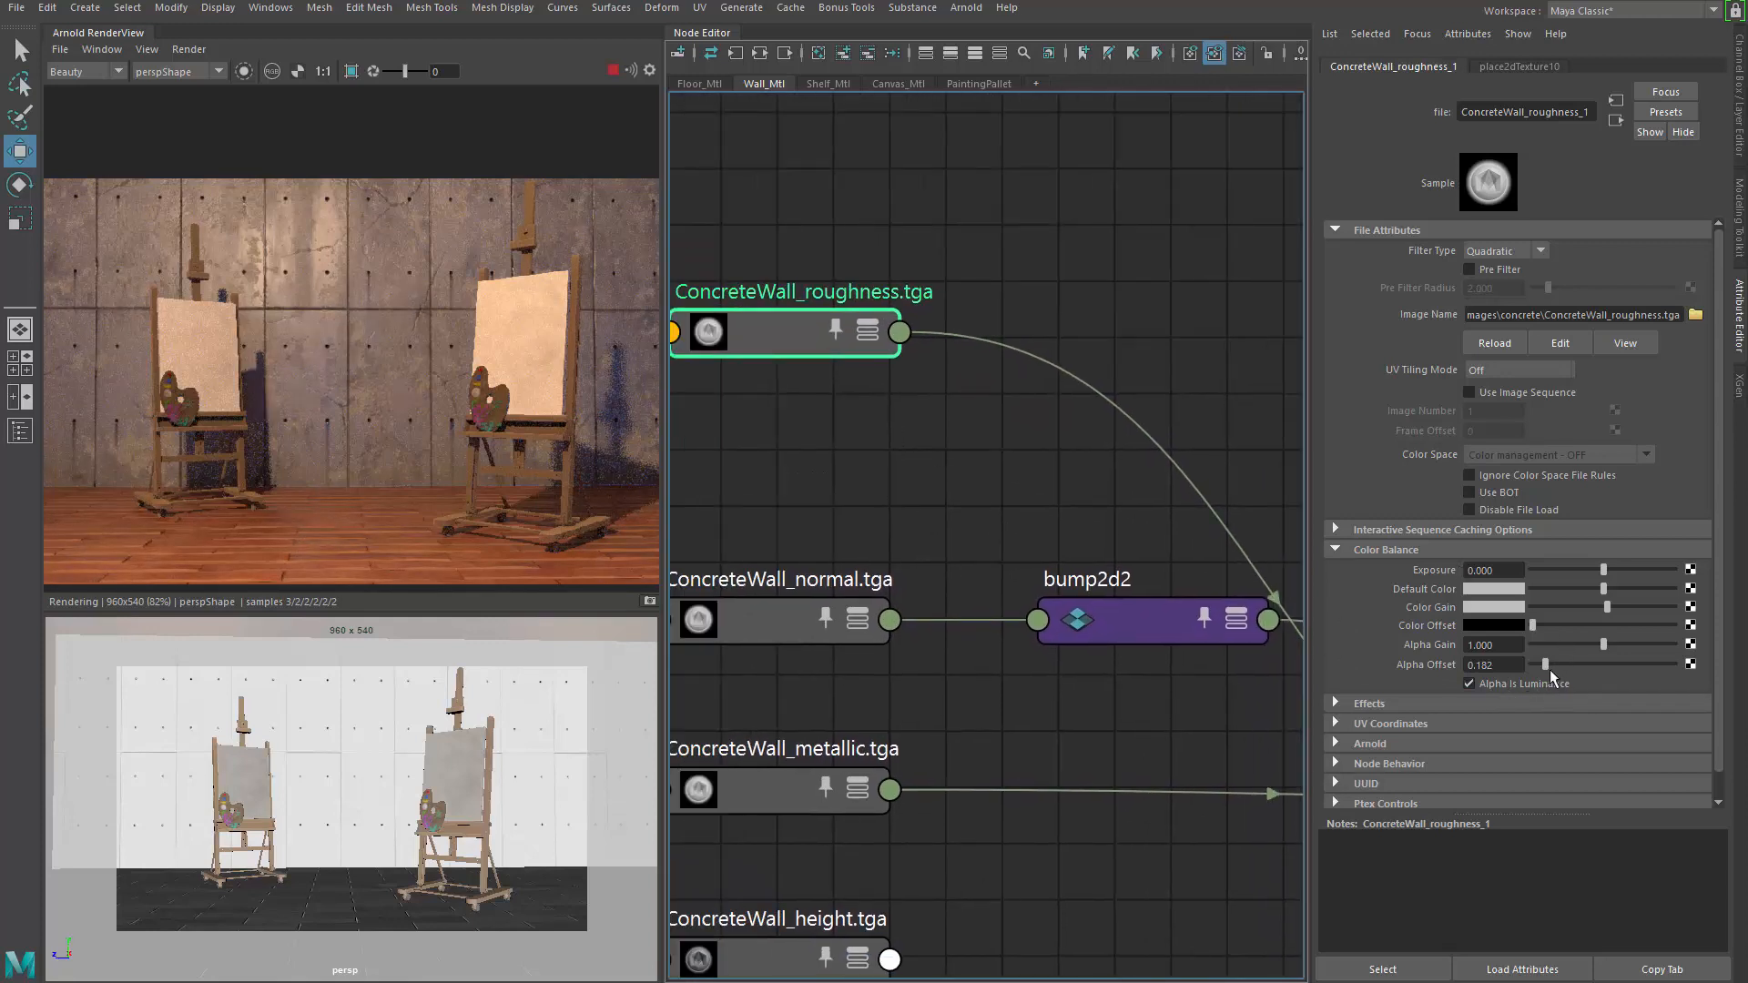
left_click_drag(1546, 661, 1548, 661)
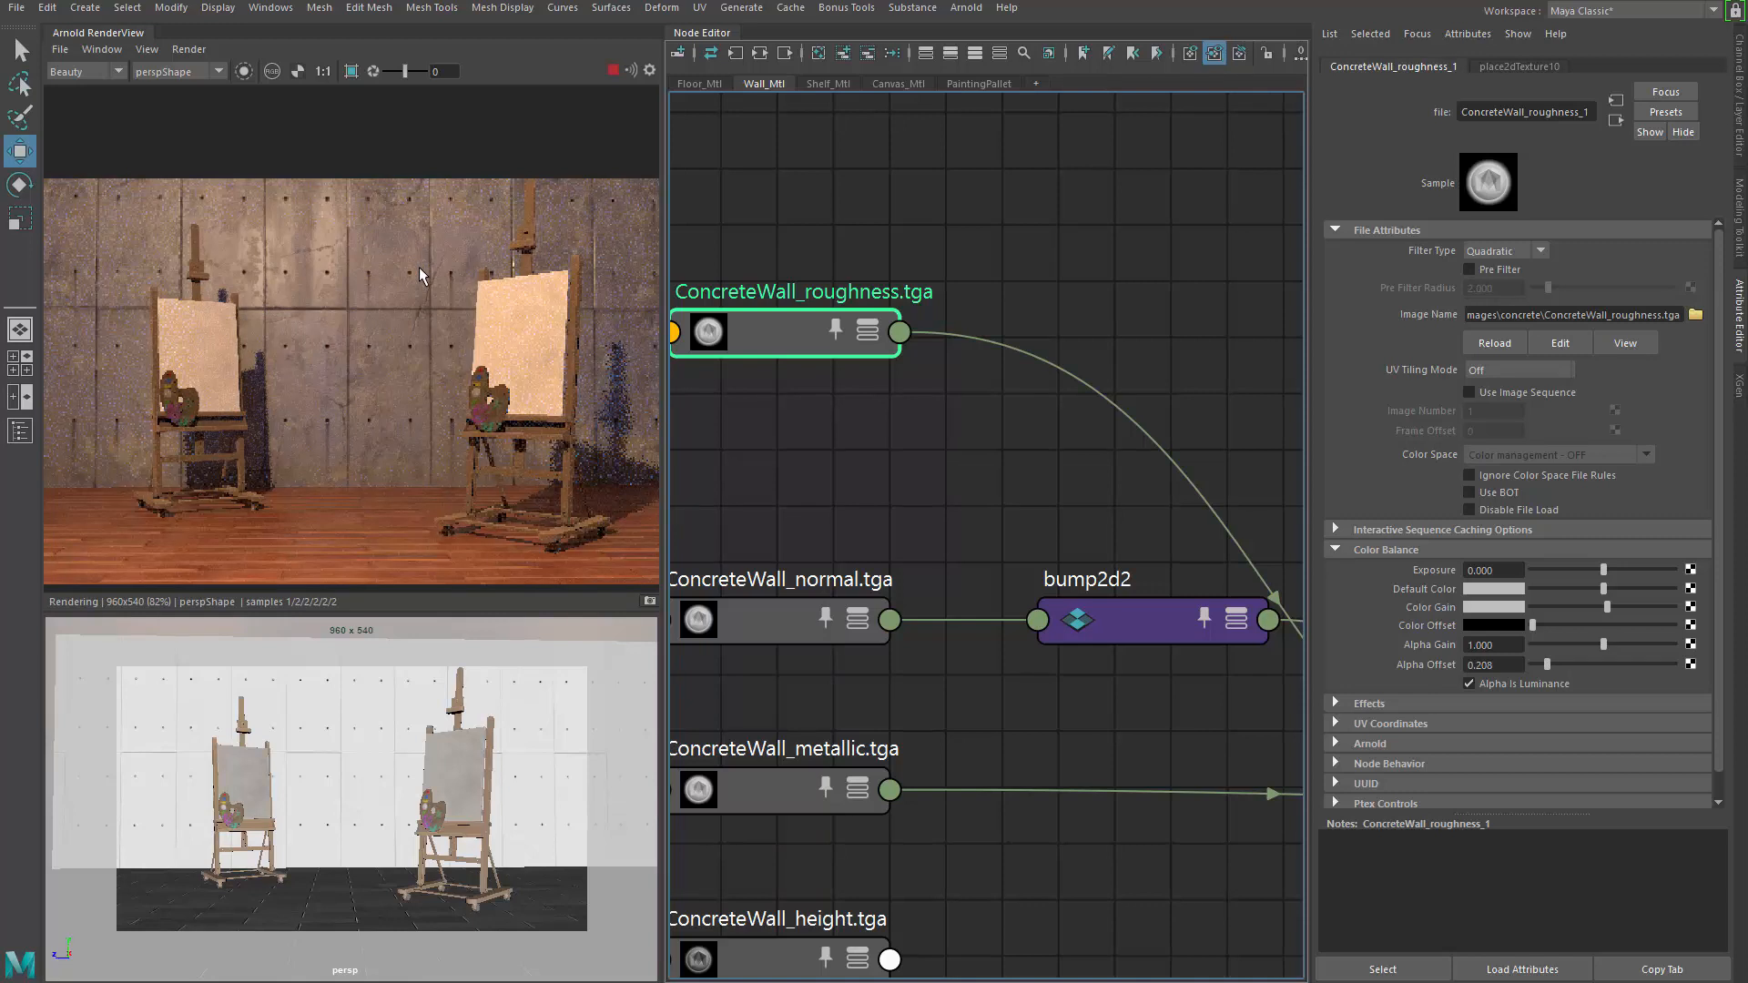
scroll(971, 419, "down", 5)
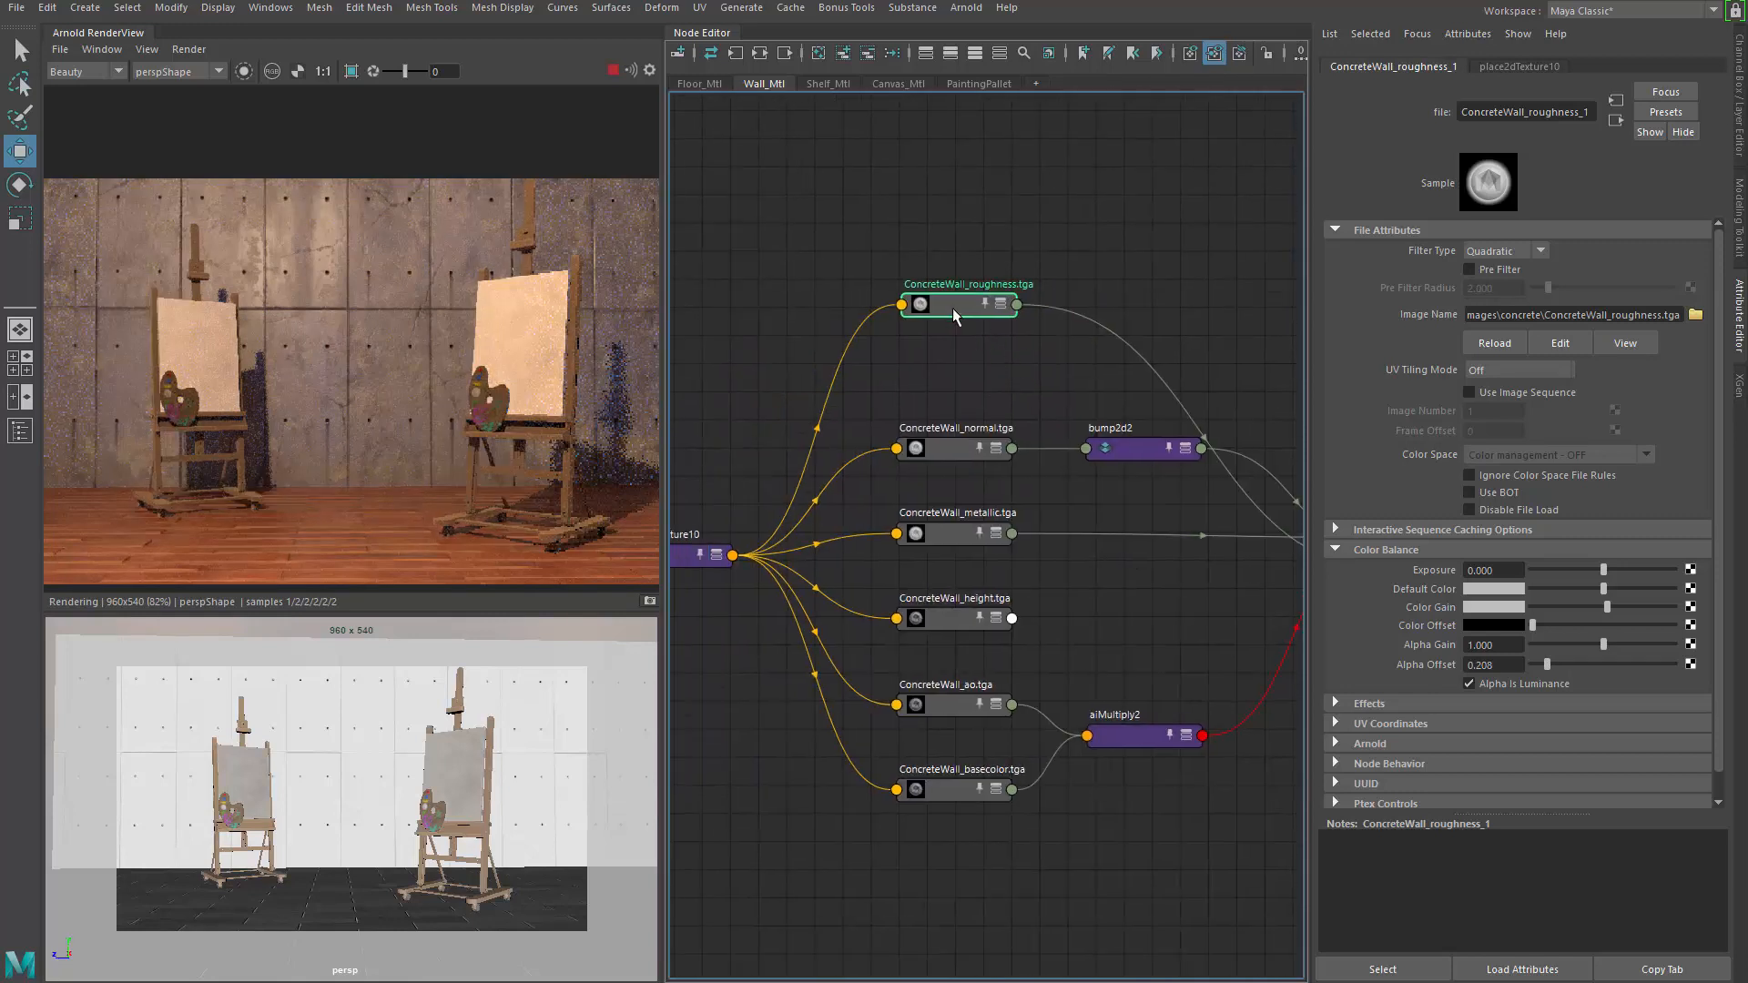
mouse_move(942, 340)
left_mouse_down()
mouse_move(923, 605)
mouse_move(911, 331)
left_mouse_up()
middle_click_drag(999, 358, 965, 313, "alt")
left_click_drag(890, 286, 916, 311)
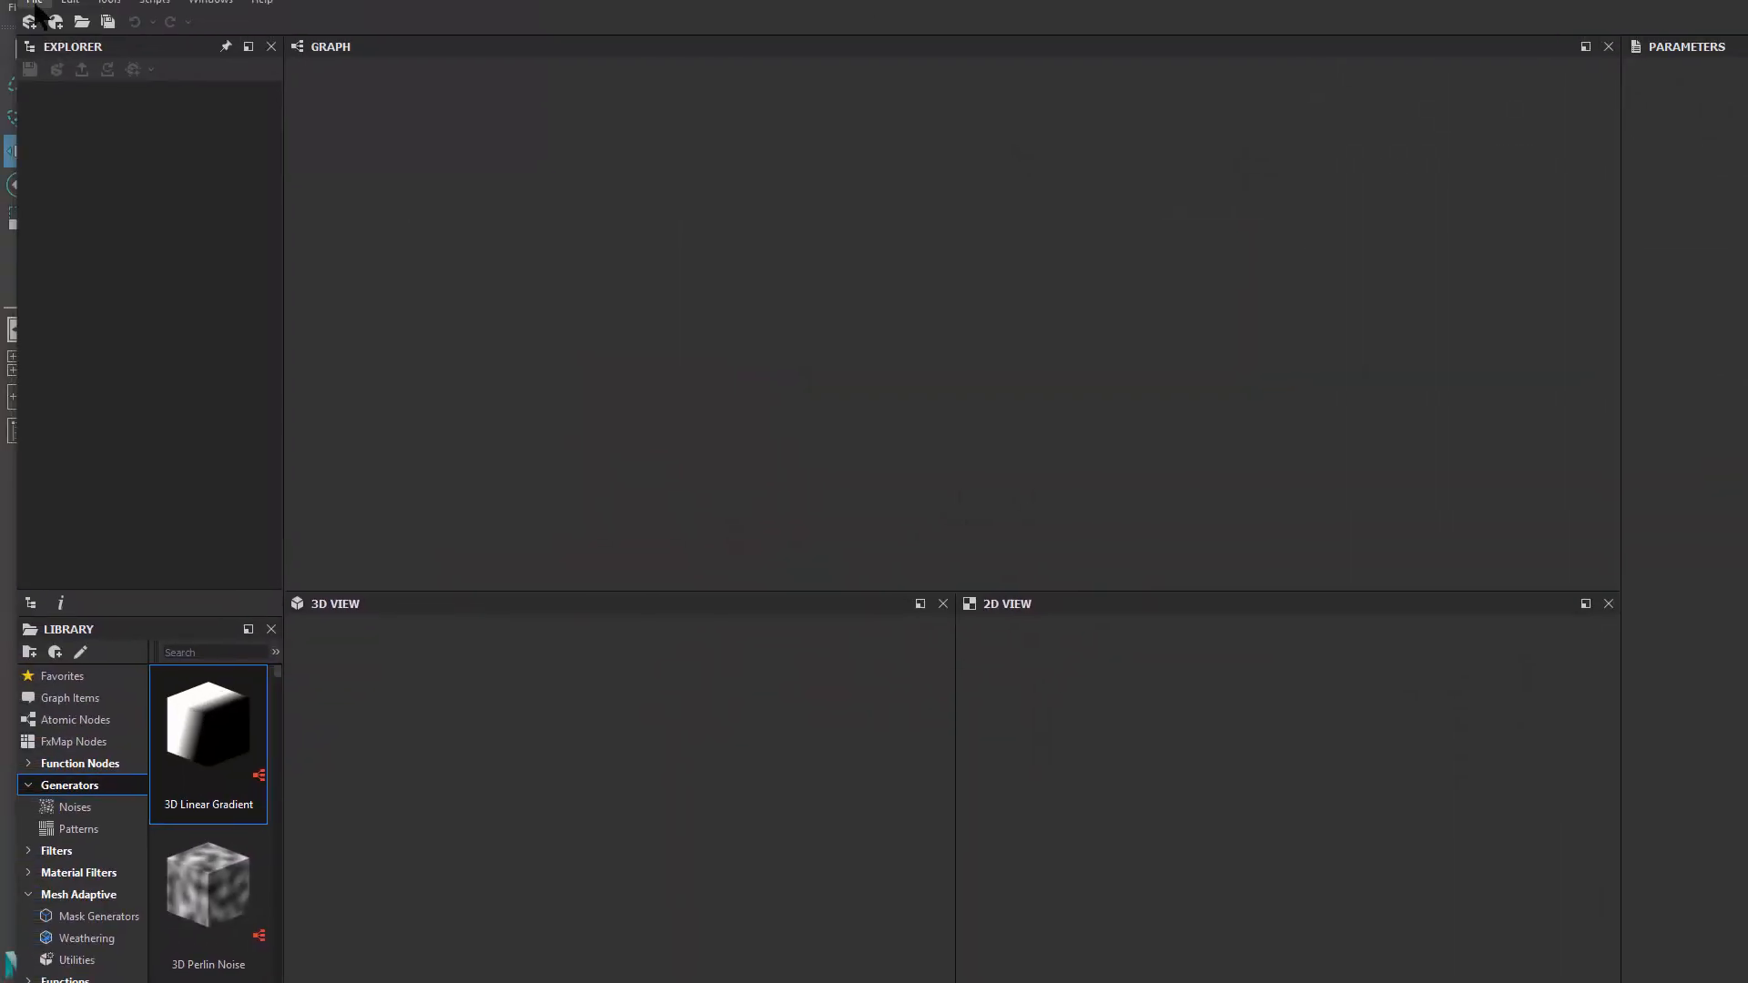
Reopen Interior_Materials.sbs from recent packages and open its ConcreteWall graph
left_click(35, 3)
mouse_move(237, 86)
left_click(380, 90)
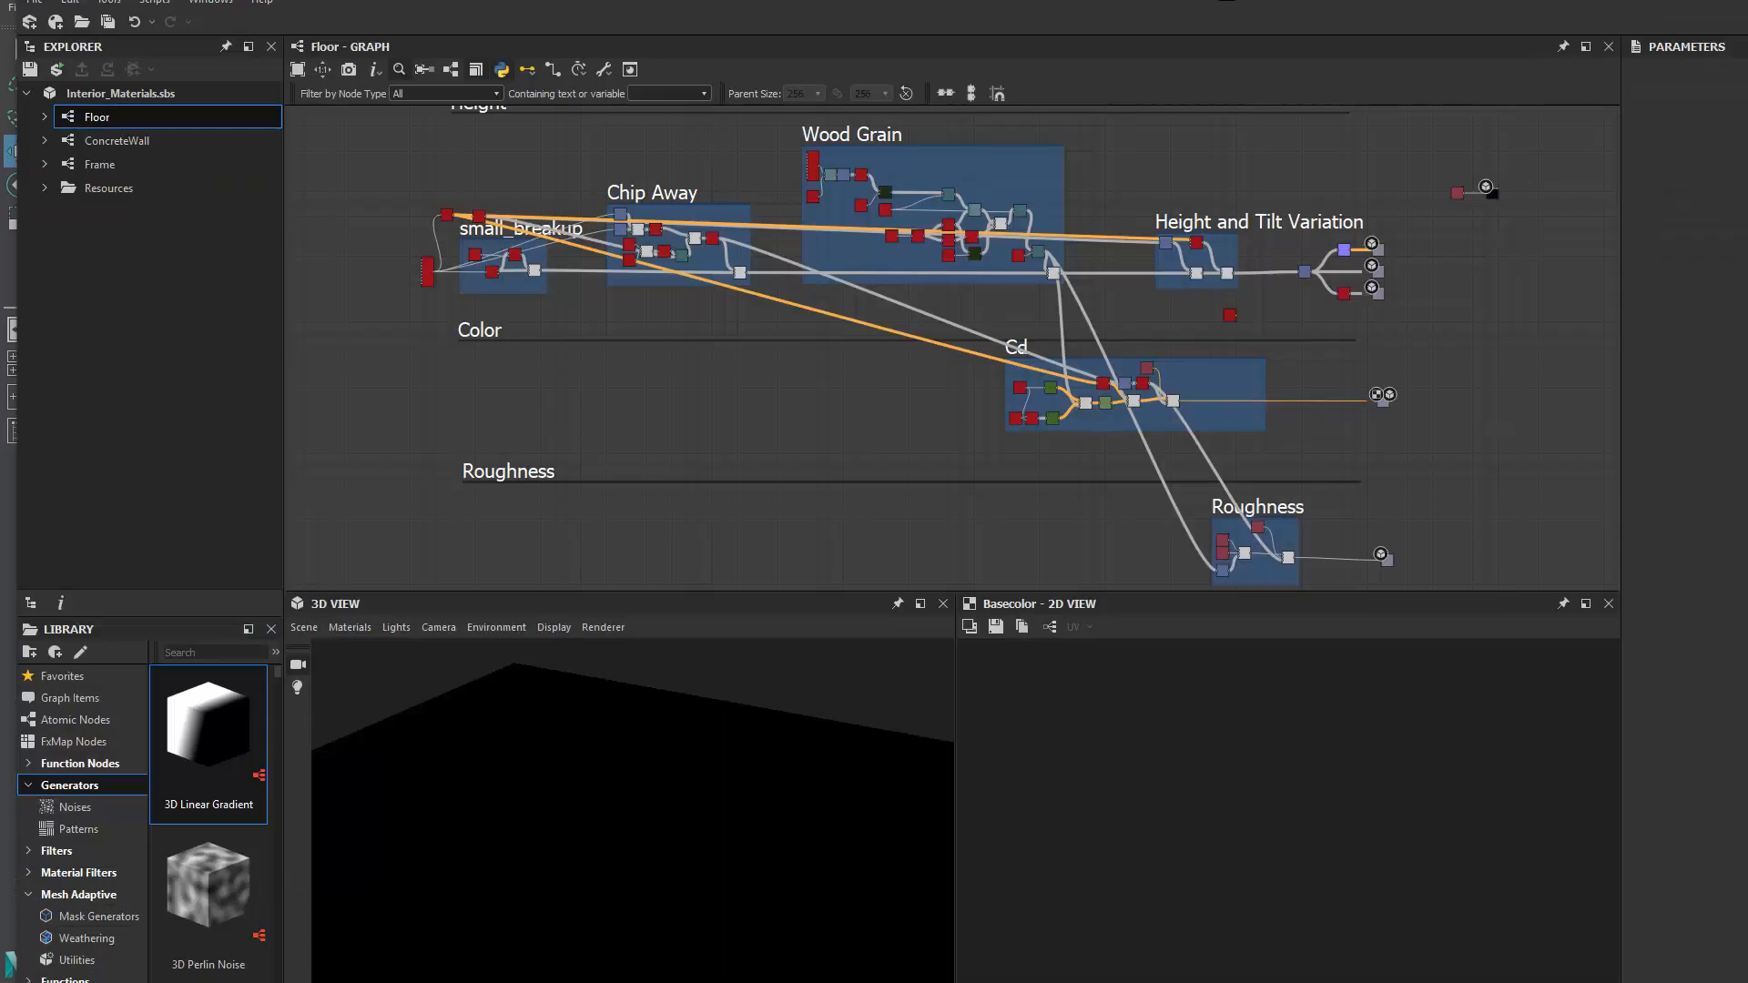
left_click(130, 148)
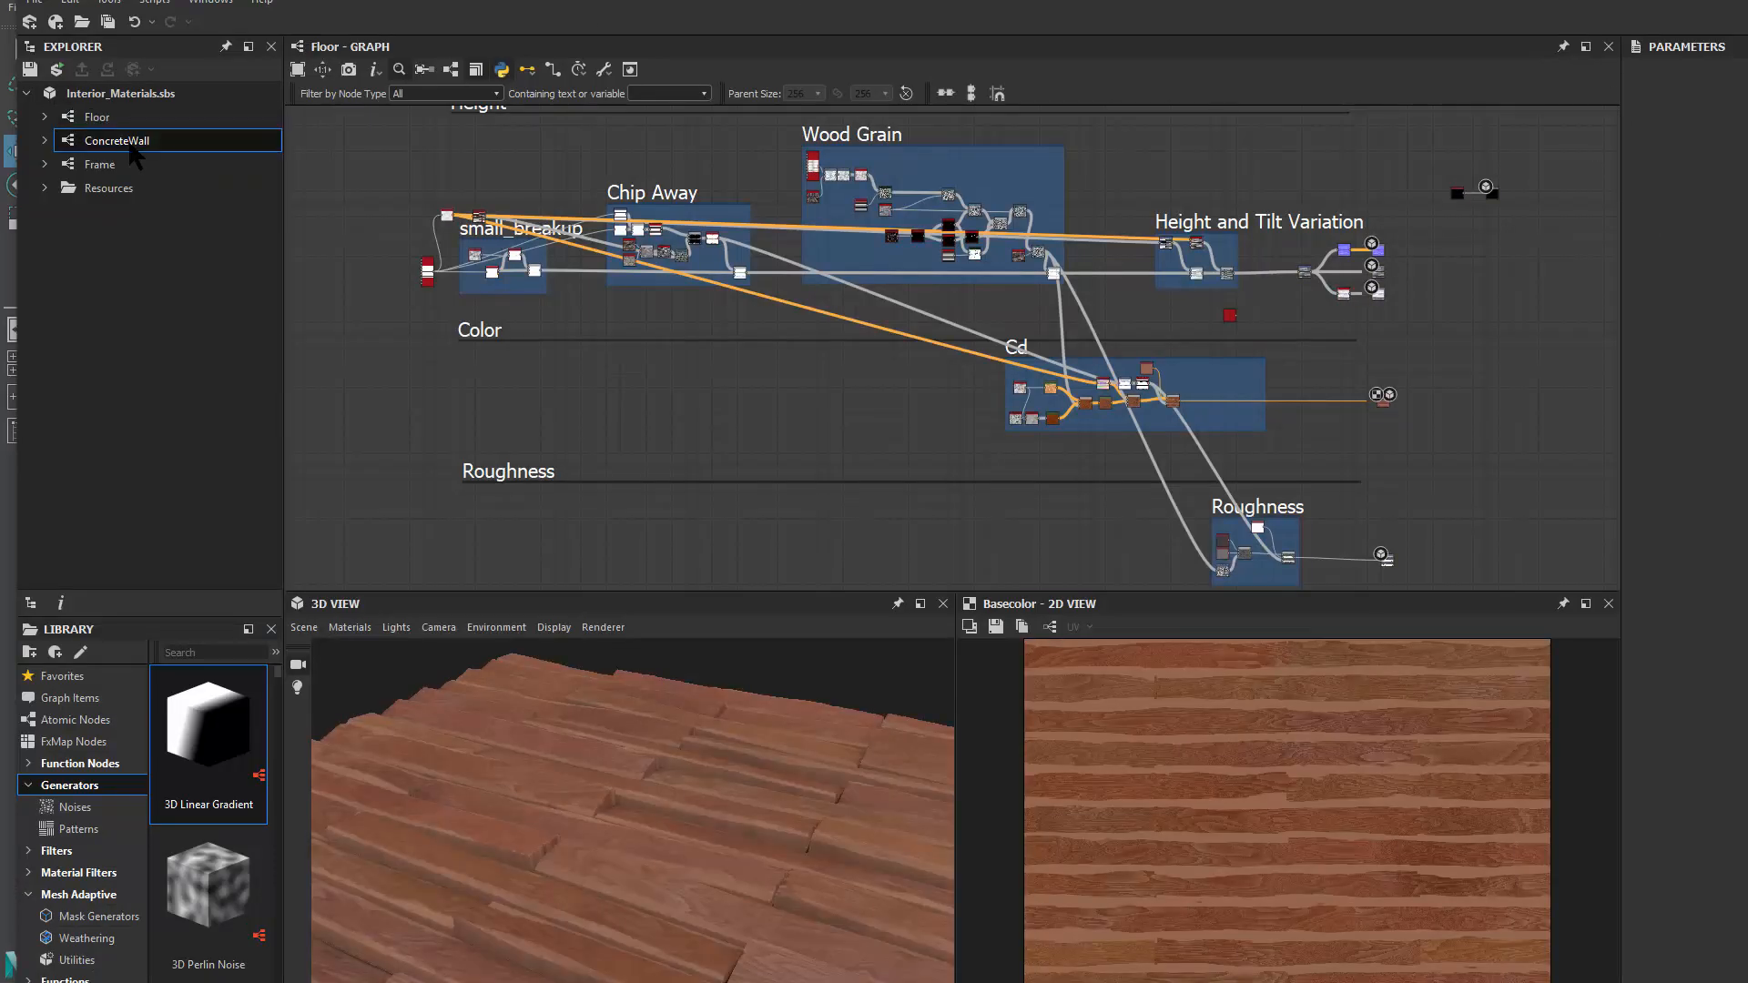
double_click(132, 146)
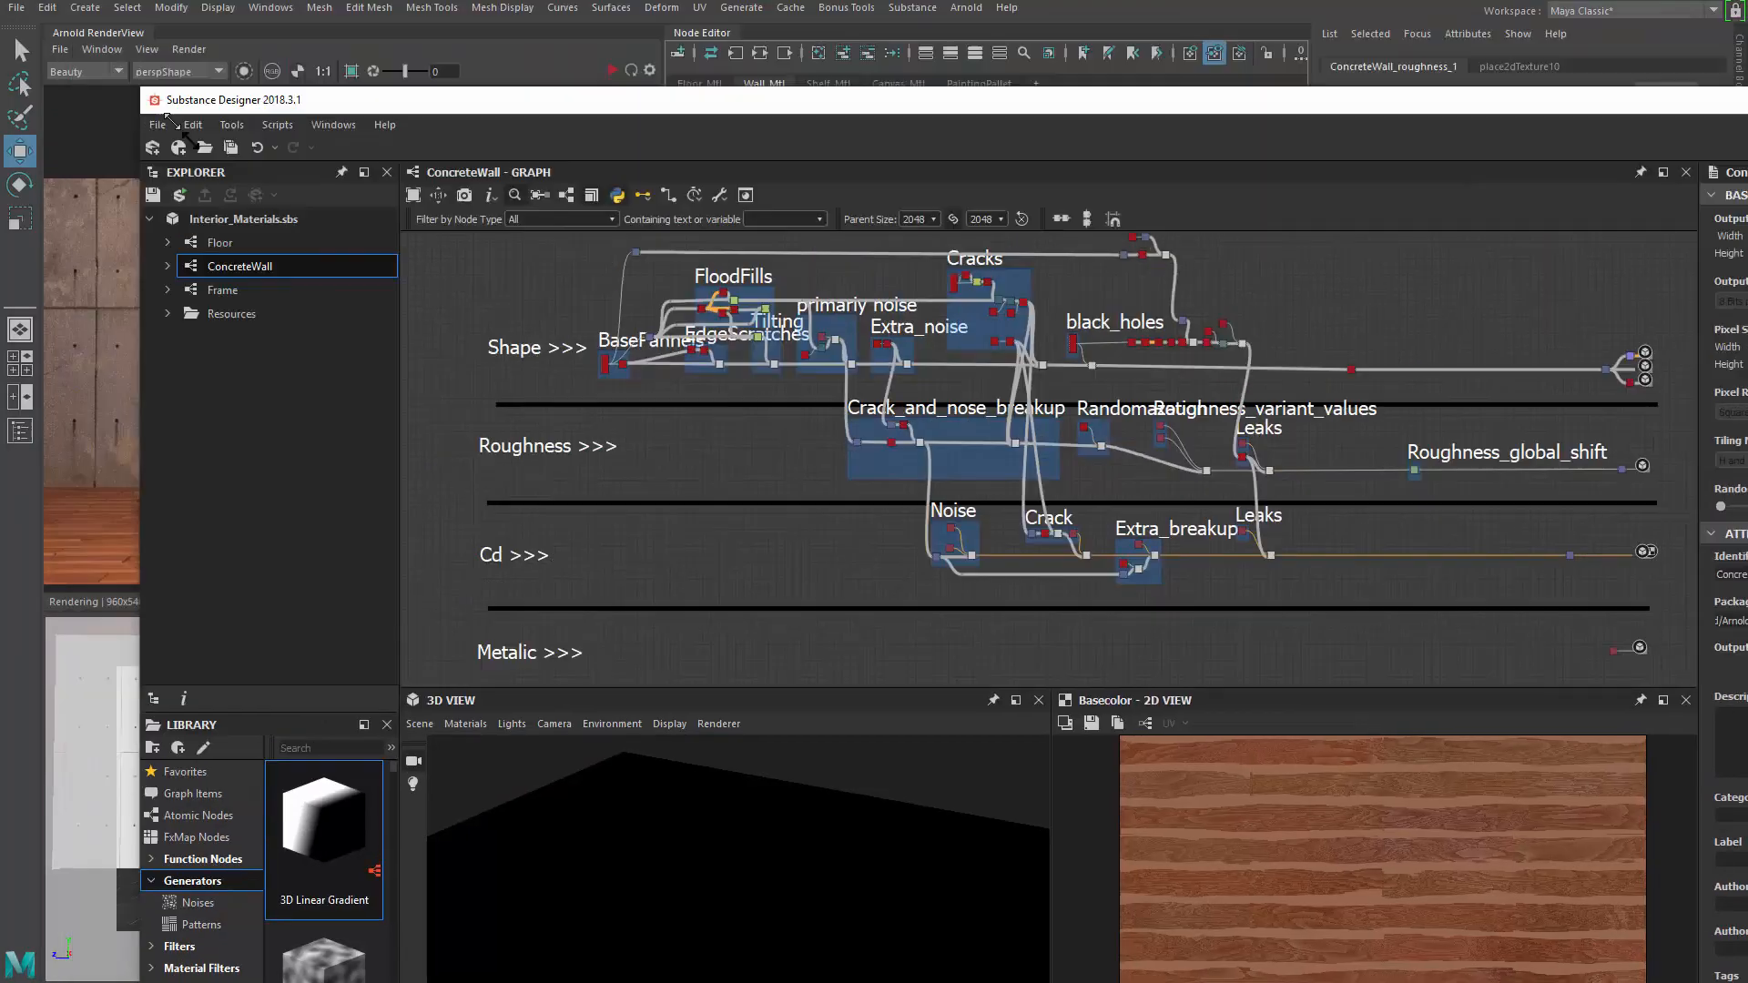
Shrink, move and re-enlarge the Substance Designer window
left_click_drag(190, 140, 345, 305)
left_click_drag(536, 321, 197, 2)
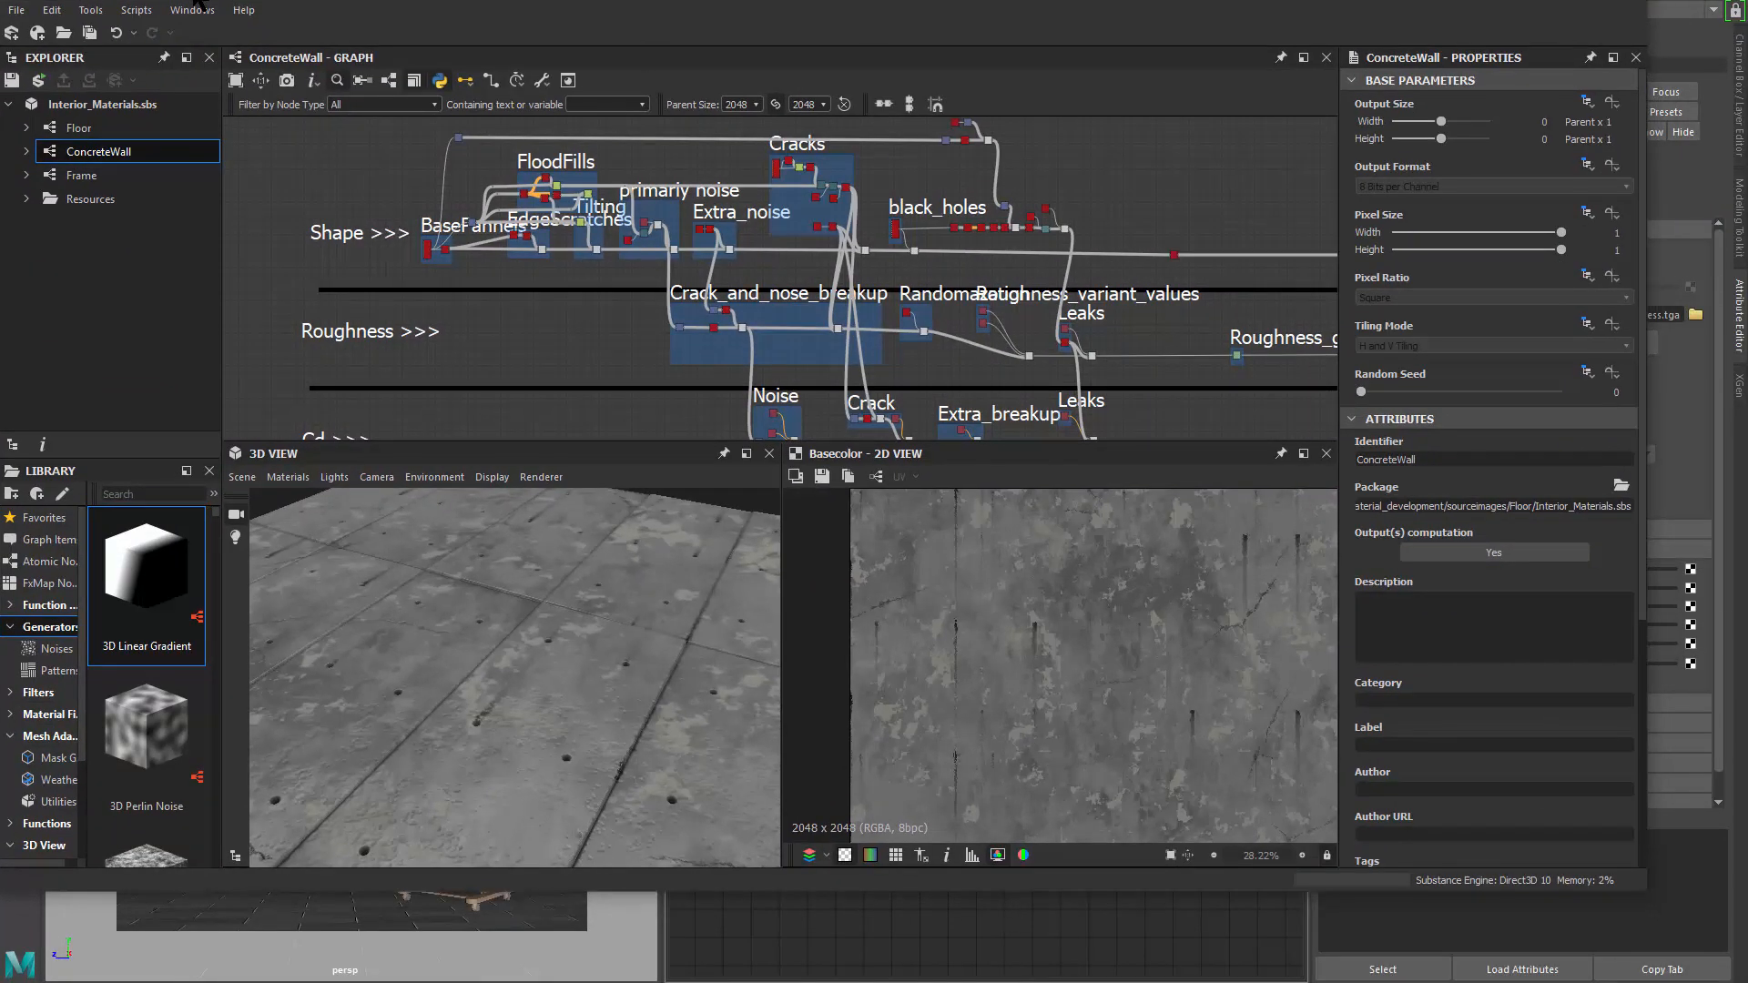
left_click_drag(1646, 890, 1745, 967)
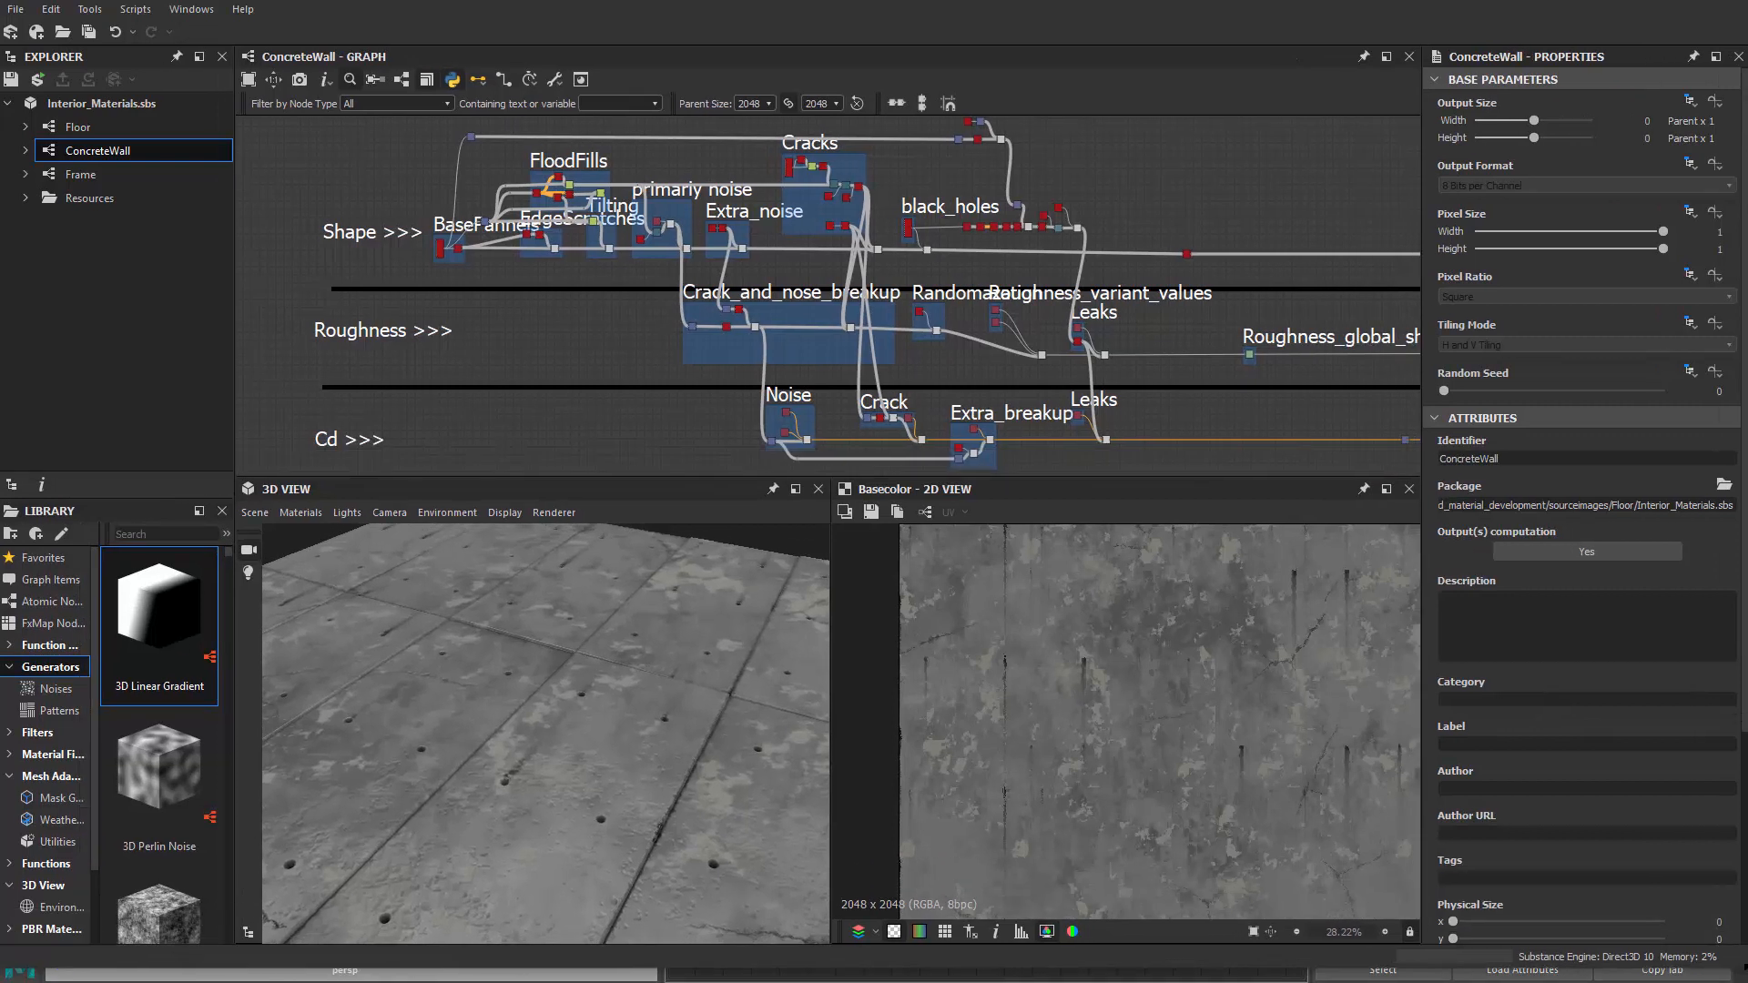
Switch the 3D View preview mesh to a sphere and orbit and zoom around it
left_click(256, 518)
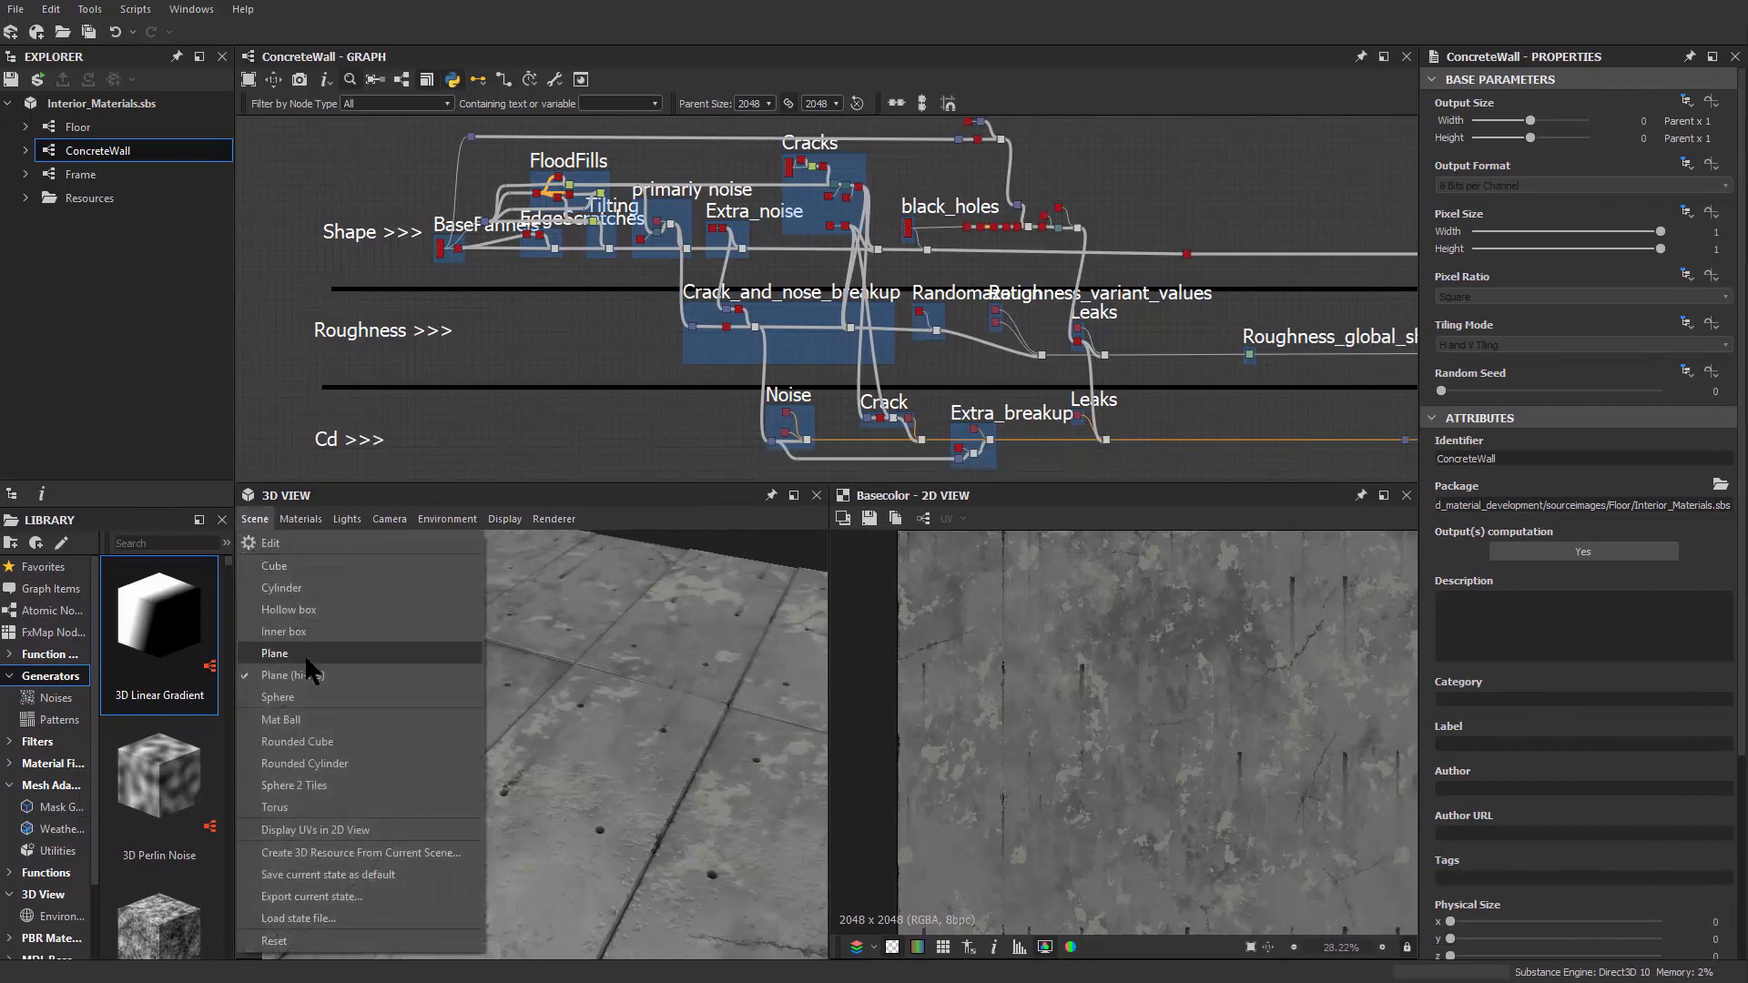
left_click(309, 698)
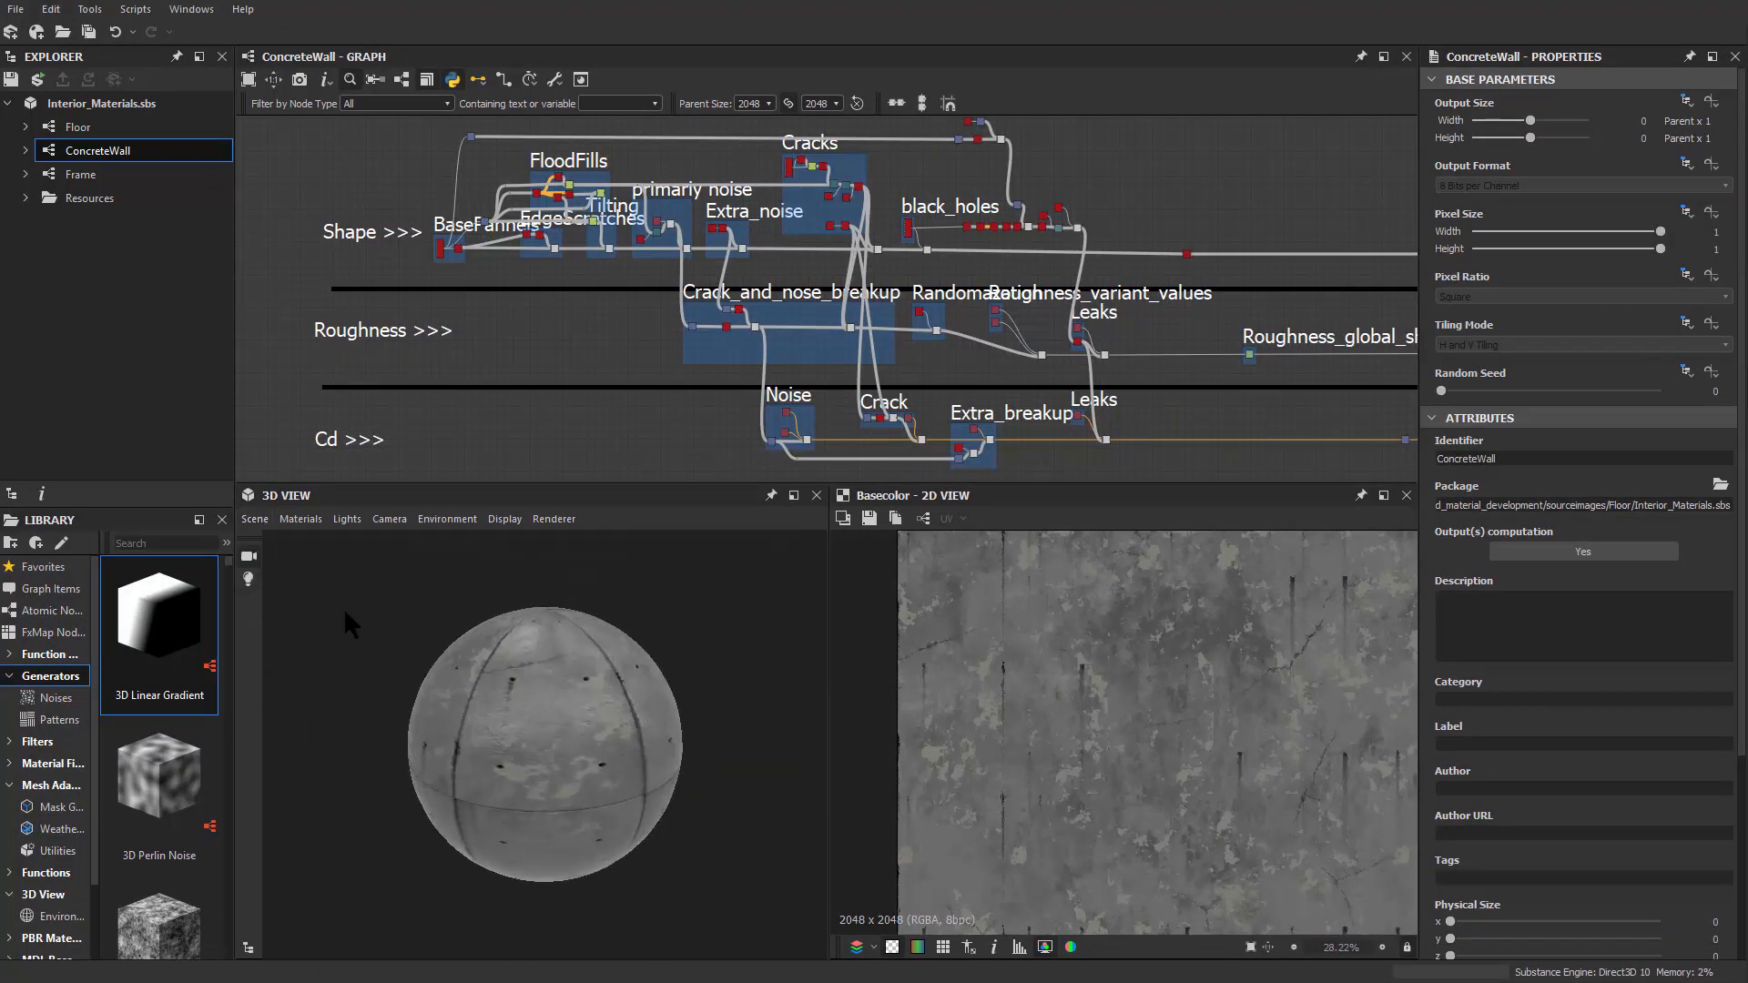
left_click(253, 519)
left_click(321, 776)
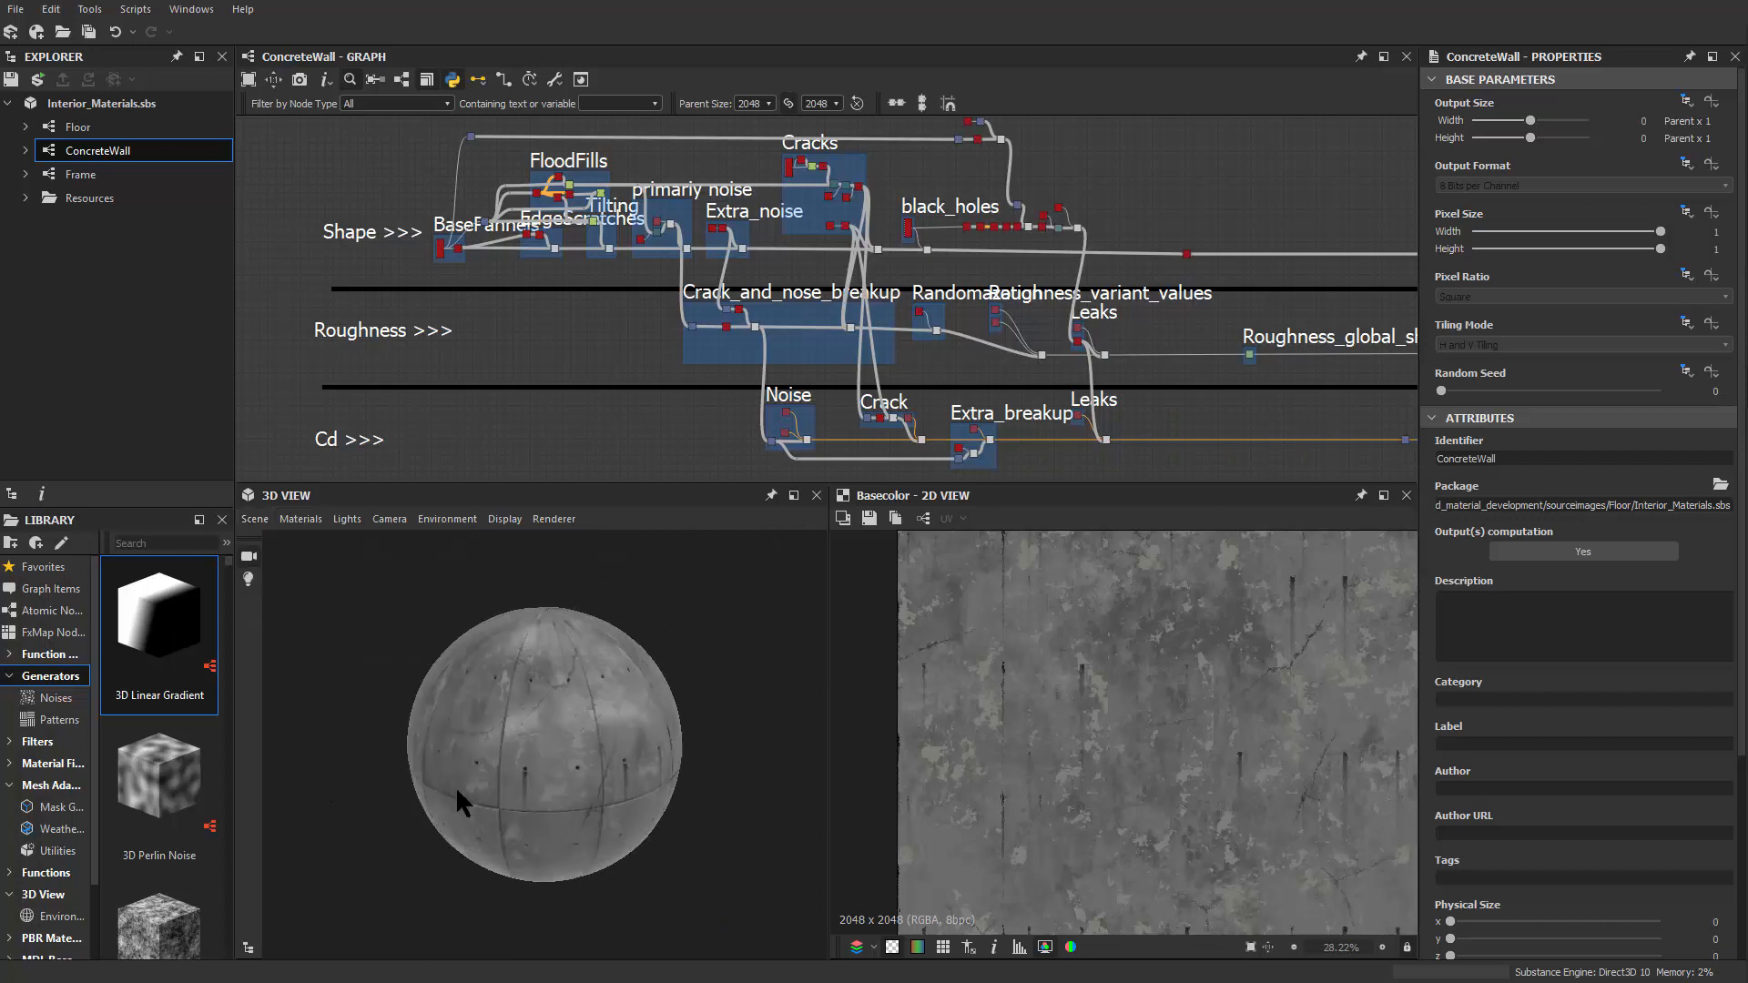
left_click_drag(544, 796, 565, 745)
scroll(564, 758, "up", 3)
scroll(658, 694, "up", 2)
scroll(576, 740, "up", 5)
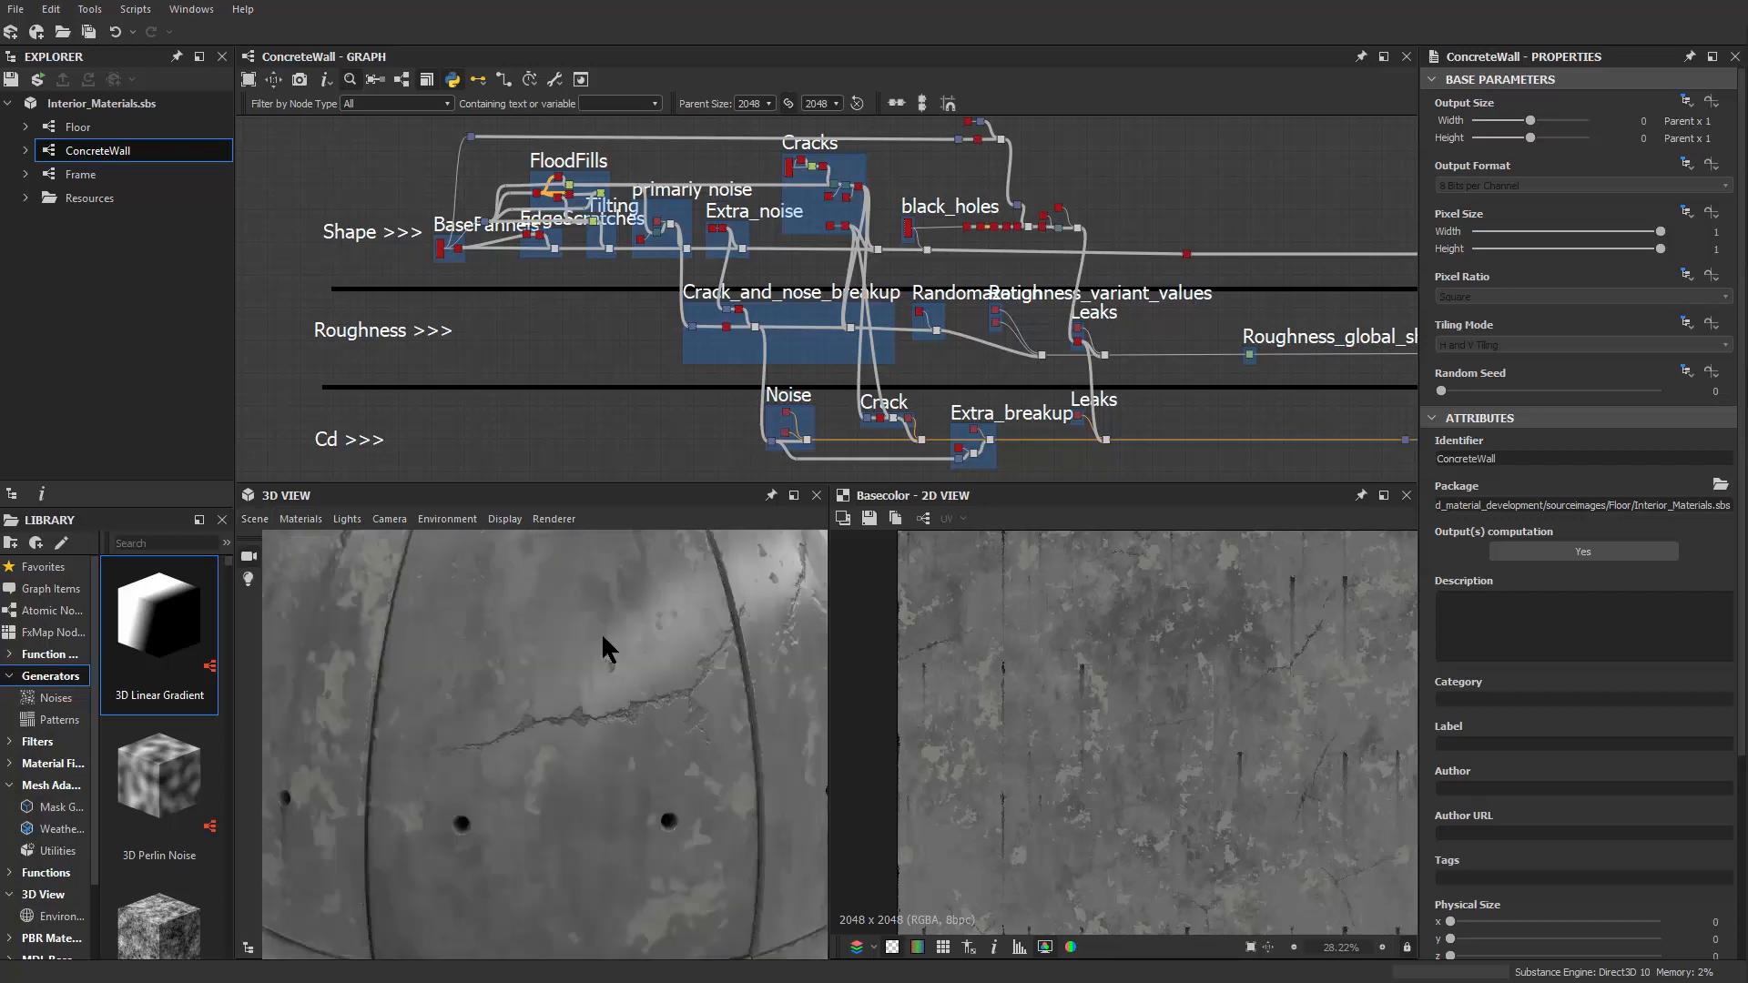
scroll(575, 660, "down", 4)
scroll(571, 665, "down", 1)
left_click_drag(571, 665, 528, 661)
scroll(589, 681, "up", 1)
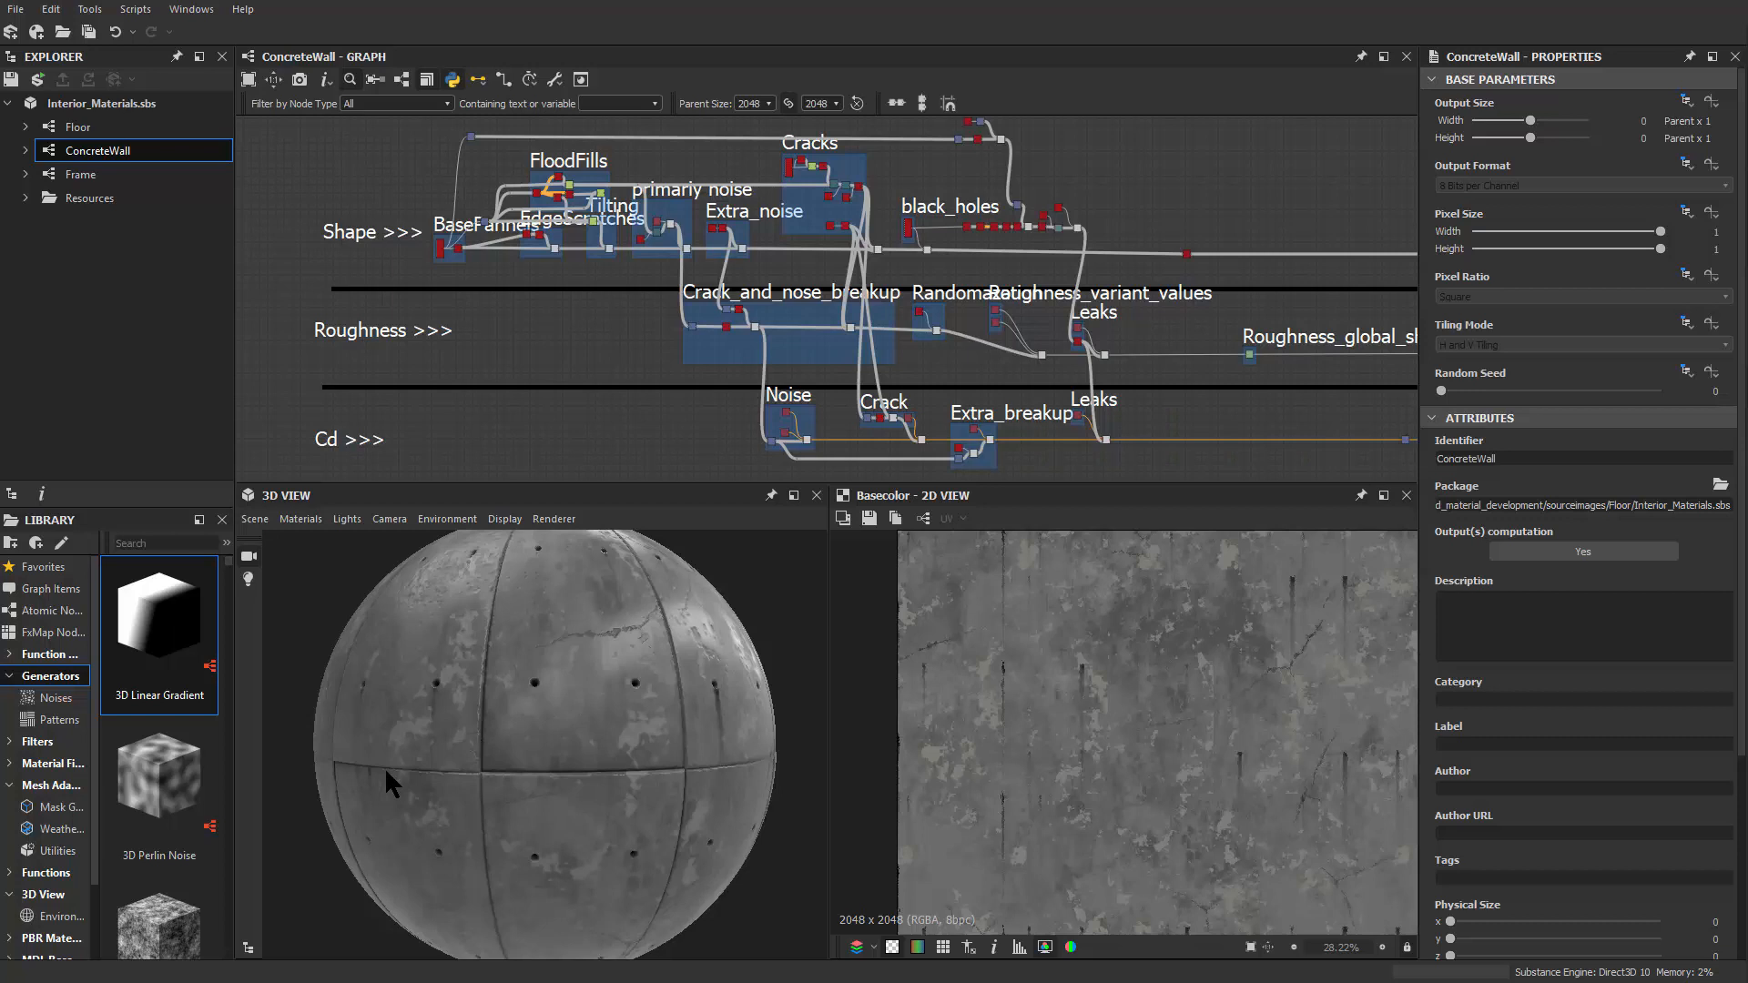
scroll(375, 788, "down", 2)
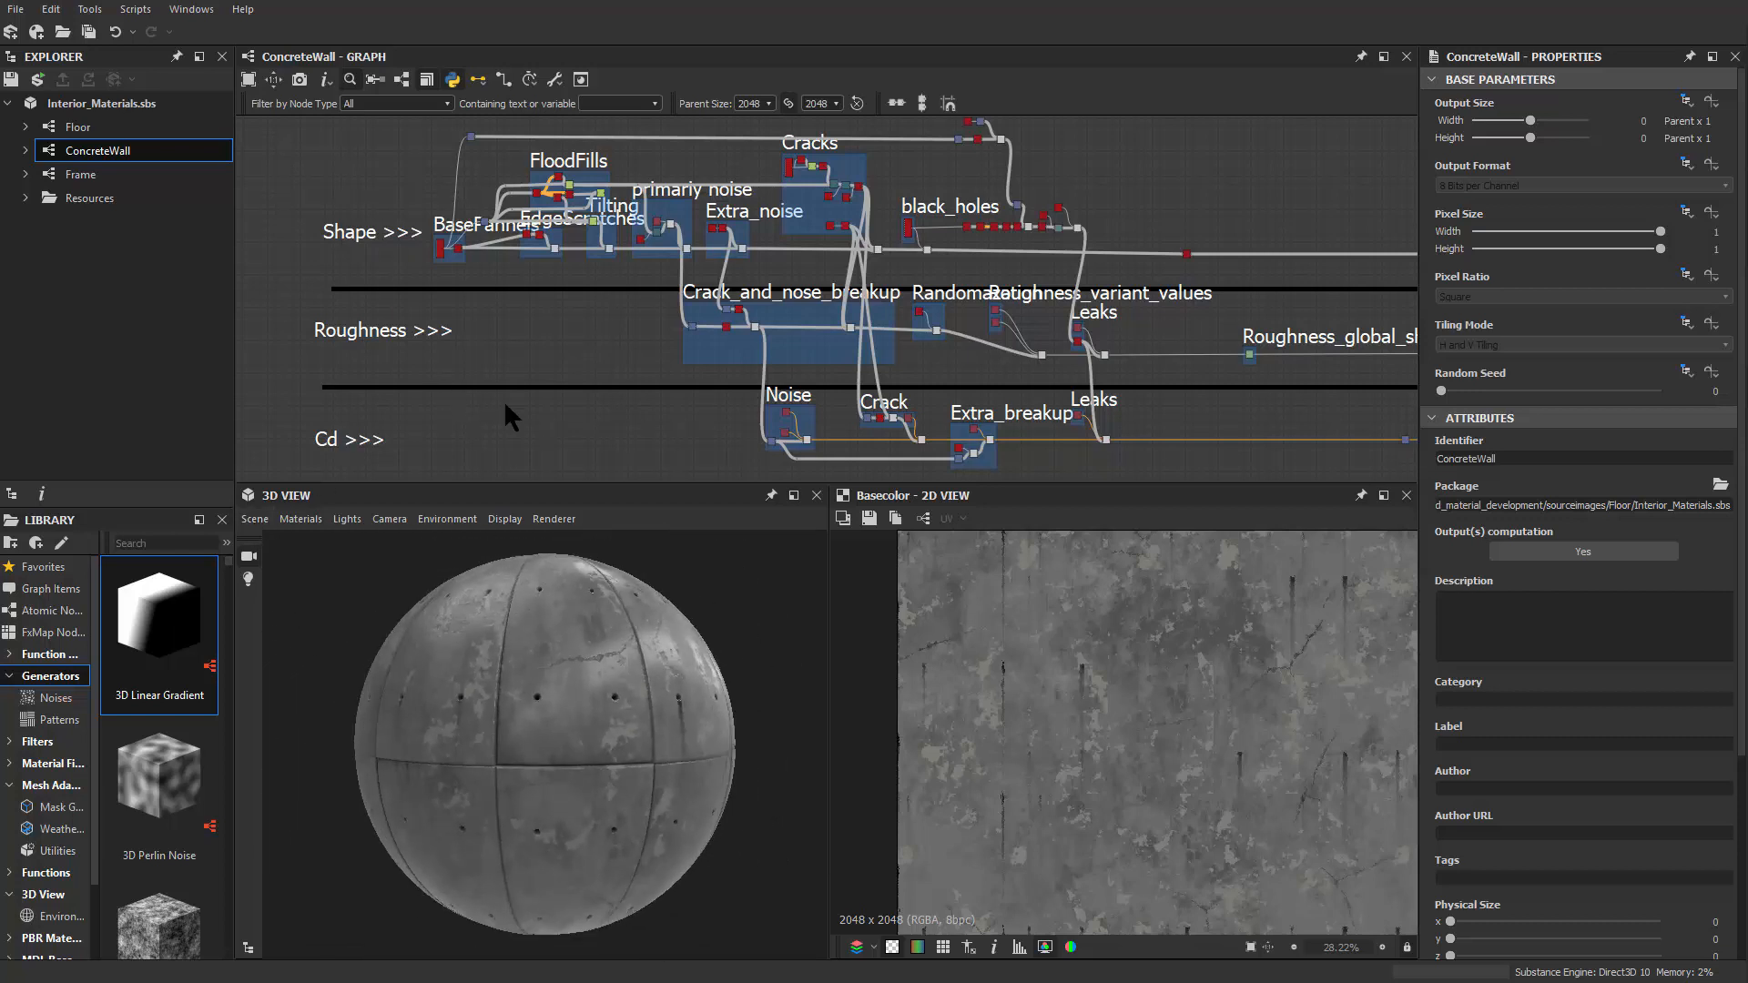
Raise the default preview material's Global Tiling to 2.71, then inspect the concrete seams and cracks
left_click(300, 519)
mouse_move(327, 543)
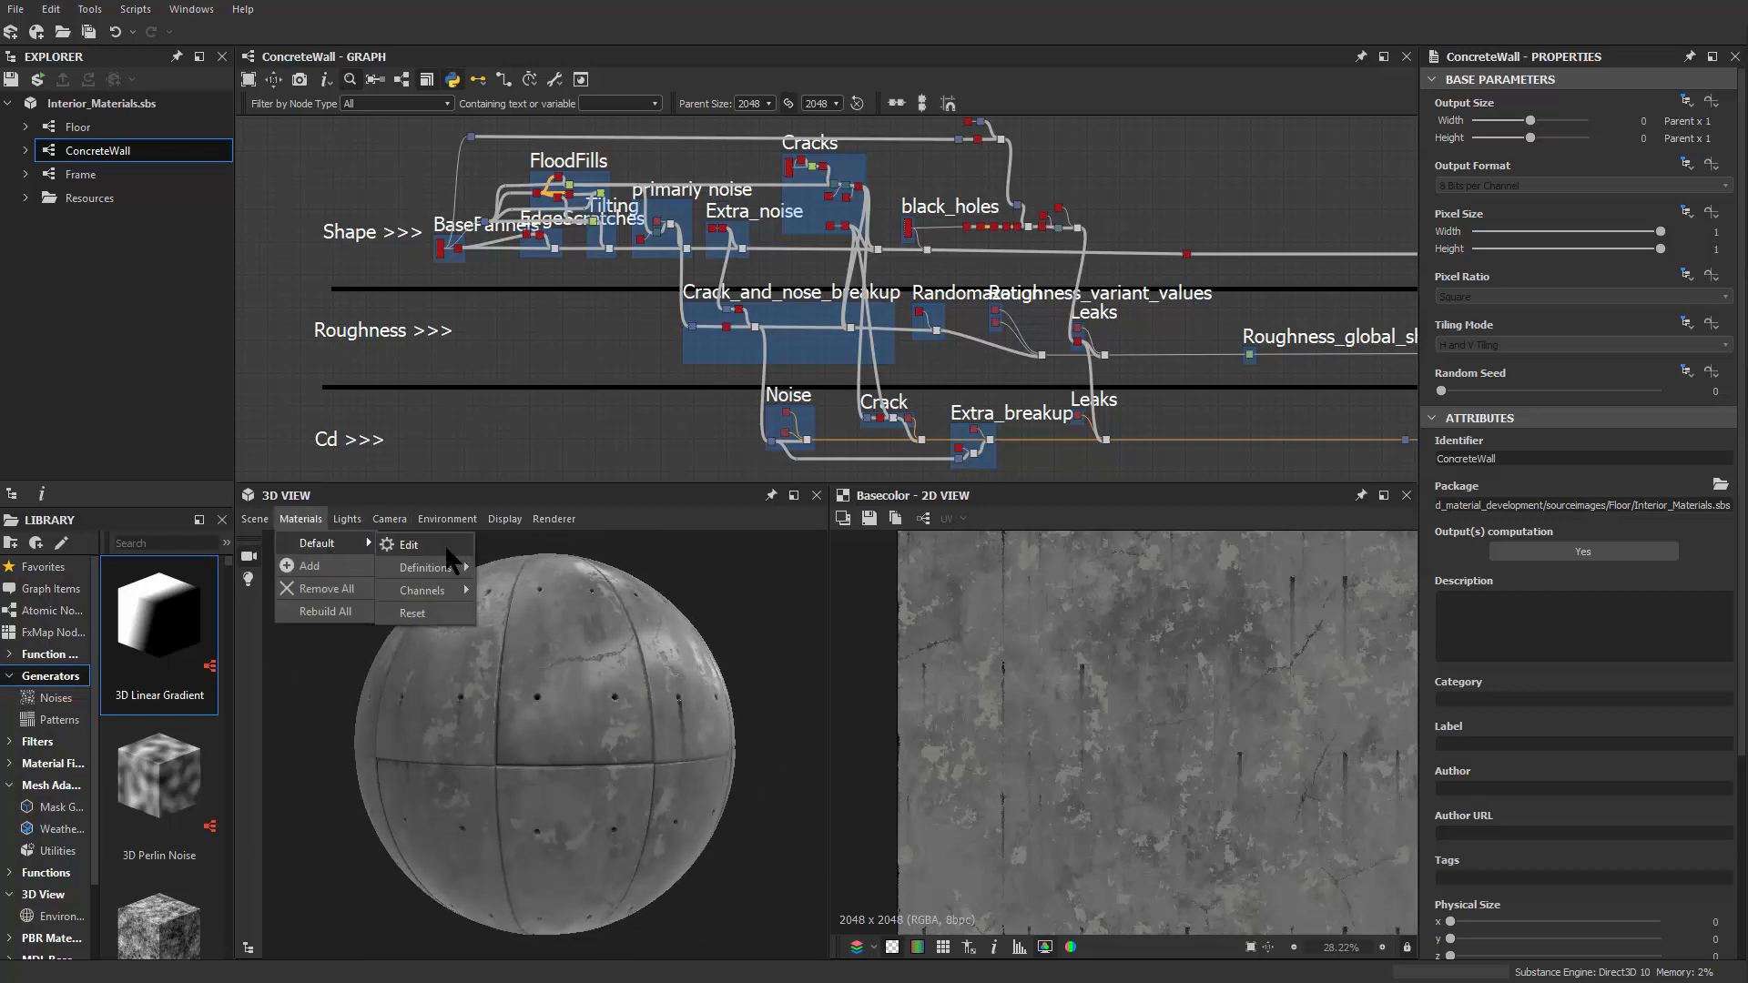
left_click(447, 547)
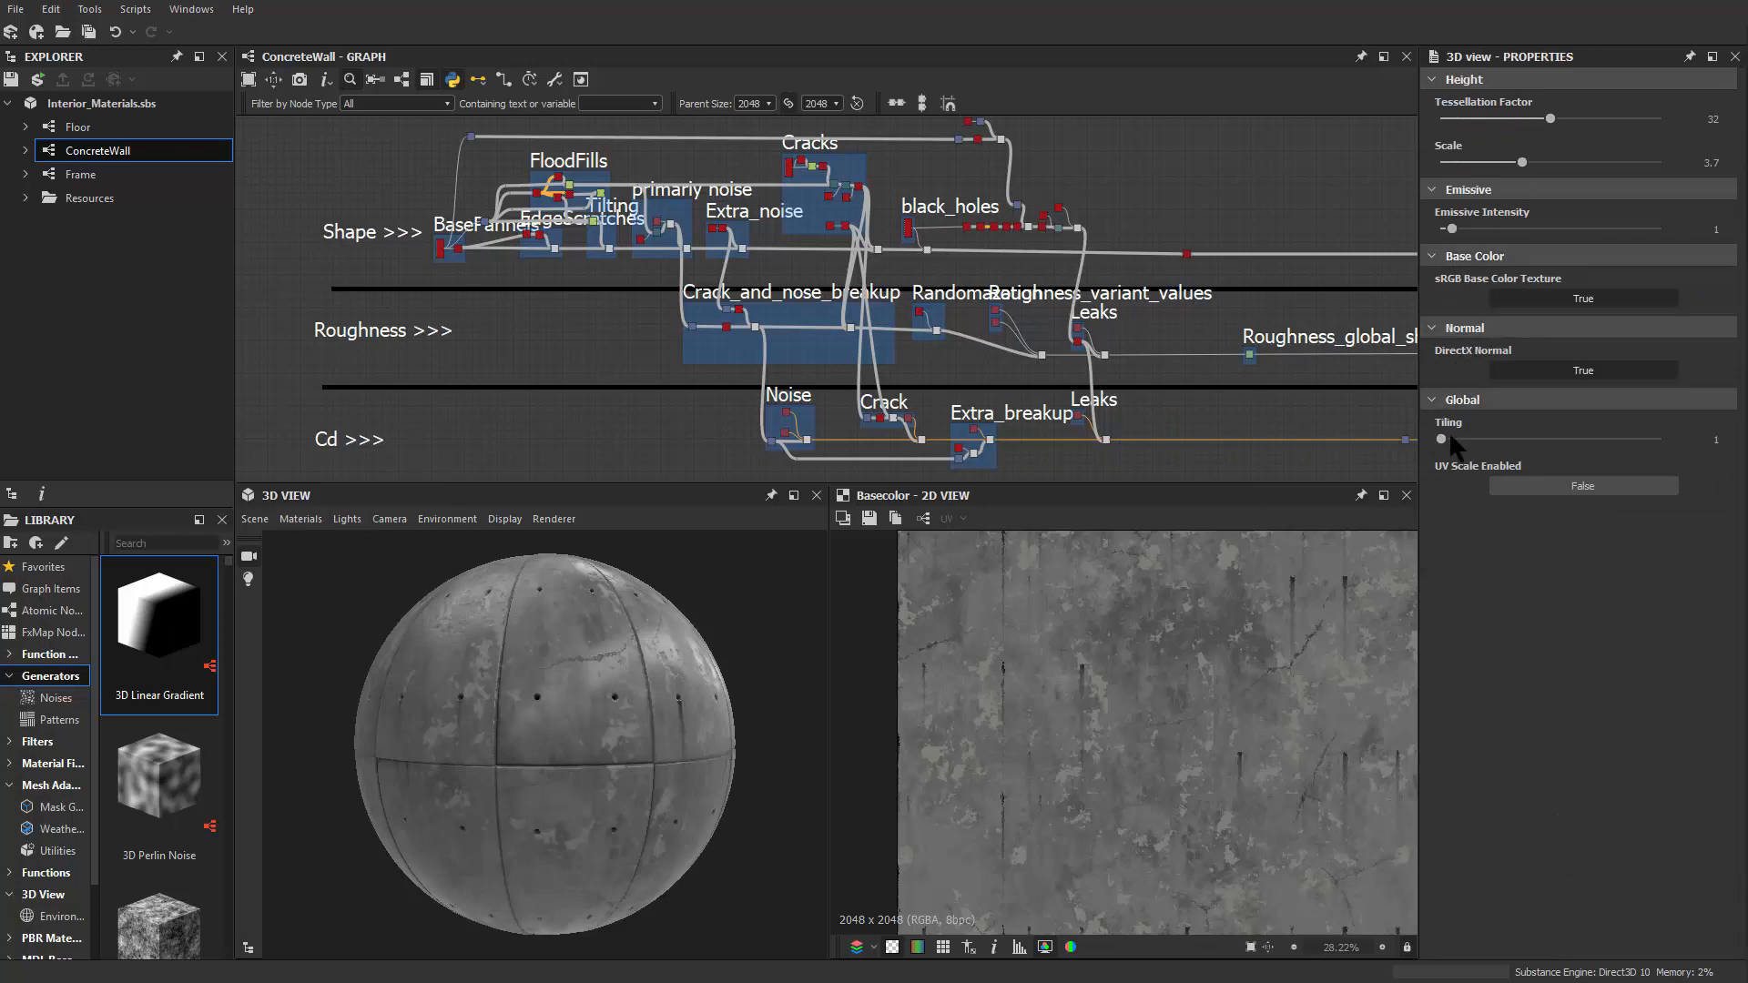
left_click_drag(1443, 439, 1482, 439)
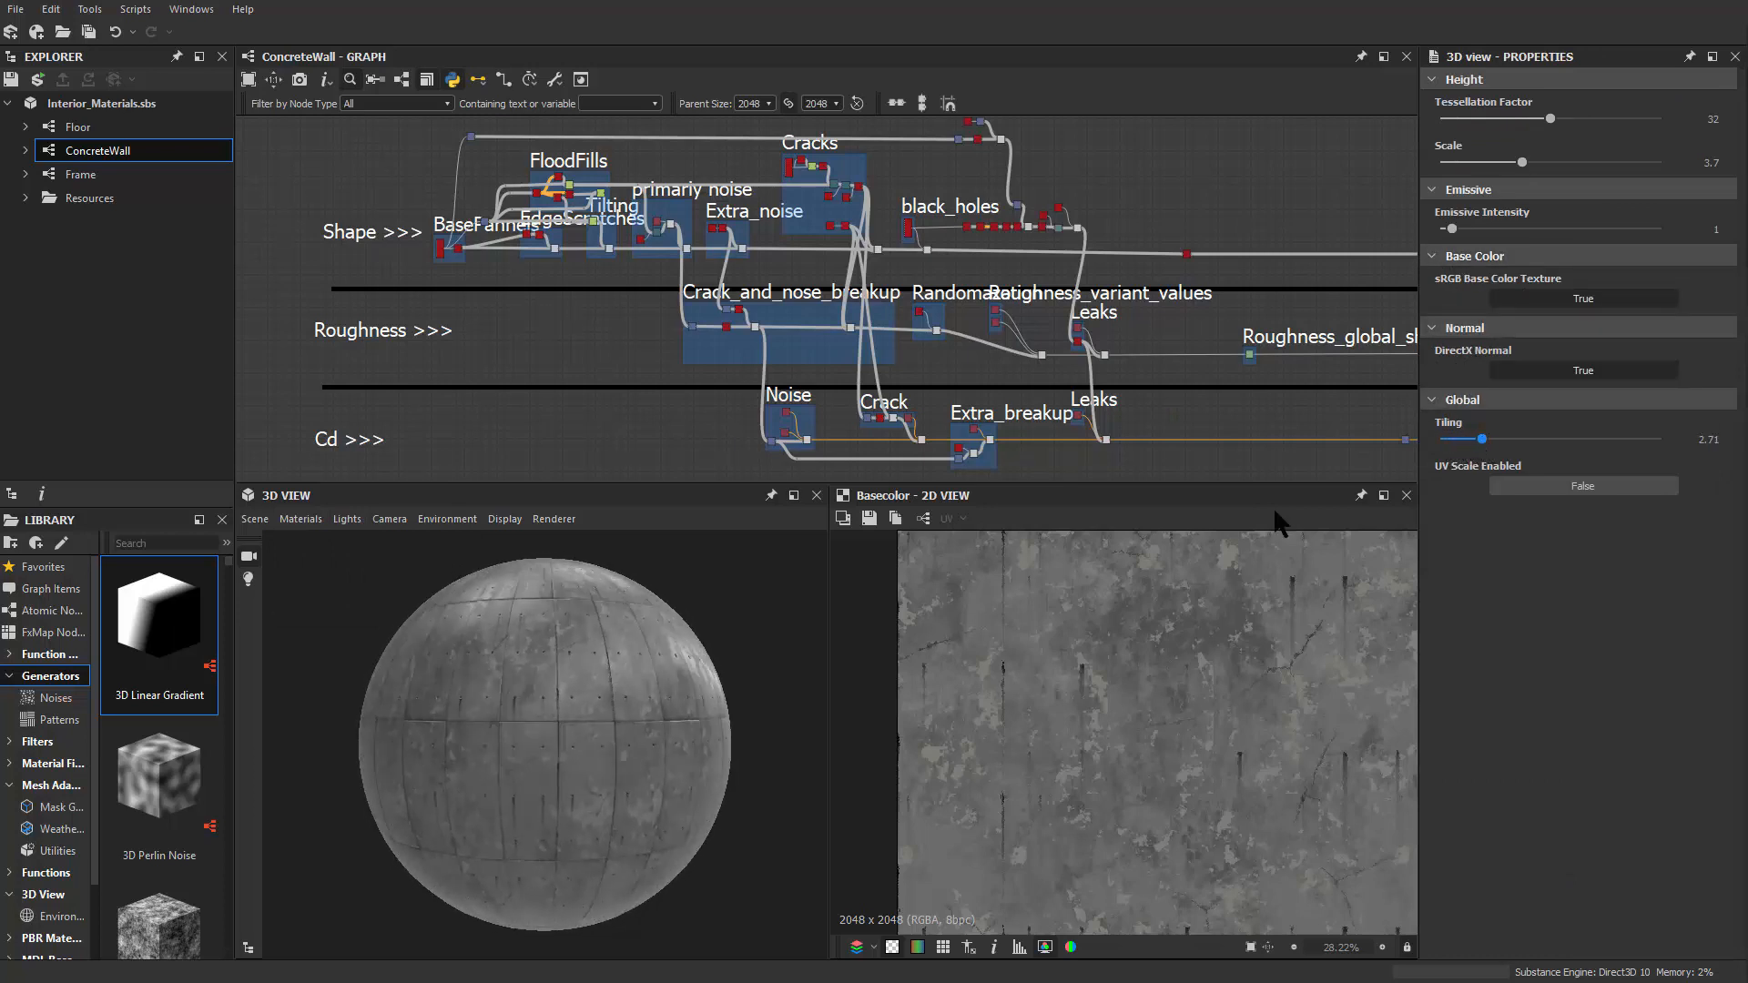
scroll(568, 699, "up", 6)
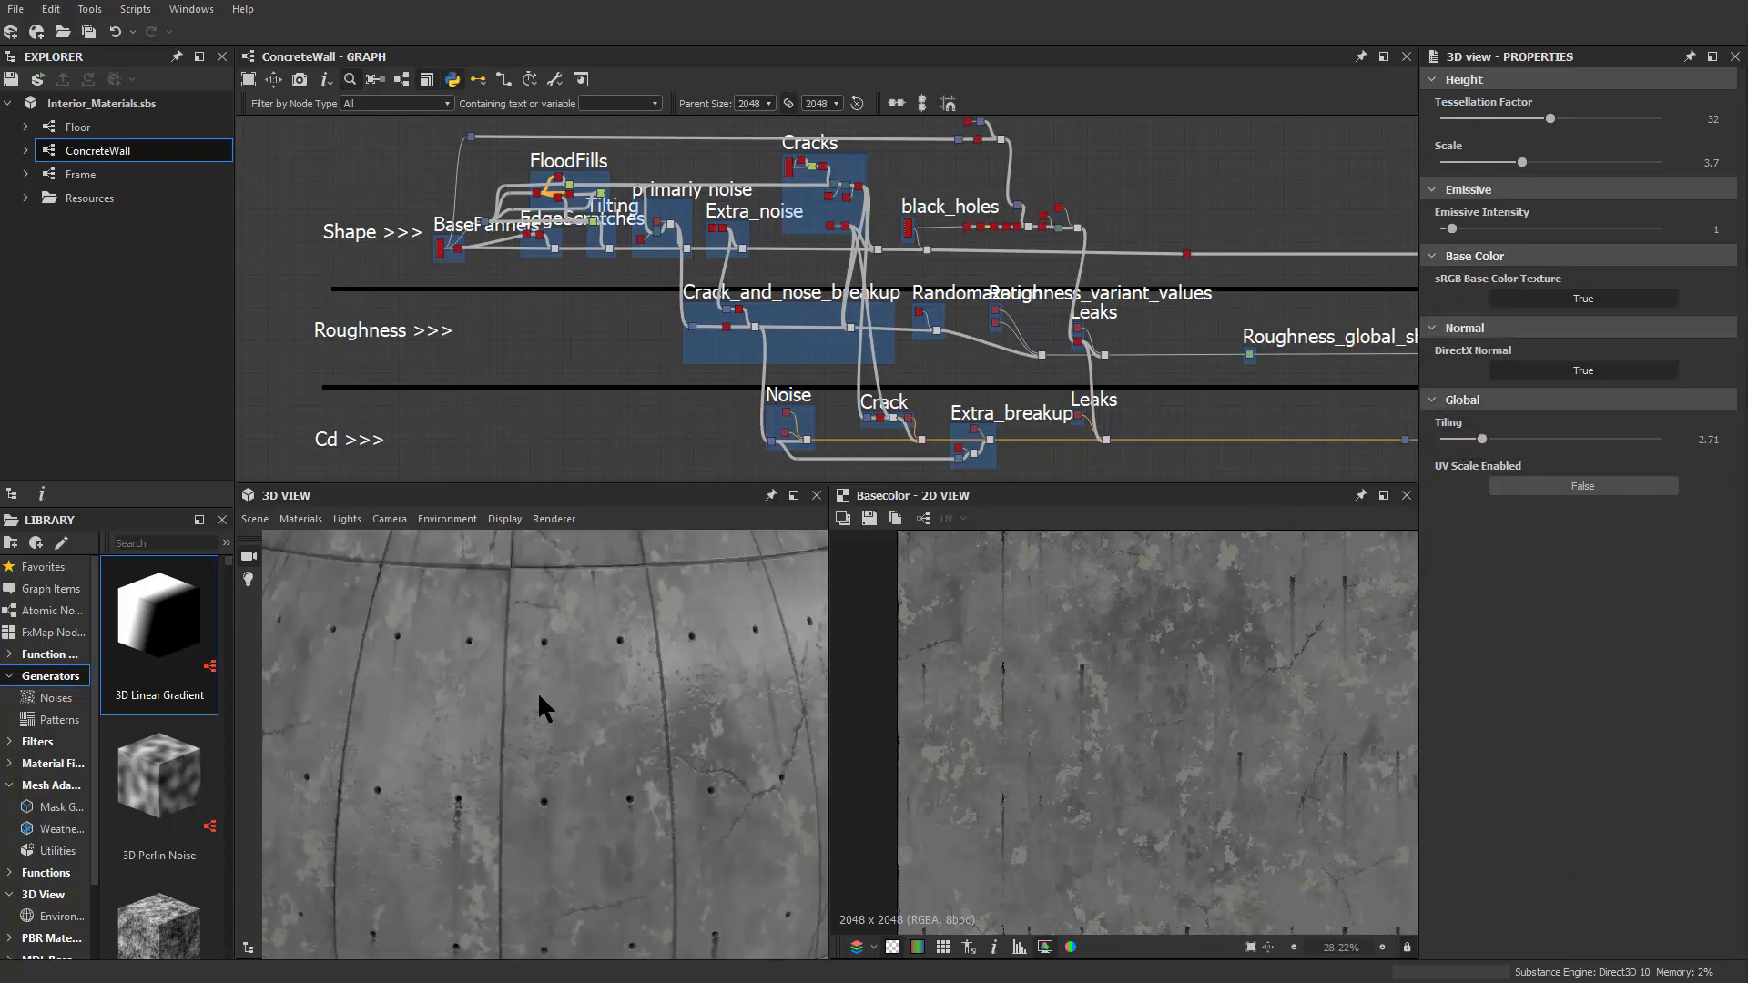
scroll(565, 682, "up", 5)
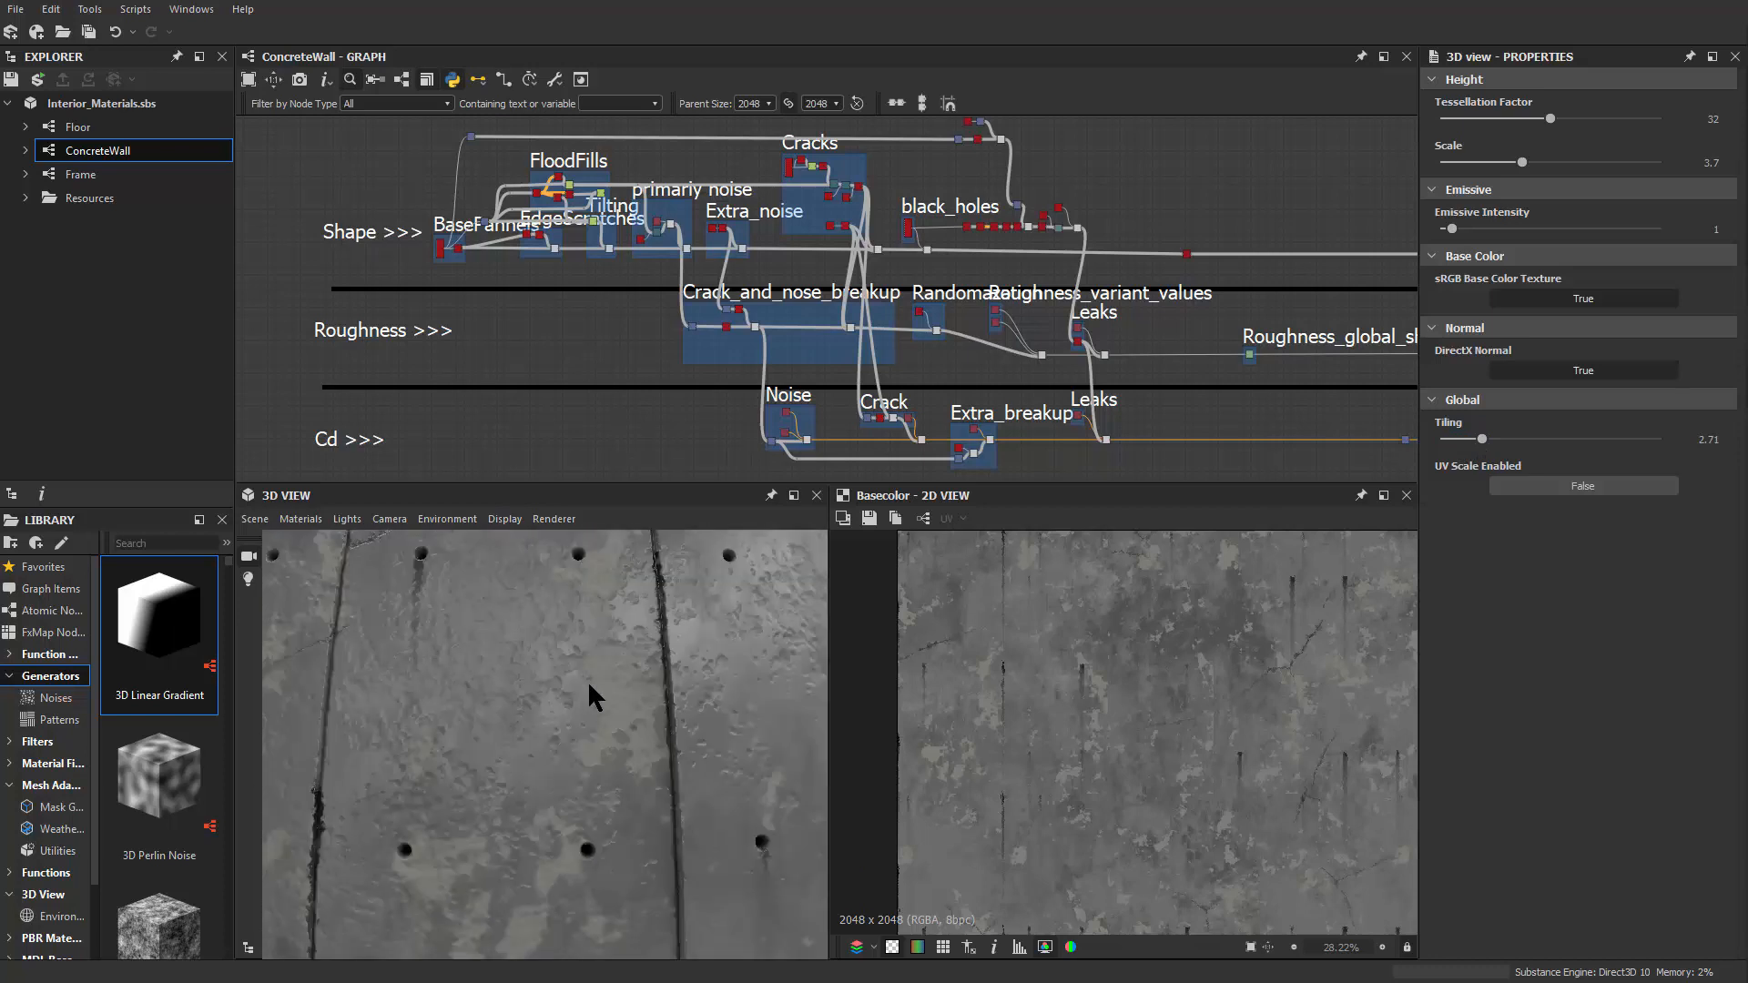
left_click_drag(626, 679, 581, 741)
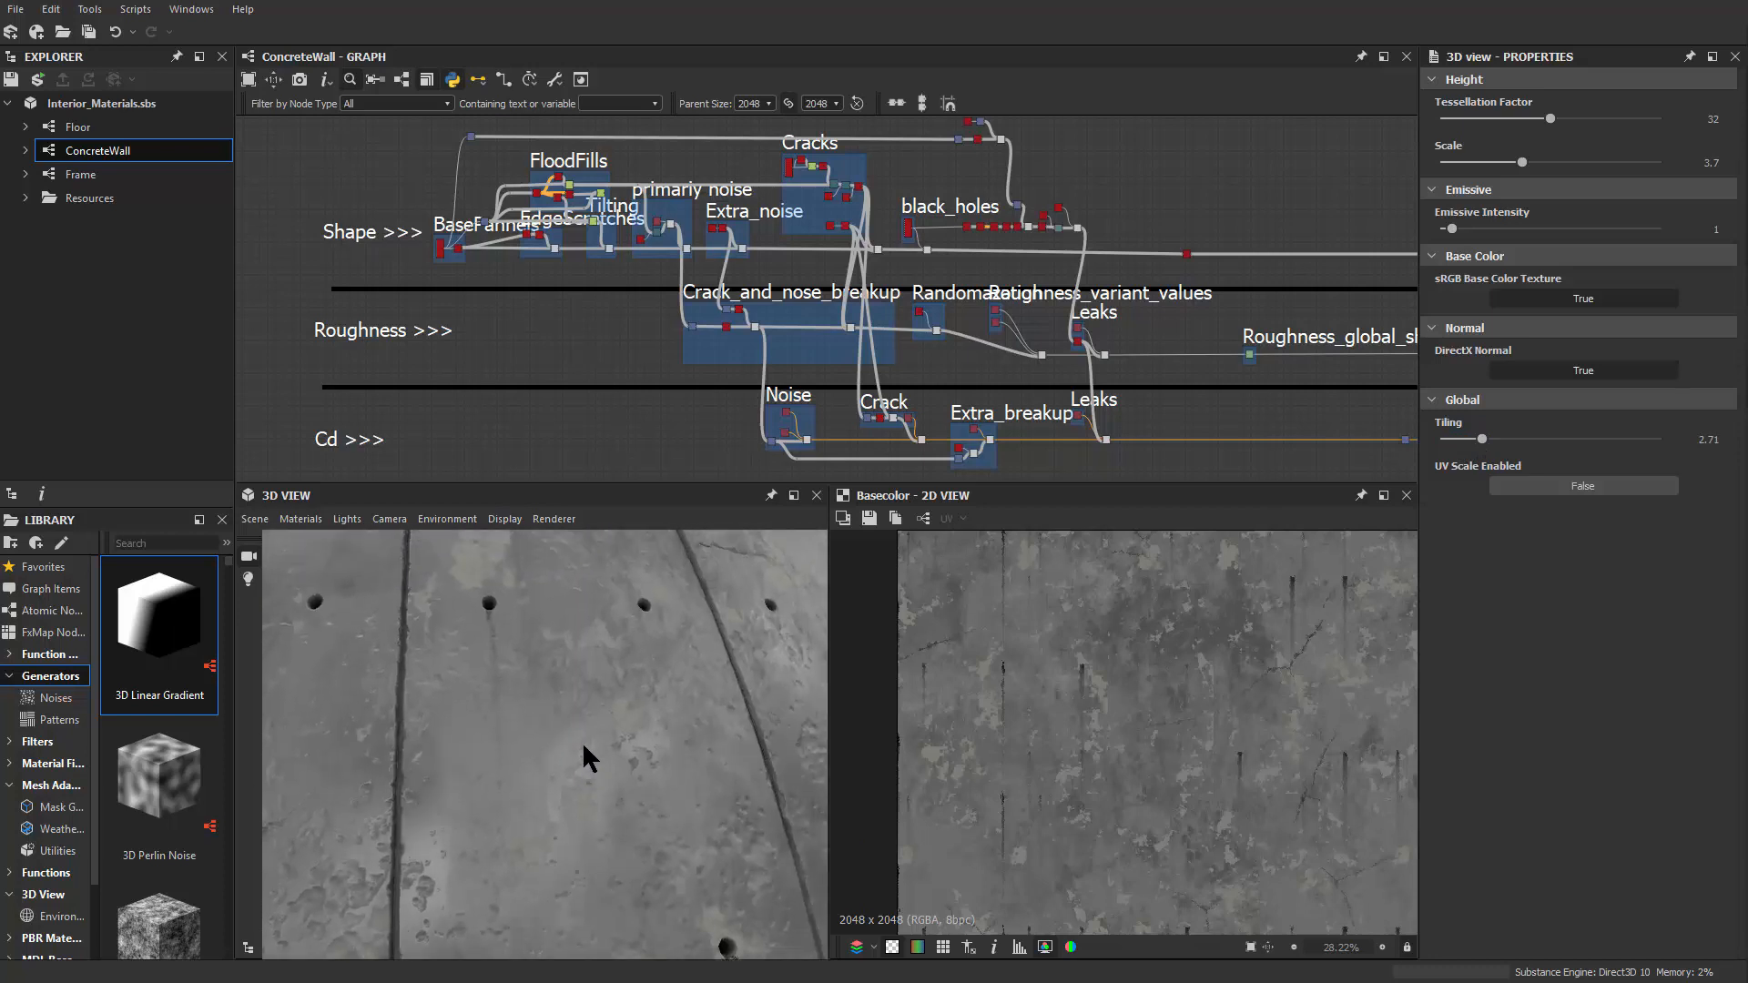
scroll(590, 732, "down", 8)
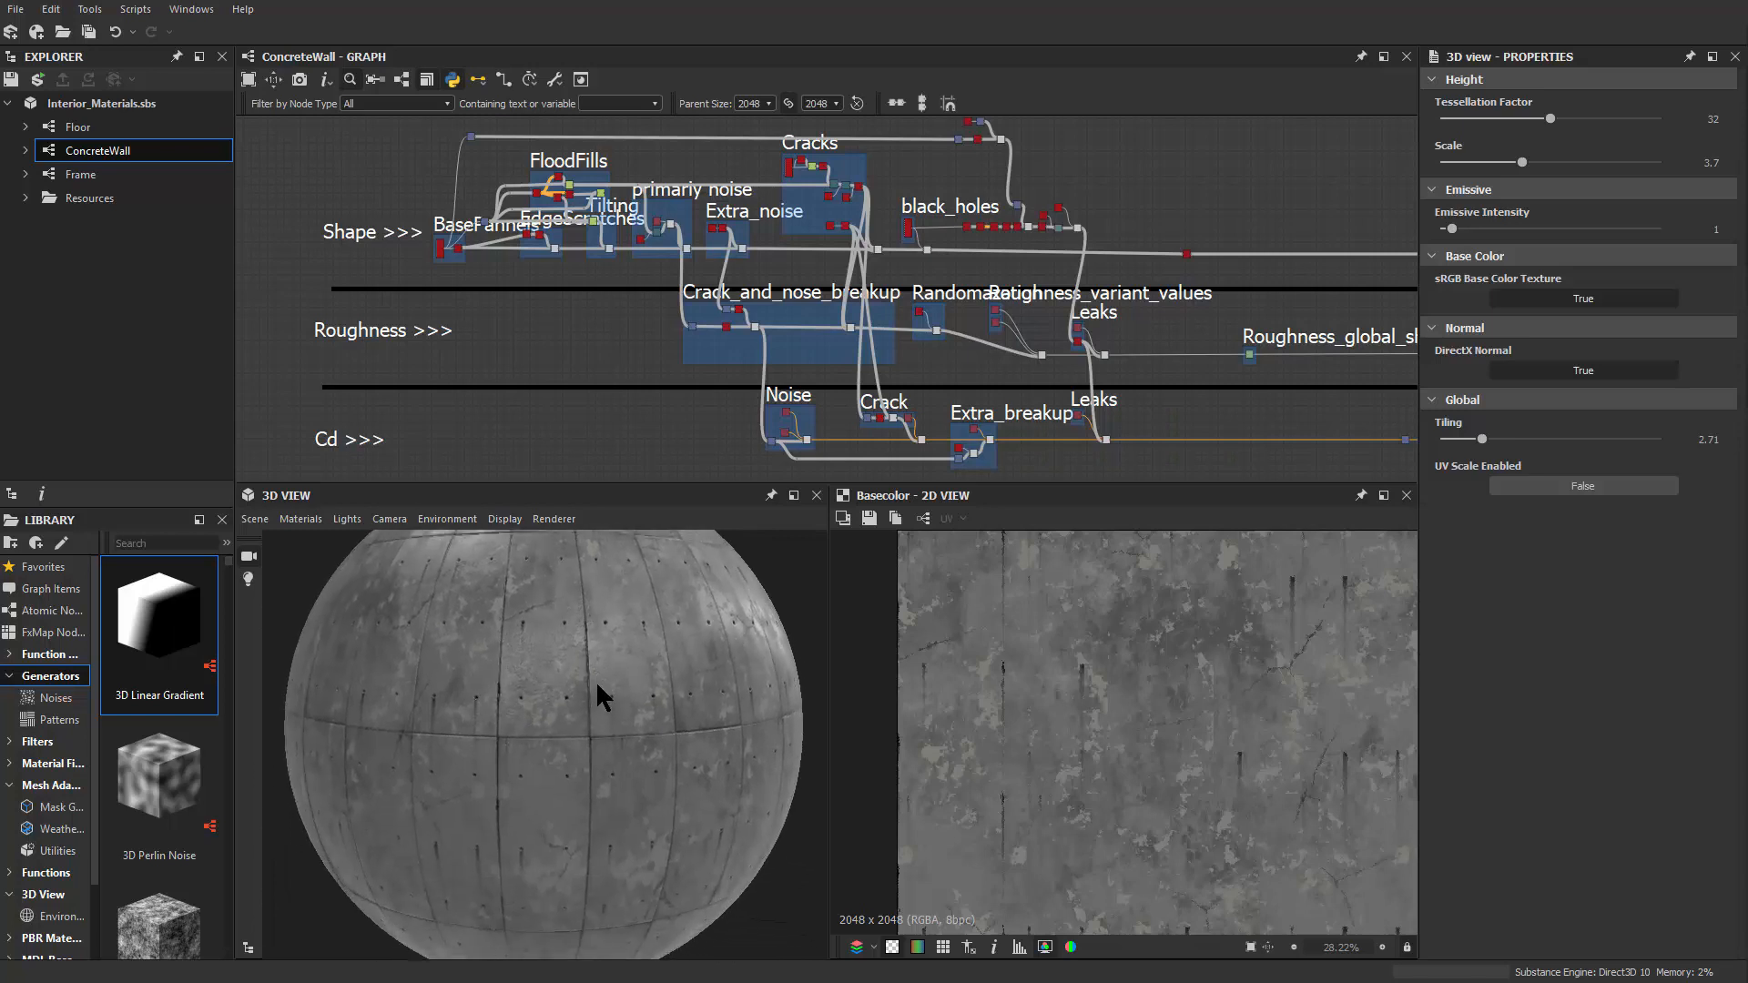
left_click_drag(596, 680, 797, 810)
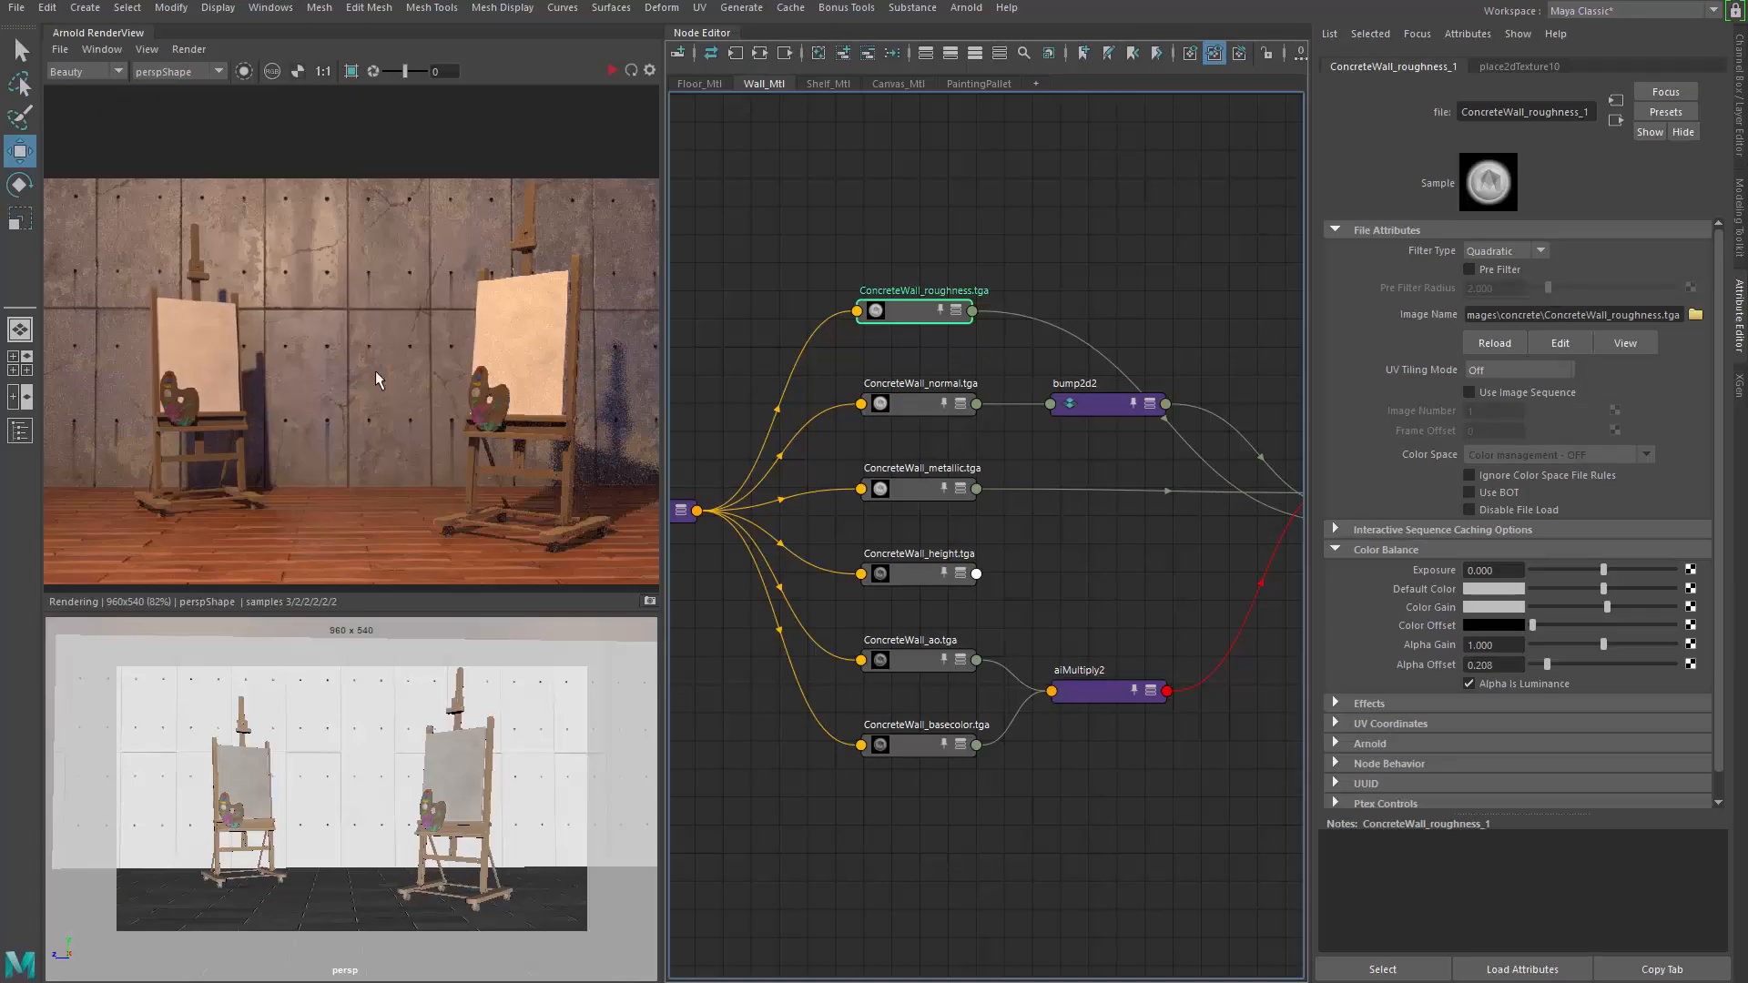
Zoom into the Arnold RenderView concrete wall and select the wall to show WallShape attributes
scroll(375, 369, "up", 8)
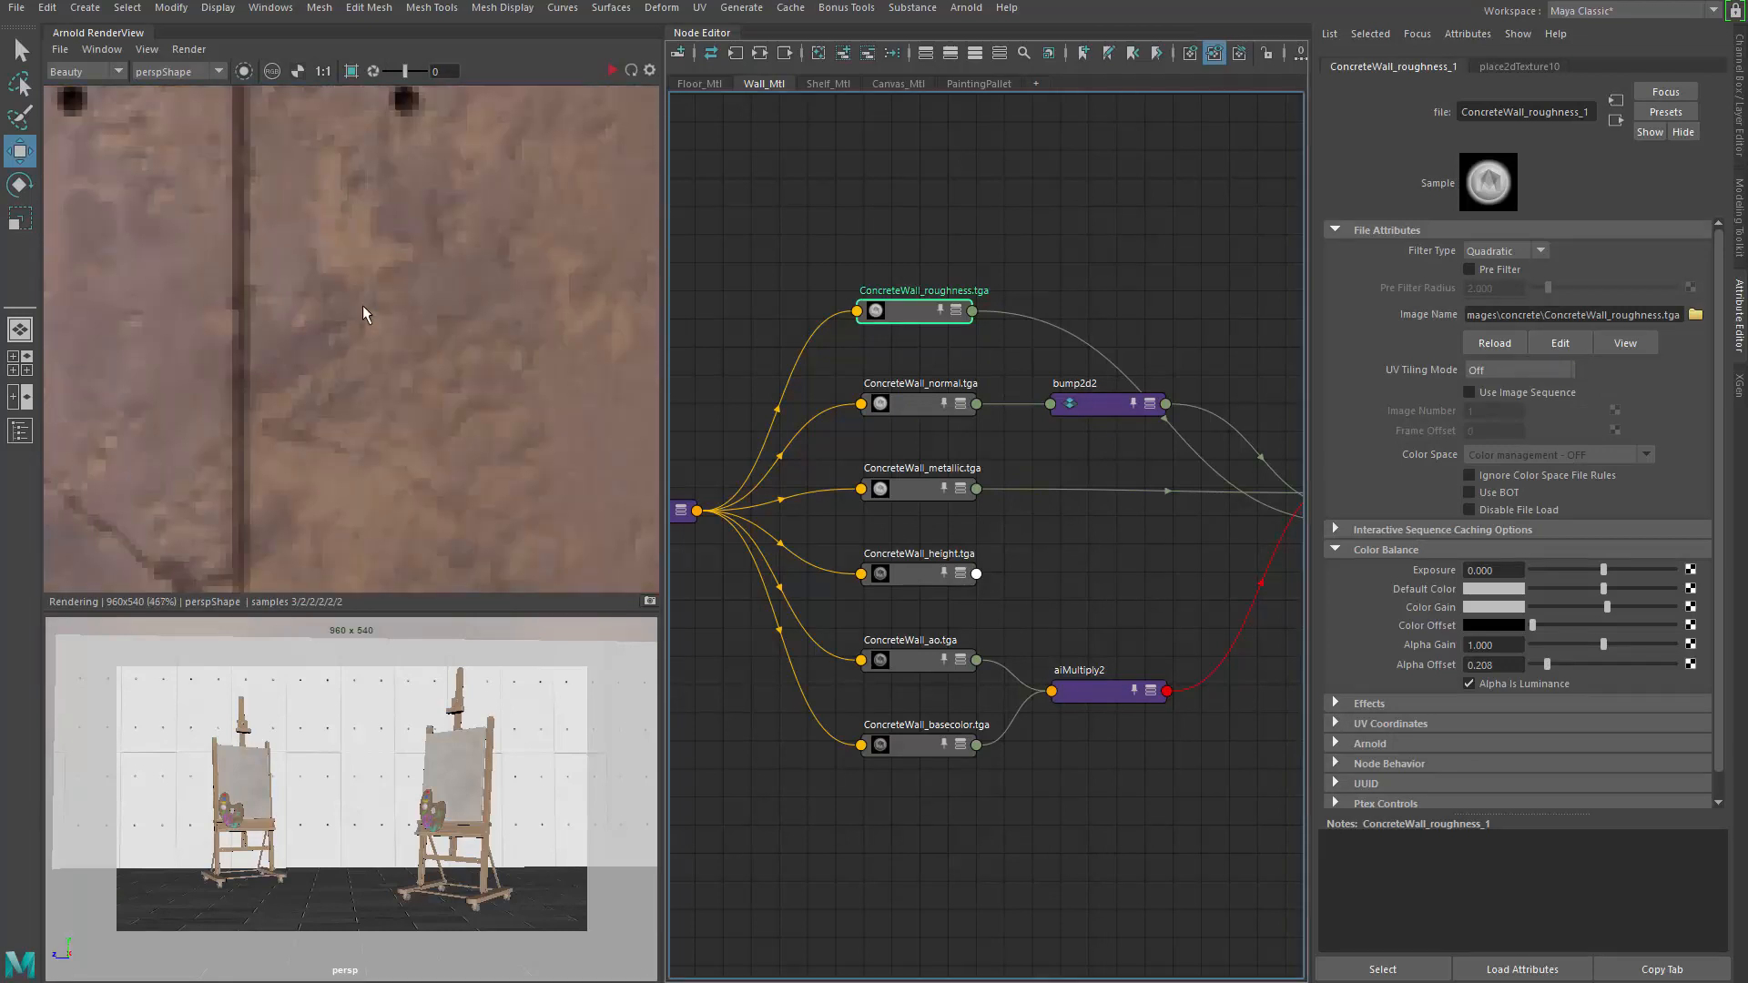
scroll(355, 273, "up", 3)
left_click(324, 324)
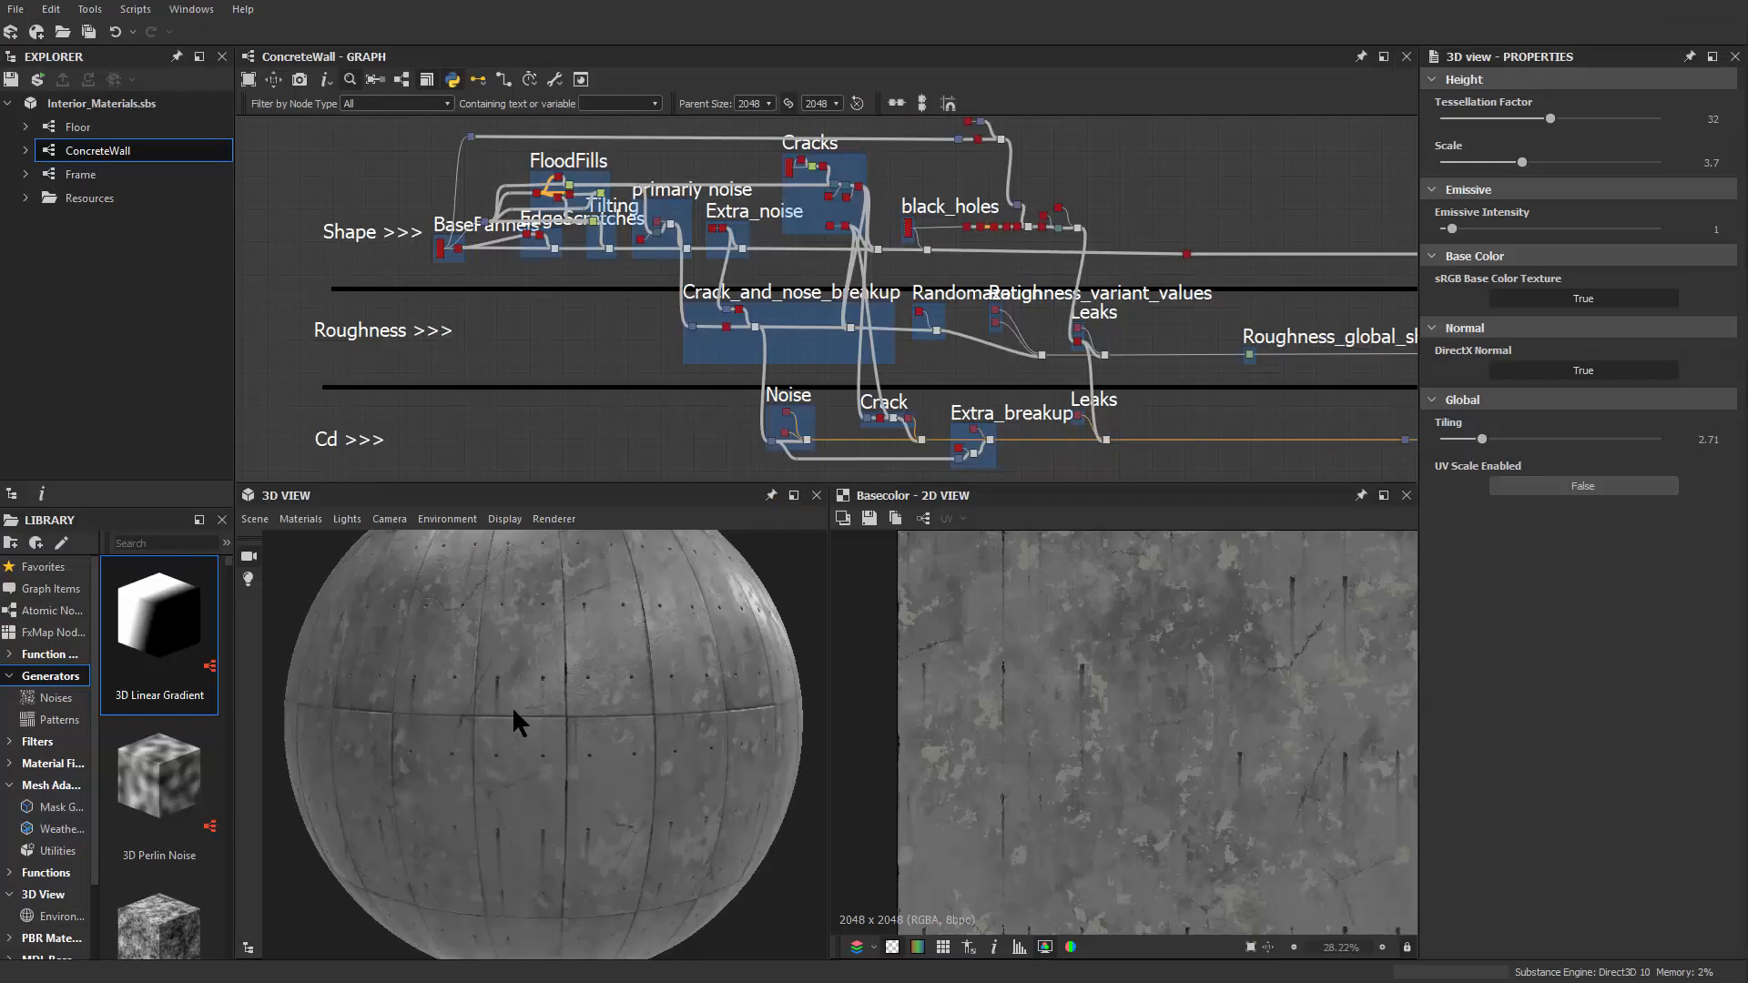
scroll(513, 711, "up", 5)
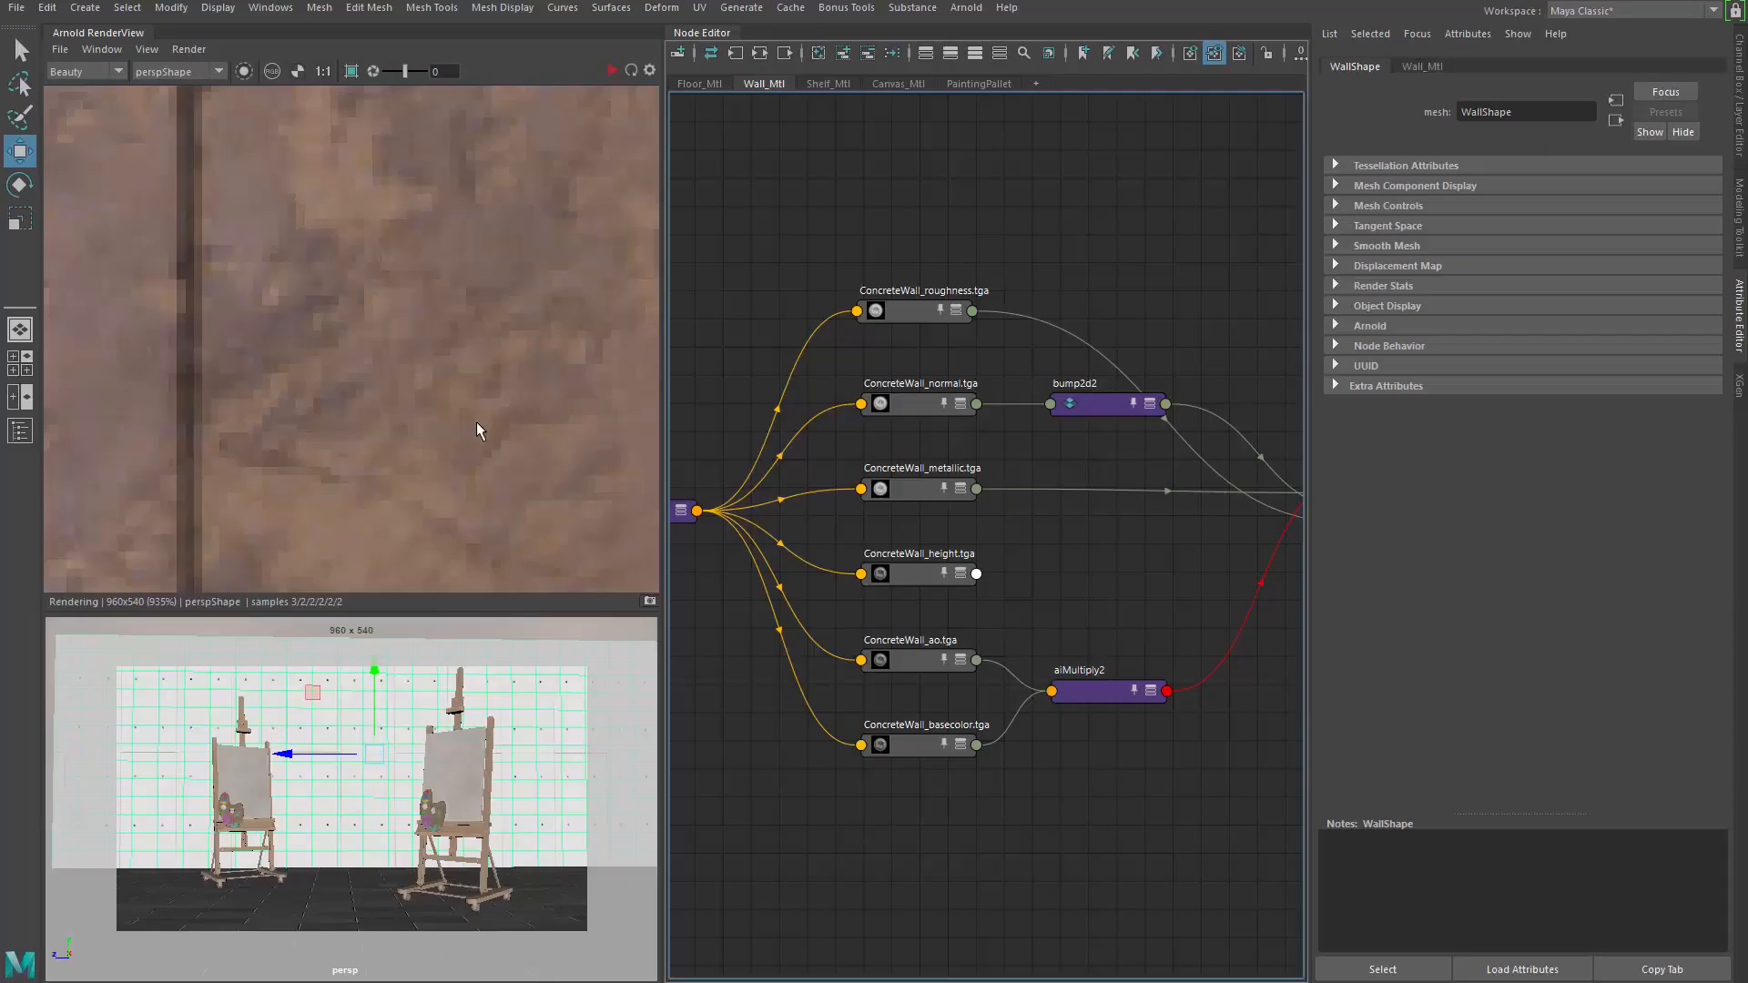
scroll(473, 420, "down", 10)
scroll(364, 351, "up", 3)
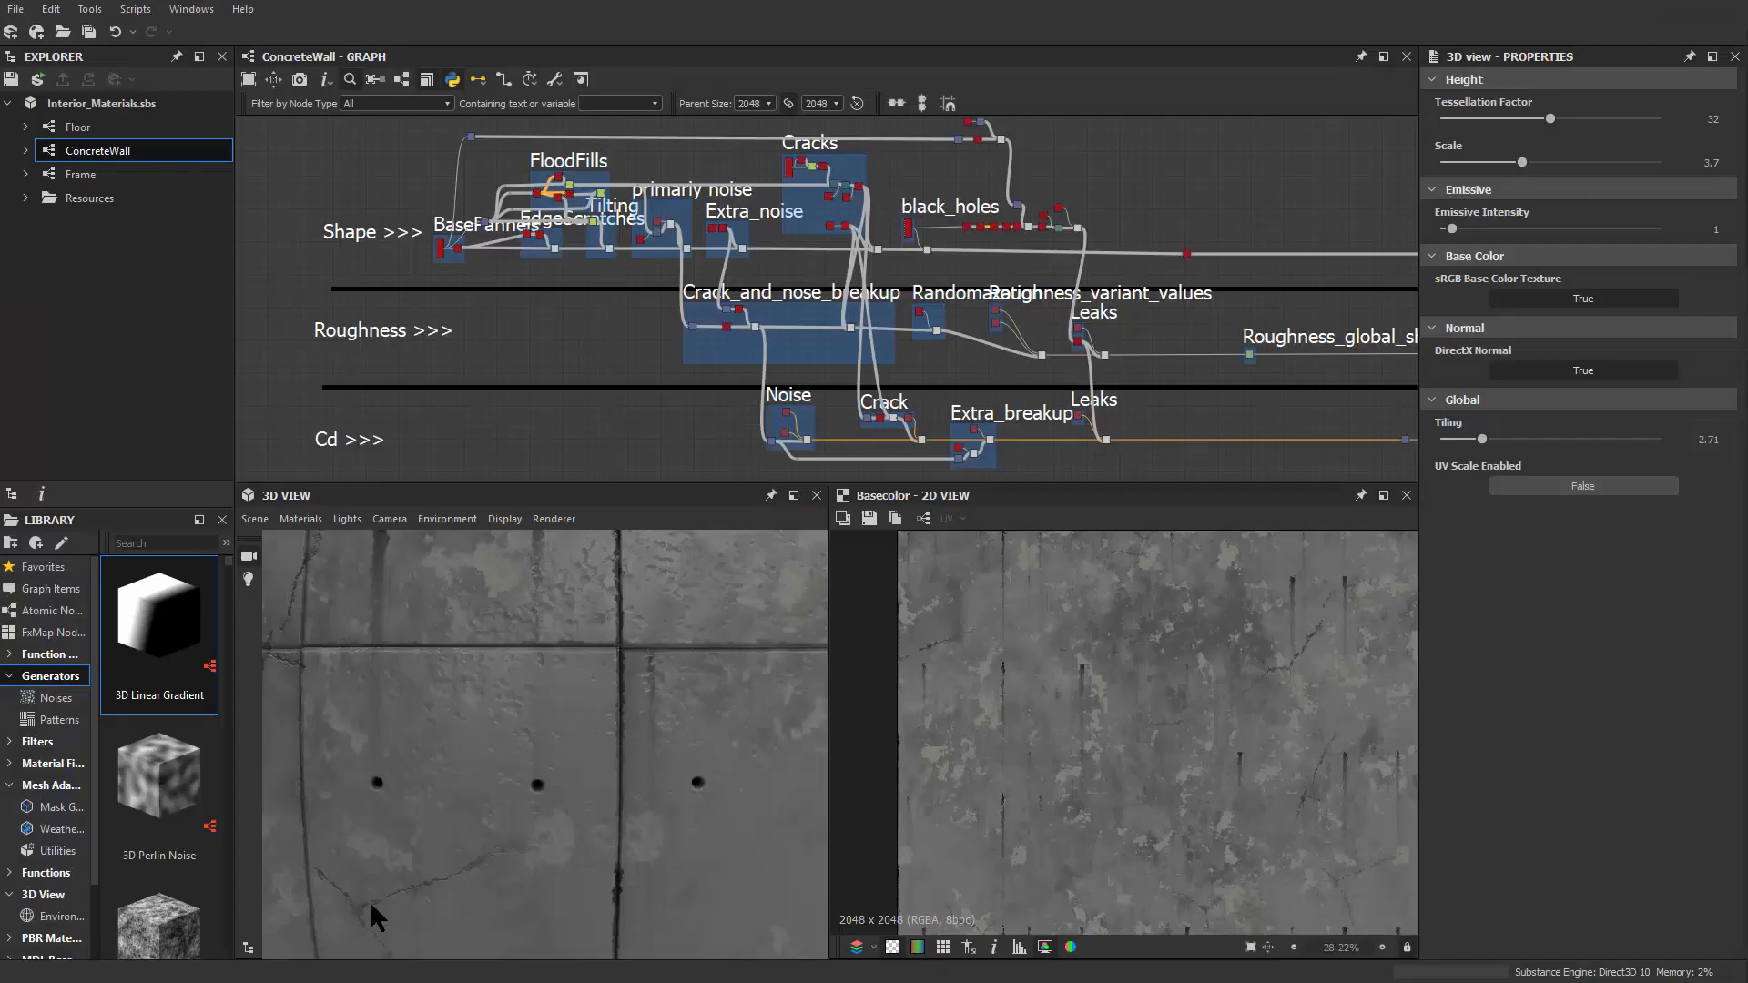
scroll(484, 723, "down", 5)
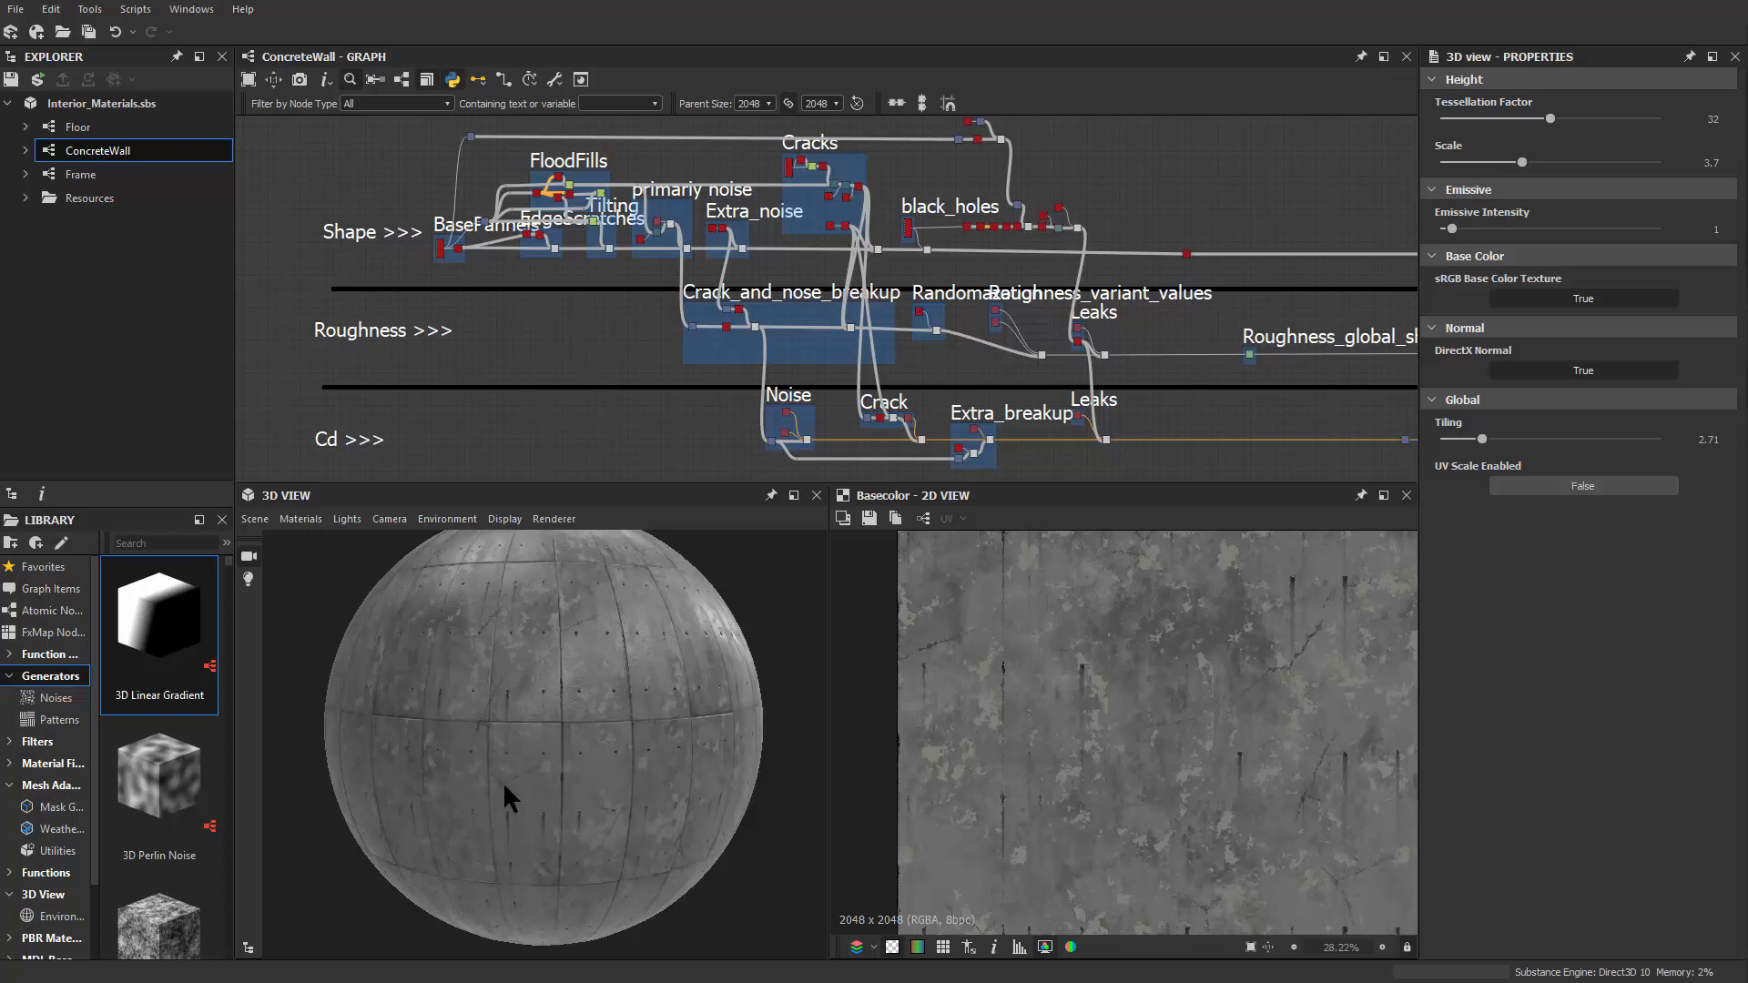
mouse_move(505, 785)
left_mouse_down()
mouse_move(601, 836)
mouse_move(537, 790)
left_mouse_up()
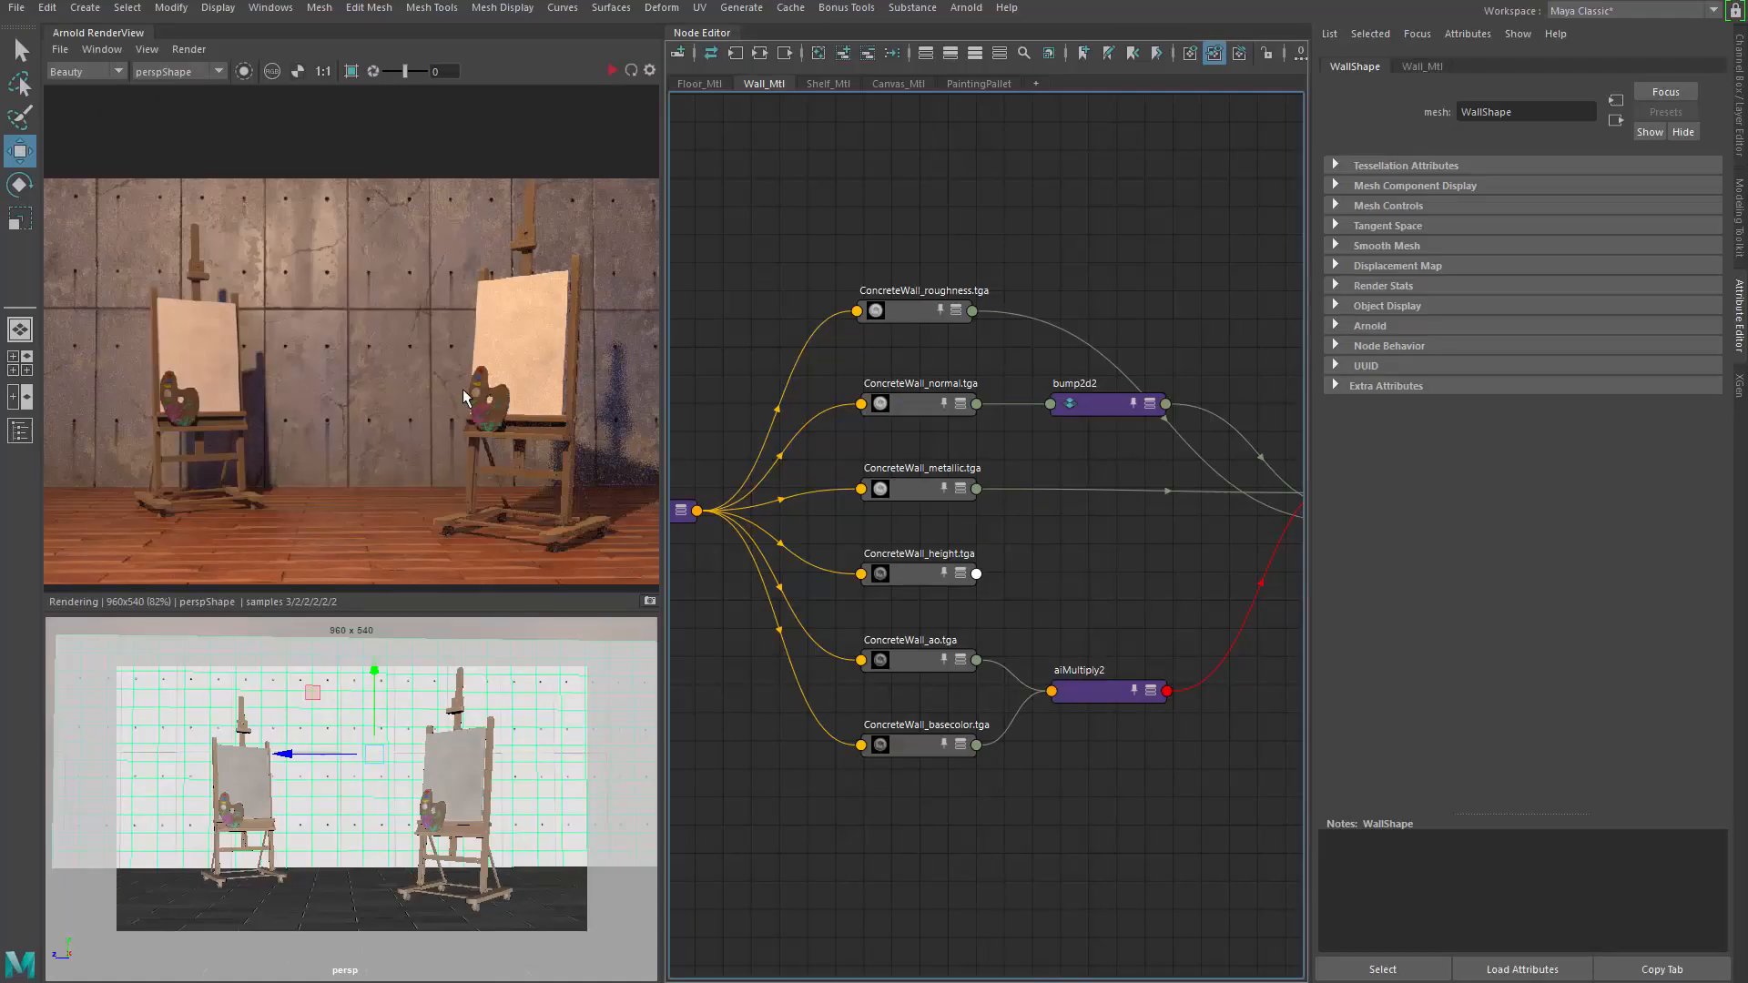
Frame Wall_Mtl and marquee-select the wall network, showing base weight 0.800, metalness 1.000, roughness 1.000
middle_click_drag(1100, 242, 1066, 241, "alt")
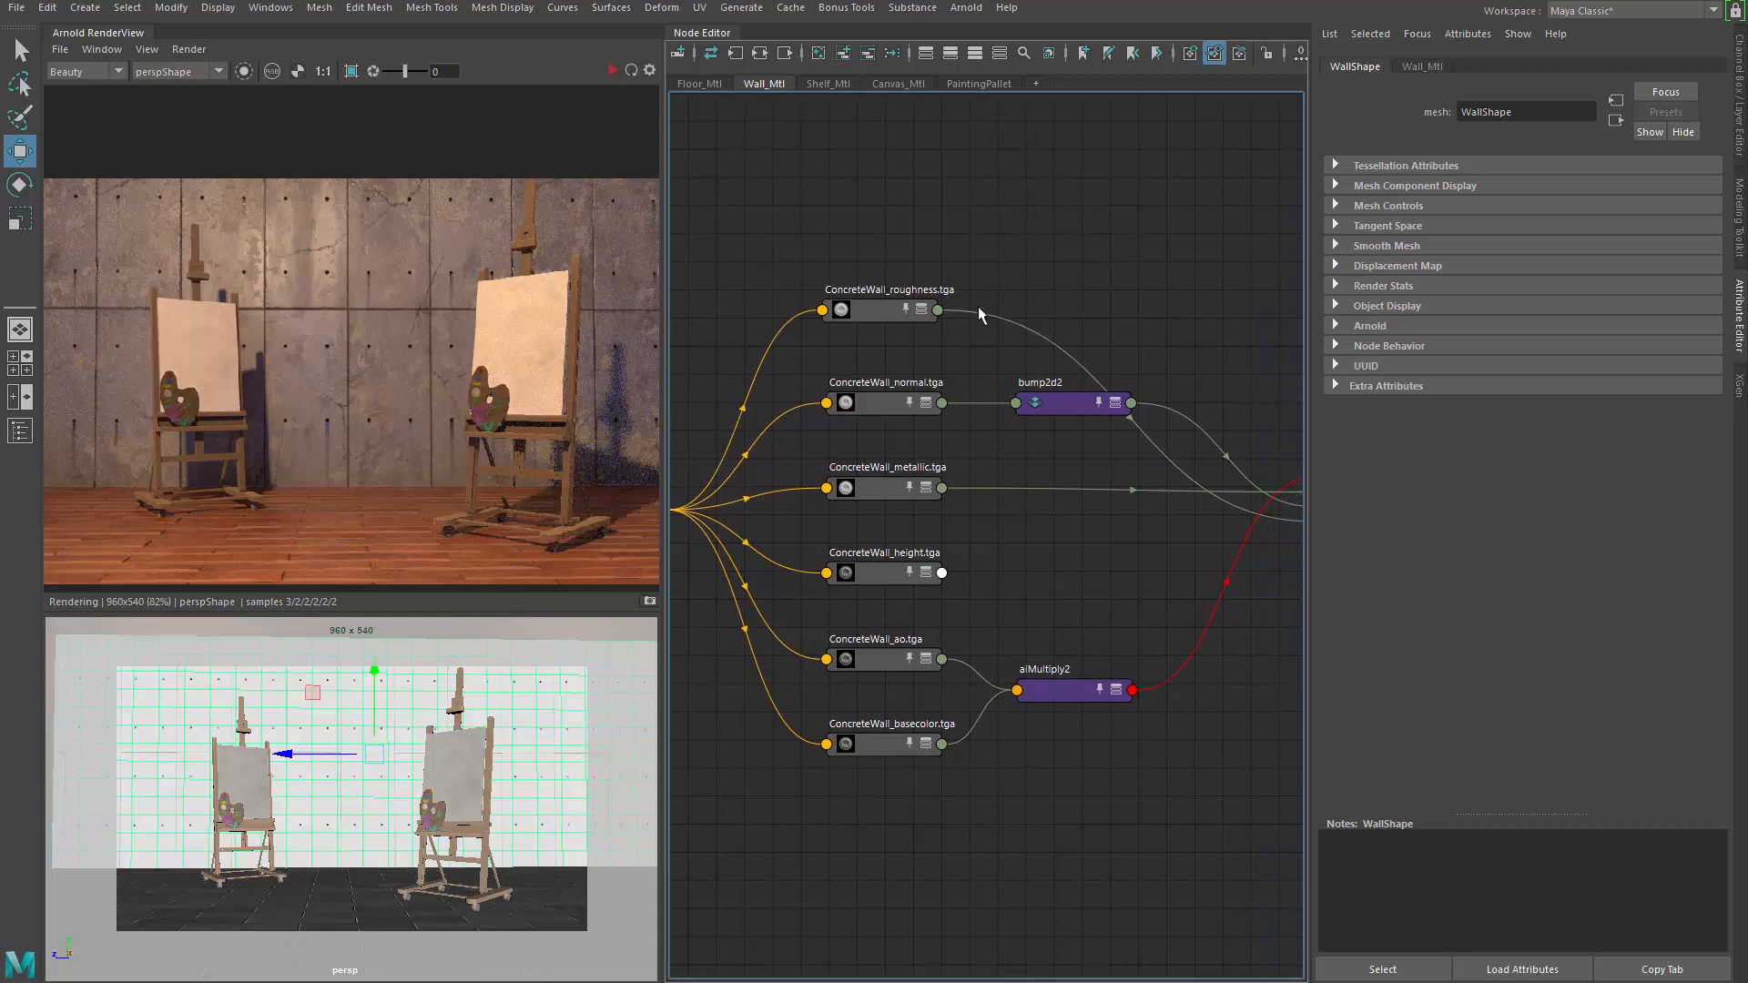
middle_click_drag(991, 362, 876, 345, "alt")
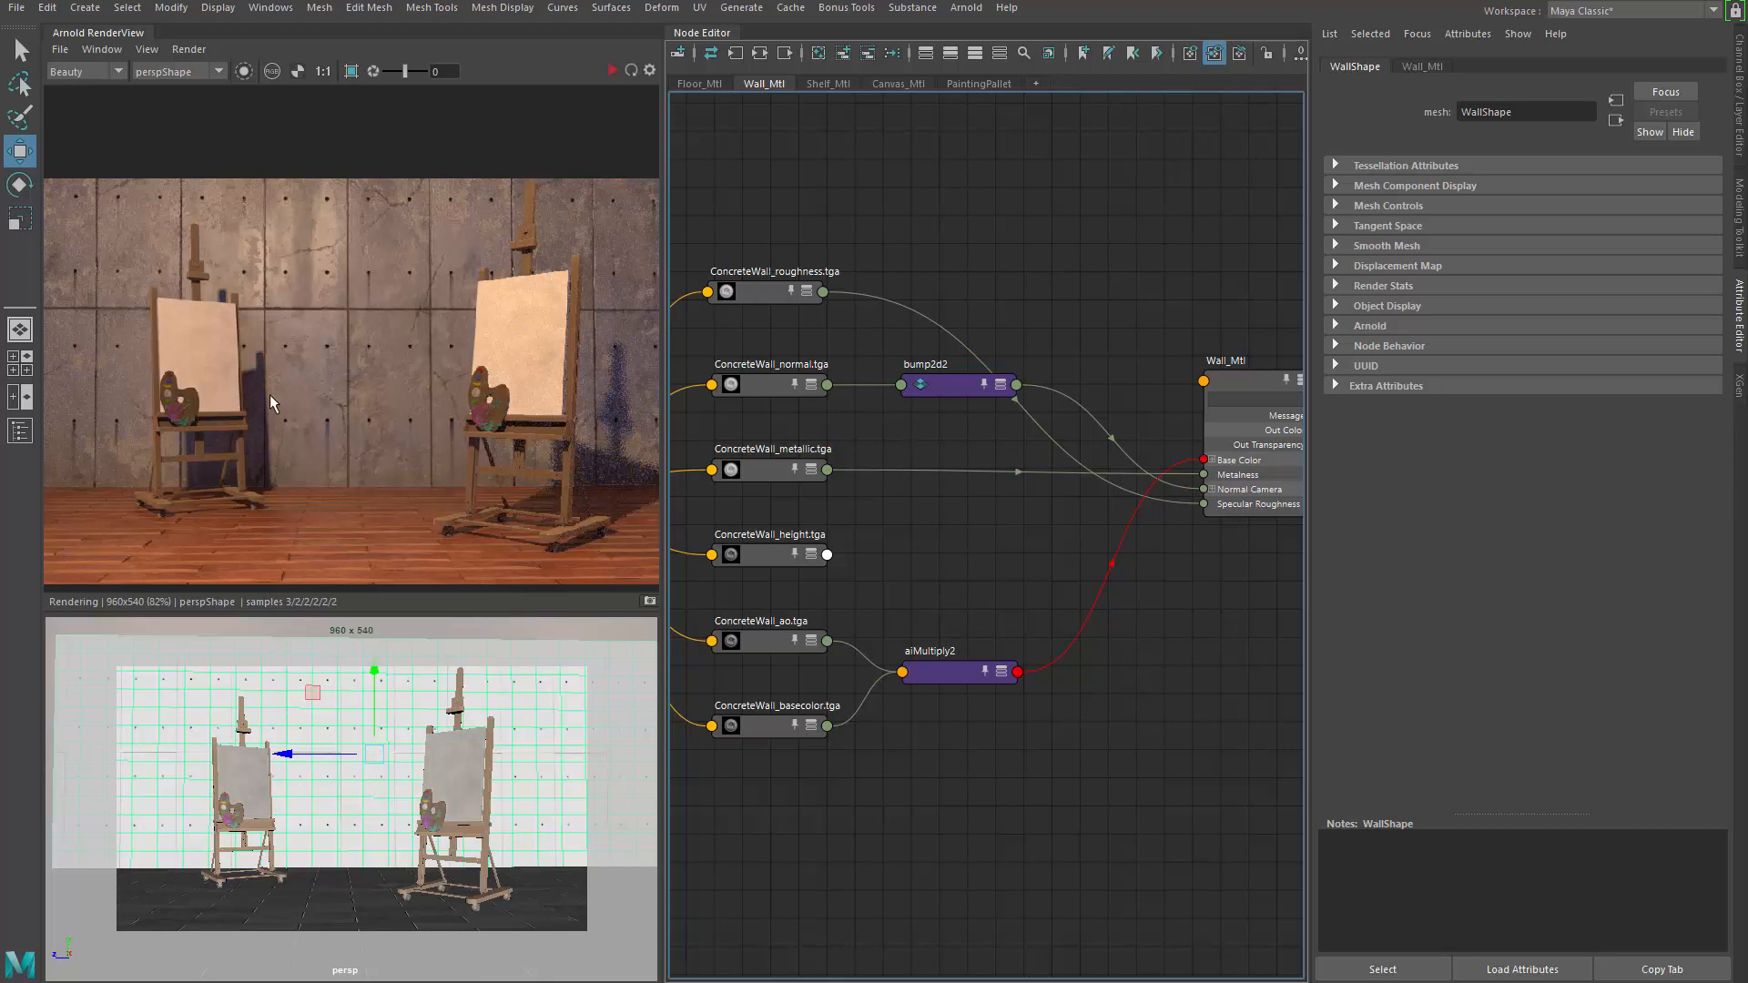
scroll(883, 391, "down", 4)
left_click_drag(1220, 289, 697, 579)
scroll(700, 578, "up", 1)
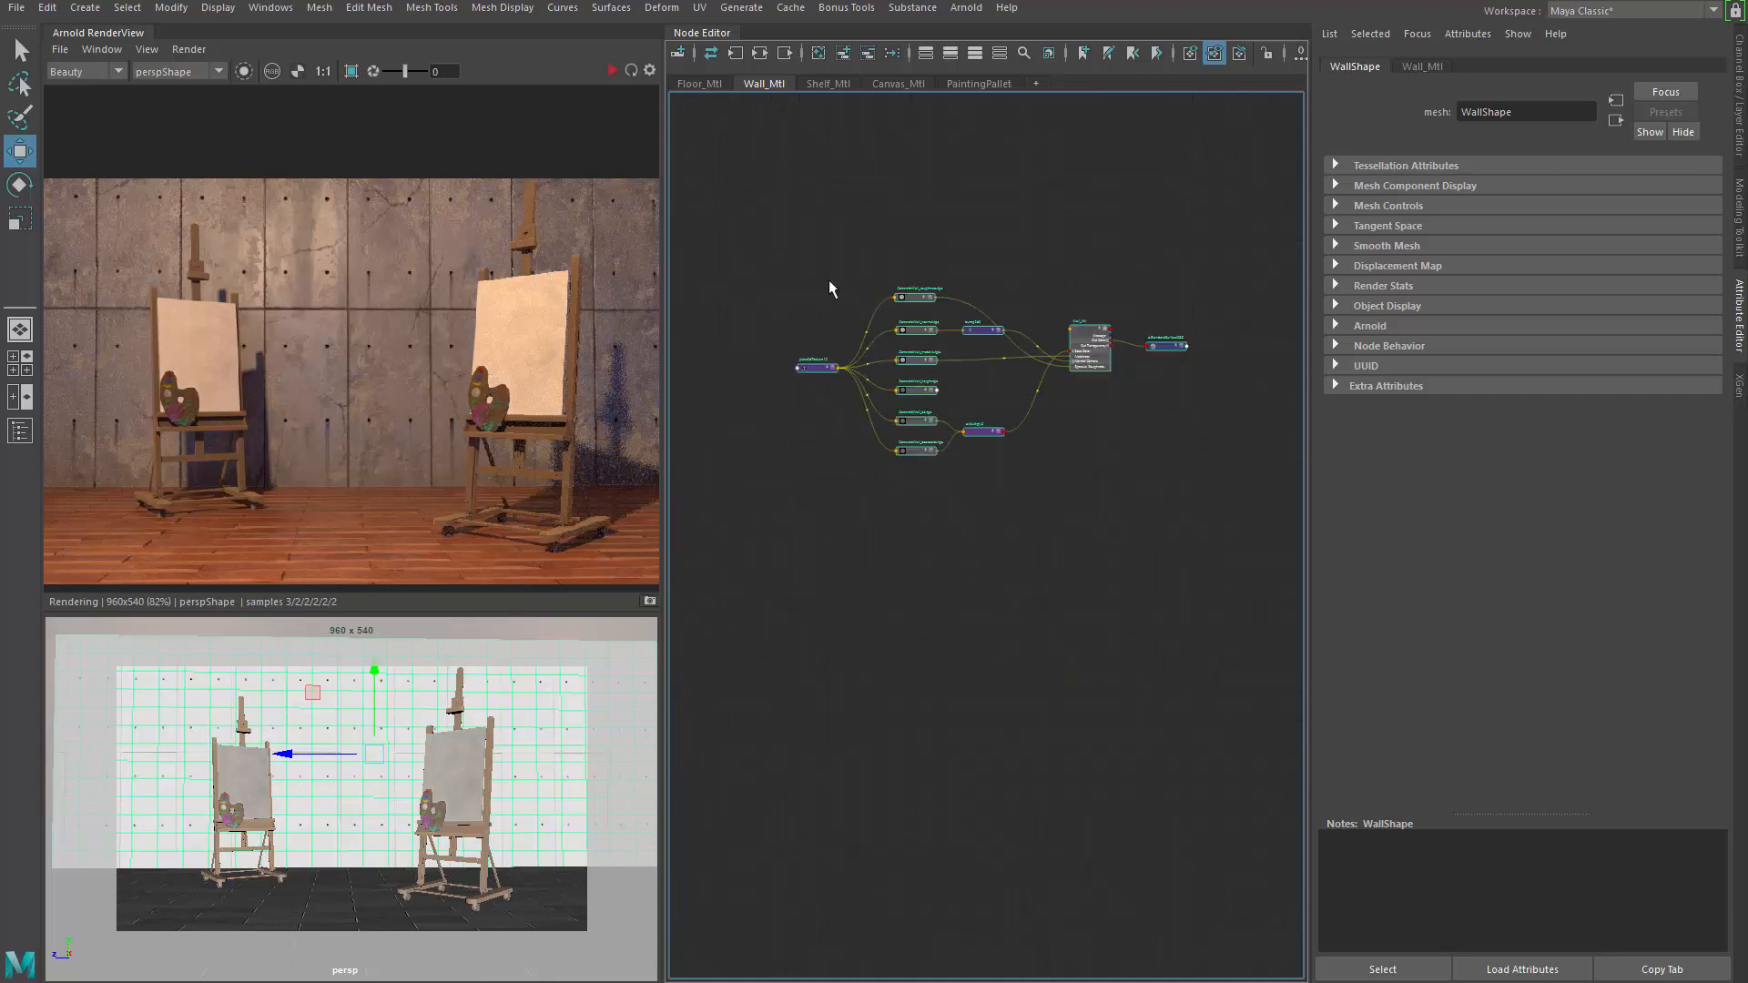
left_click_drag(883, 324, 1236, 553)
scroll(1057, 422, "up", 3)
middle_click_drag(1056, 423, 1102, 643, "alt")
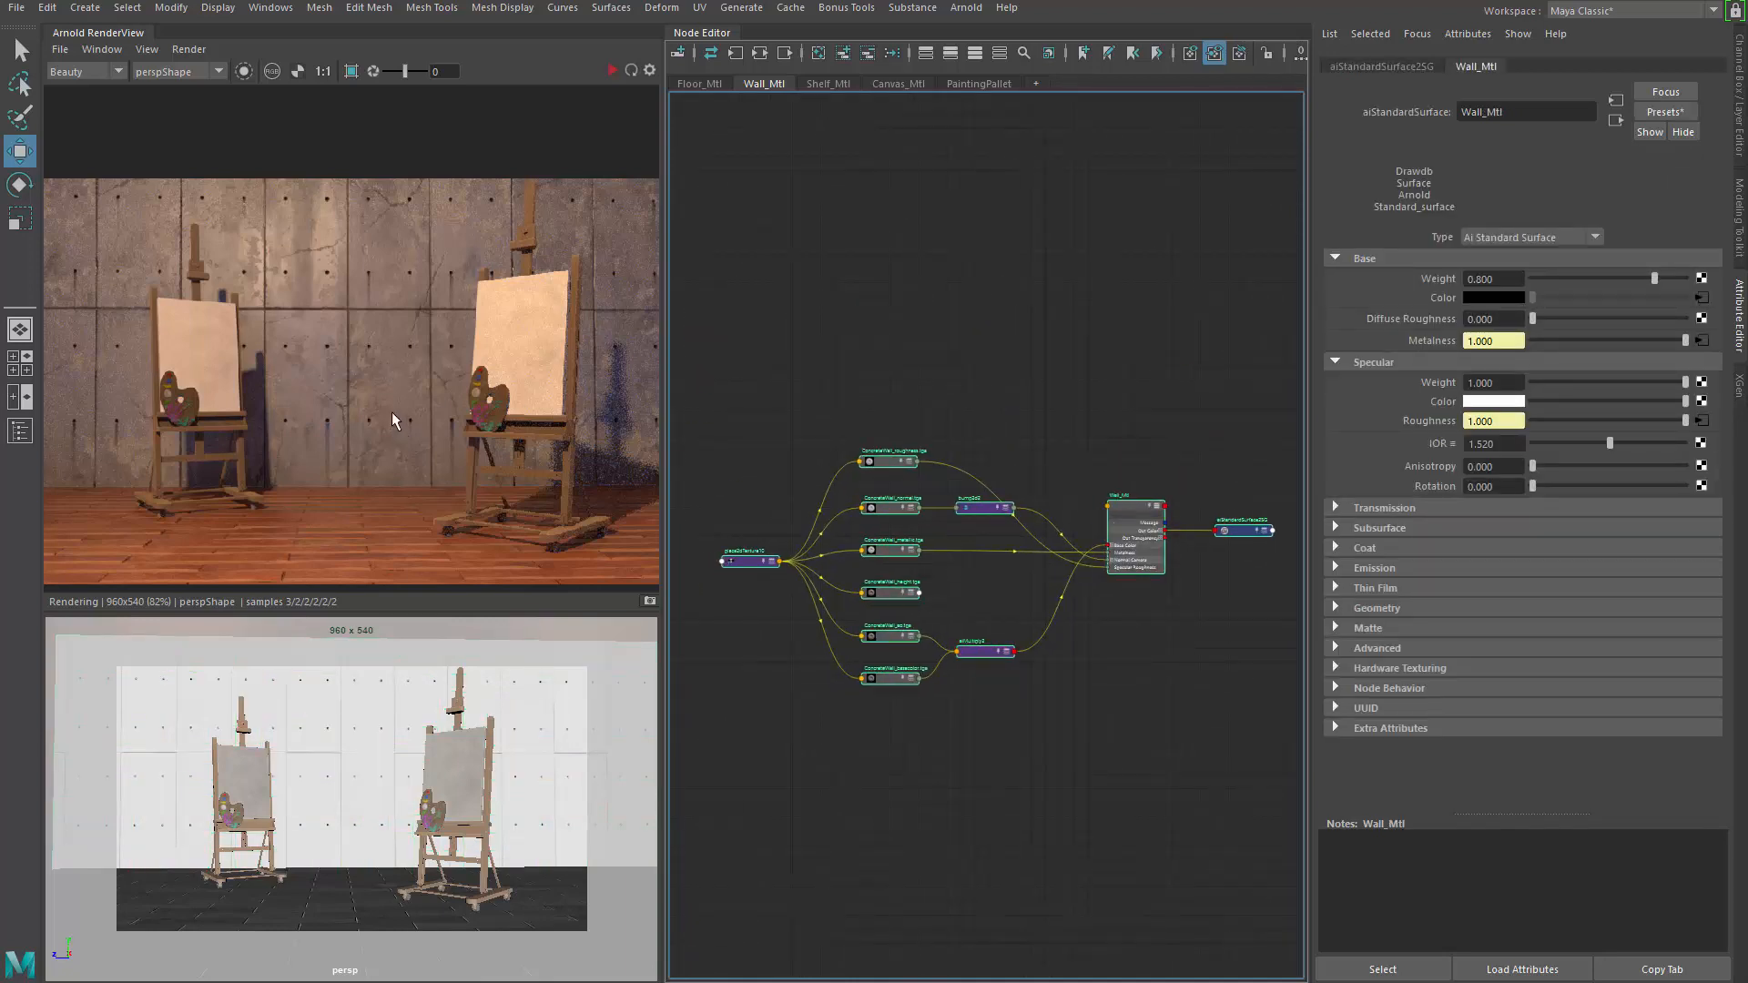